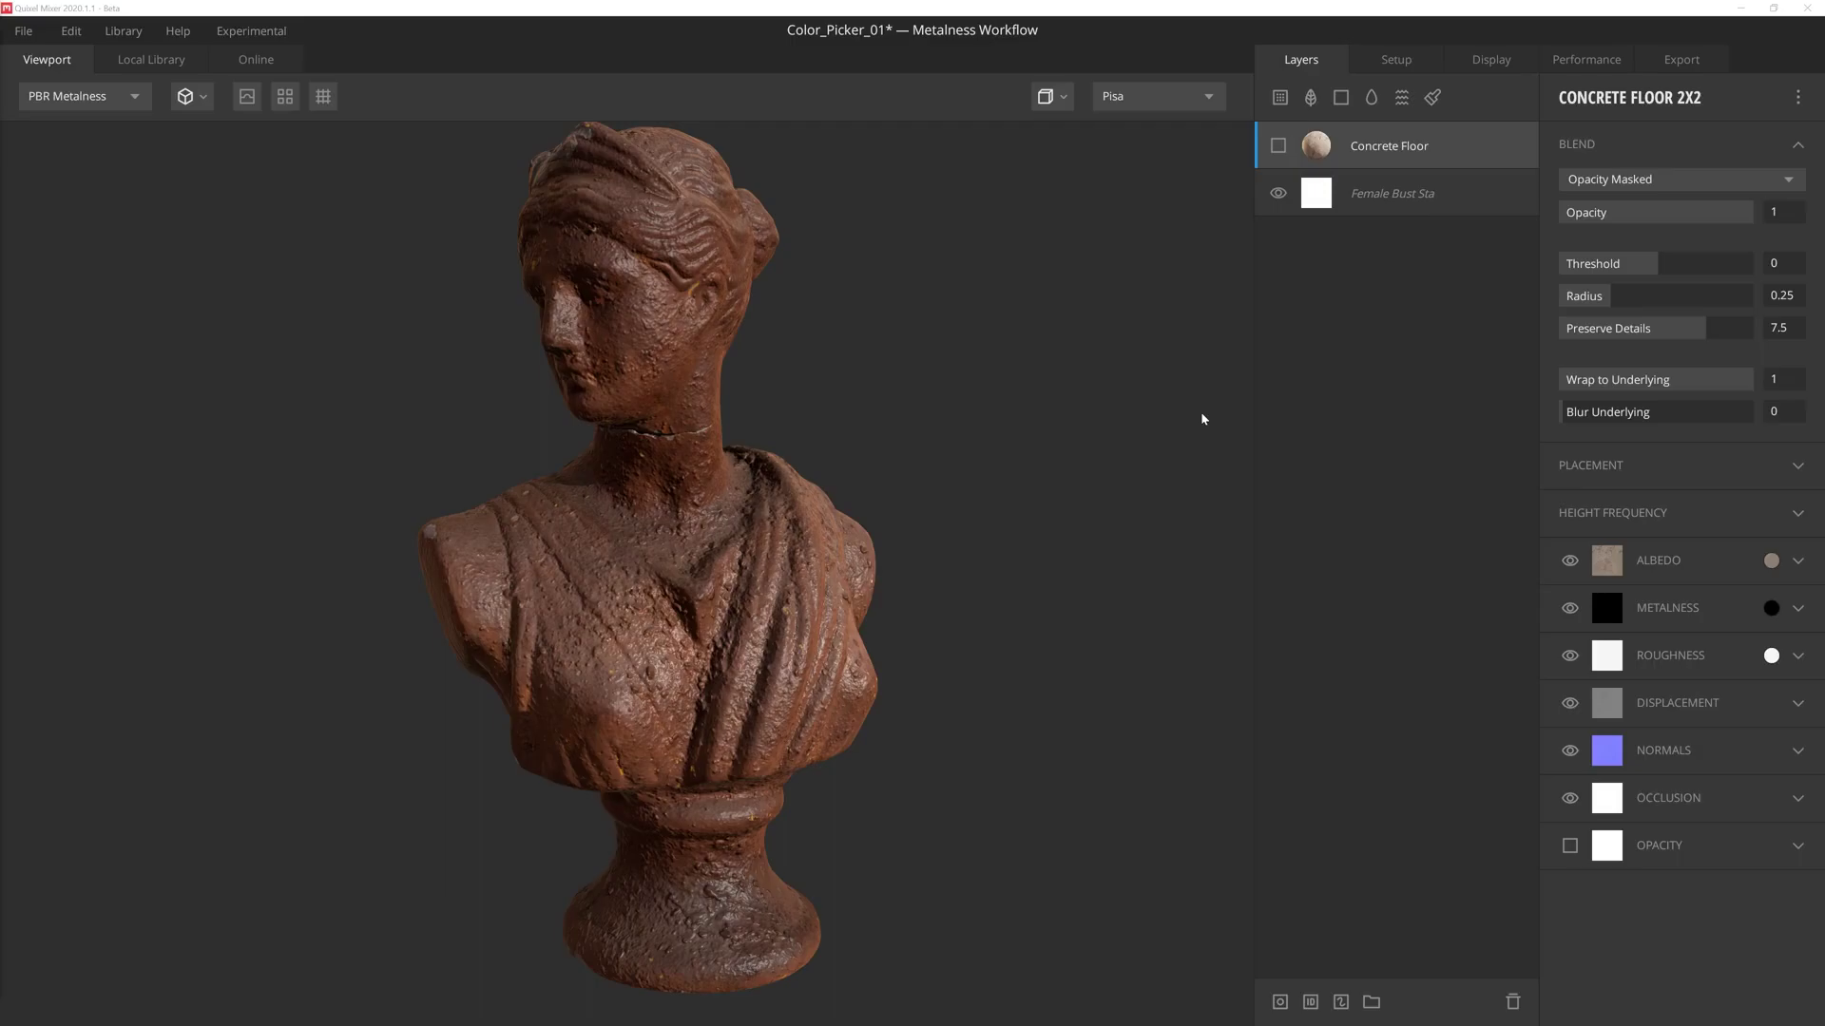
# - Show the Concrete Floor layer and match its albedo colour to the underlying surface via Pick Underlying
pyautogui.click(1279, 147)
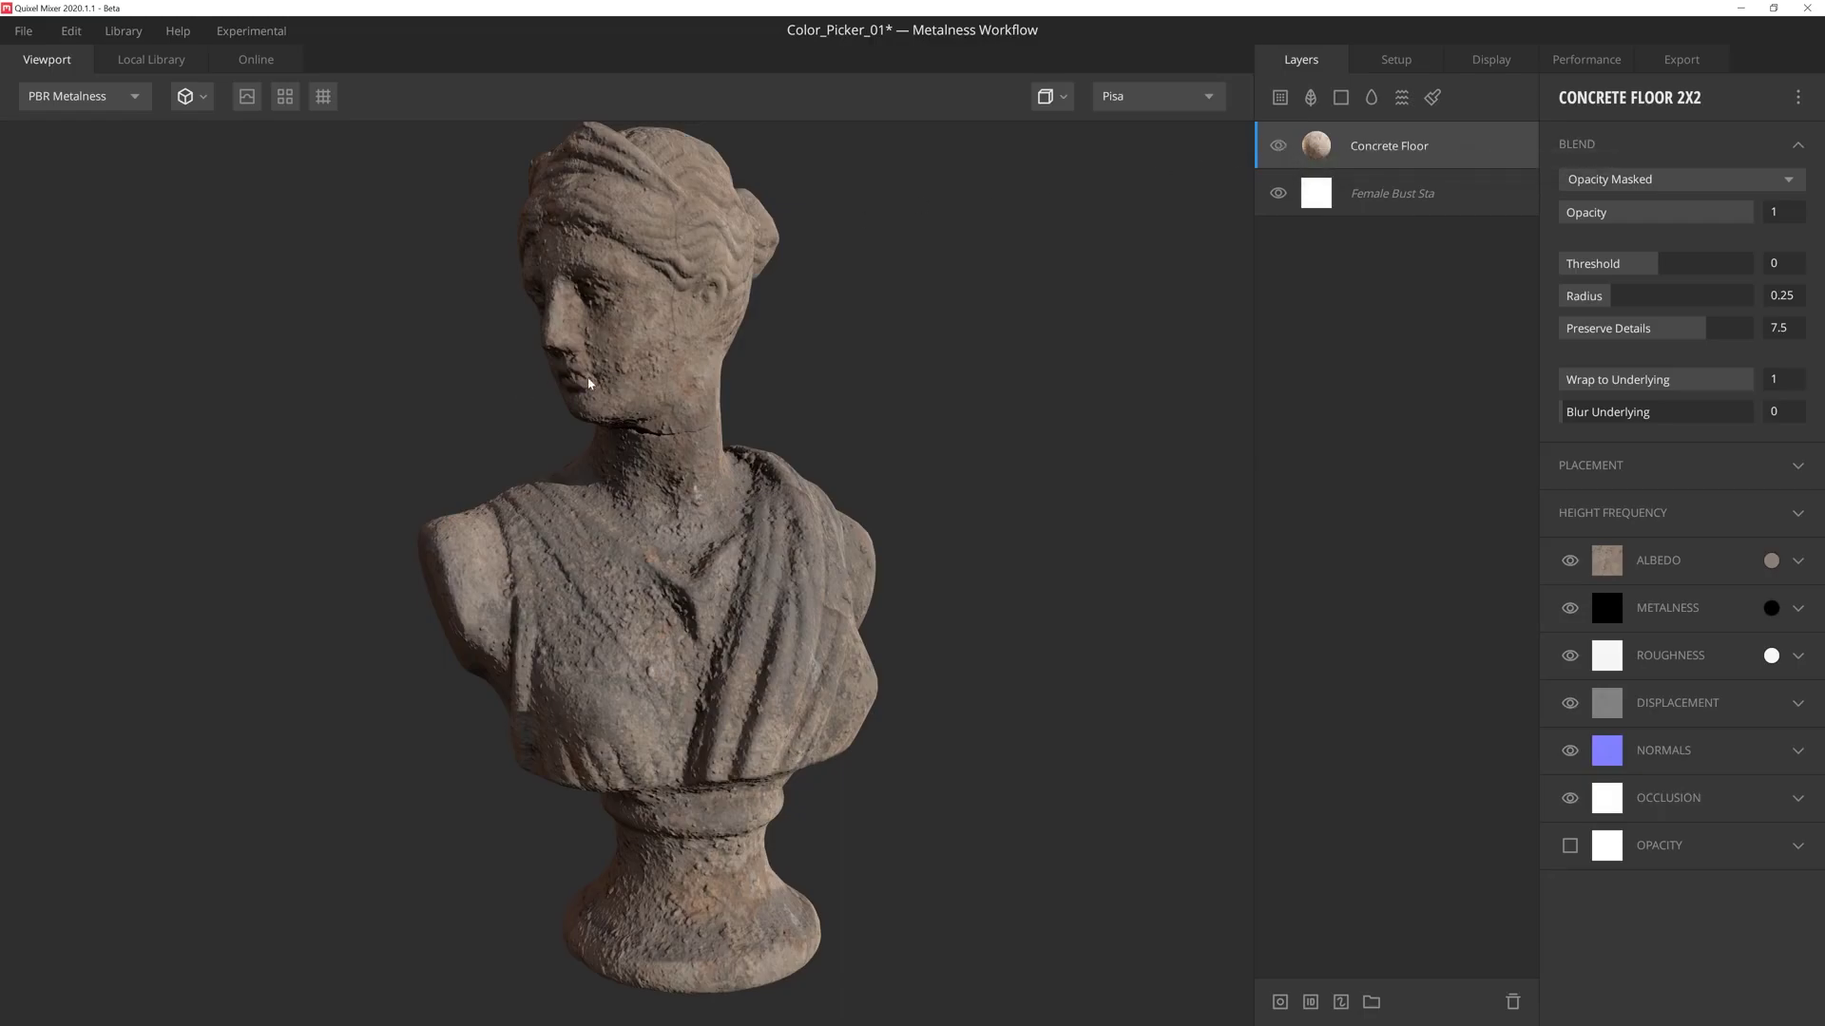
pyautogui.click(1275, 146)
pyautogui.click(1772, 561)
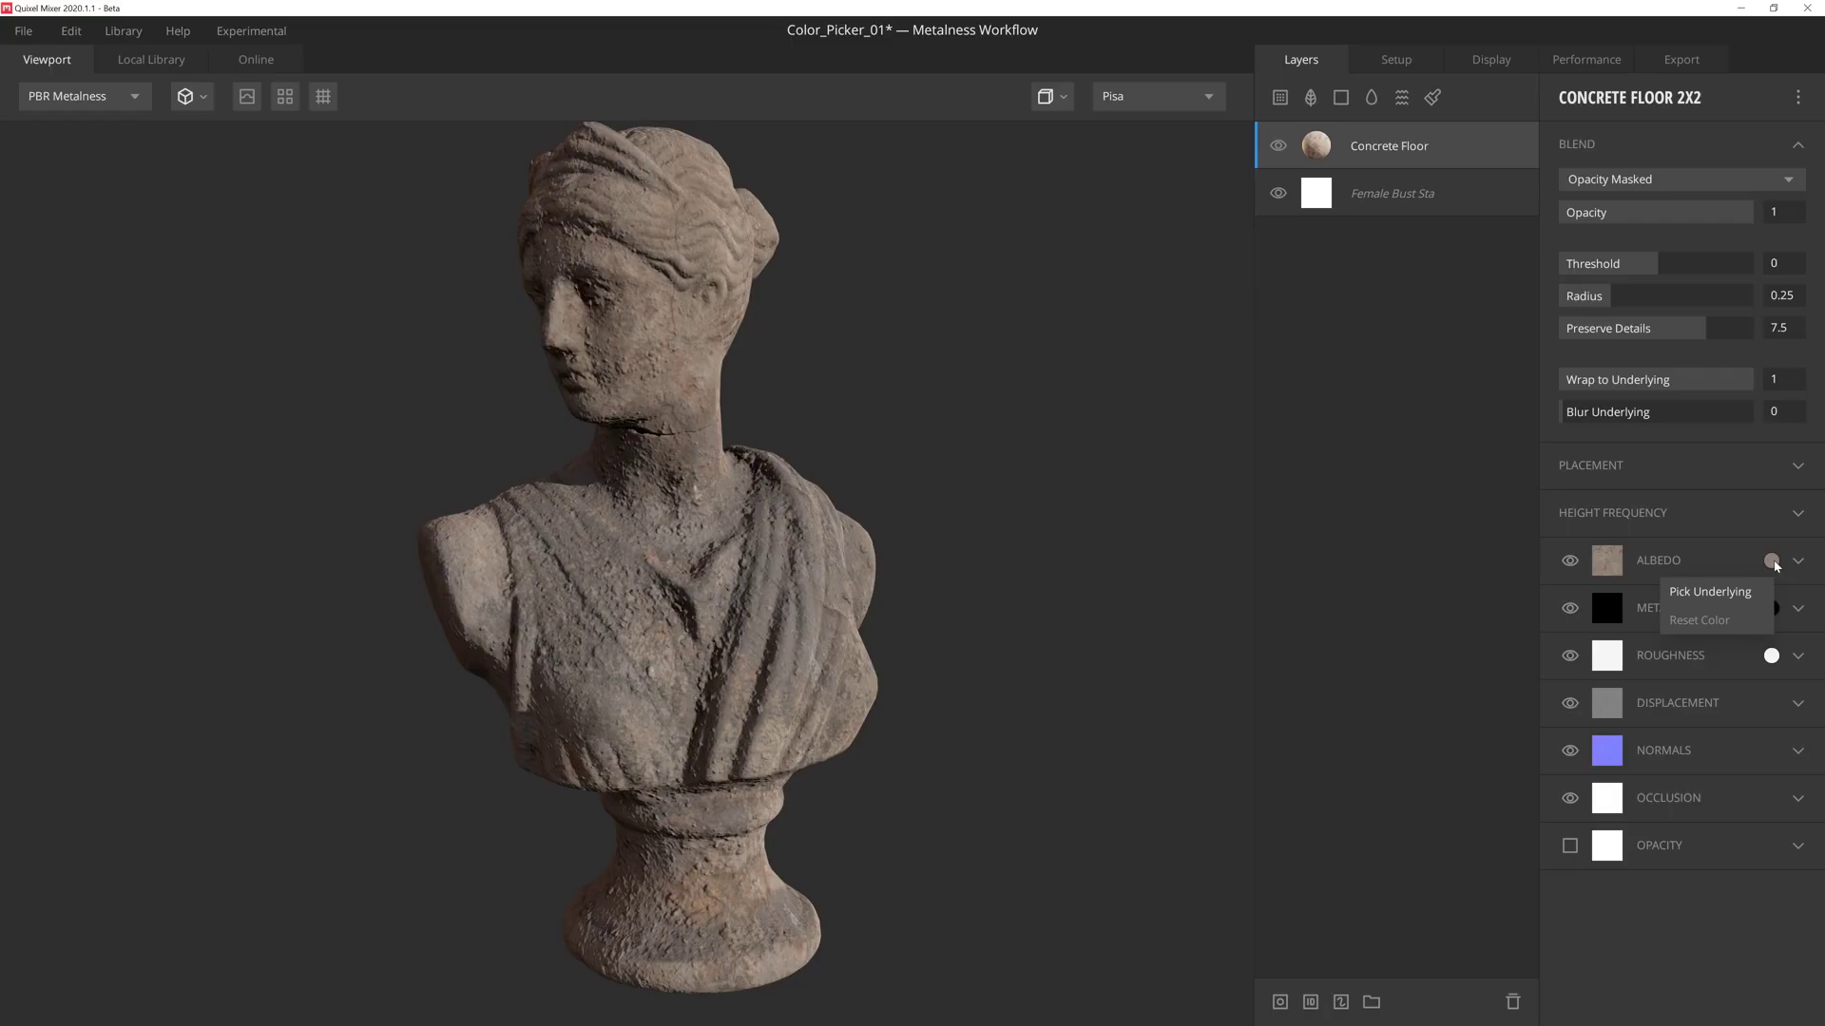
pyautogui.click(1724, 596)
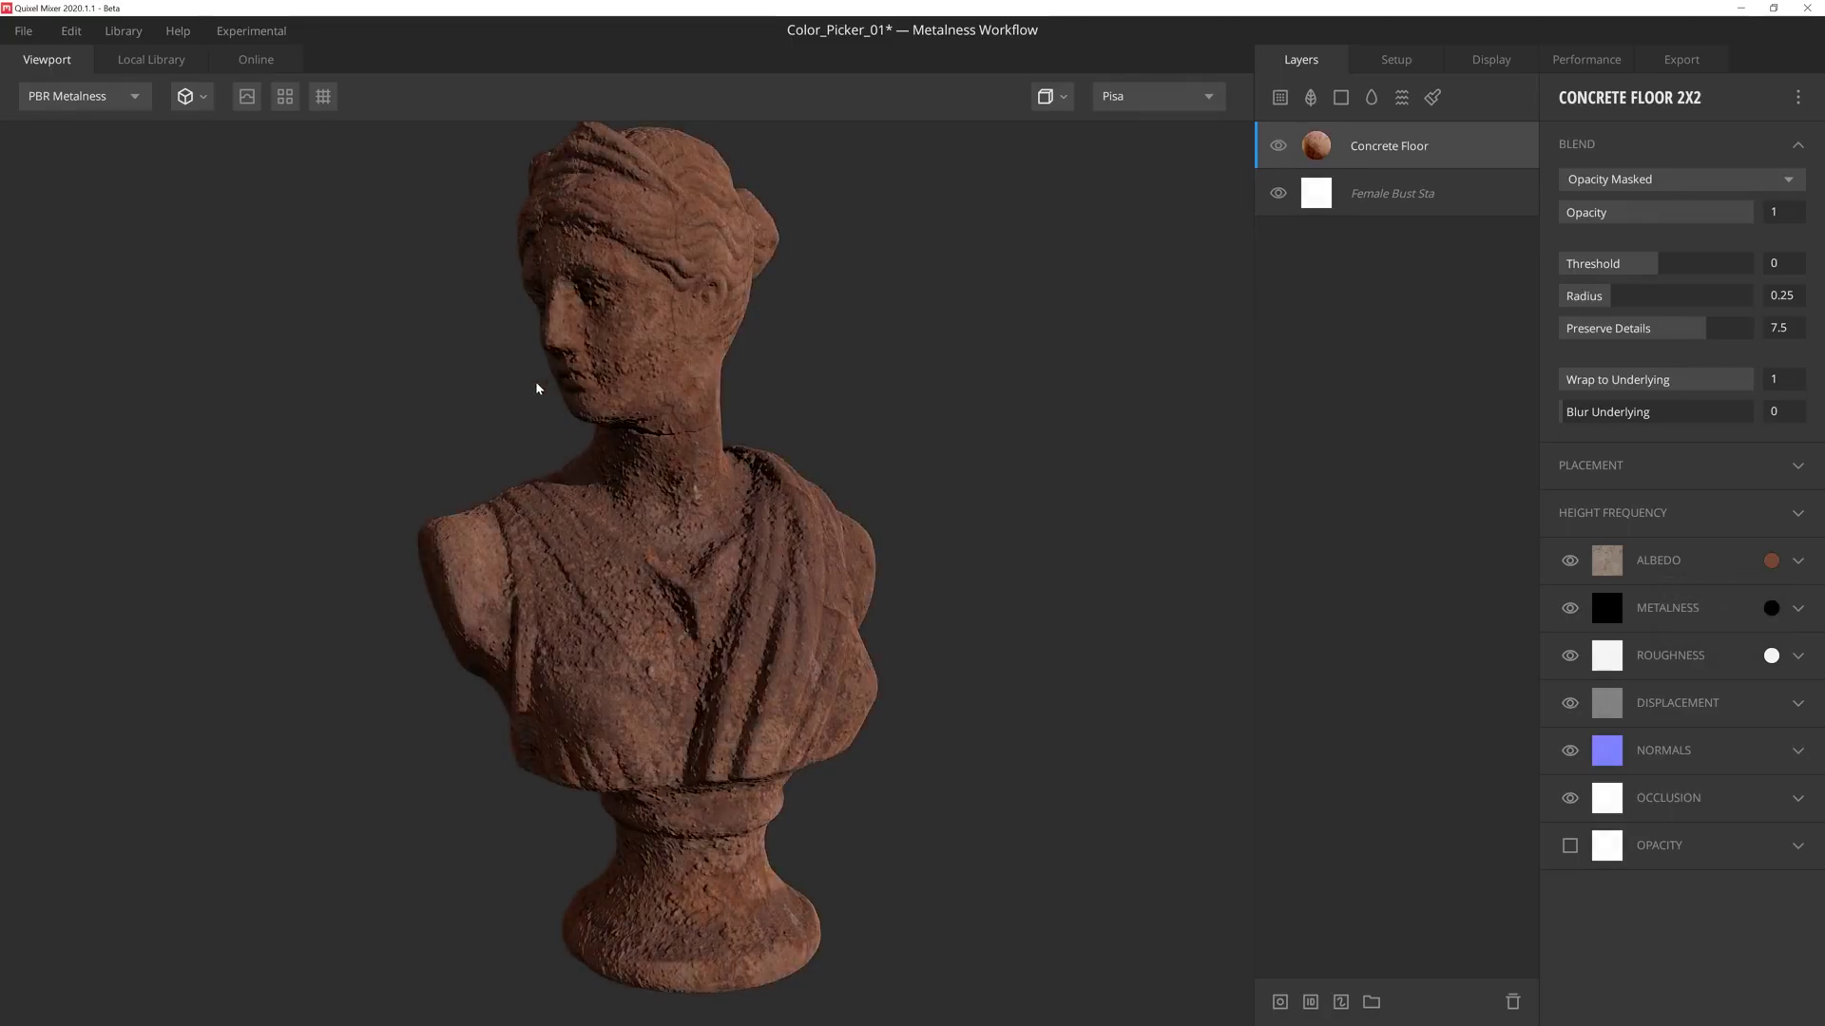
# - Compare with the layer hidden, then take the albedo from the underlying reddish surface again (72432D)
pyautogui.click(1279, 145)
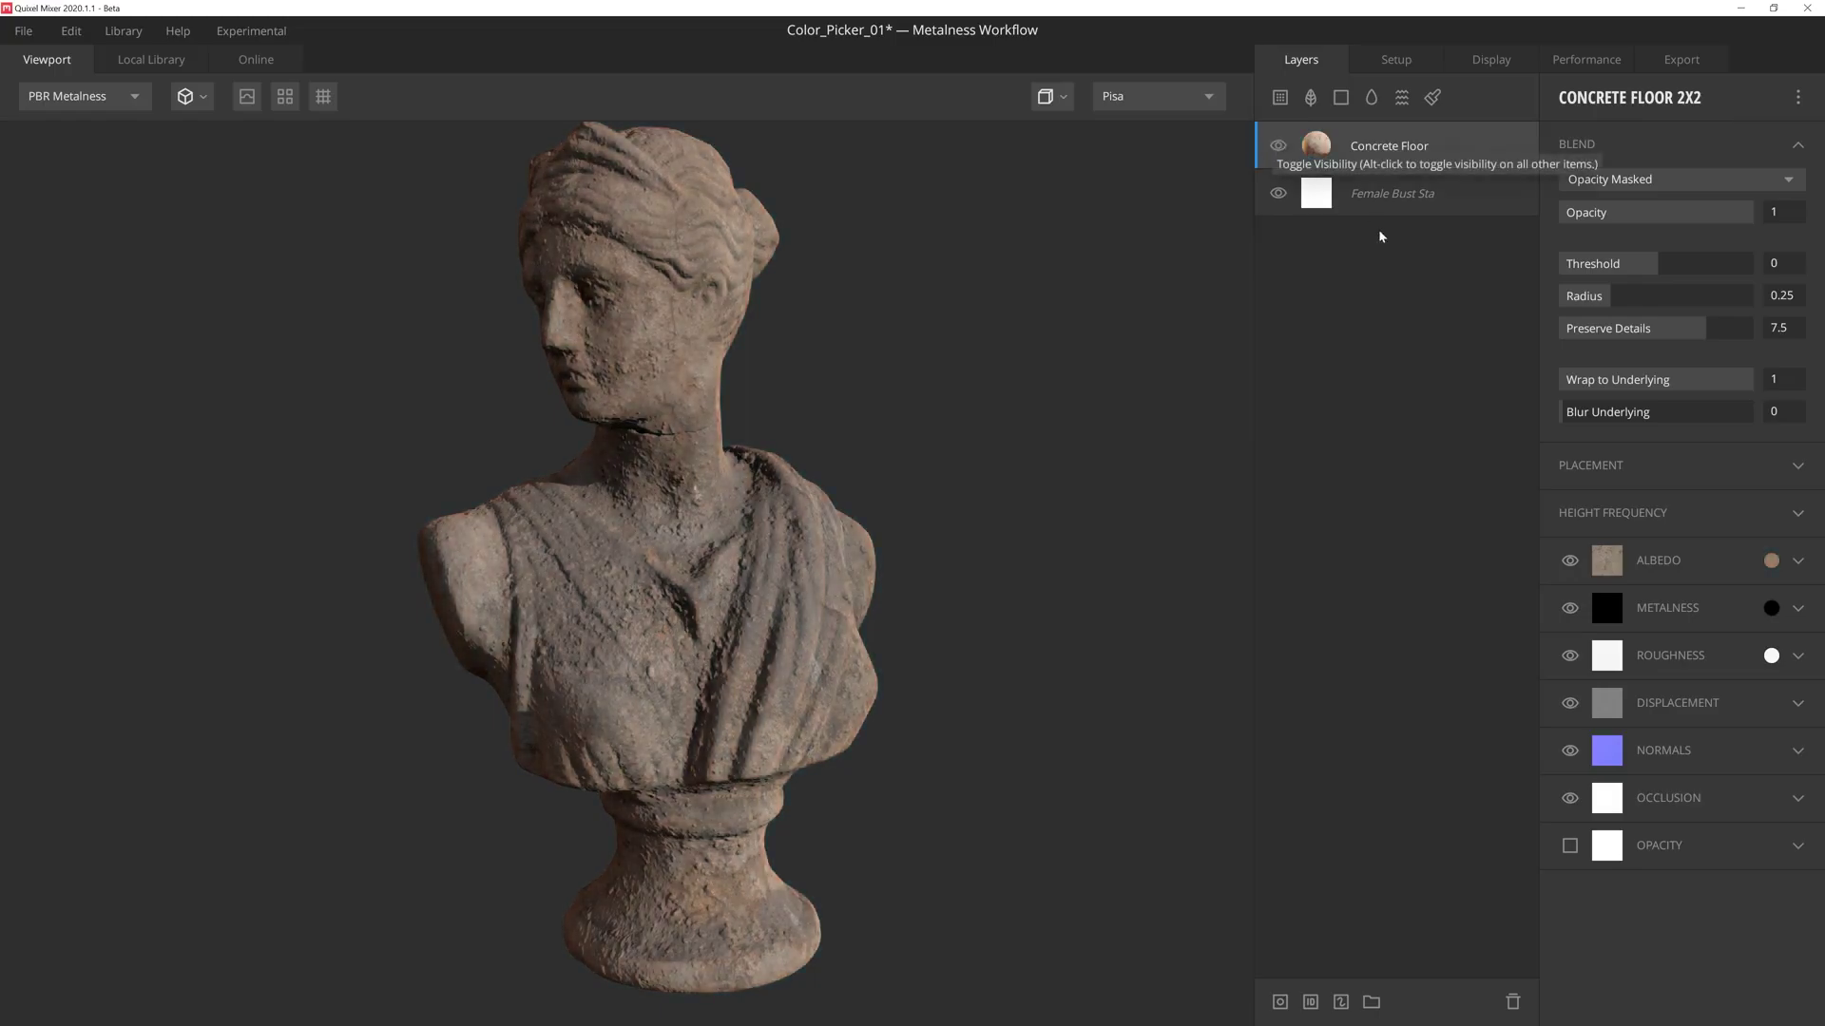
pyautogui.middleClick(1777, 569)
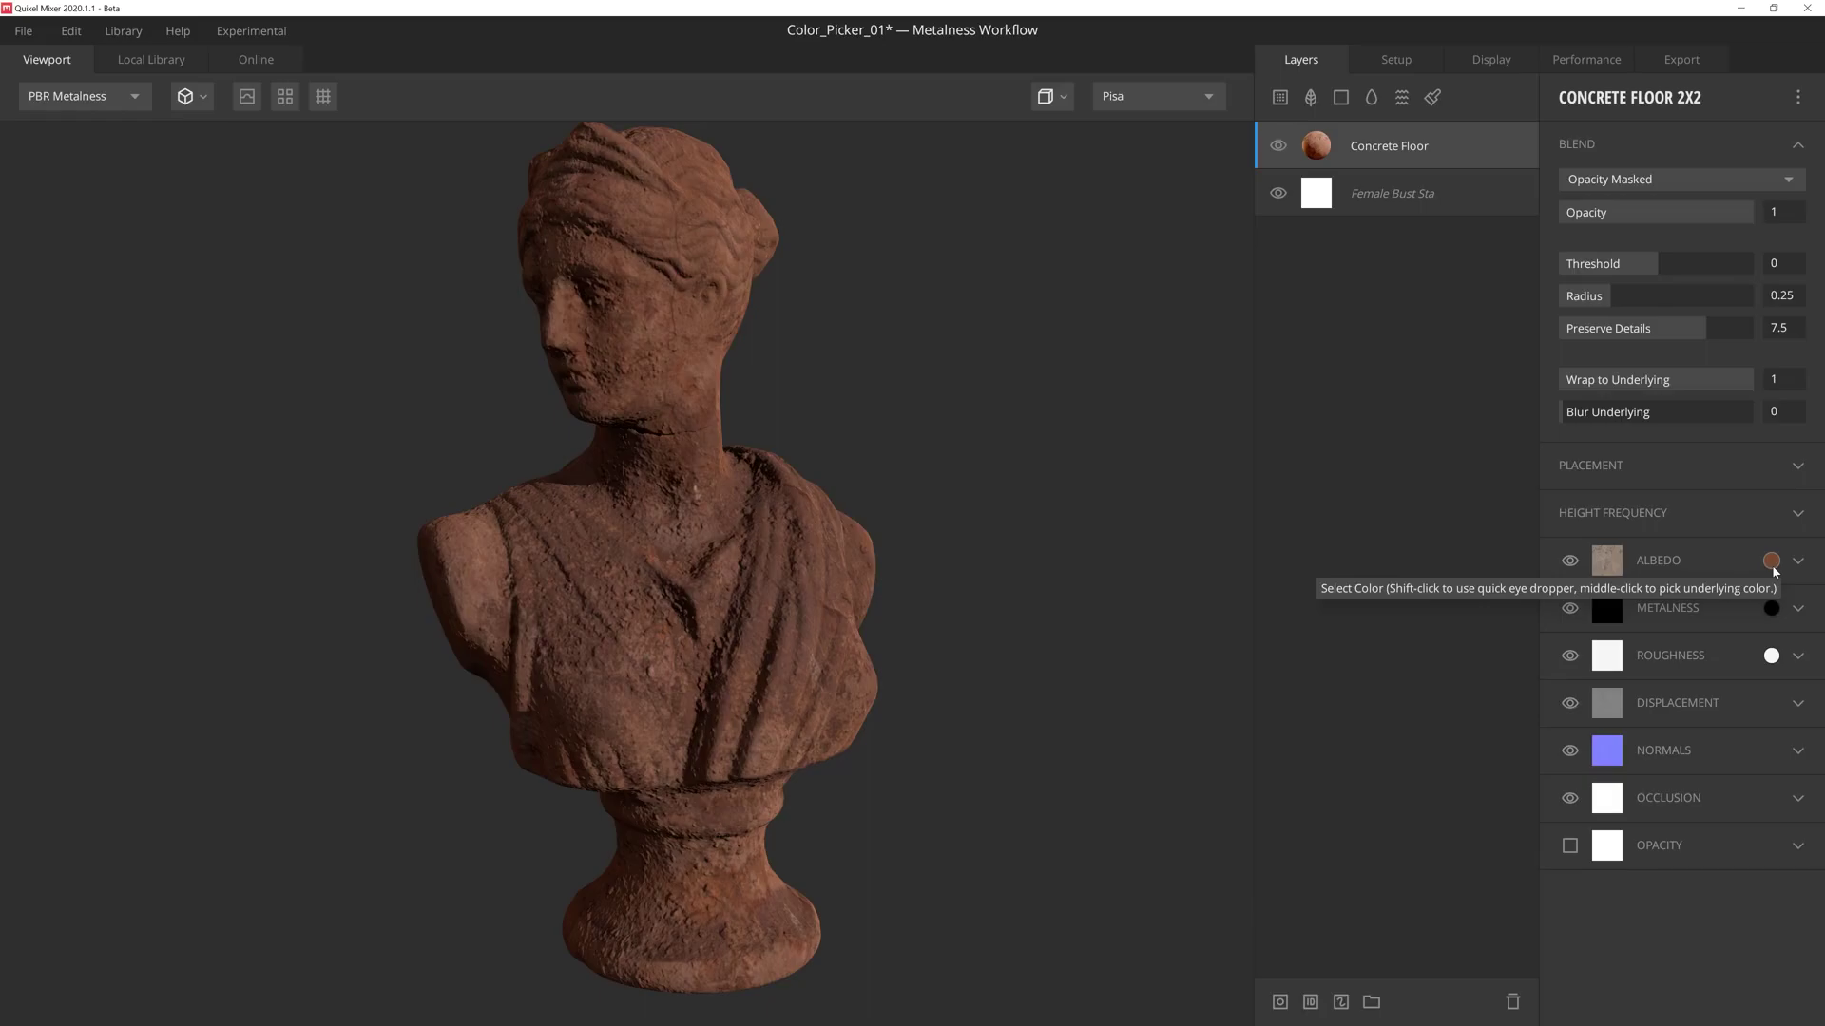
pyautogui.click(1772, 563)
# - Apply a reddish-brown albedo colour and take the roughness from the underlying surface
pyautogui.click(795, 554)
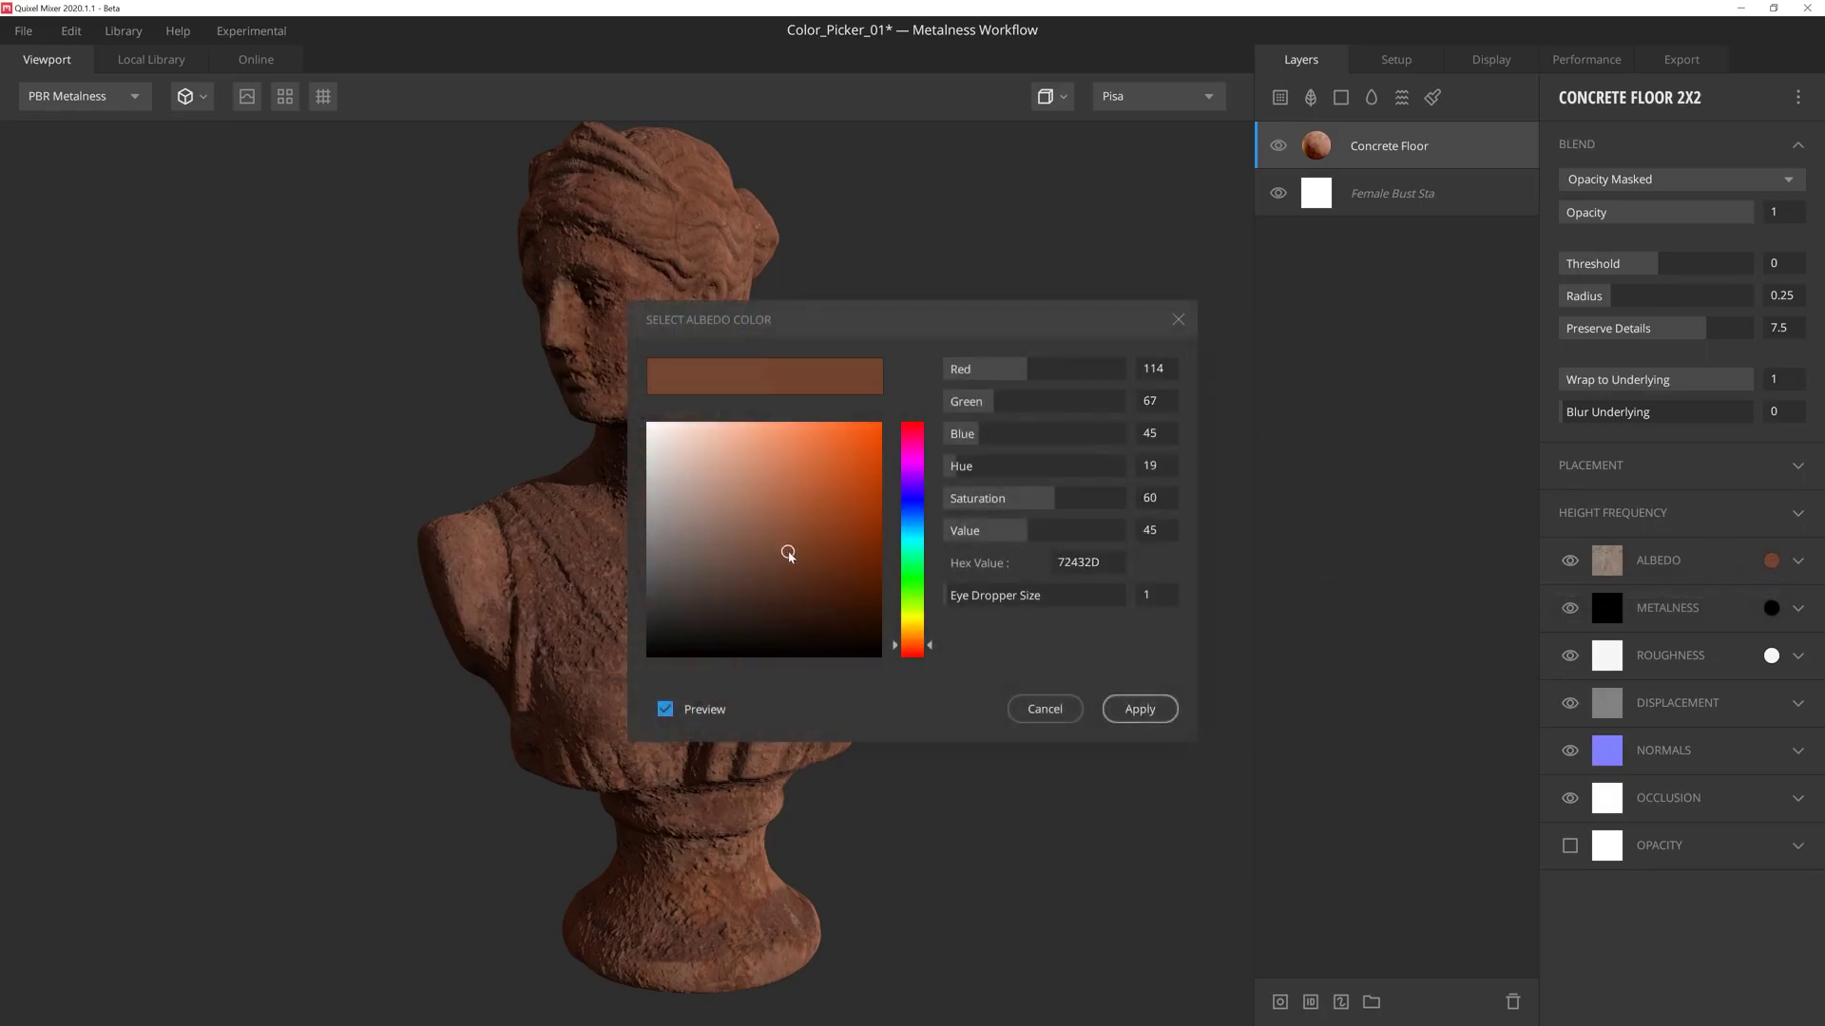
pyautogui.click(1140, 708)
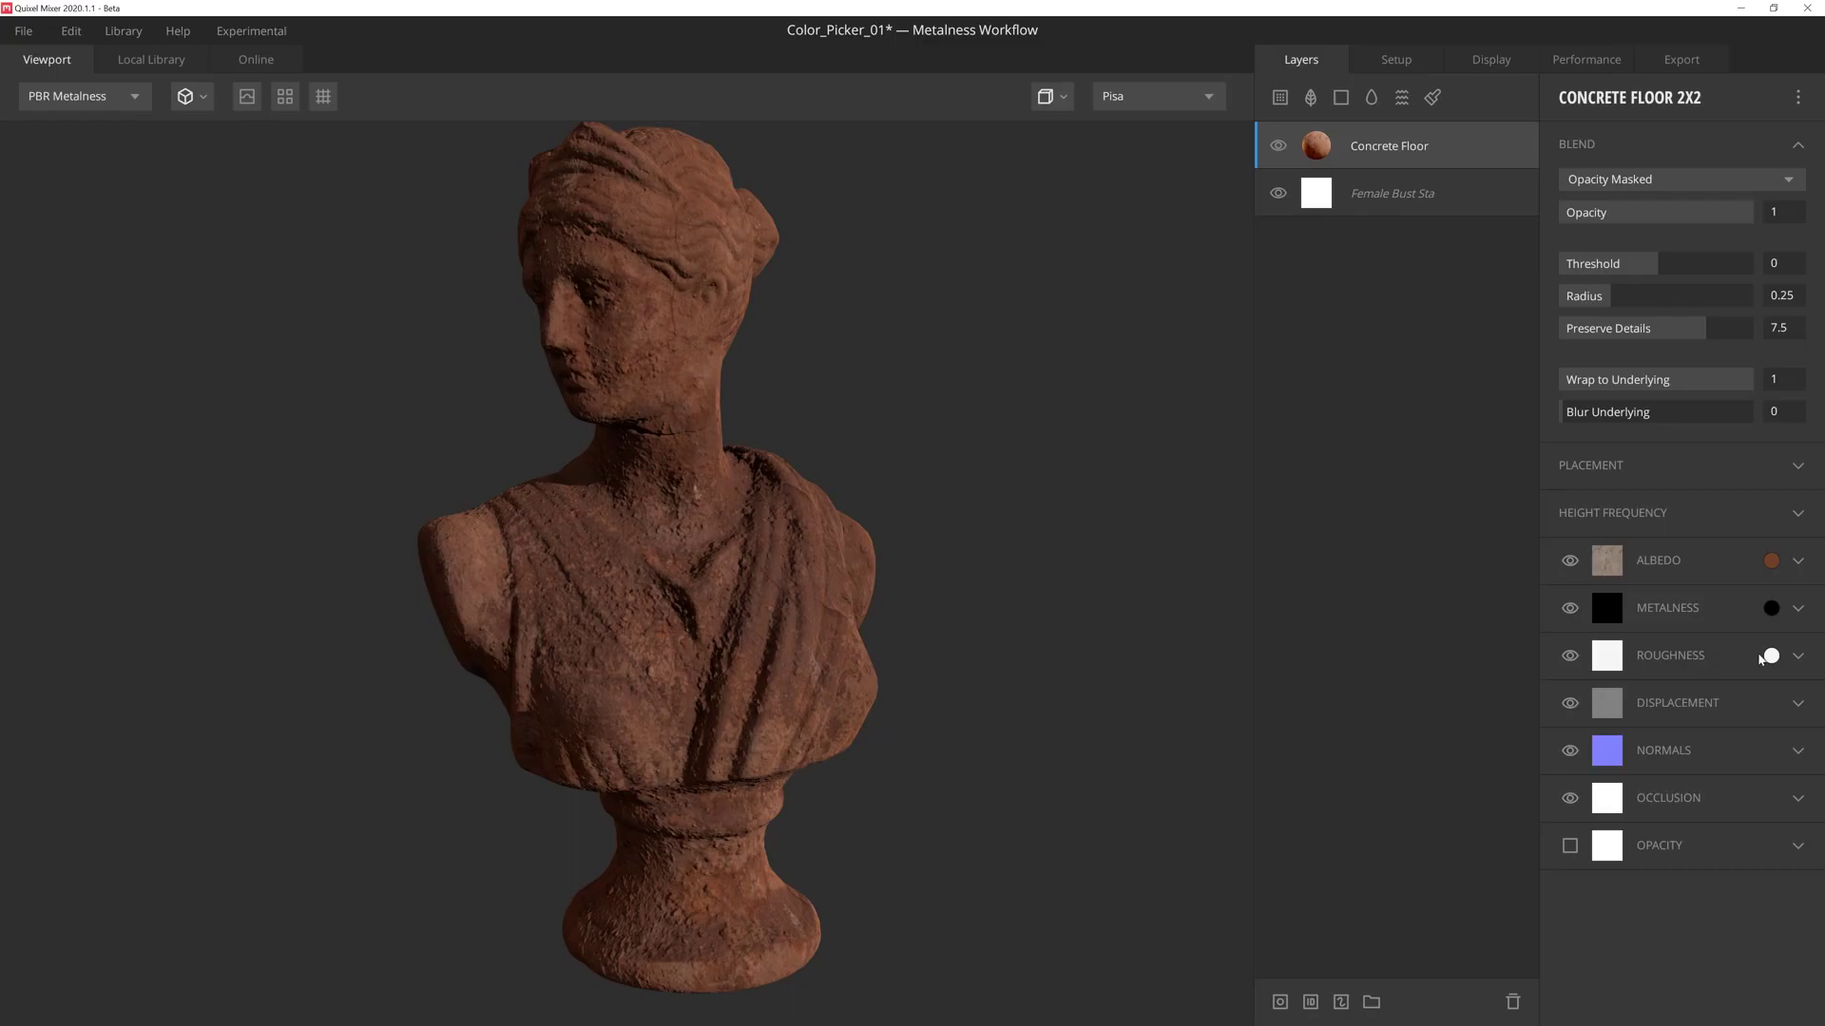
pyautogui.middleClick(1771, 657)
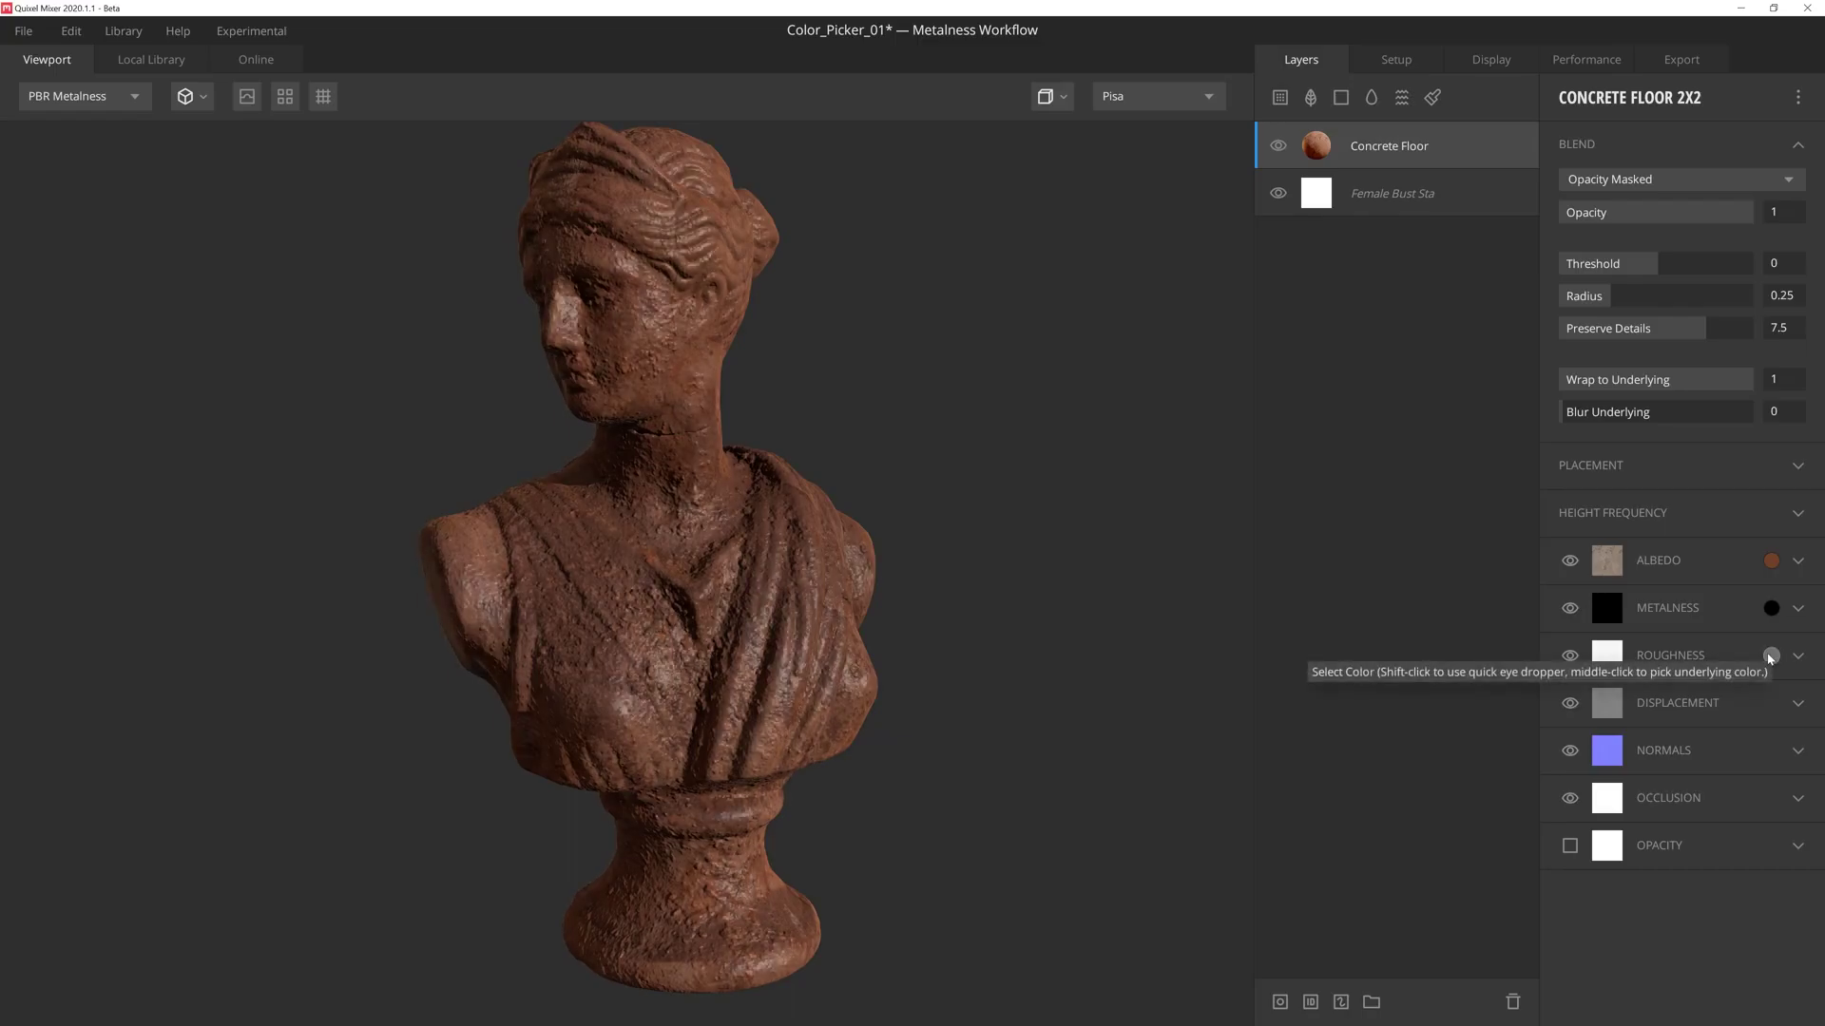
# - Toggle the Concrete Floor layer and reset its albedo colour to the default
pyautogui.click(1279, 145)
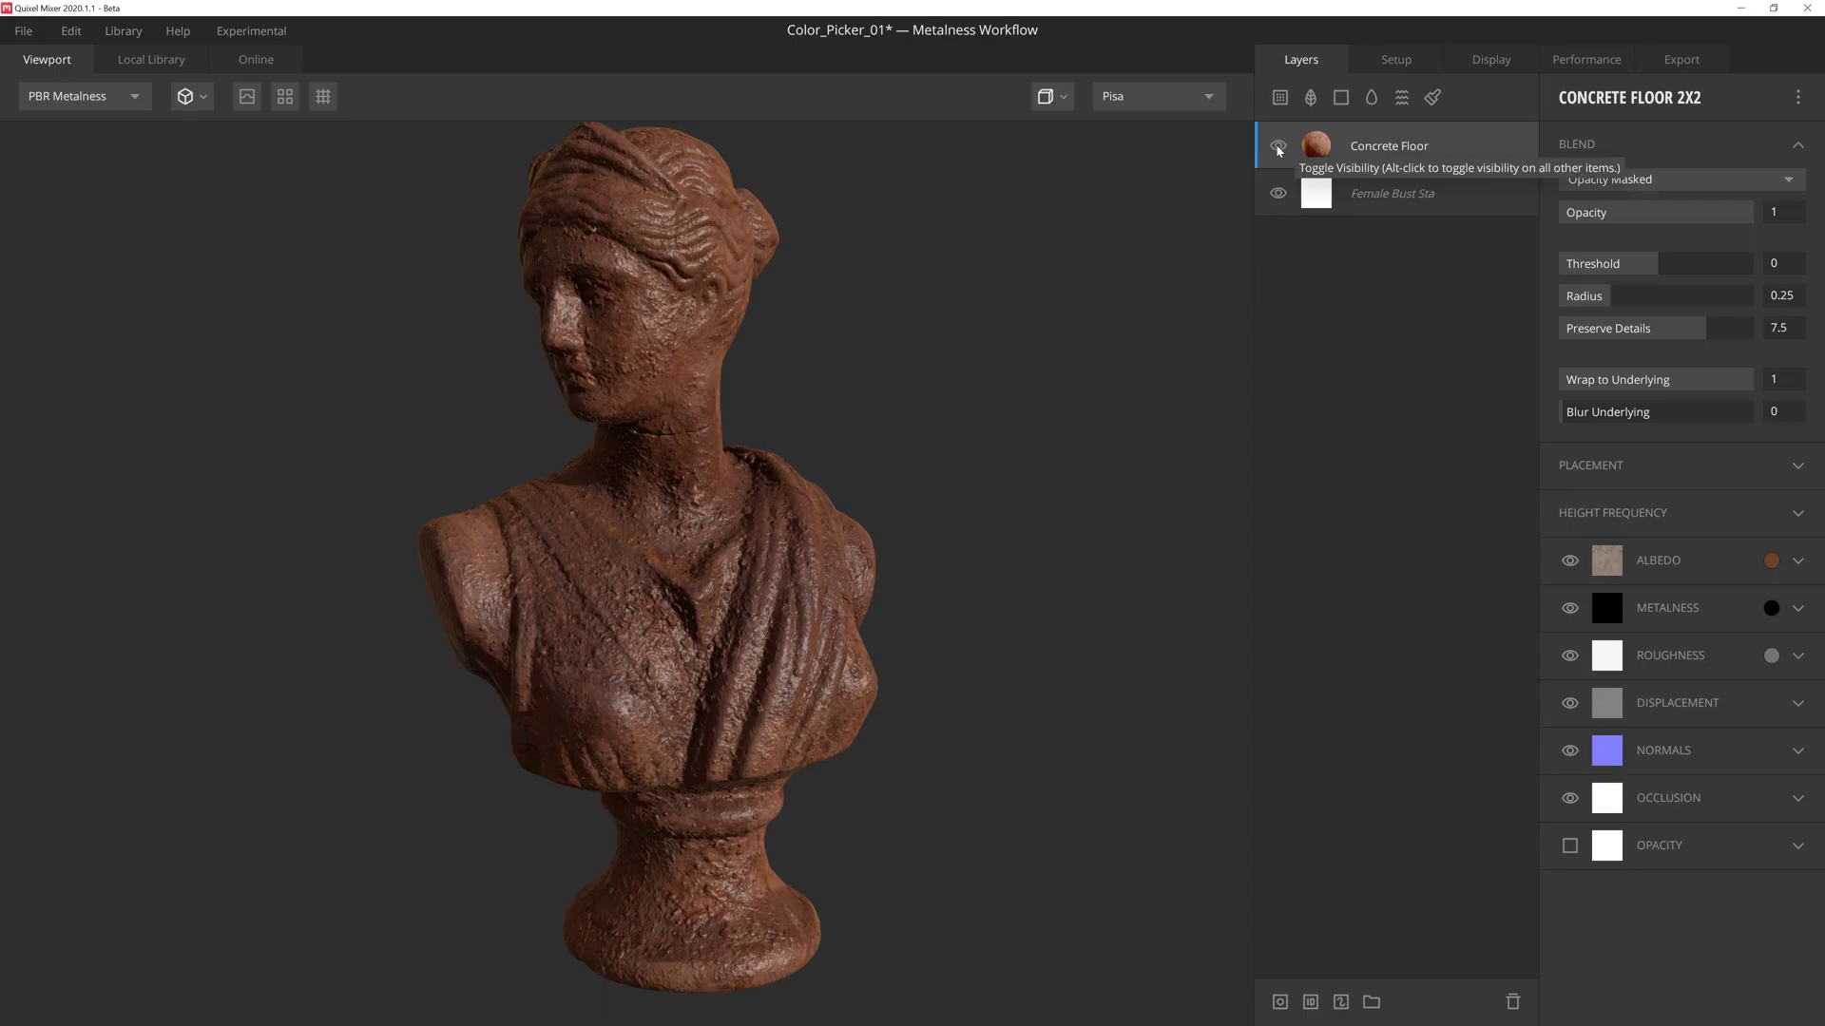
pyautogui.rightClick(1771, 570)
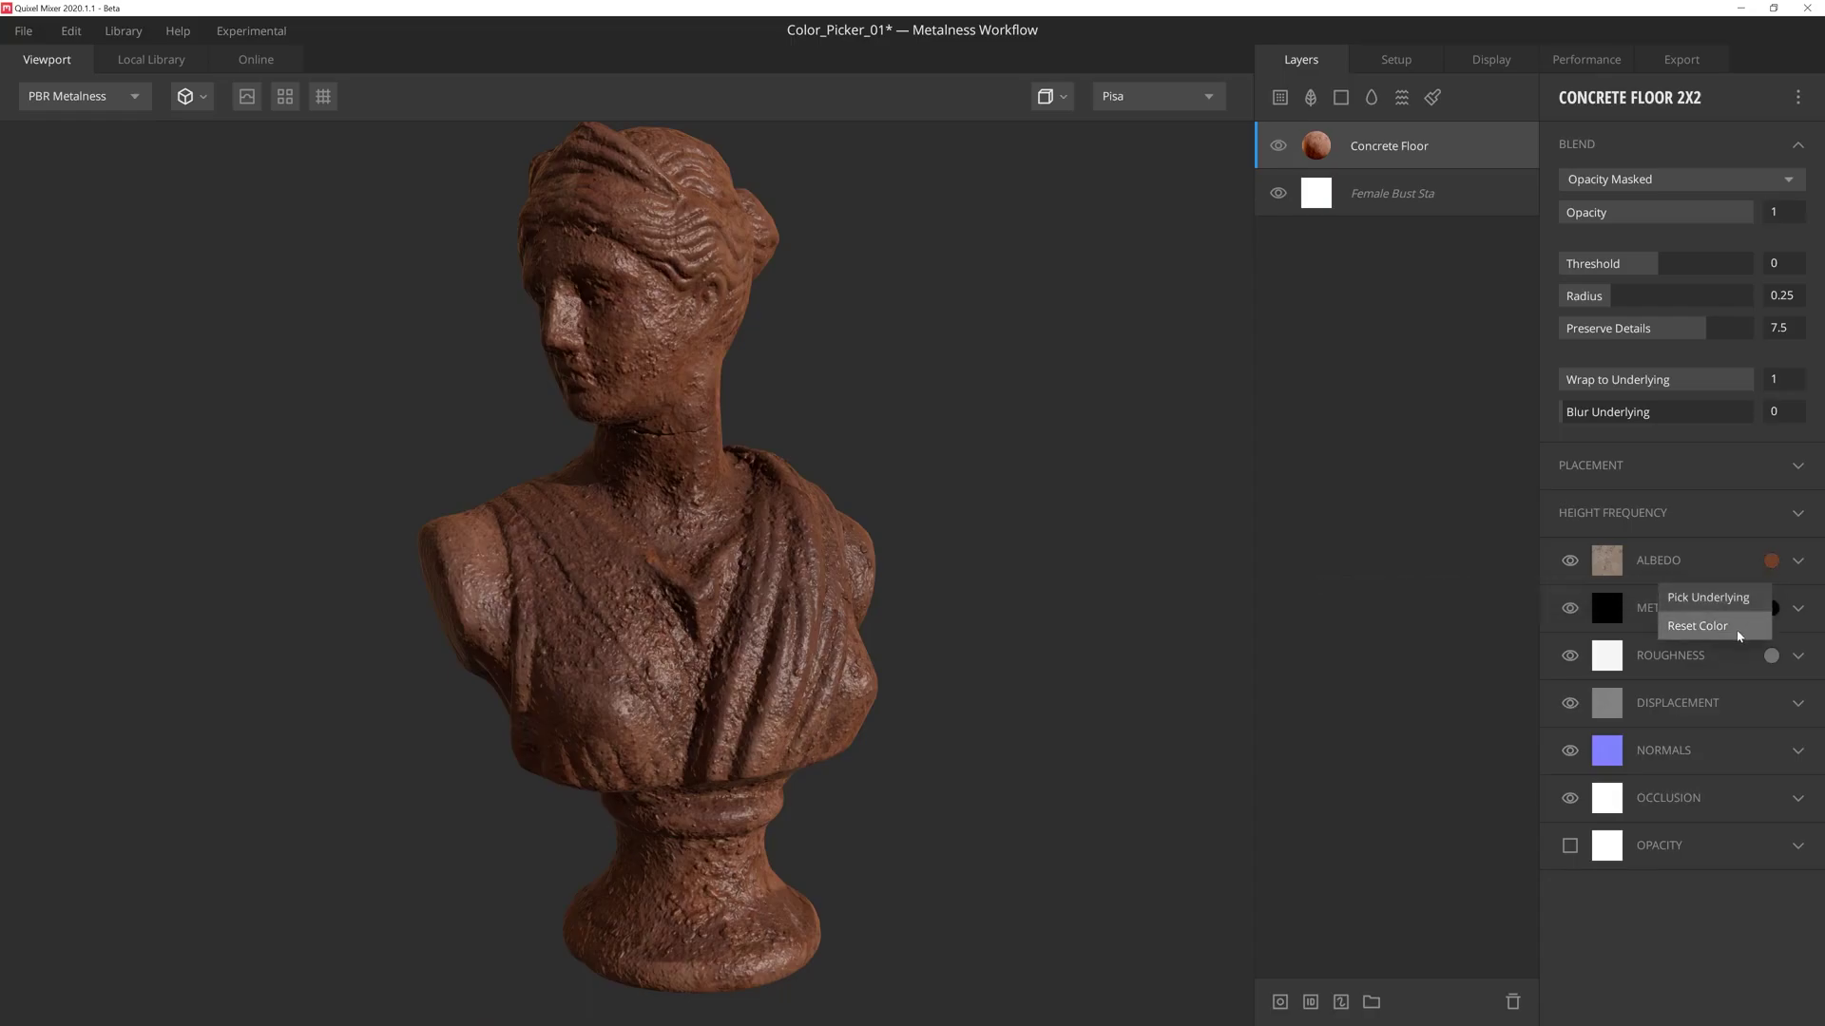
pyautogui.click(1697, 626)
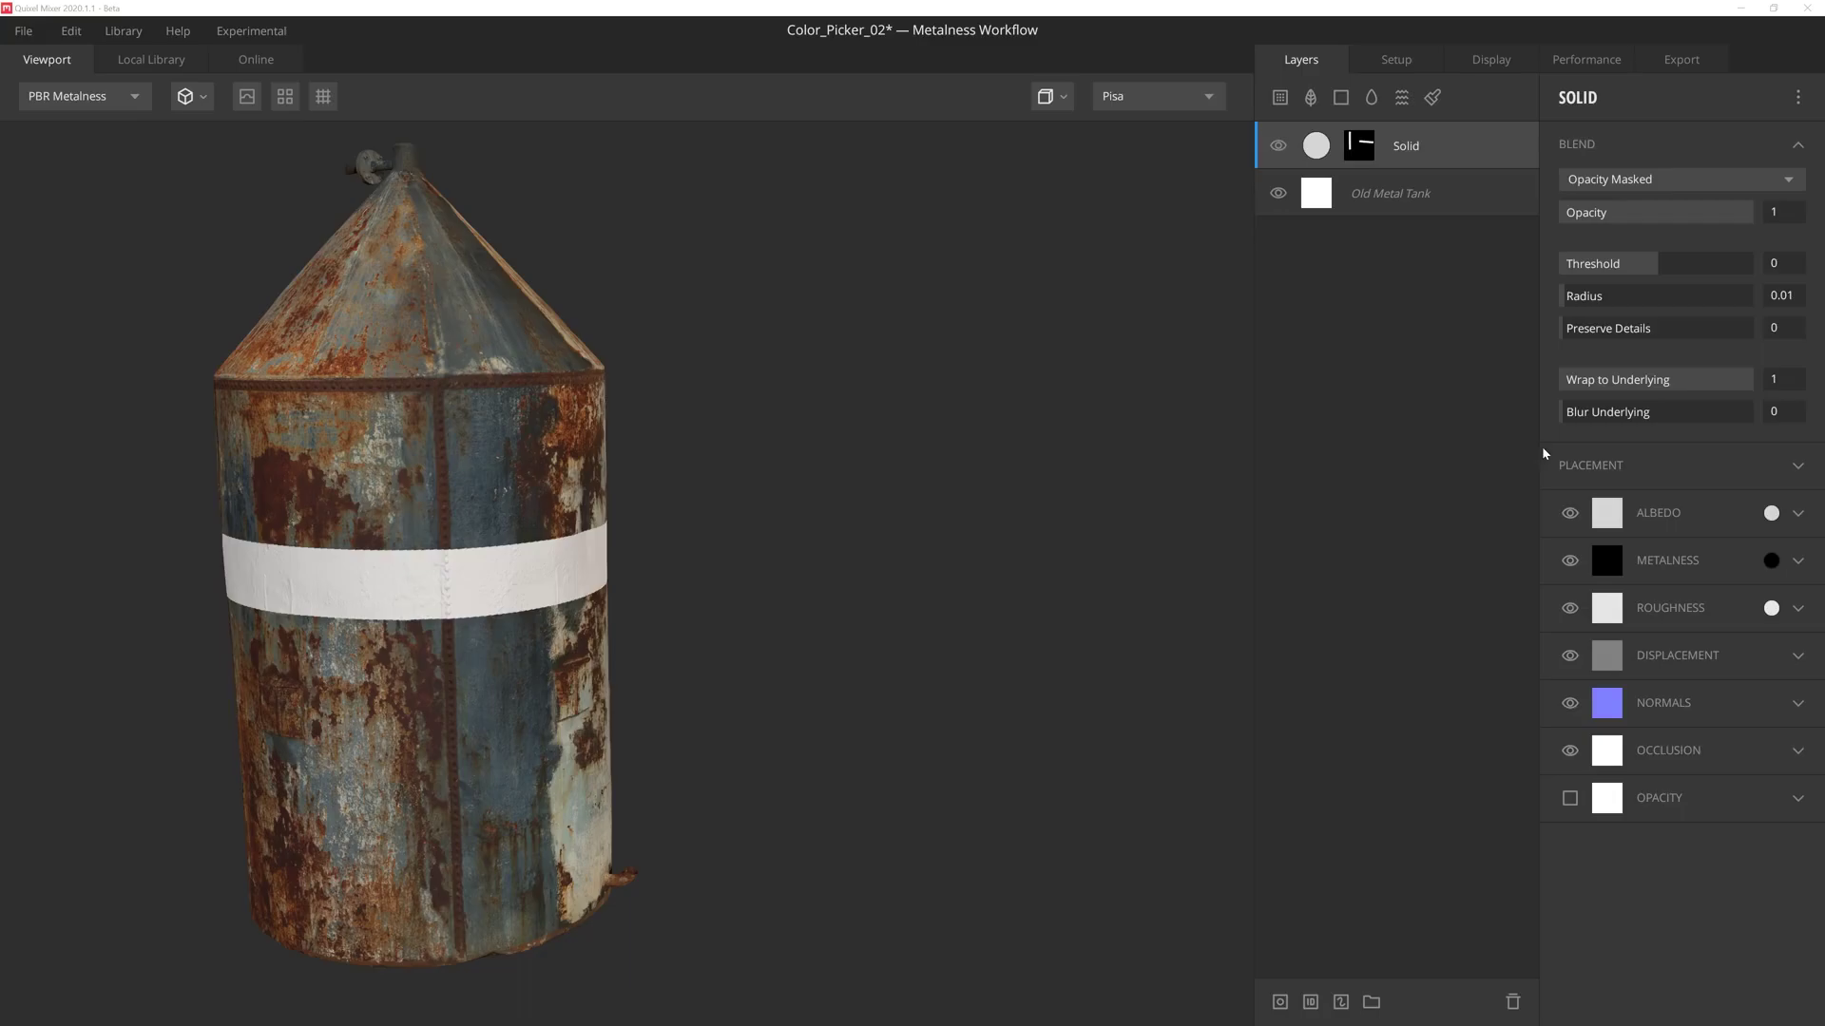
# - Sample the Solid layer's albedo from several spots on the rusty tank, ending near-white
pyautogui.click(1771, 513)
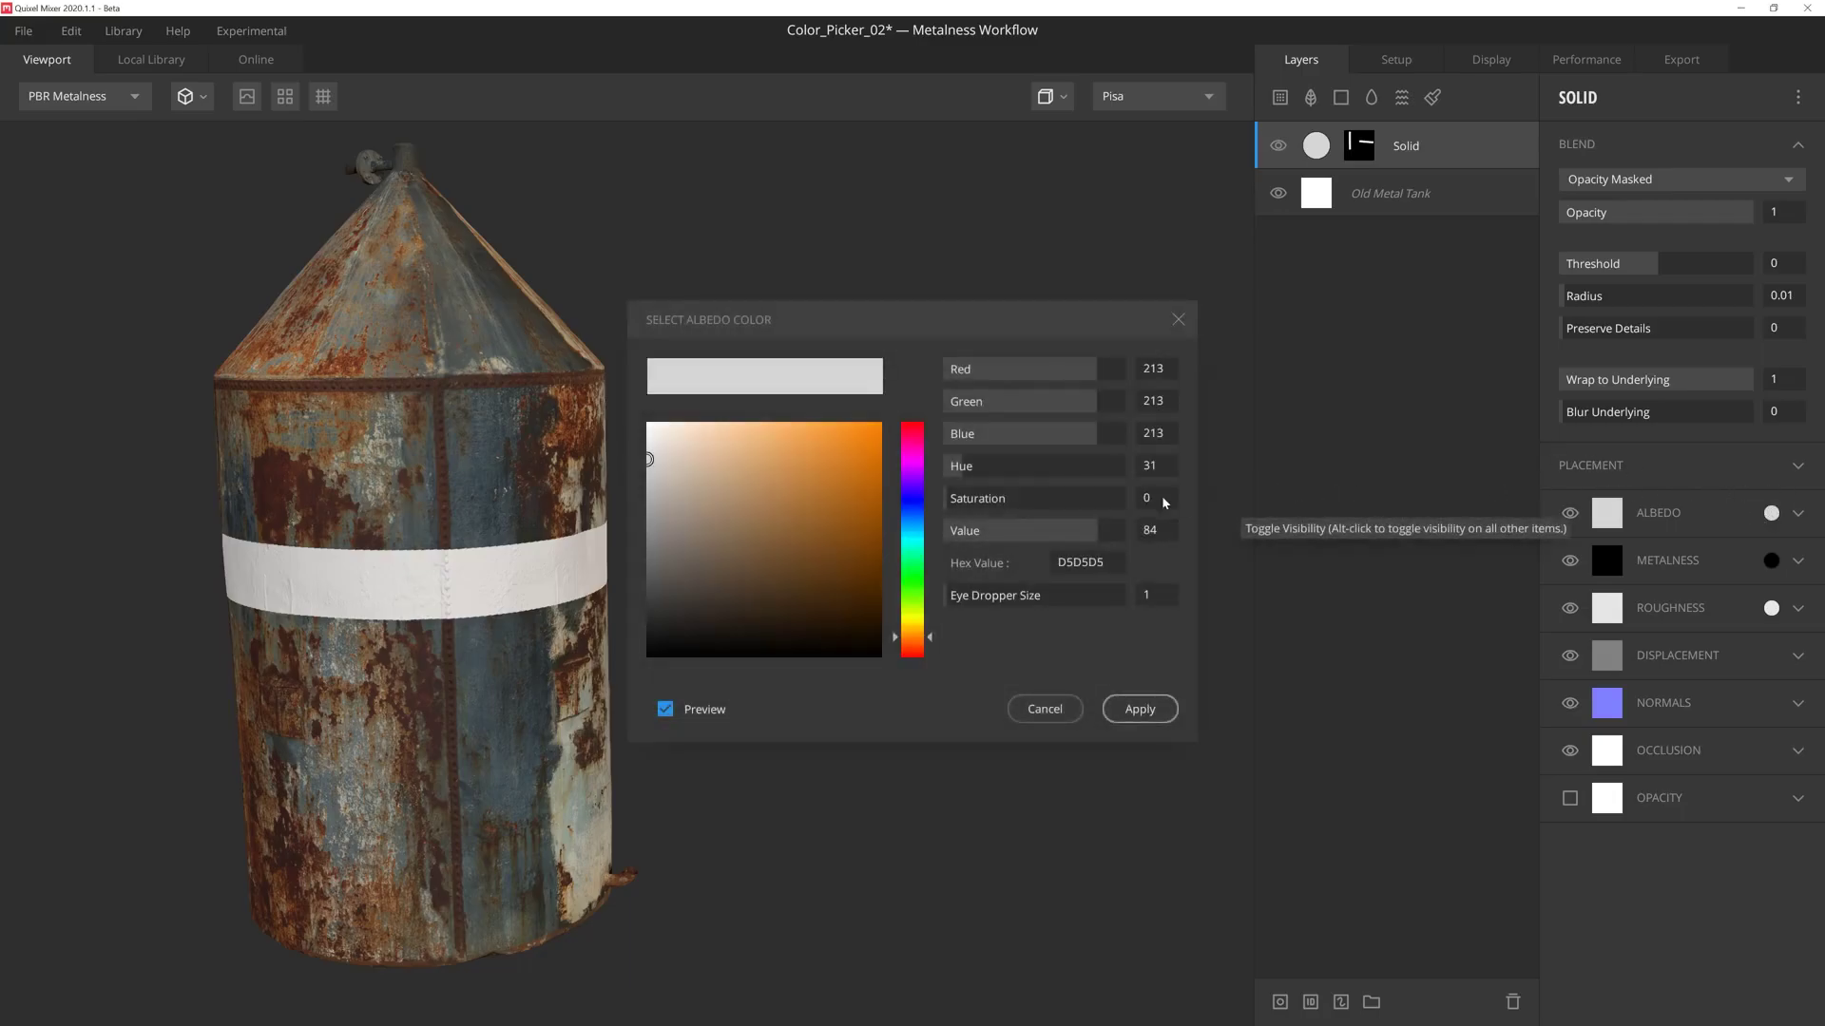
pyautogui.click(441, 423)
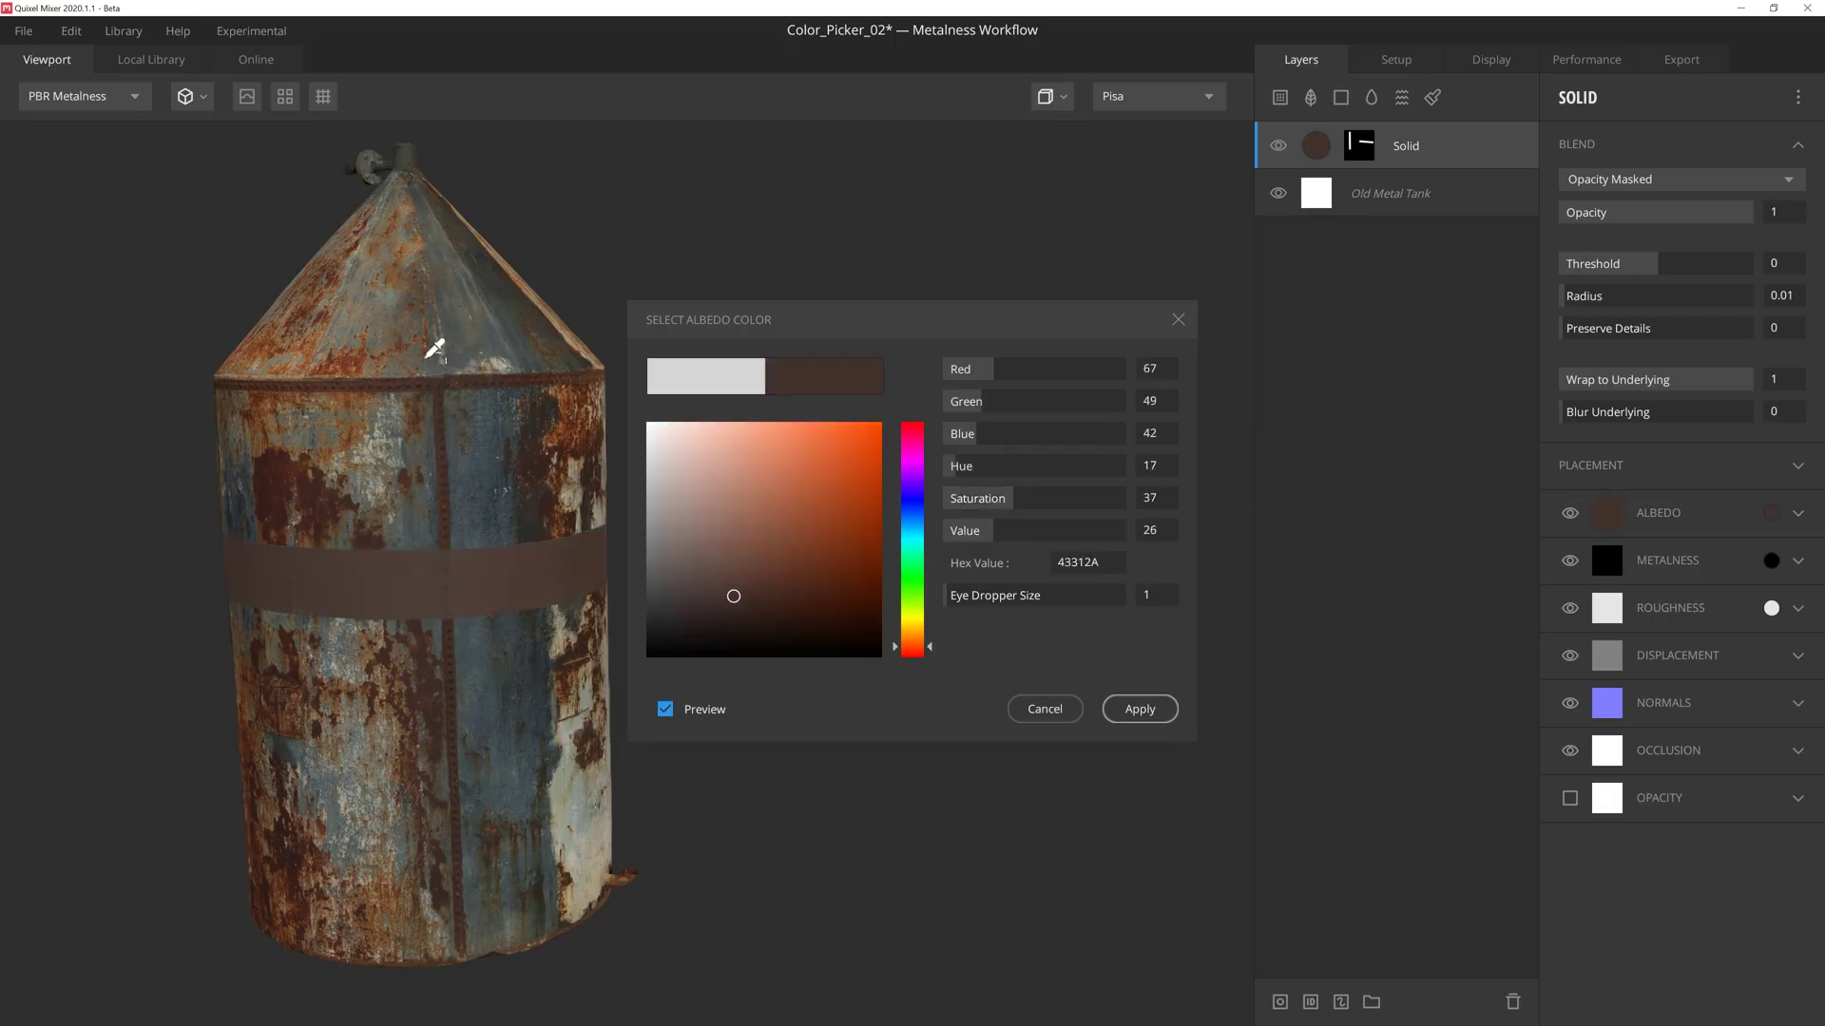
pyautogui.click(489, 378)
pyautogui.click(581, 791)
pyautogui.click(426, 805)
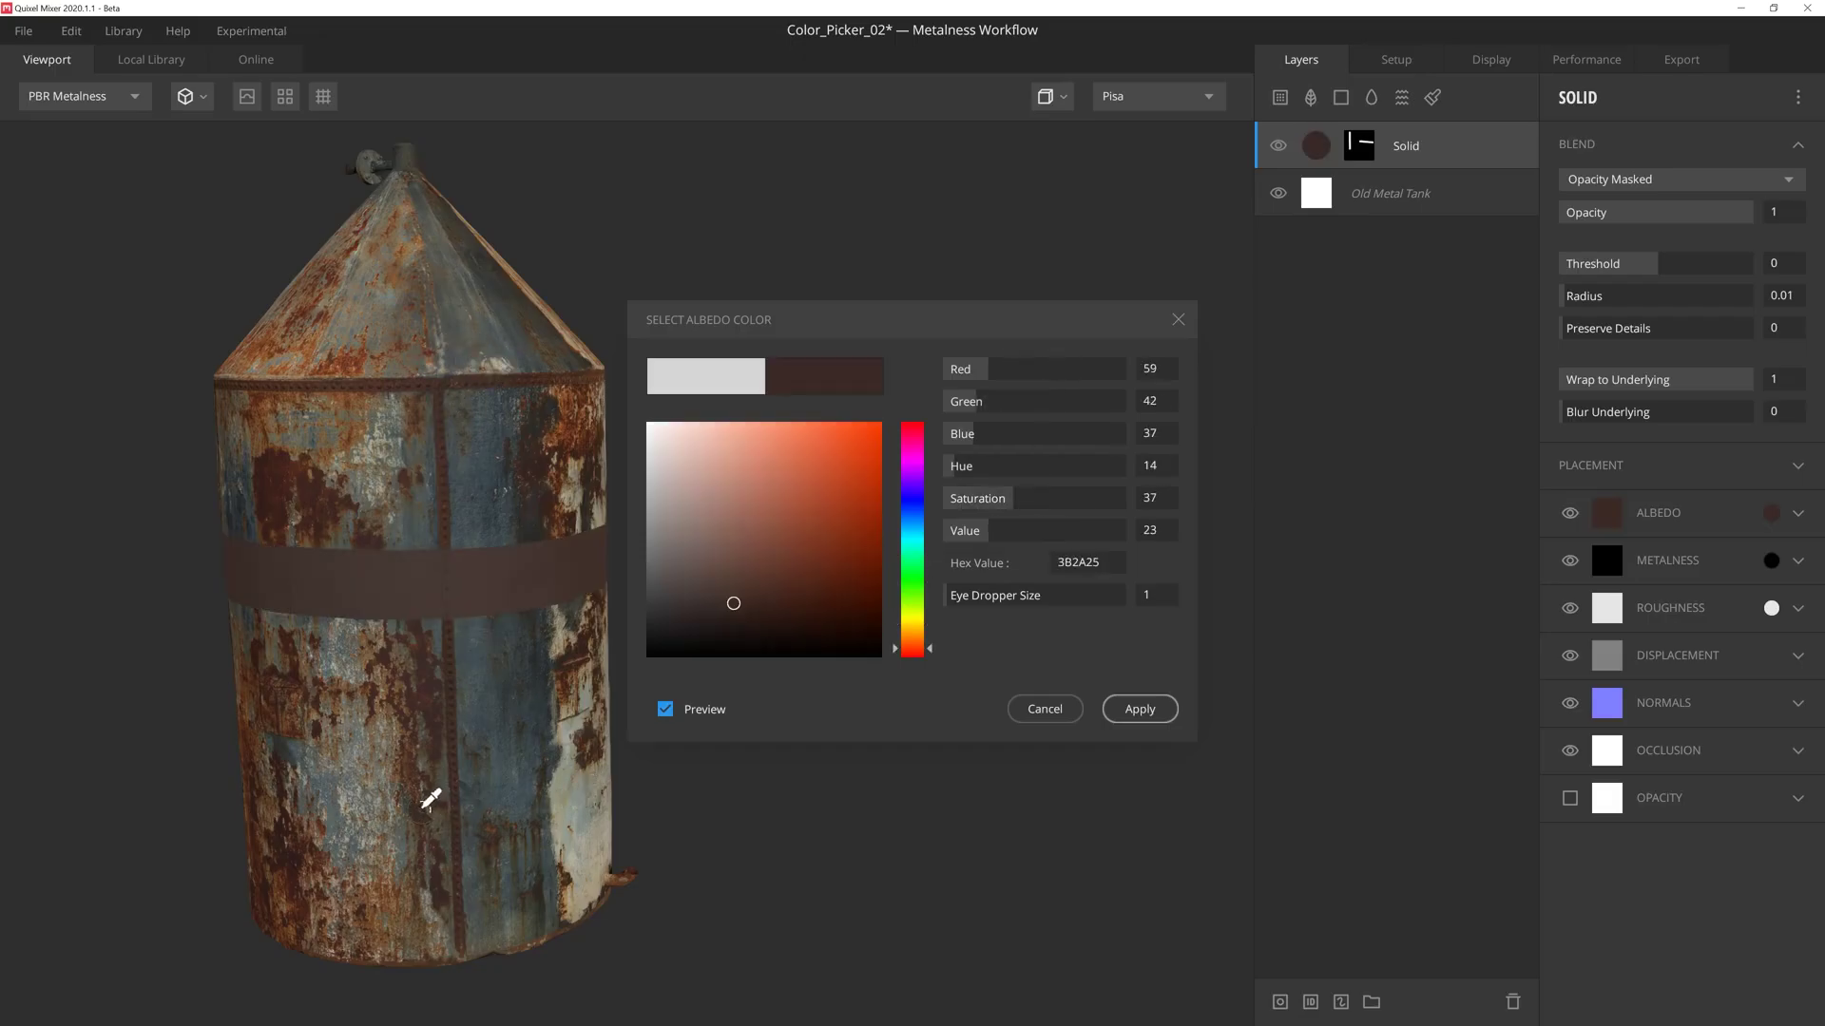
pyautogui.click(1579, 97)
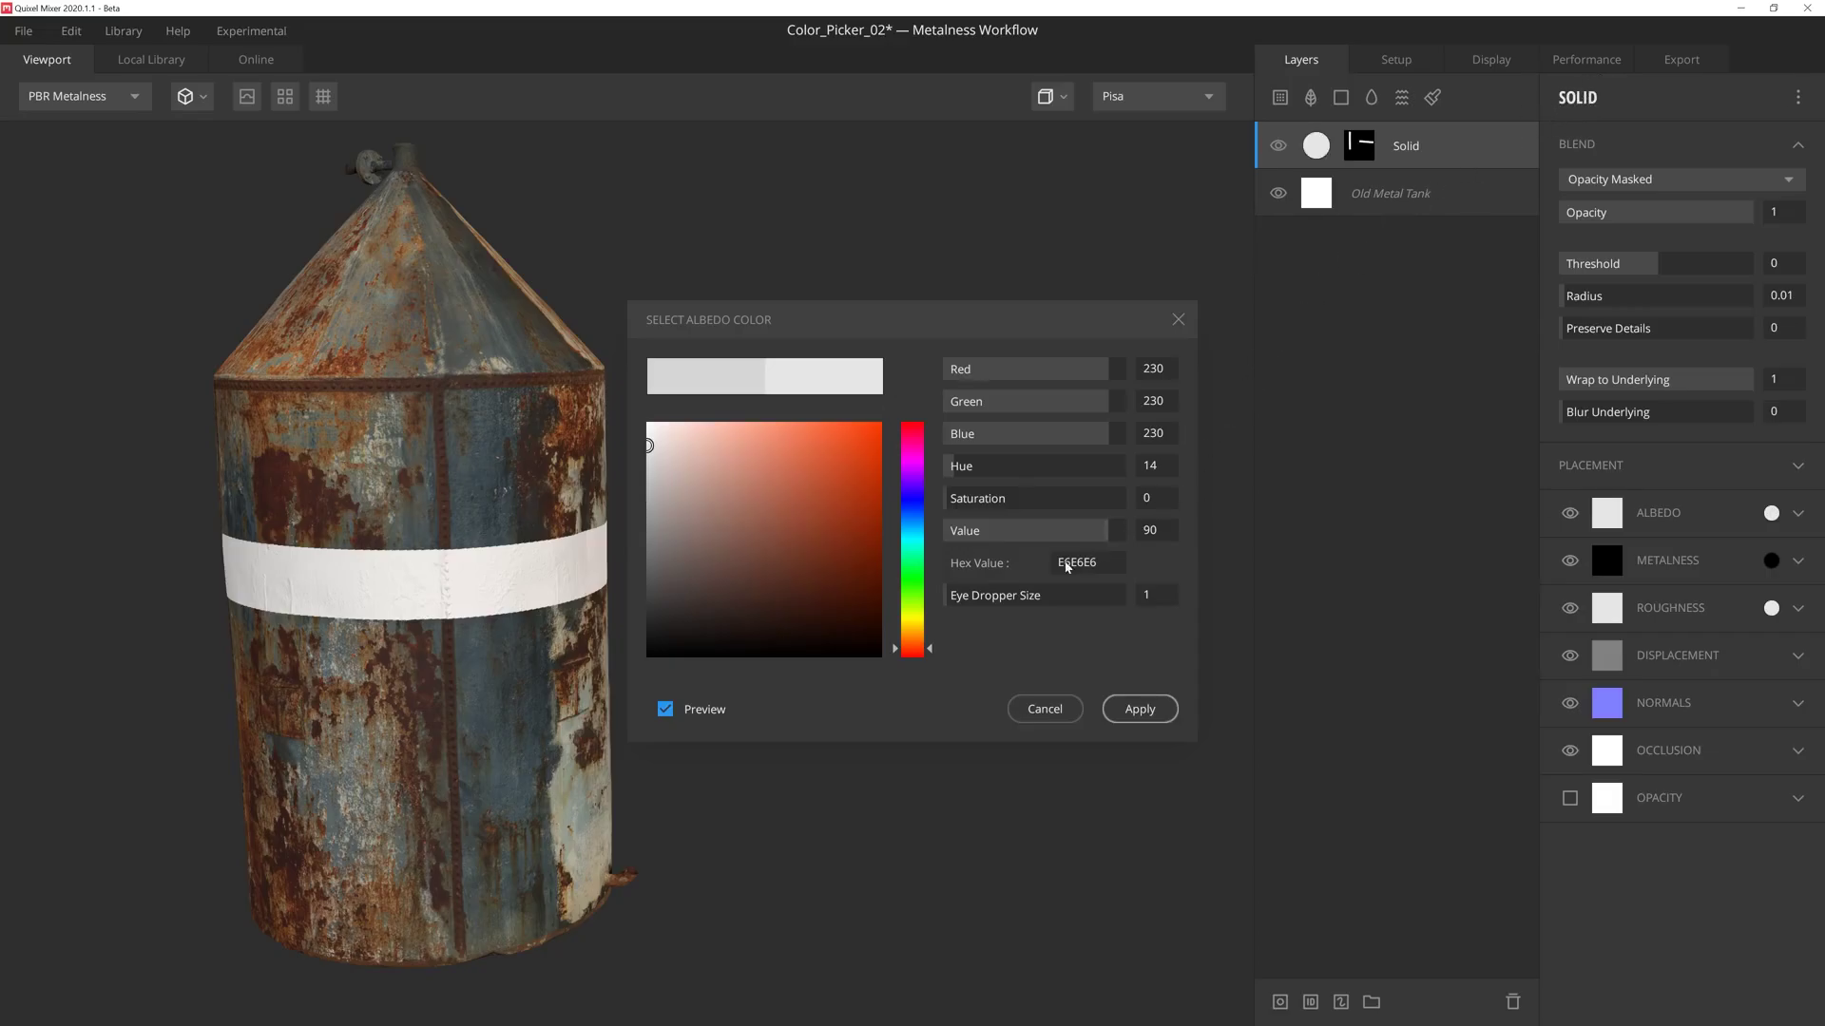
# - Enlarge the eyedropper to 347 and resample averaged rust and dark grey (413D3A) from the tank
pyautogui.moveTo(938, 604); pyautogui.dragTo(993, 602)
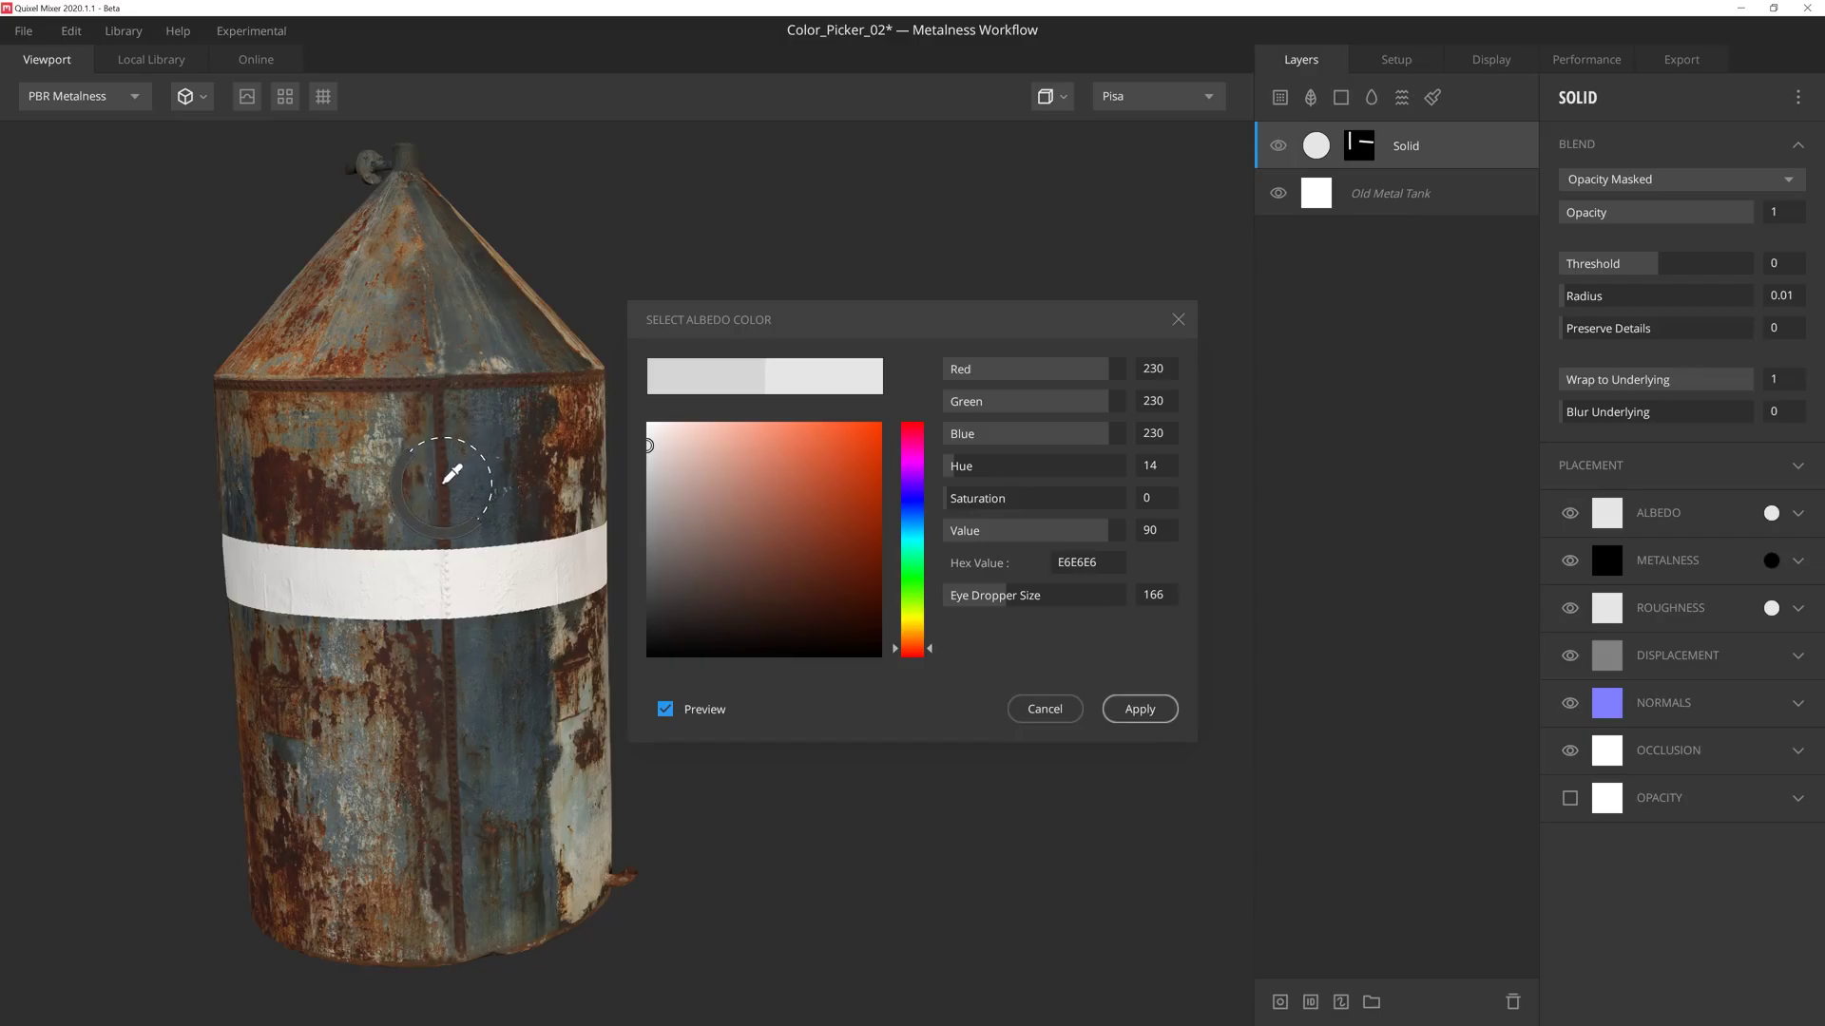
pyautogui.click(374, 474)
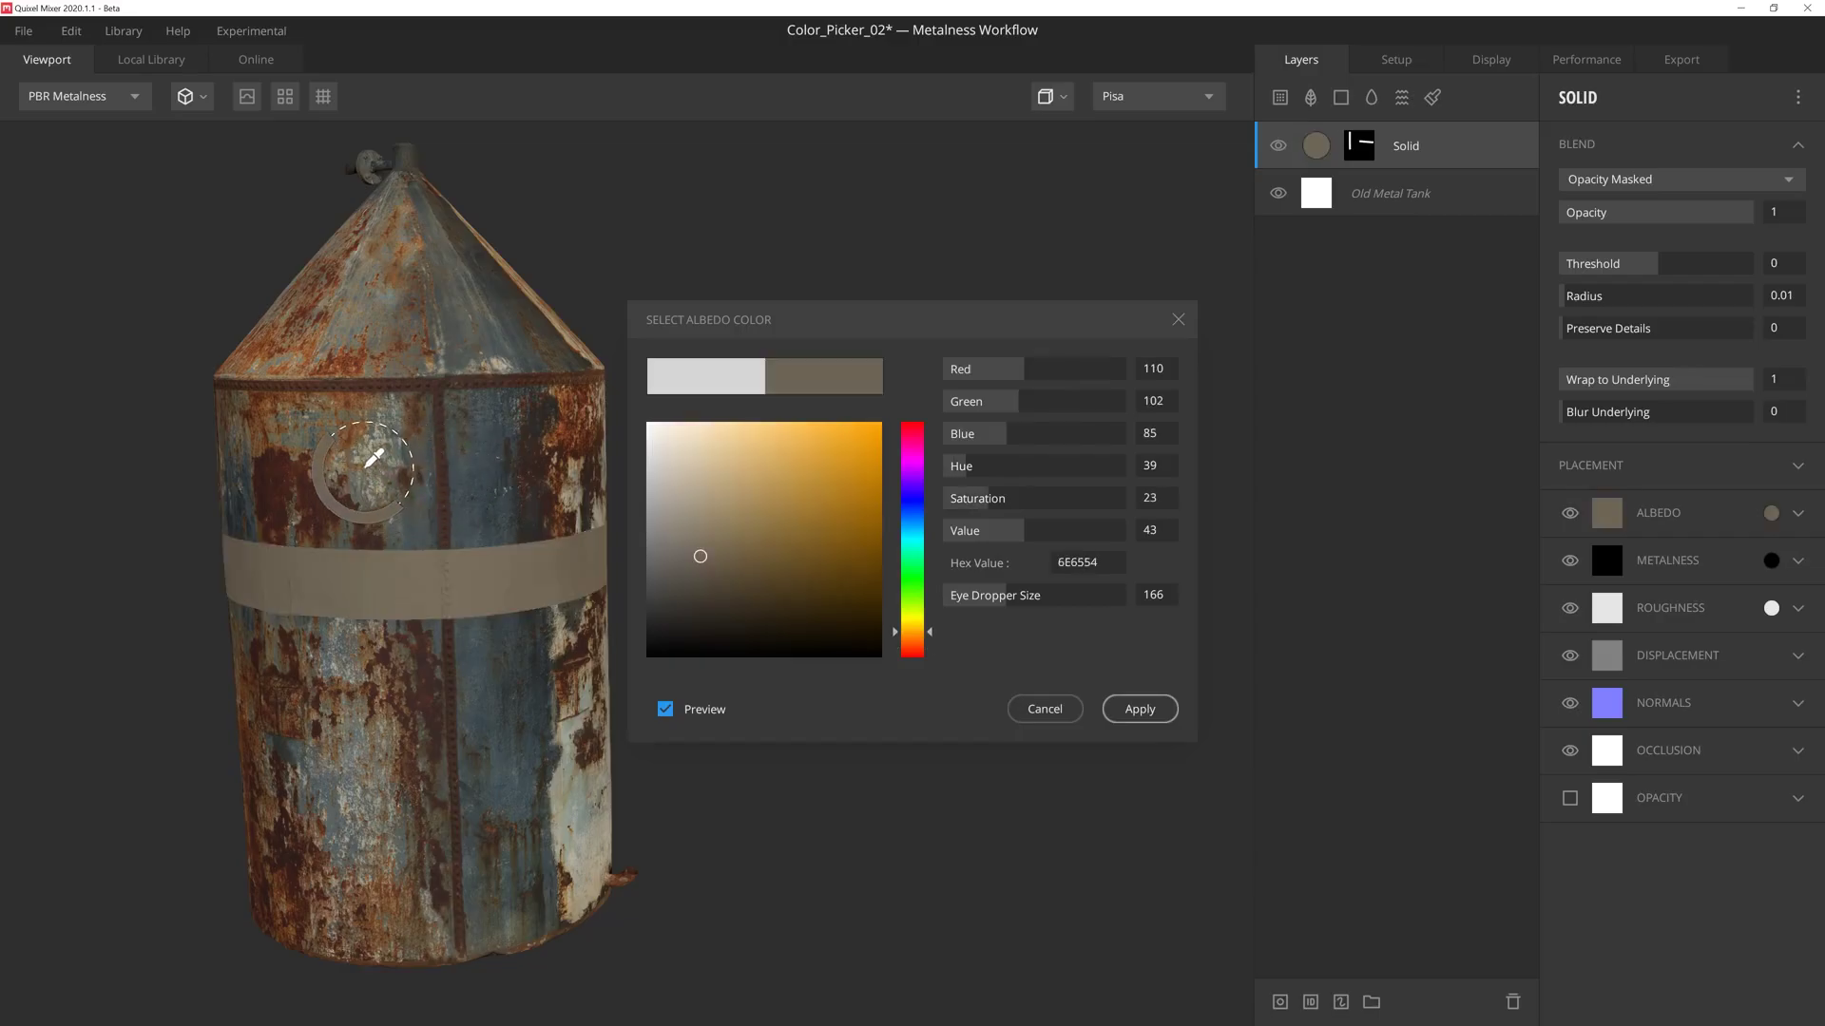
pyautogui.click(478, 490)
pyautogui.click(571, 428)
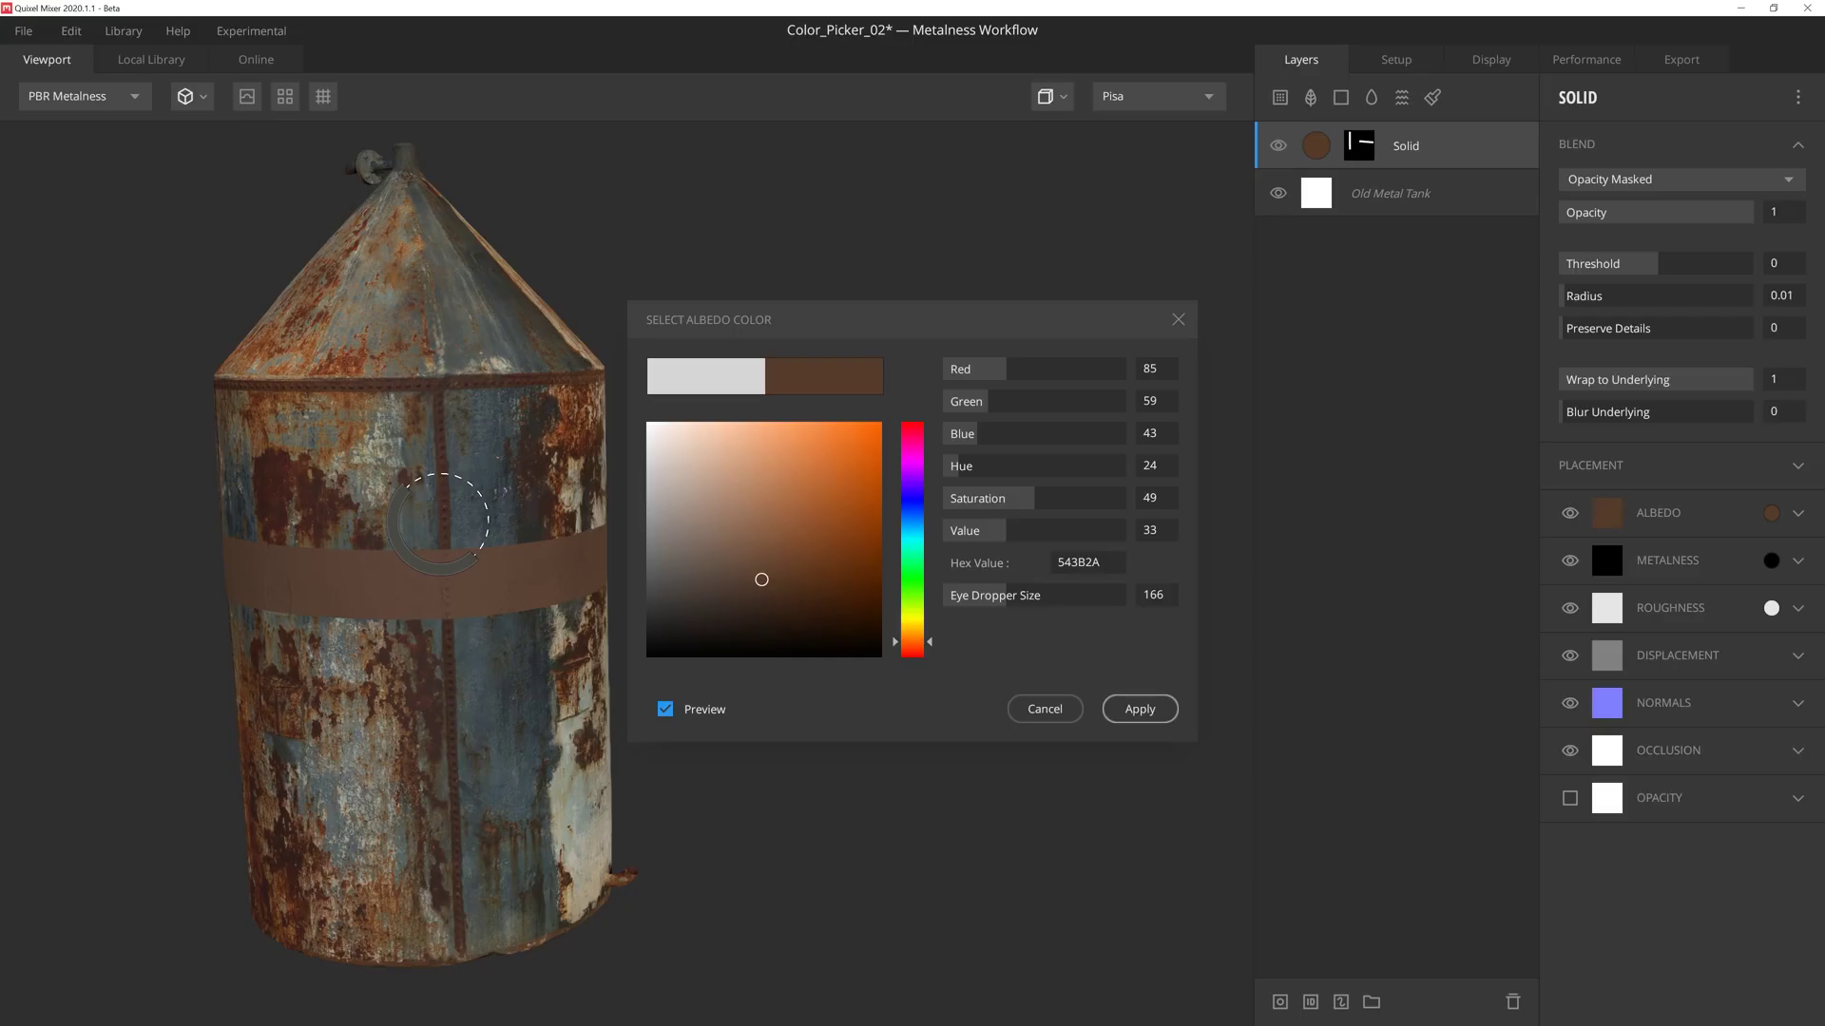
pyautogui.scroll(3, 448, 509)
pyautogui.scroll(3, 447, 508)
pyautogui.scroll(5, 449, 509)
pyautogui.scroll(6, 447, 509)
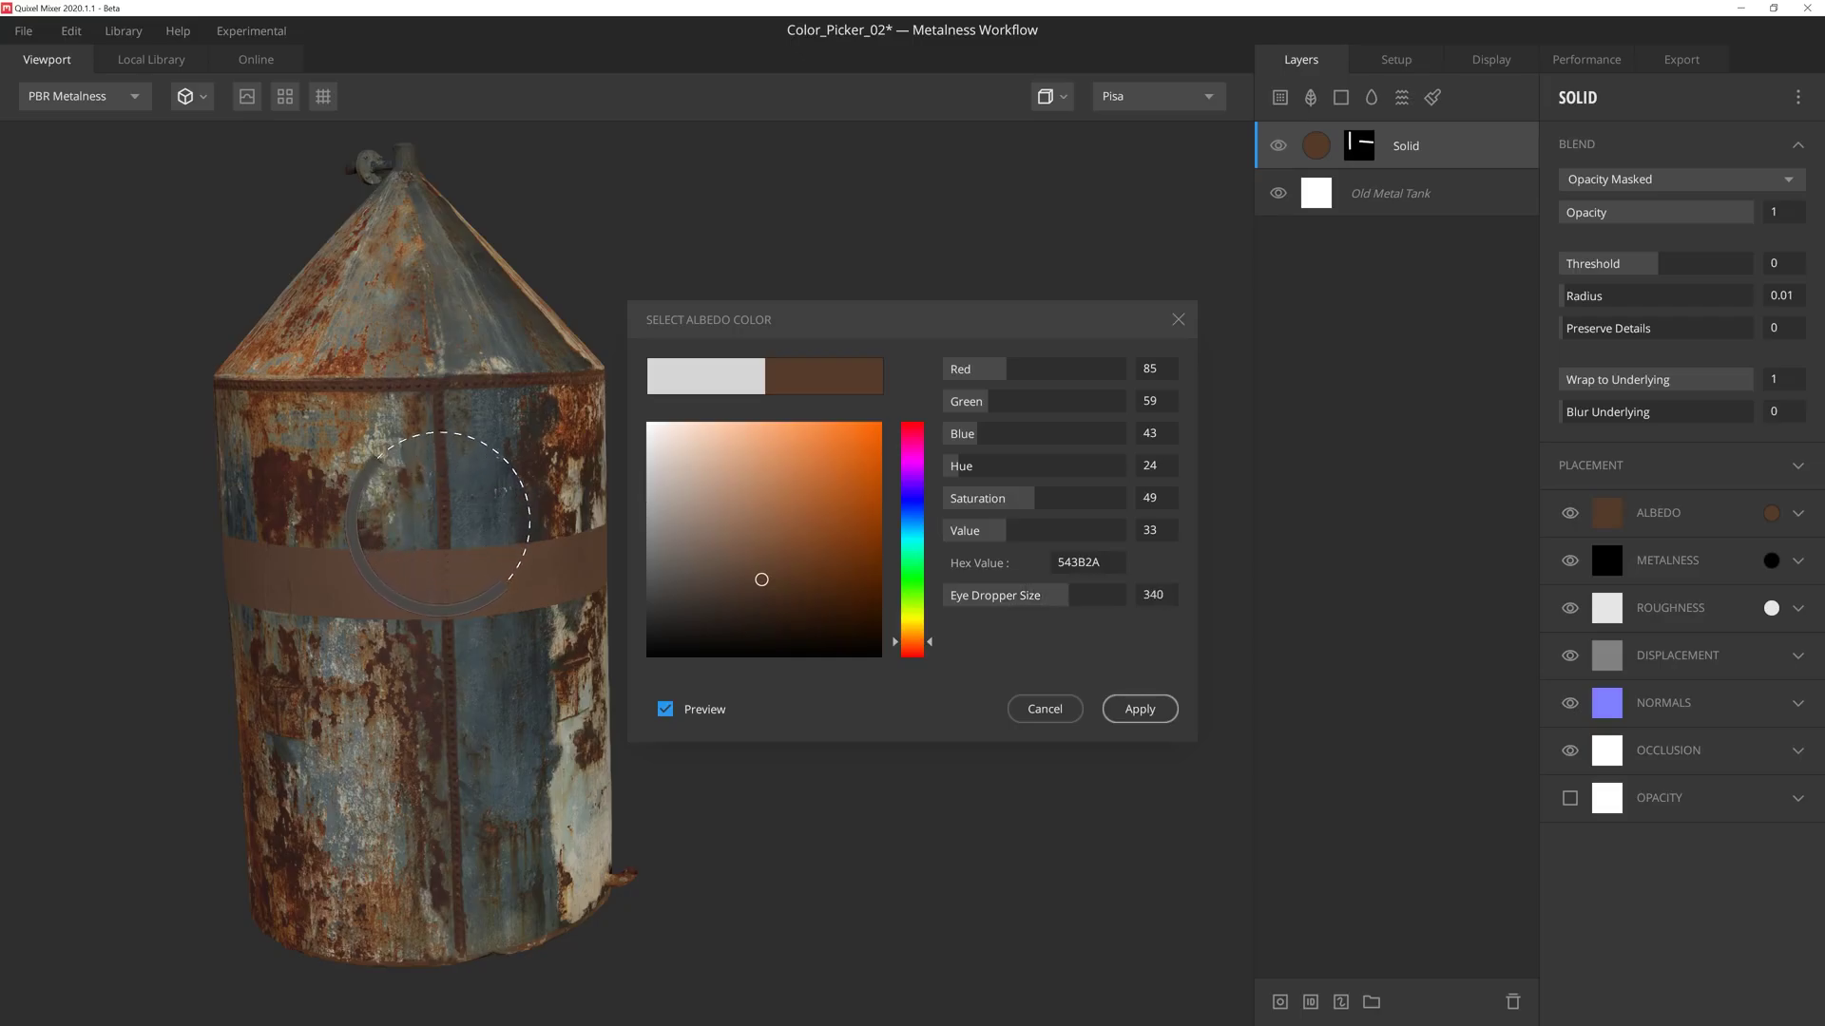
pyautogui.scroll(3, 449, 508)
pyautogui.click(448, 509)
pyautogui.scroll(-5, 448, 510)
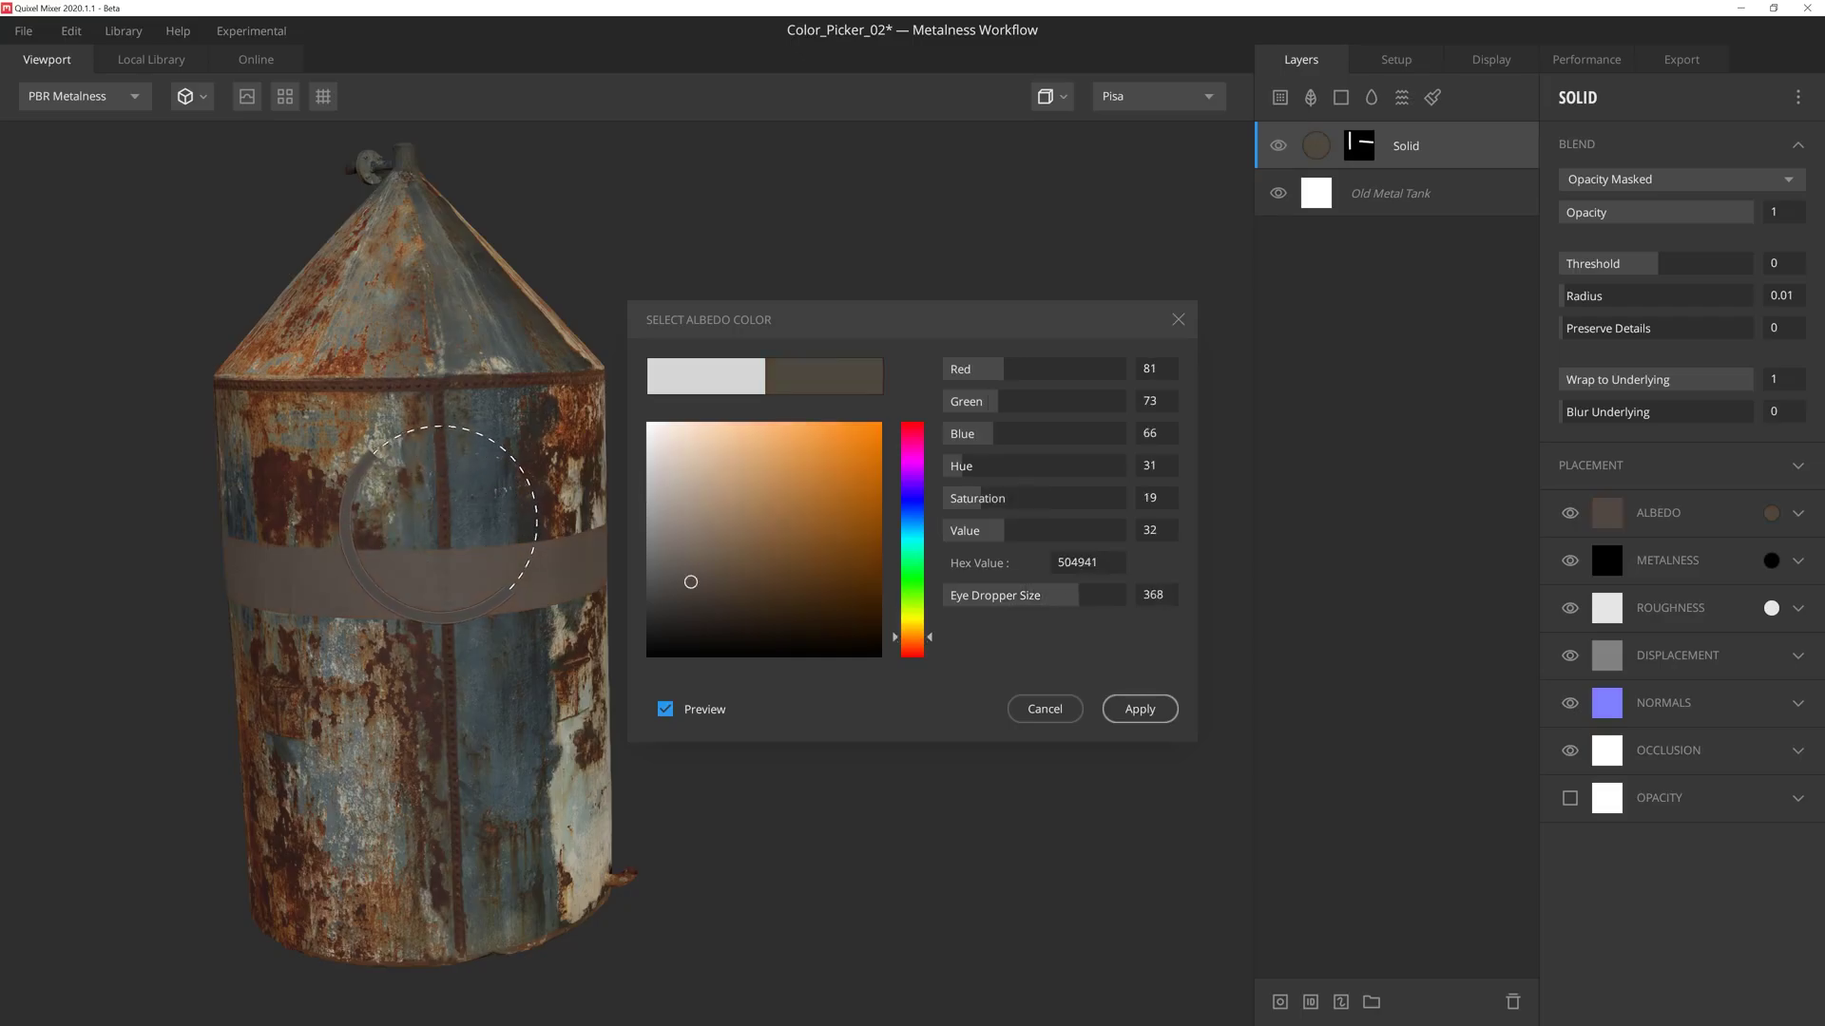
pyautogui.scroll(-12, 446, 516)
pyautogui.scroll(-9, 442, 521)
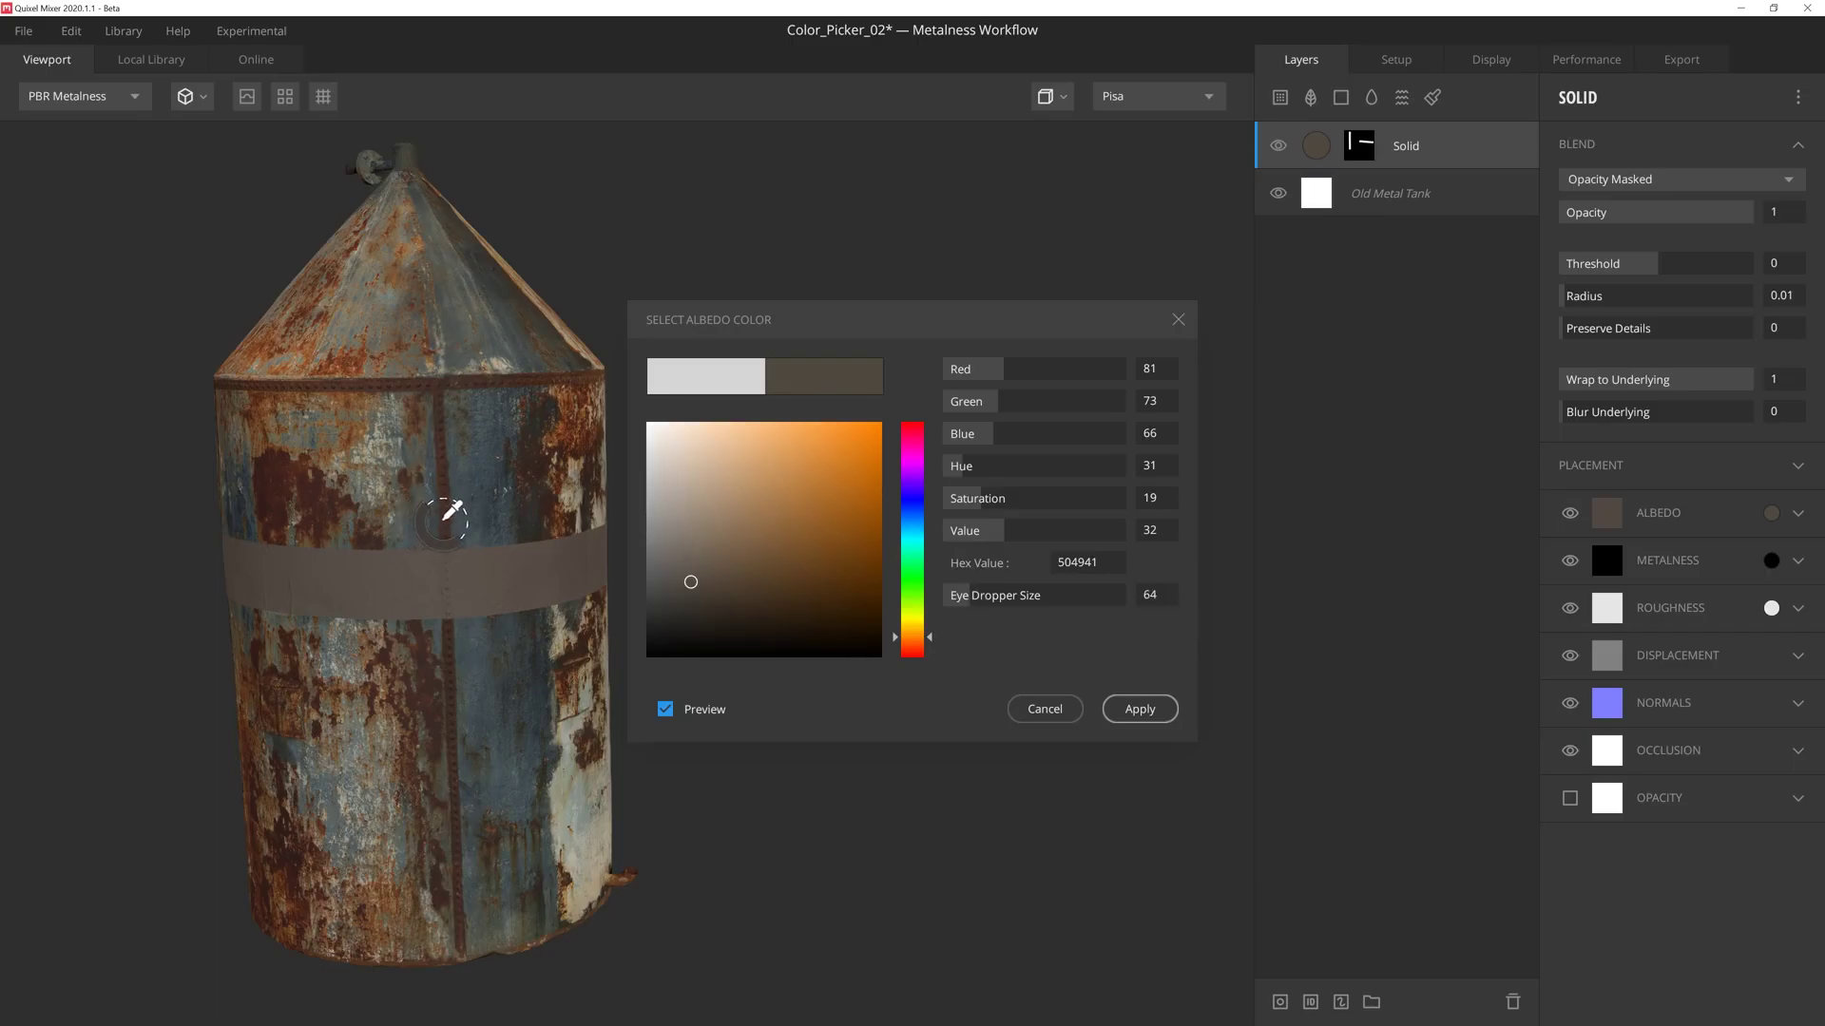
pyautogui.click(445, 522)
pyautogui.scroll(15, 445, 523)
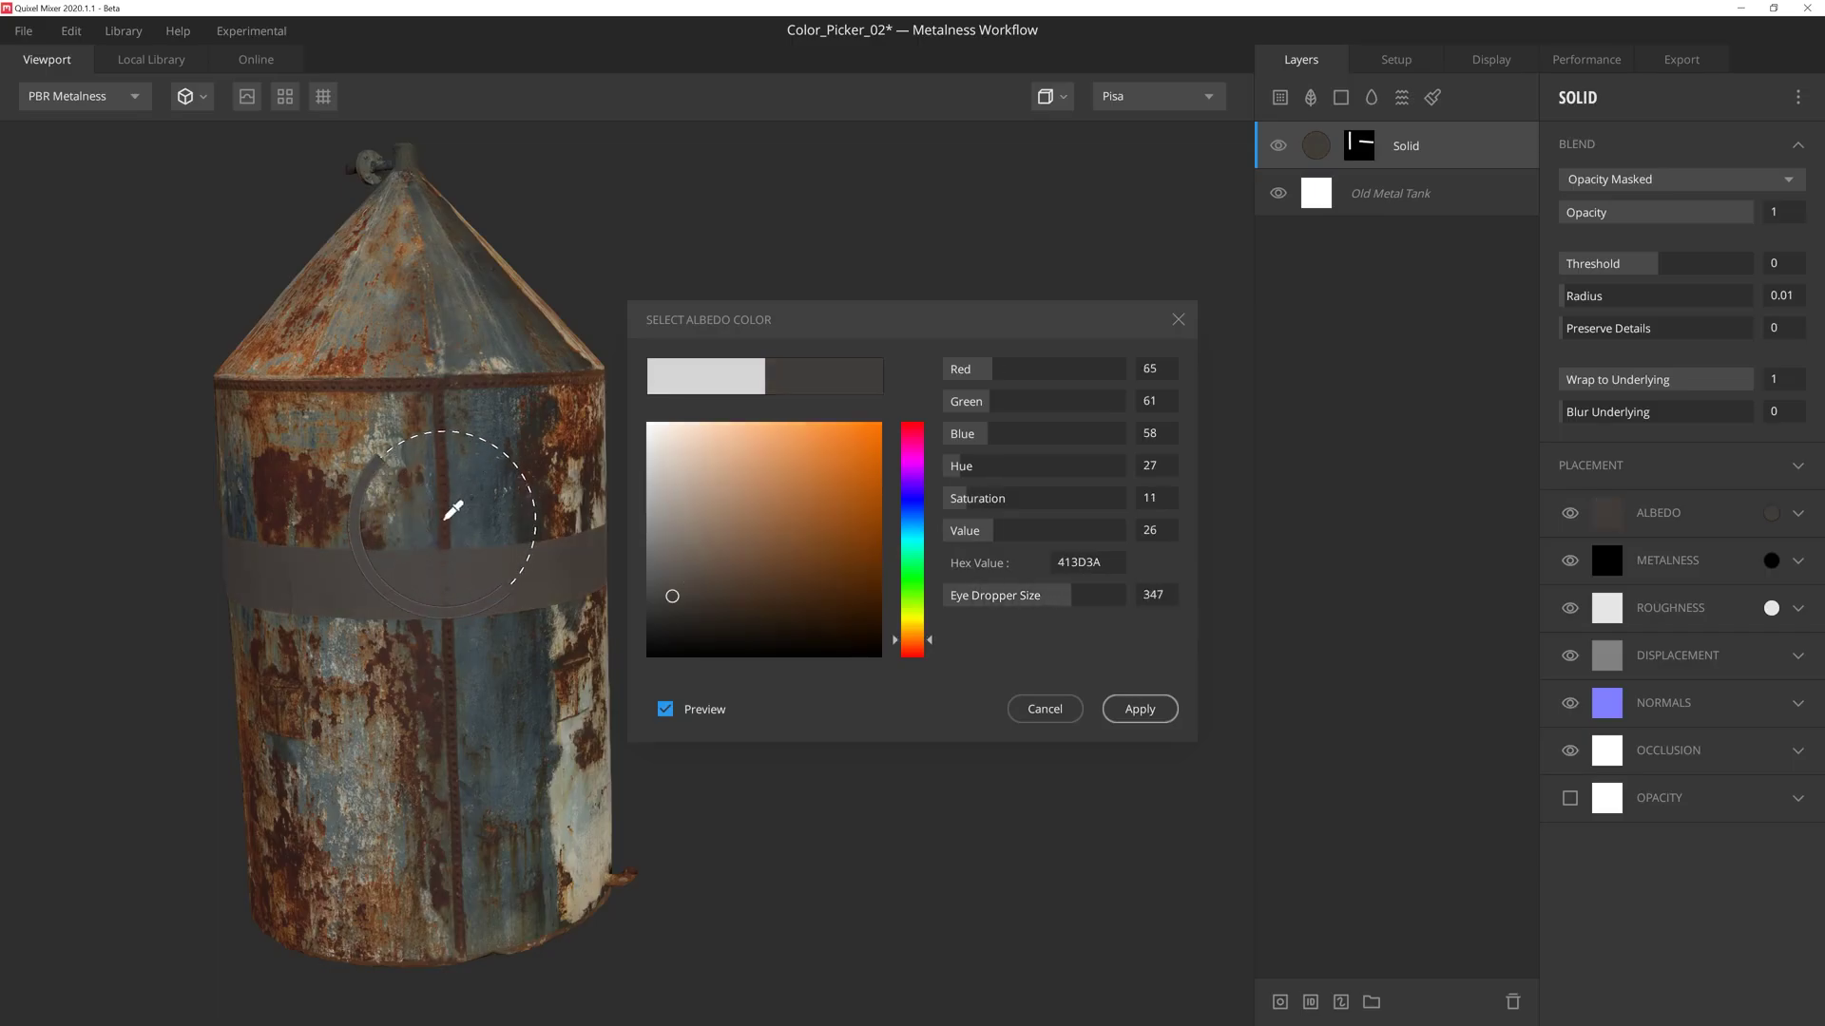
pyautogui.scroll(8, 451, 507)
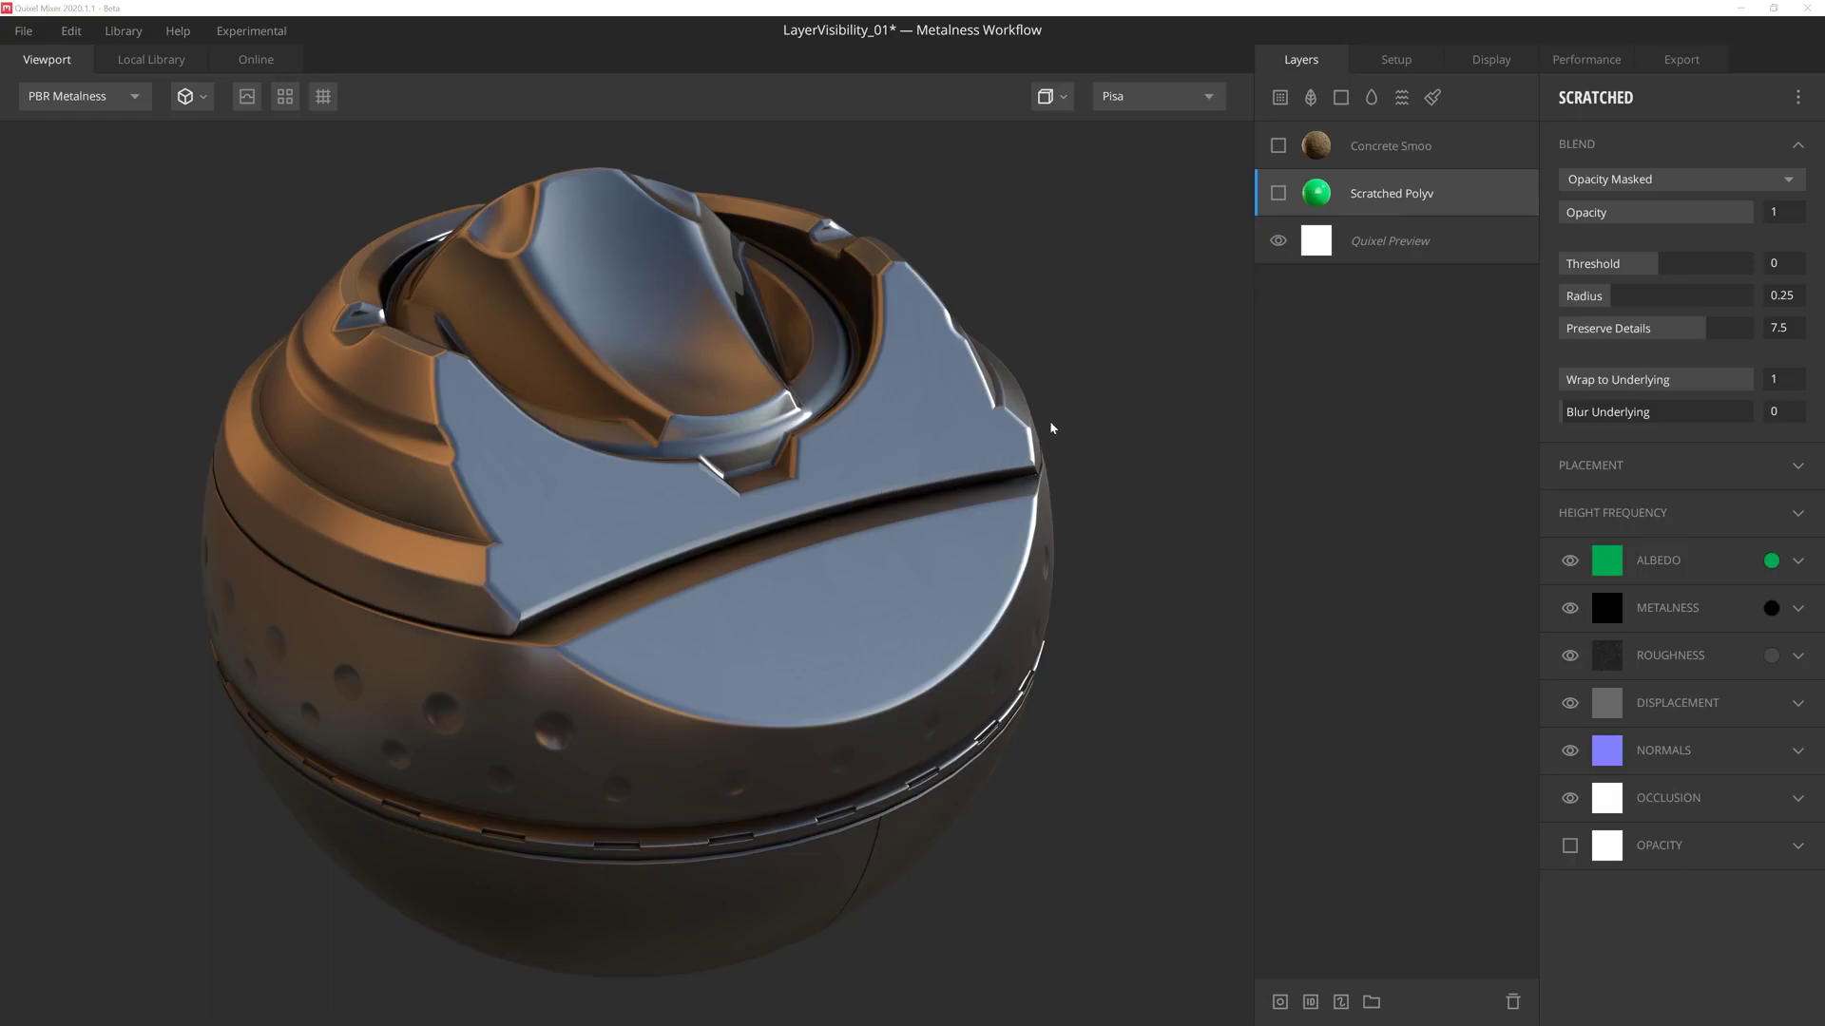
# - Show the Scratched layer and disable its albedo, metalness, displacement, normals and occlusion channels
pyautogui.click(1278, 192)
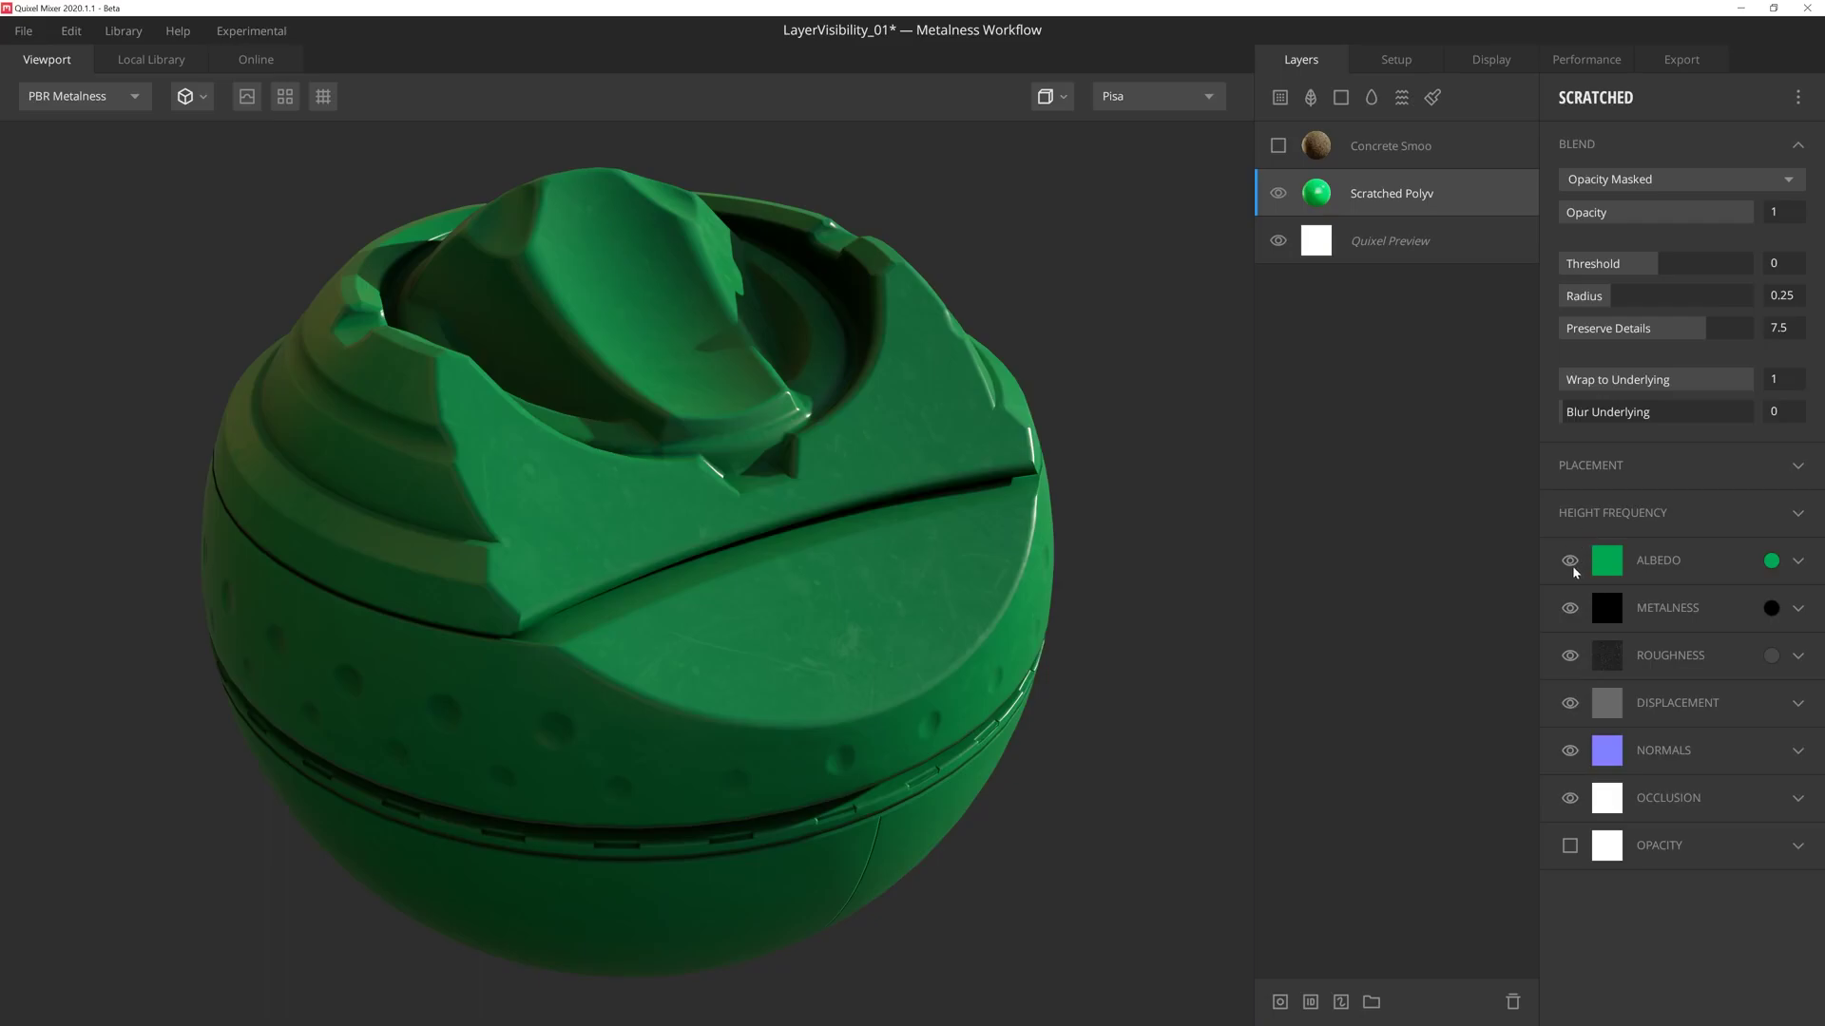
pyautogui.click(1570, 562)
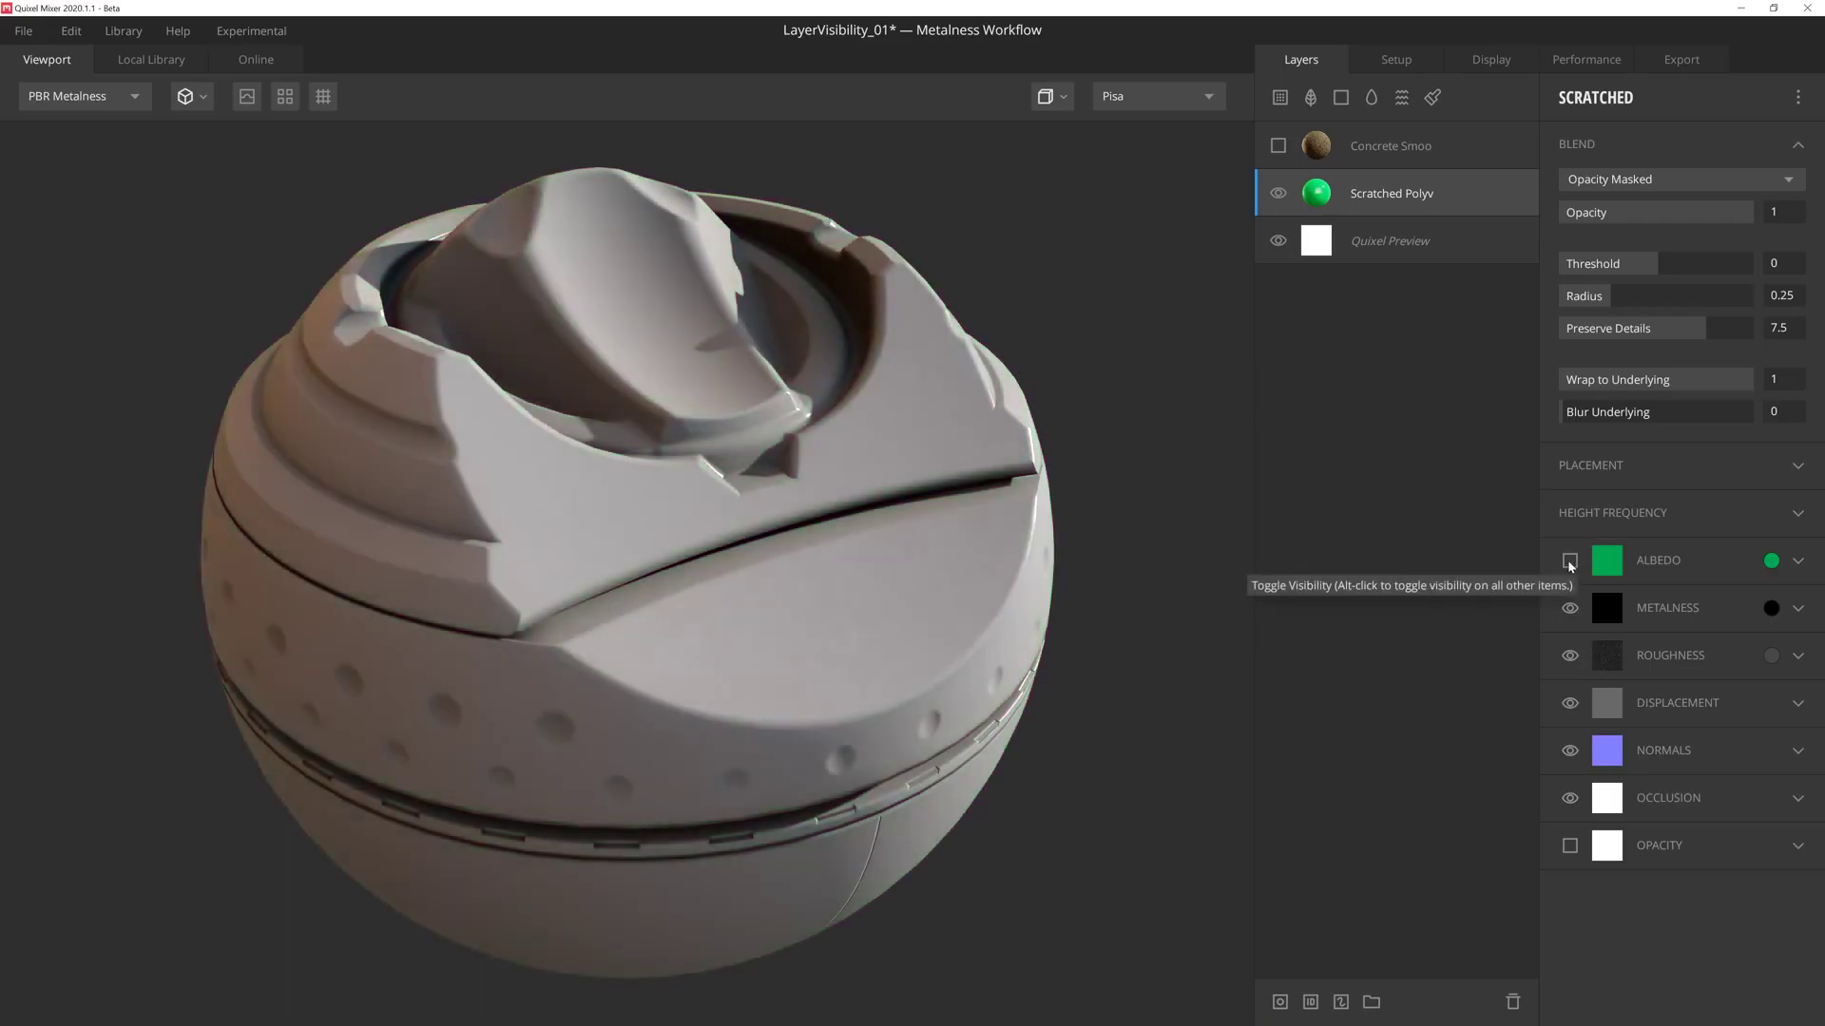
pyautogui.click(1571, 609)
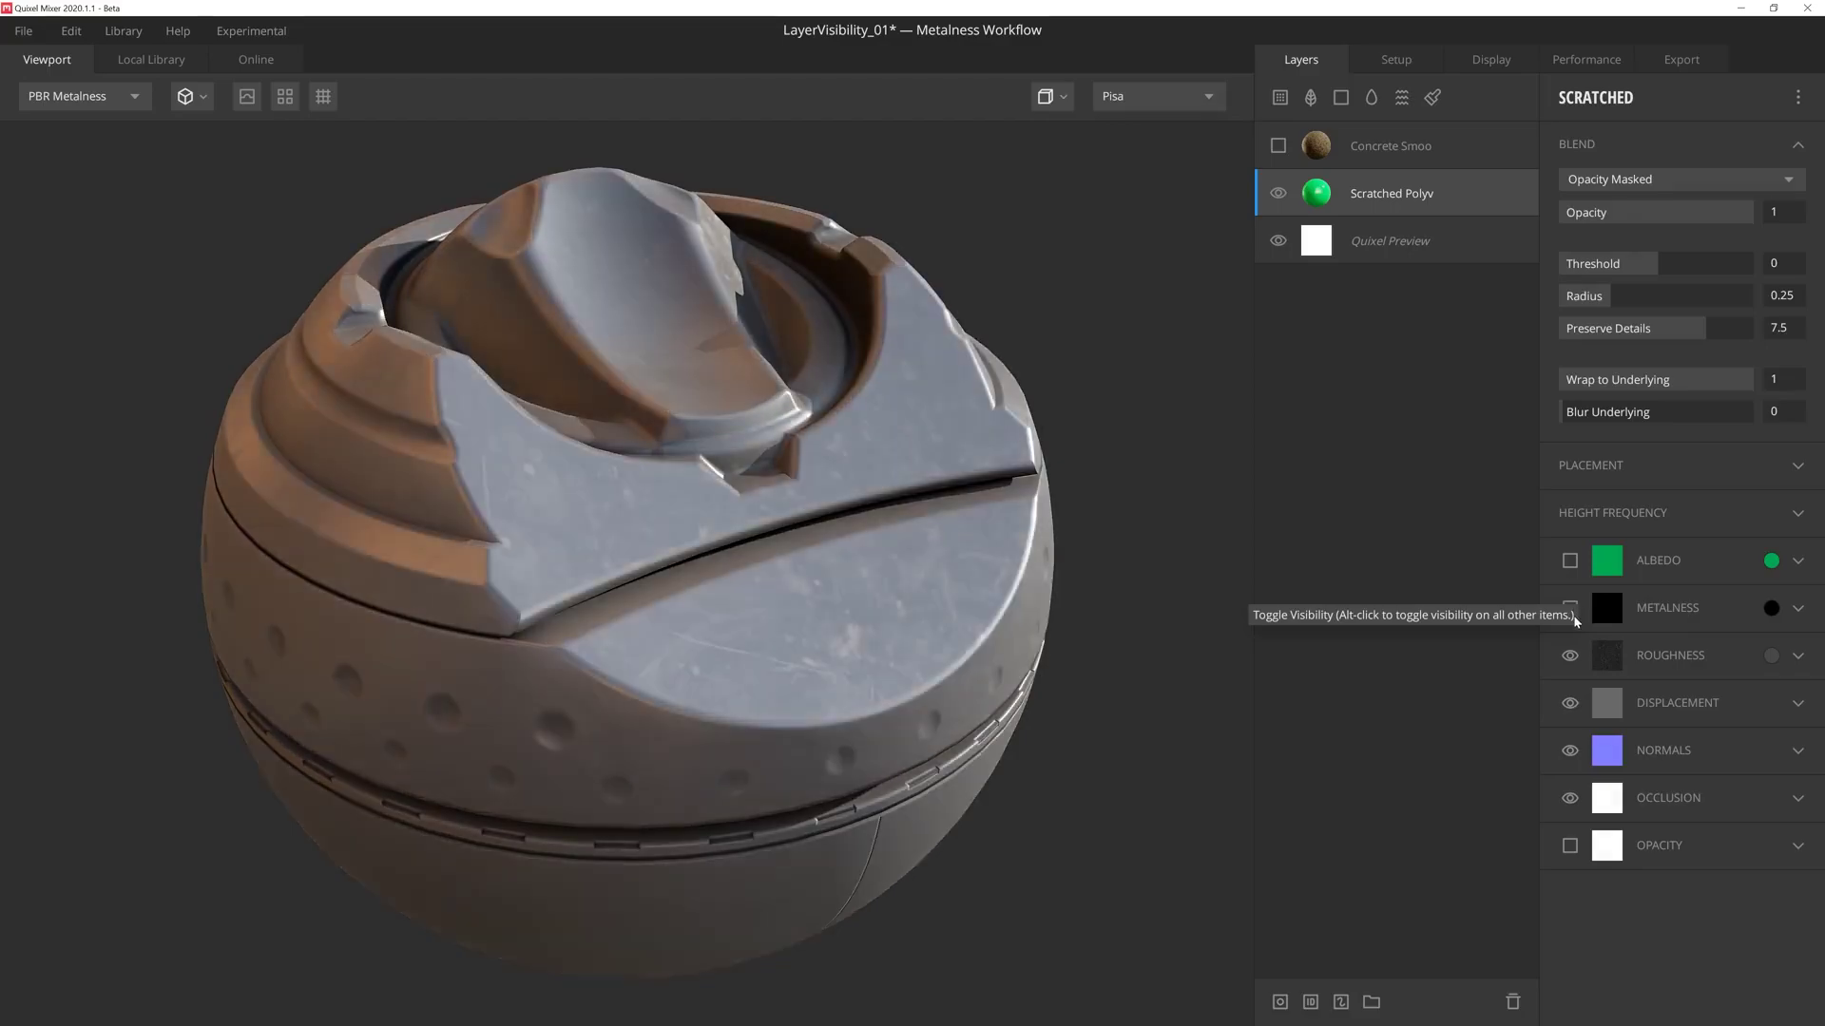
pyautogui.click(1571, 705)
pyautogui.click(1571, 751)
pyautogui.click(1574, 799)
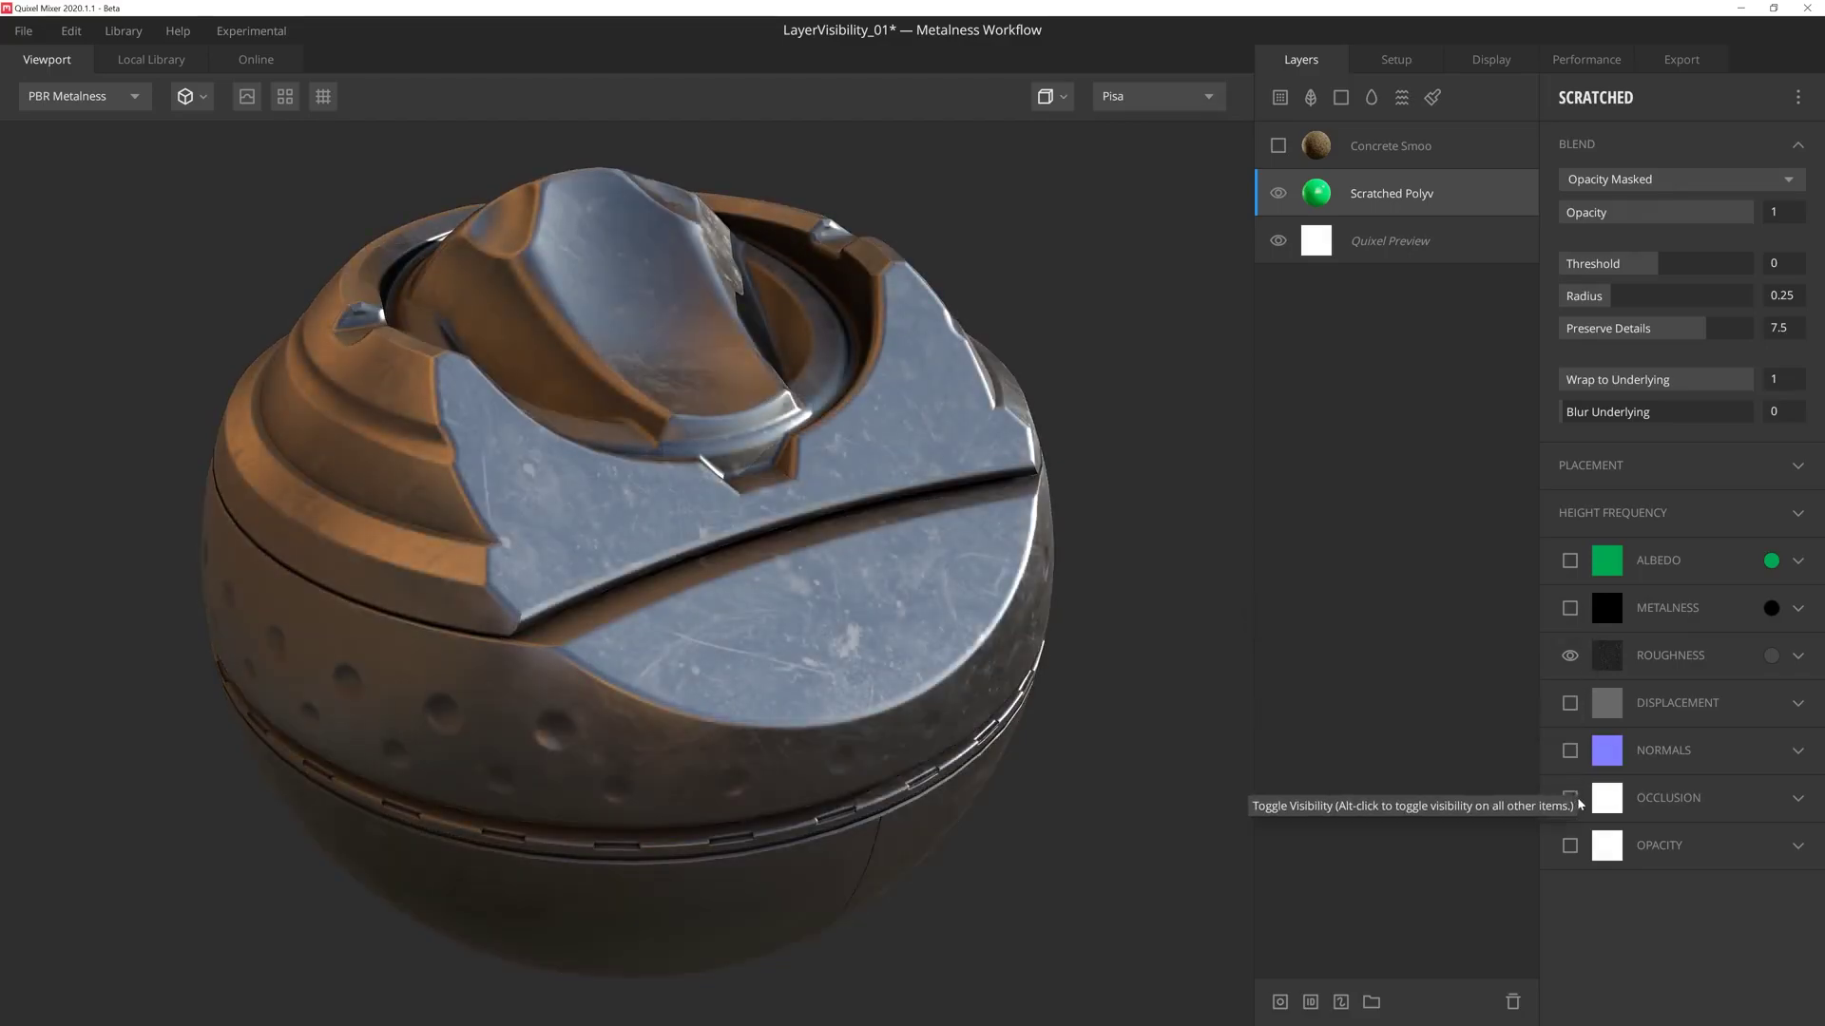
# - Rotate, tilt and rescale the Scratched layer's box projection in its placement settings
pyautogui.moveTo(913, 628); pyautogui.dragTo(999, 641)
pyautogui.click(1611, 466)
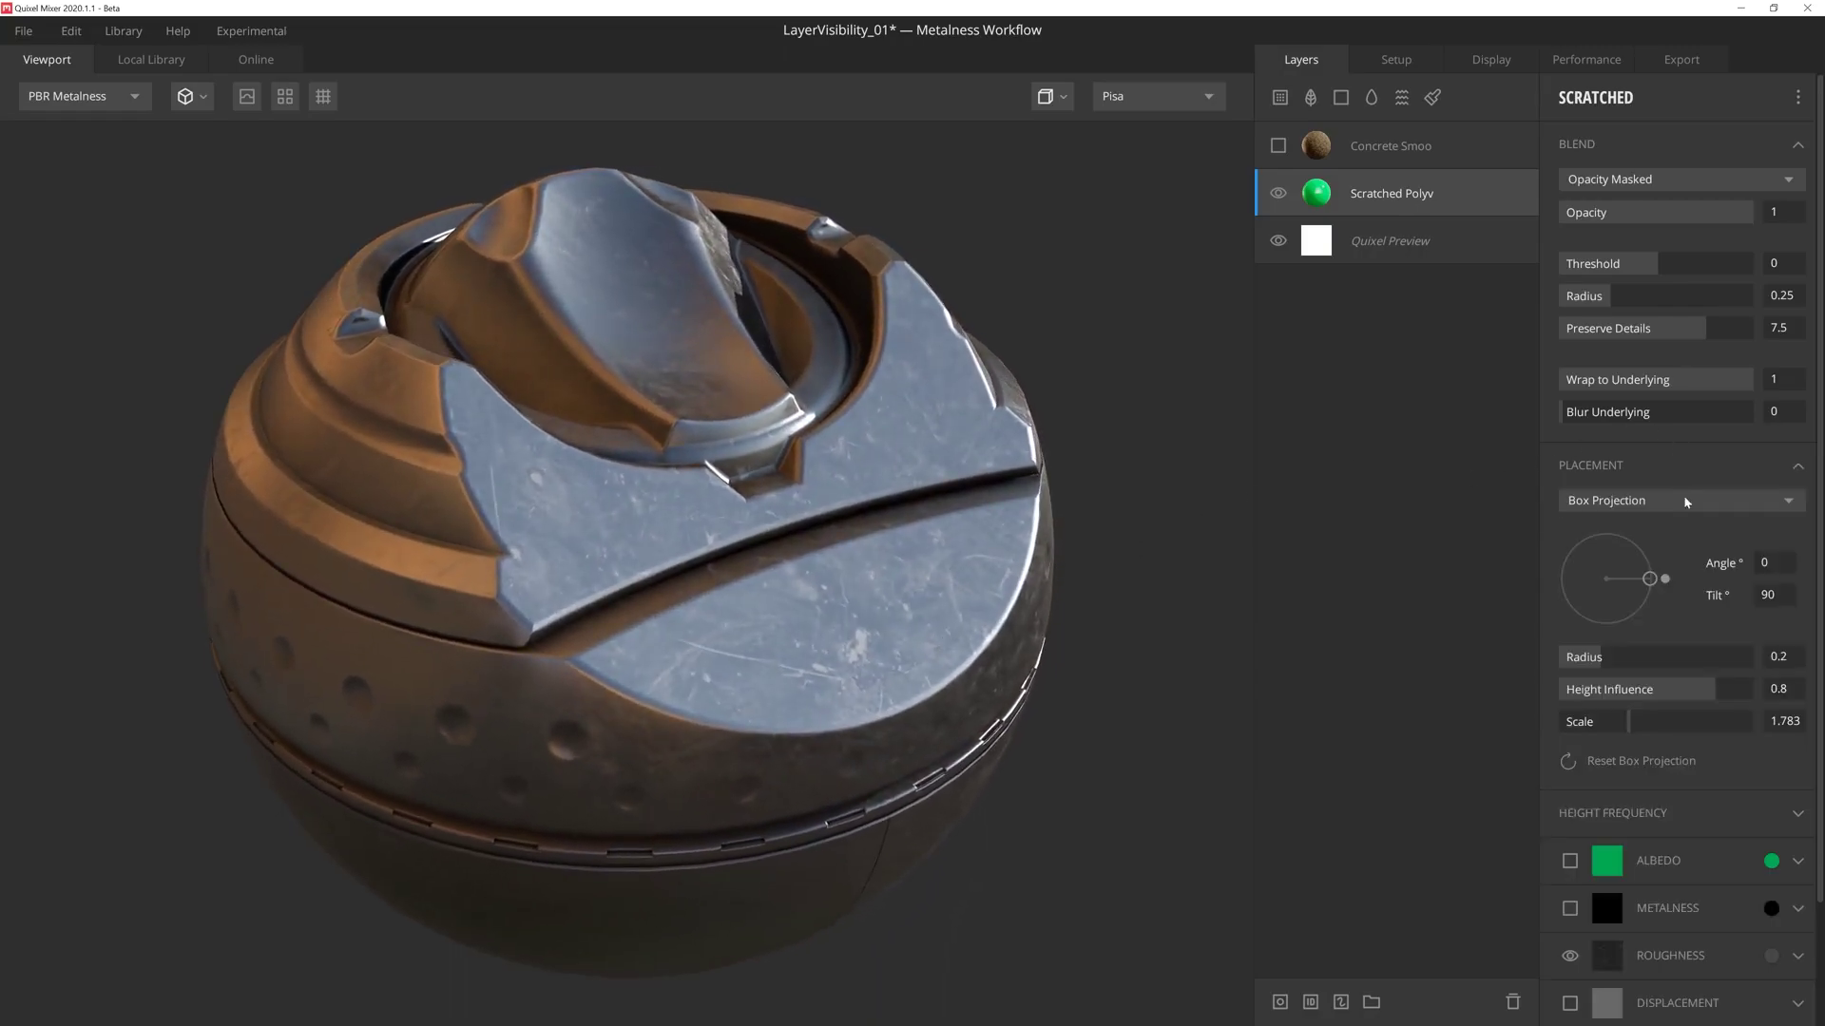
pyautogui.moveTo(1650, 722); pyautogui.dragTo(1605, 722)
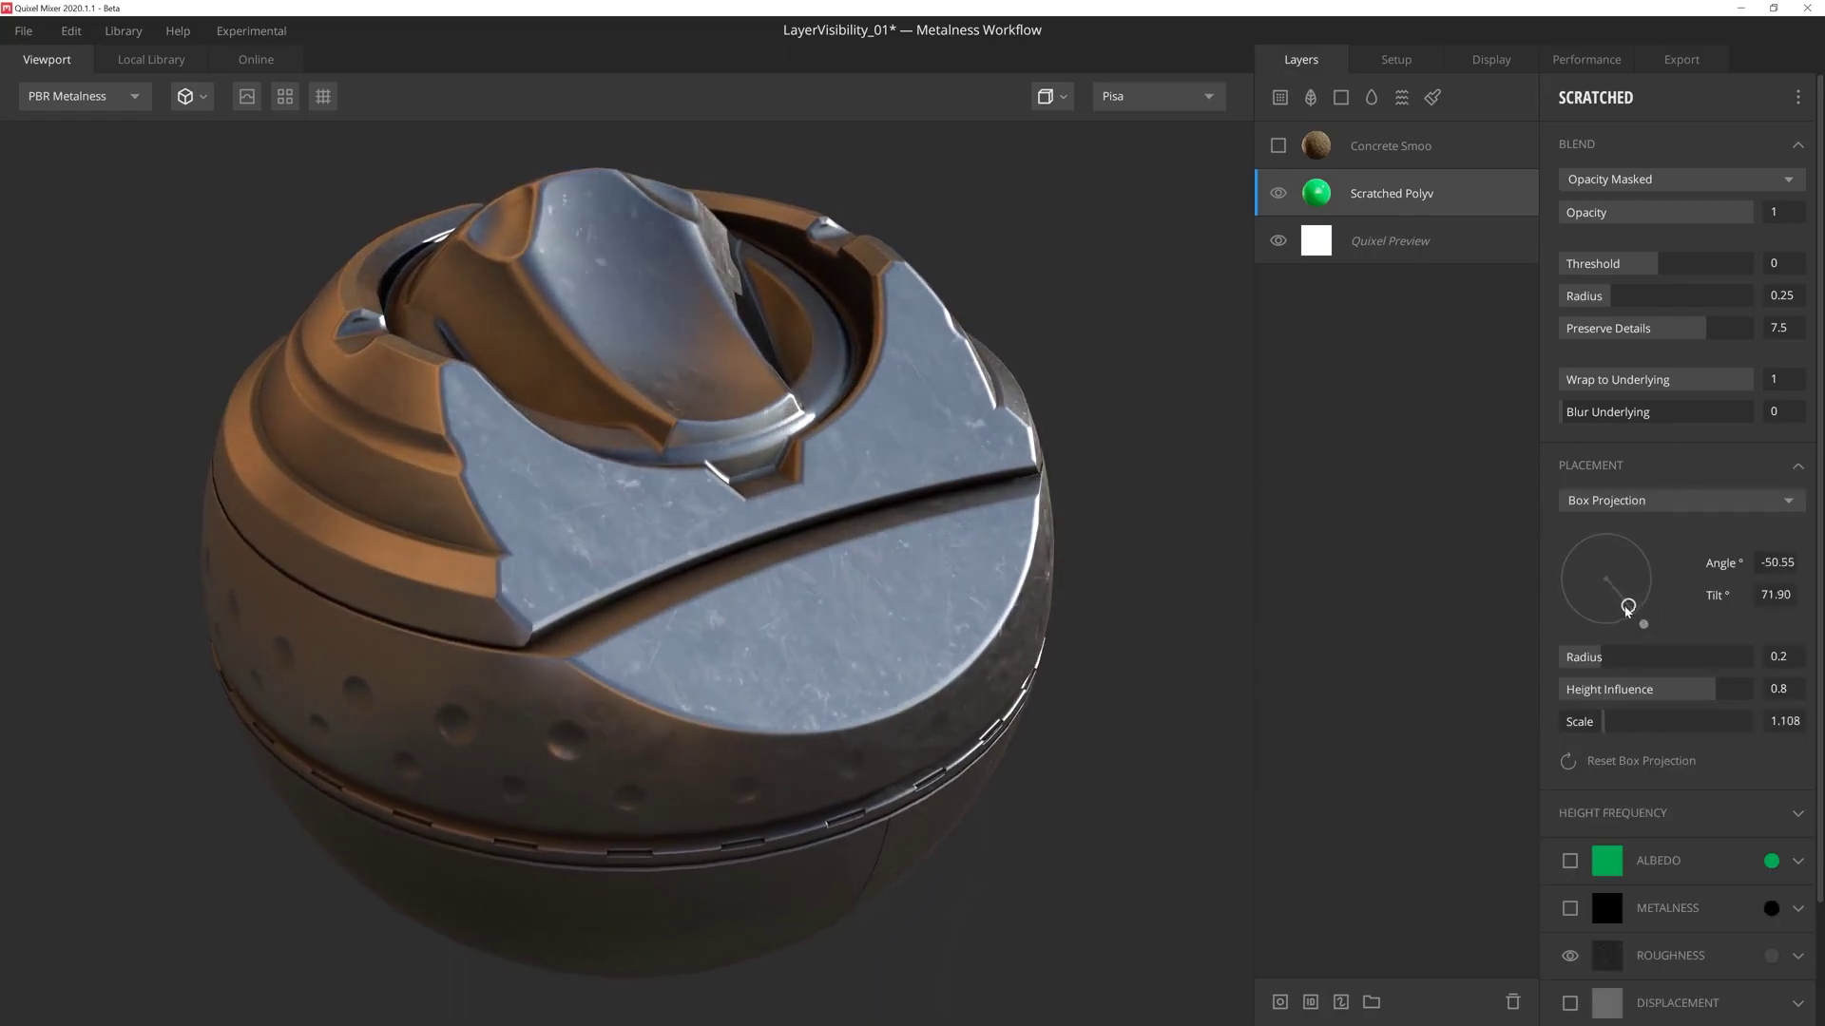
pyautogui.moveTo(1635, 613); pyautogui.dragTo(1627, 602)
# - Enable Concrete Smooth contributing only normals and rotate its projection about -15° with lower scale
pyautogui.click(1278, 147)
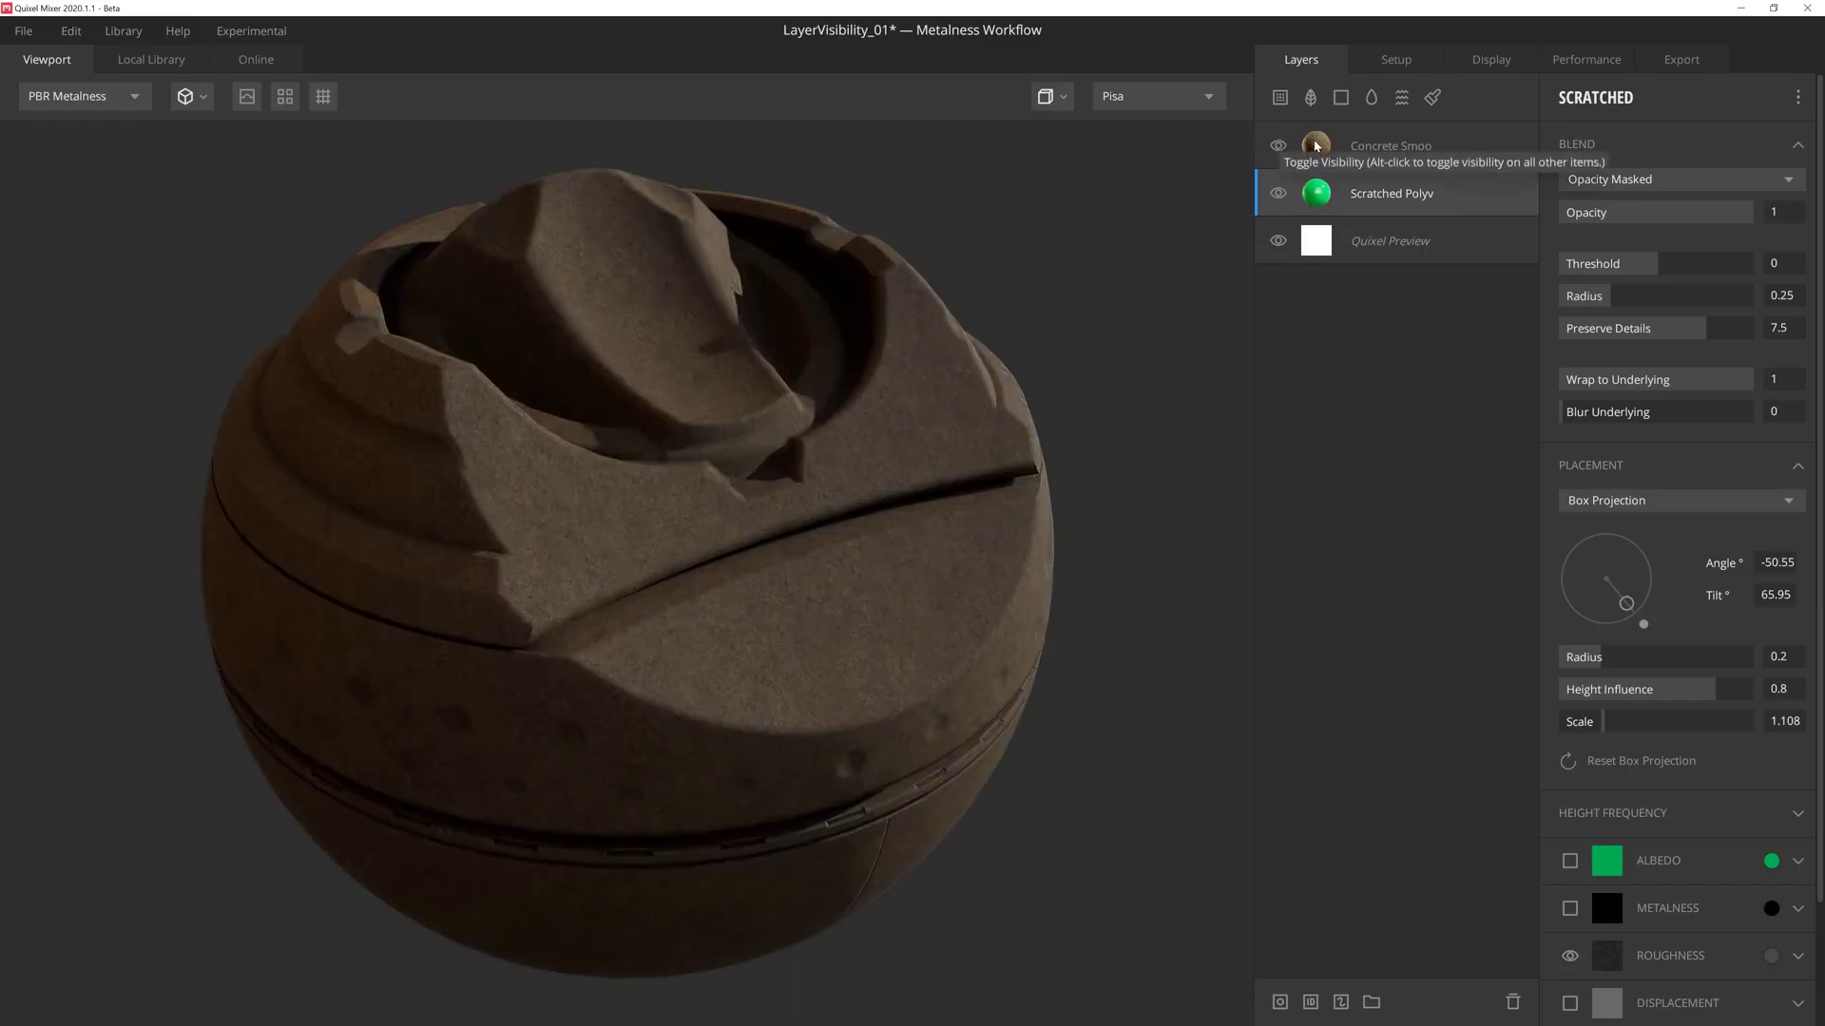
pyautogui.click(1383, 146)
pyautogui.click(1570, 861)
pyautogui.click(1569, 907)
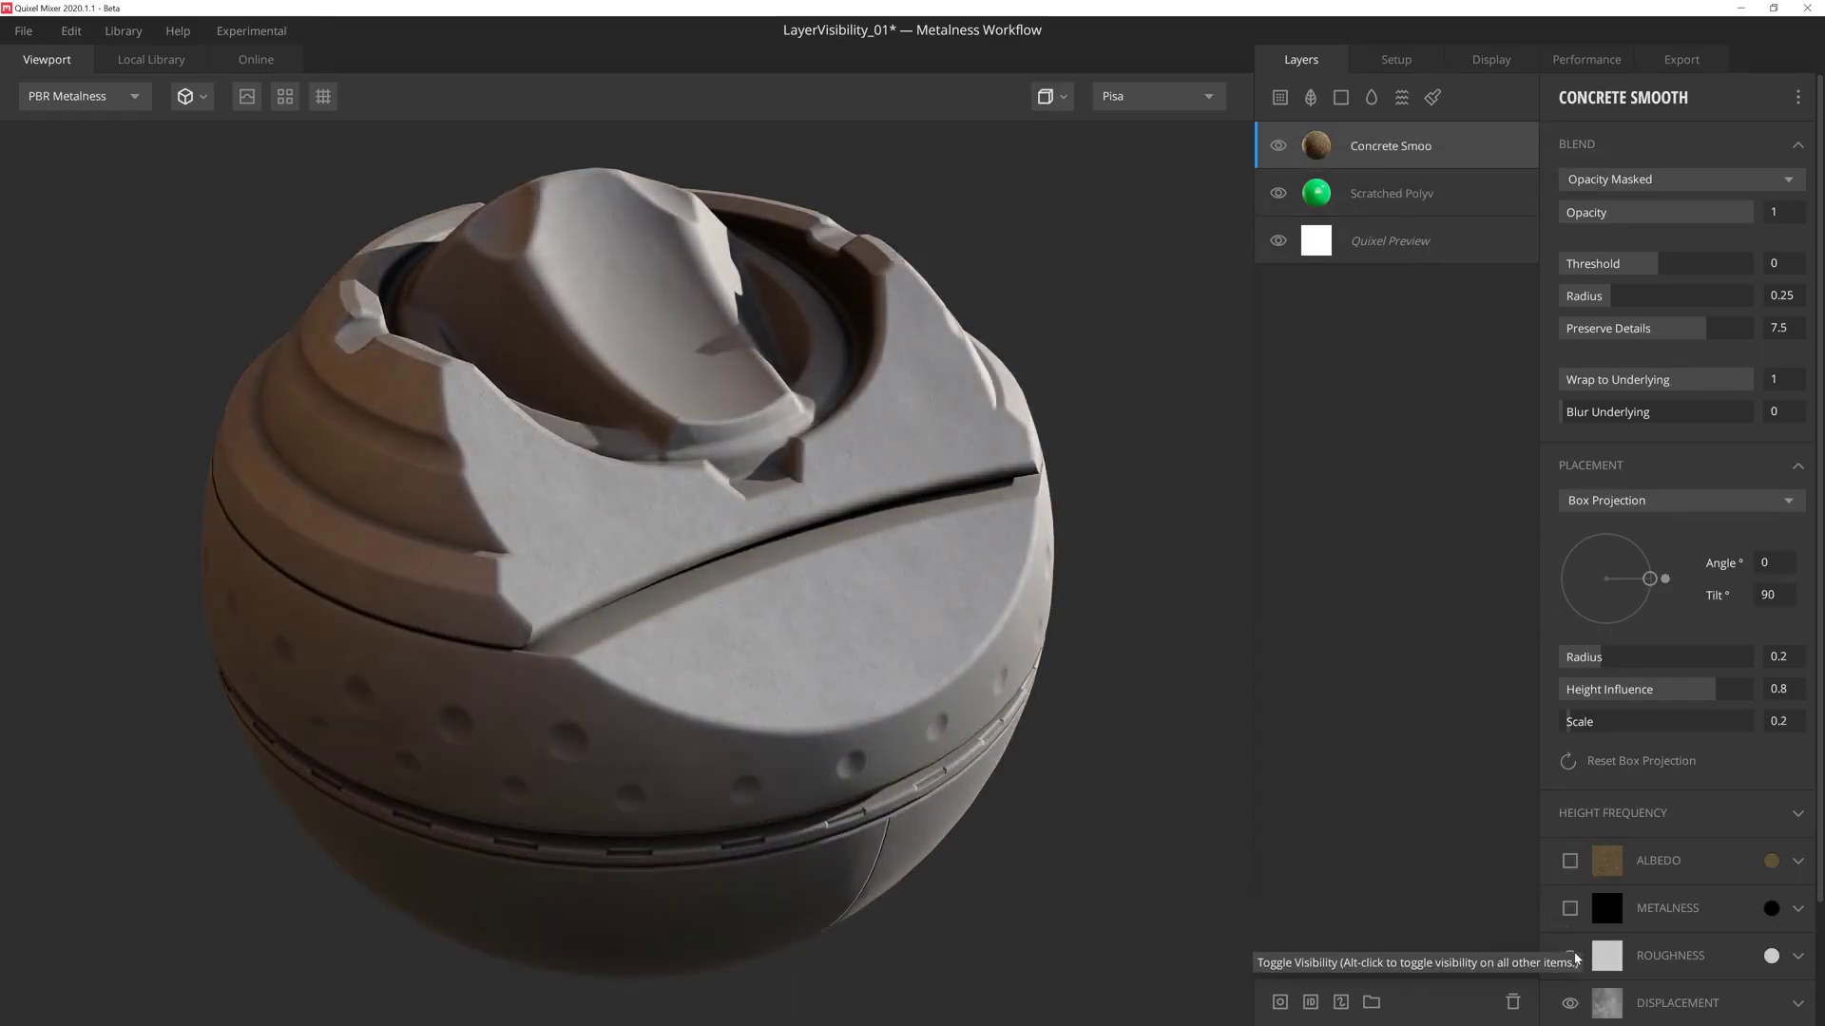
pyautogui.click(1569, 955)
pyautogui.scroll(-1, 1570, 955)
pyautogui.scroll(-1, 1573, 935)
pyautogui.click(1570, 984)
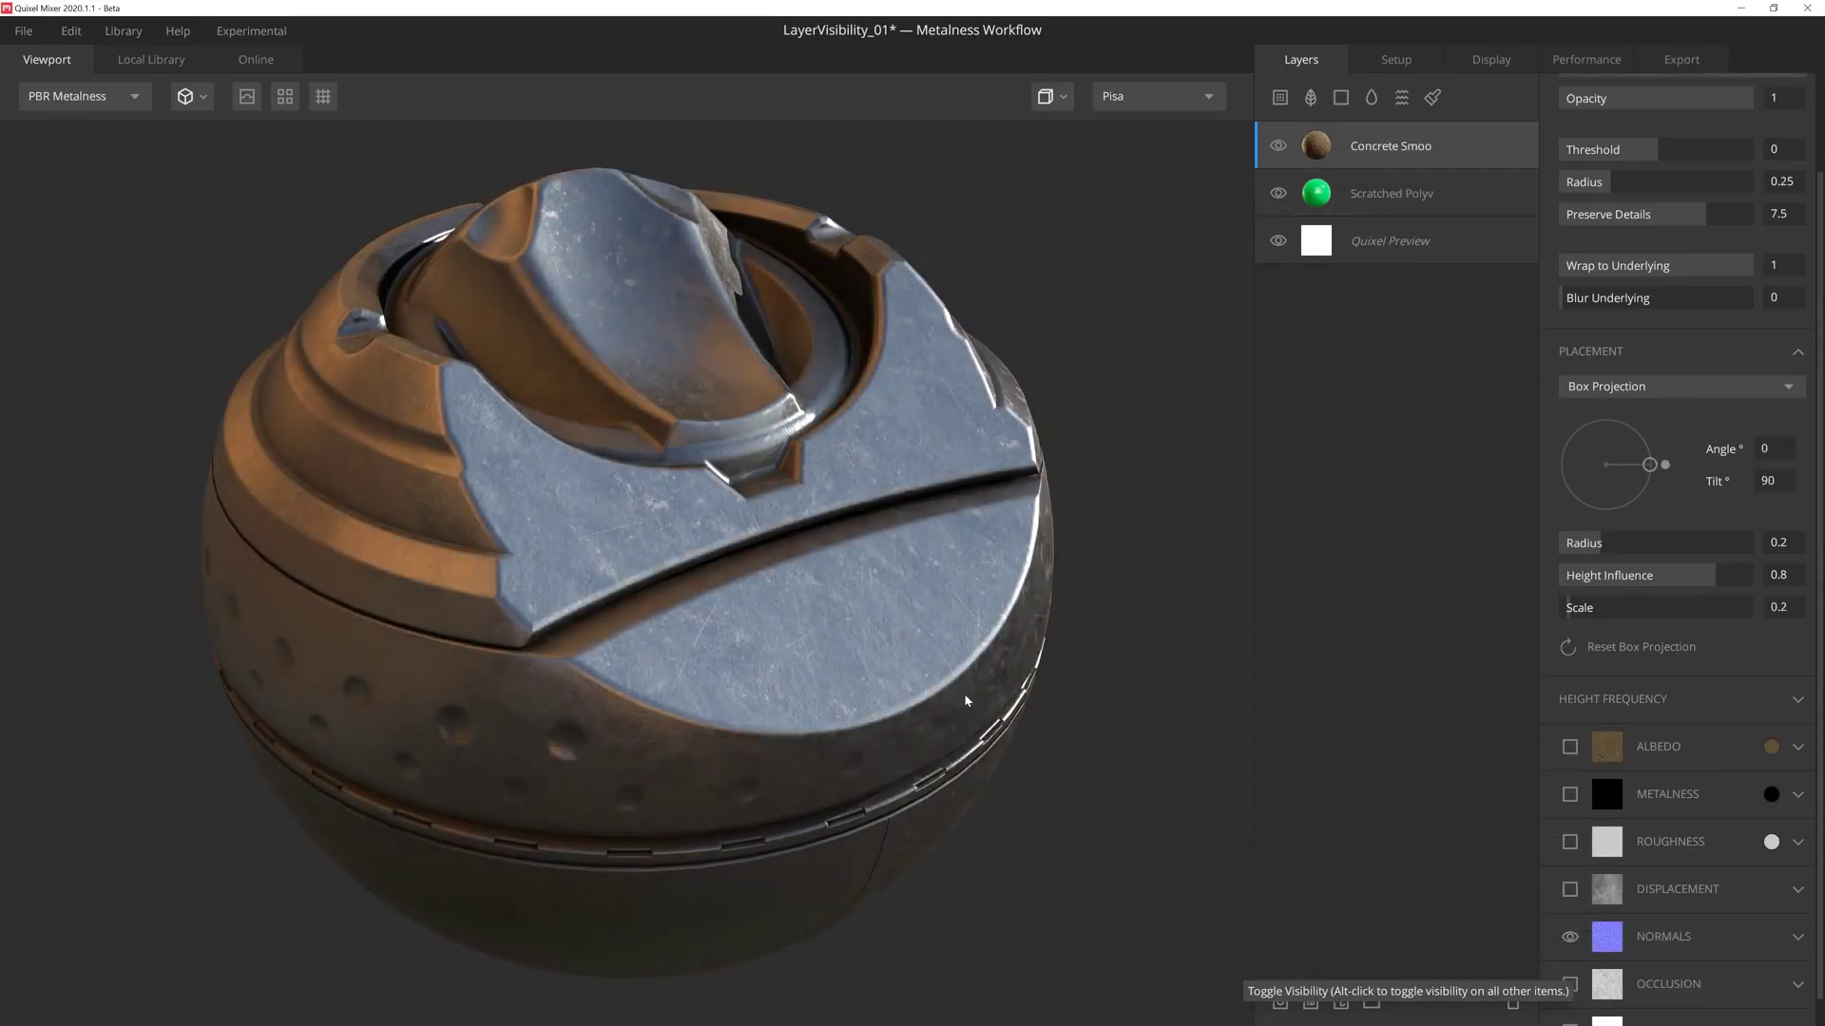
pyautogui.moveTo(1666, 472); pyautogui.dragTo(1662, 480)
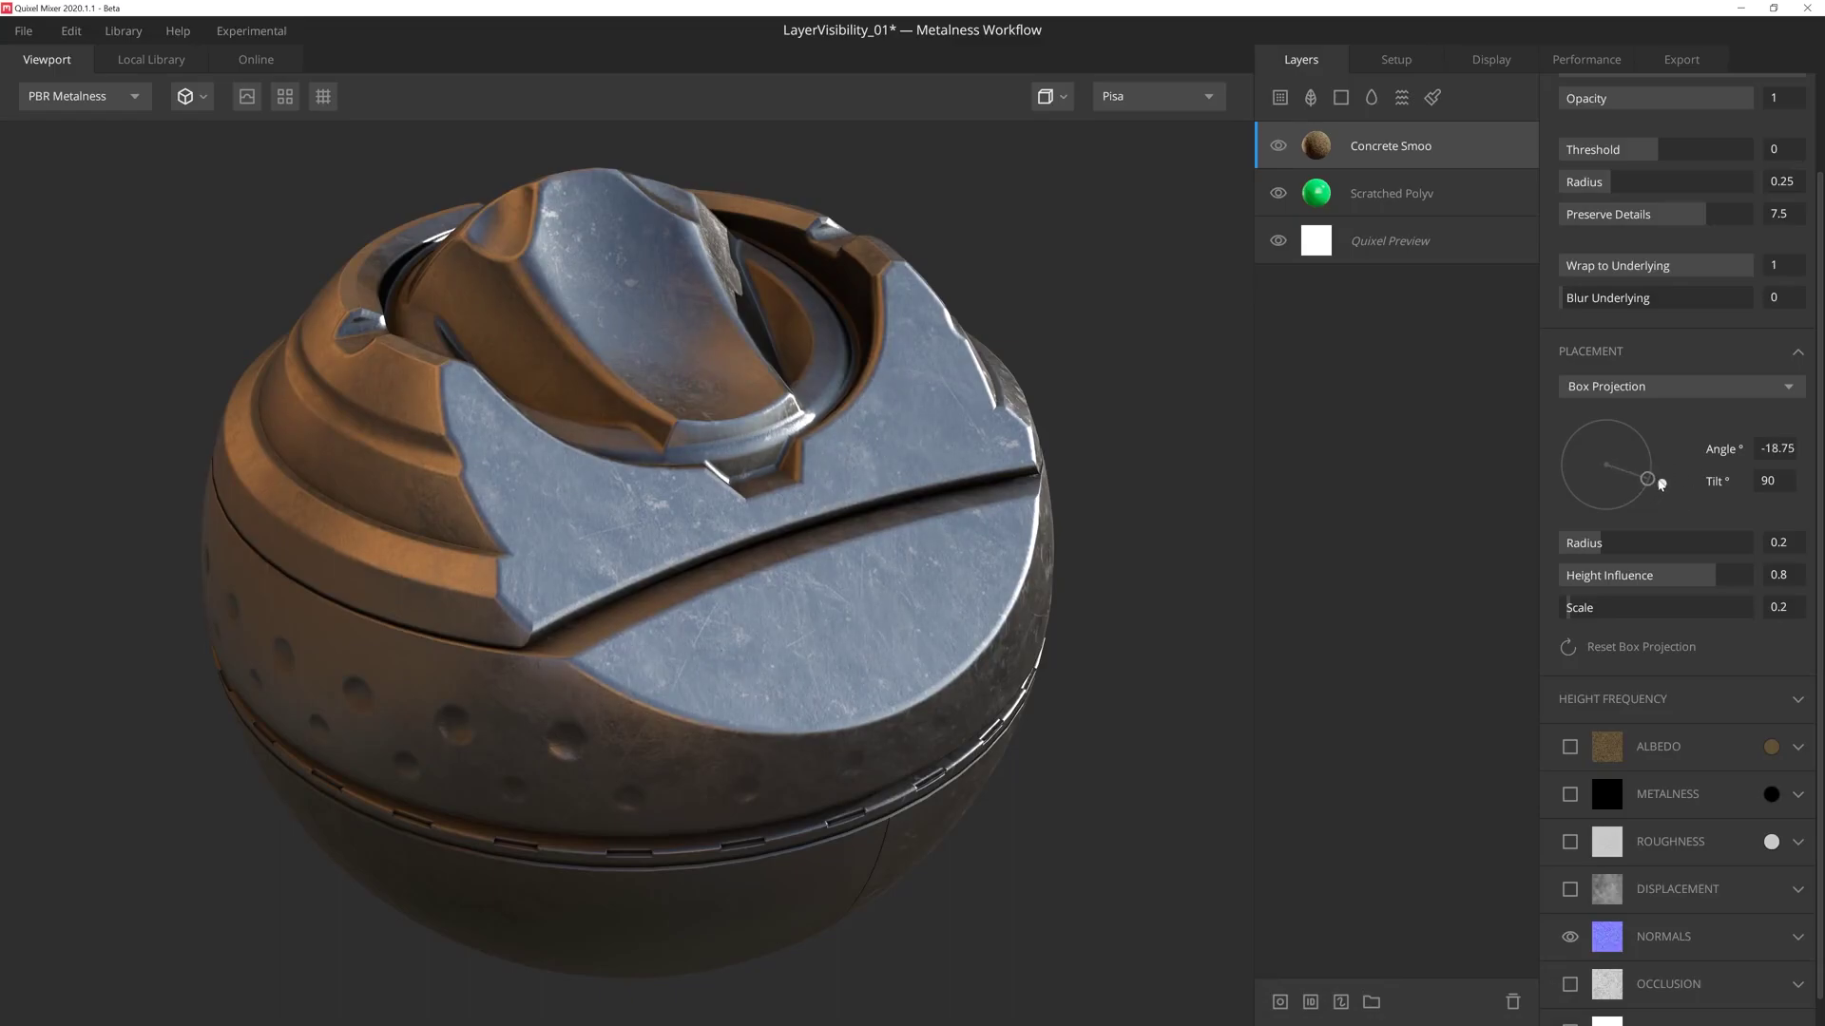
pyautogui.moveTo(1568, 609); pyautogui.dragTo(1571, 613)
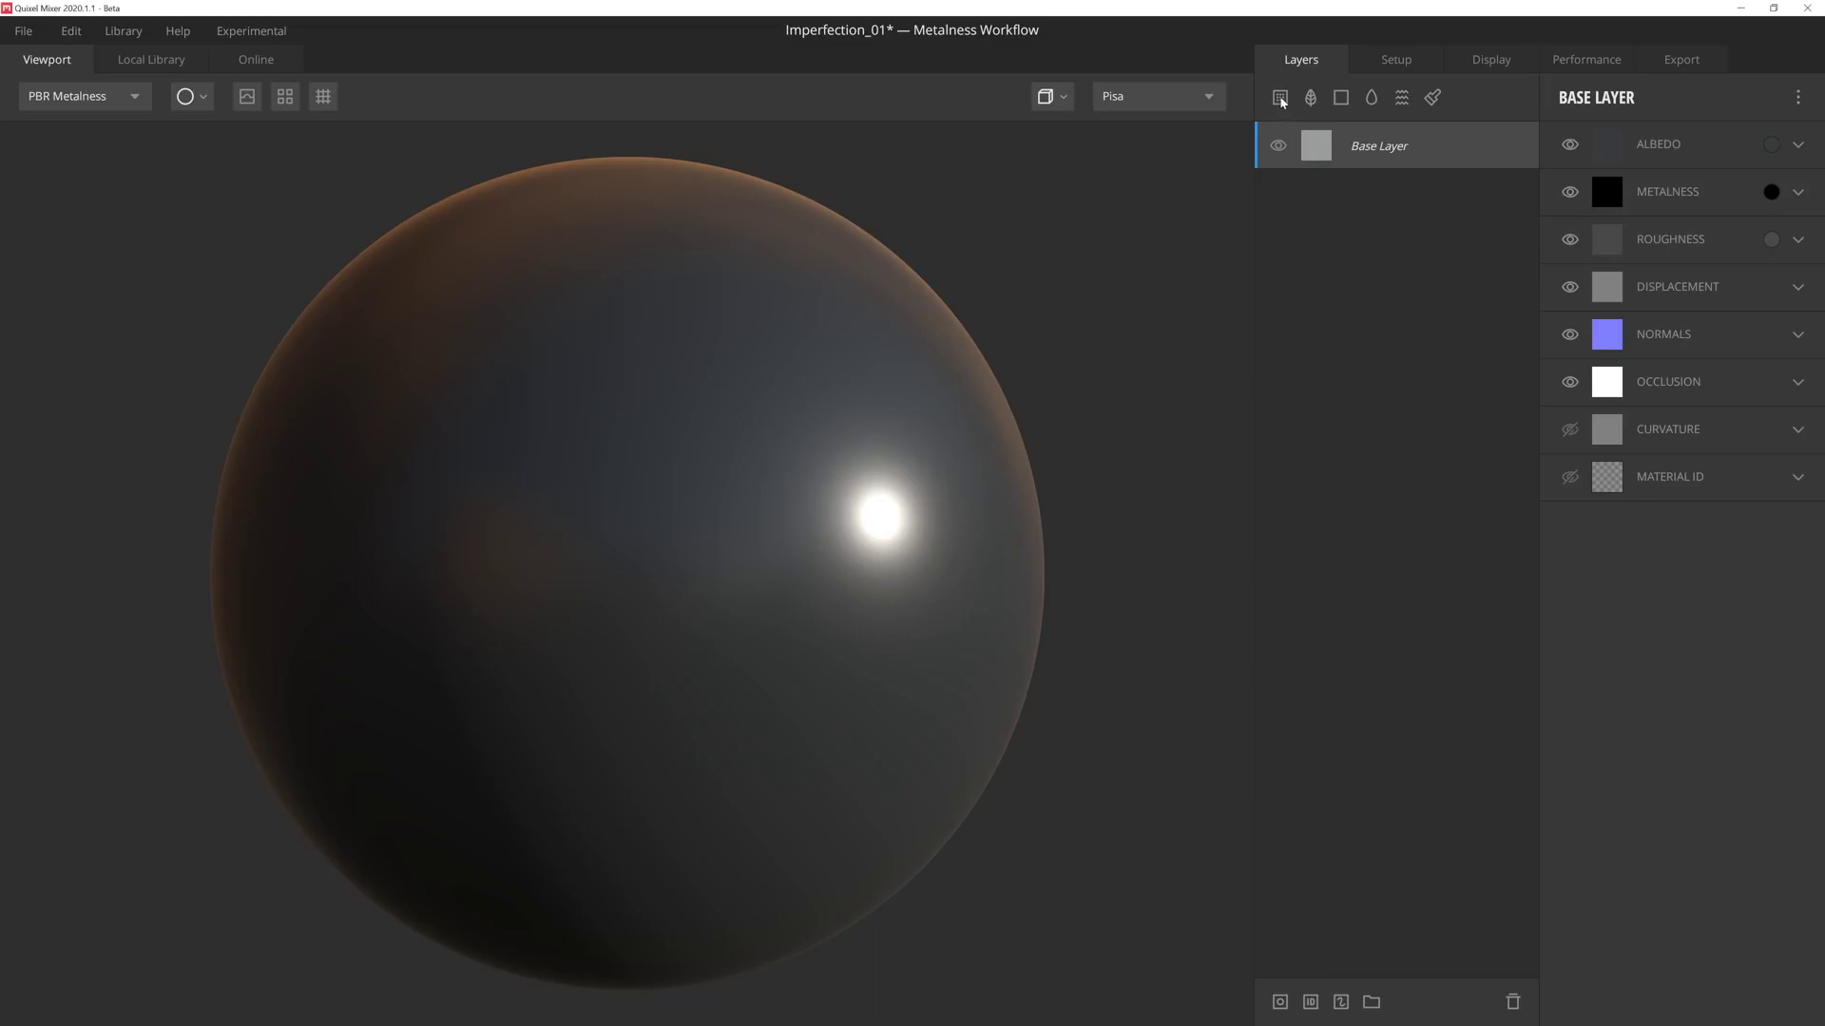
# - Add the Grunge imperfection from the Local Library as a layer with Repetitions lowered to 6
pyautogui.click(151, 59)
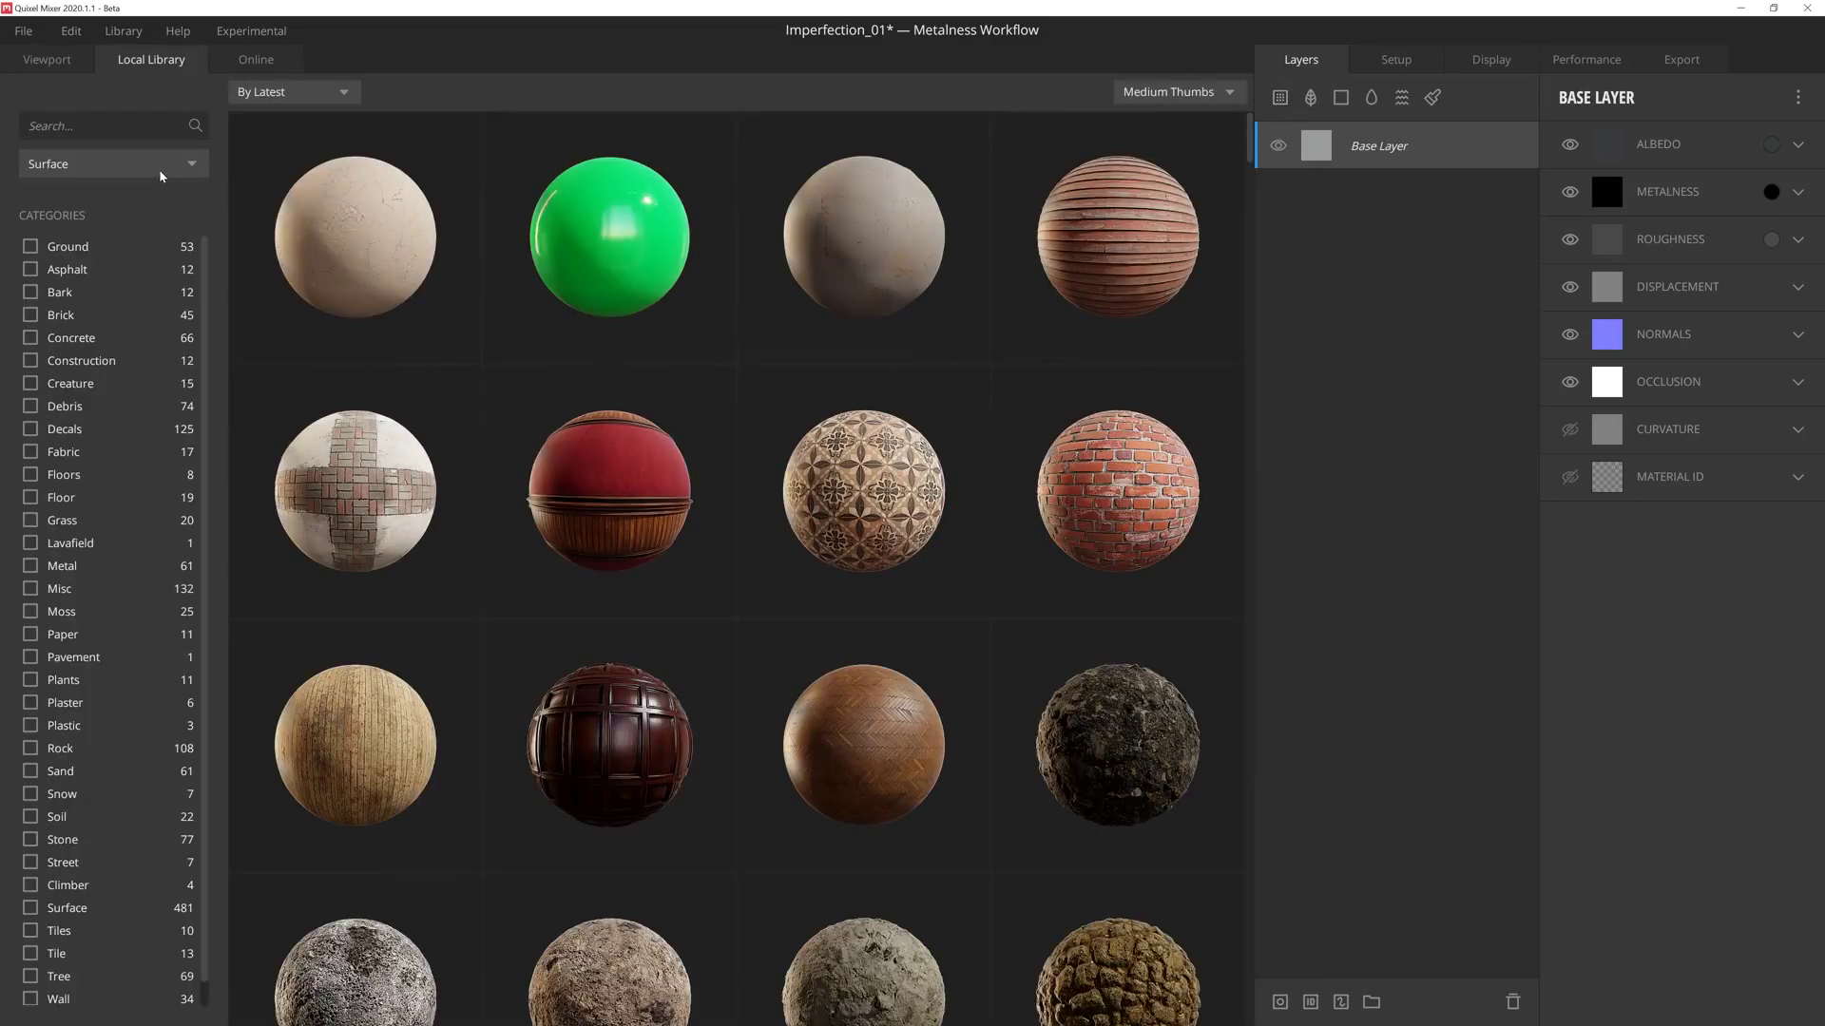
pyautogui.click(159, 168)
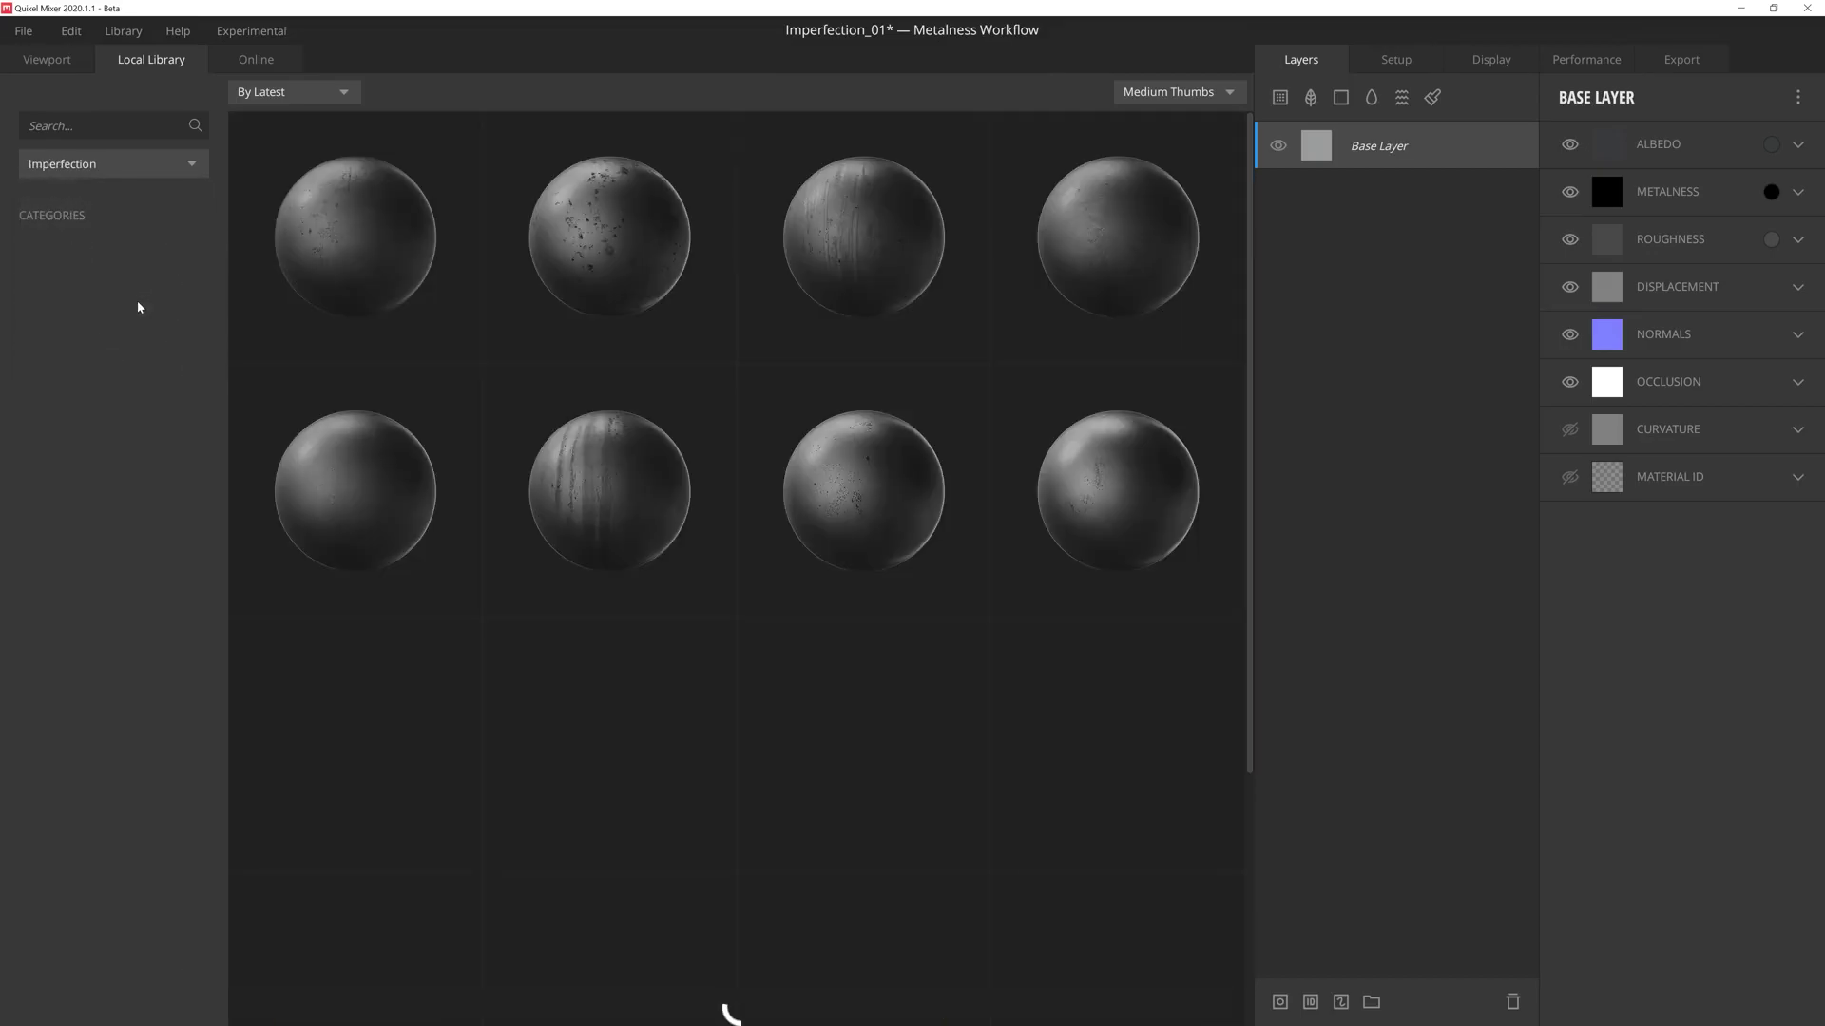
pyautogui.scroll(-2, 613, 329)
pyautogui.scroll(-2, 623, 325)
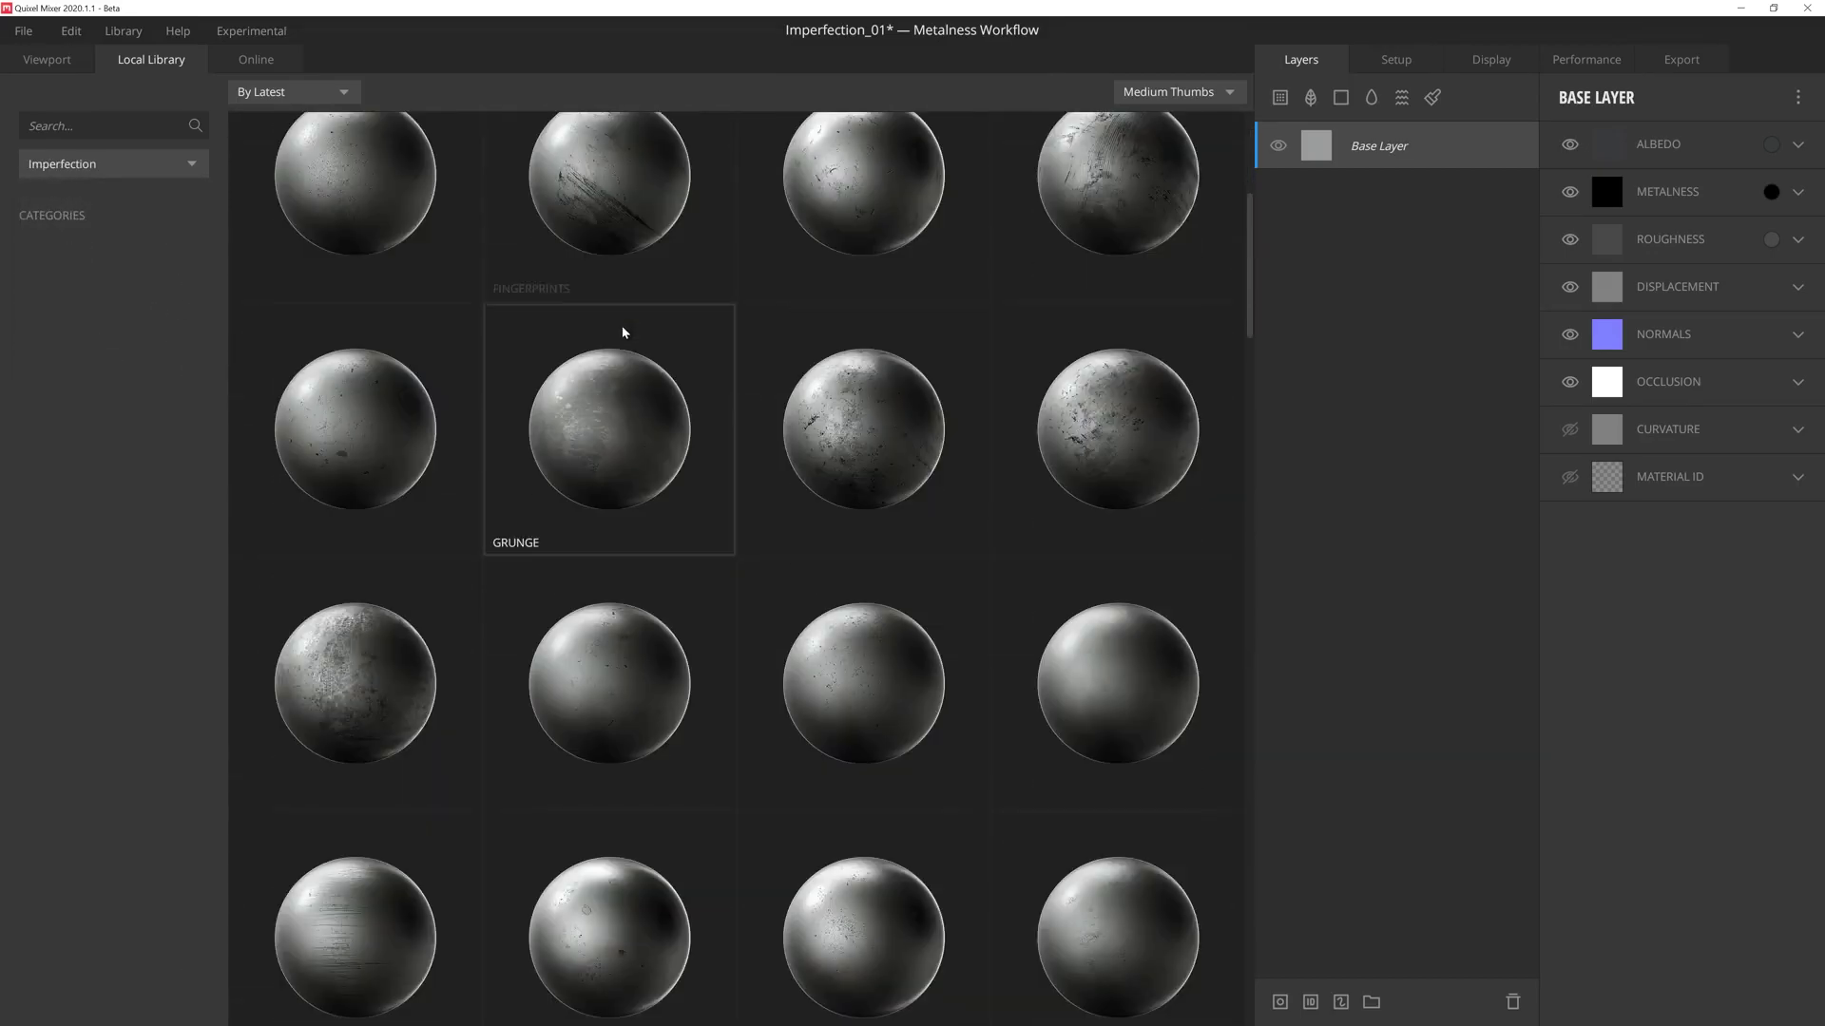
pyautogui.click(377, 466)
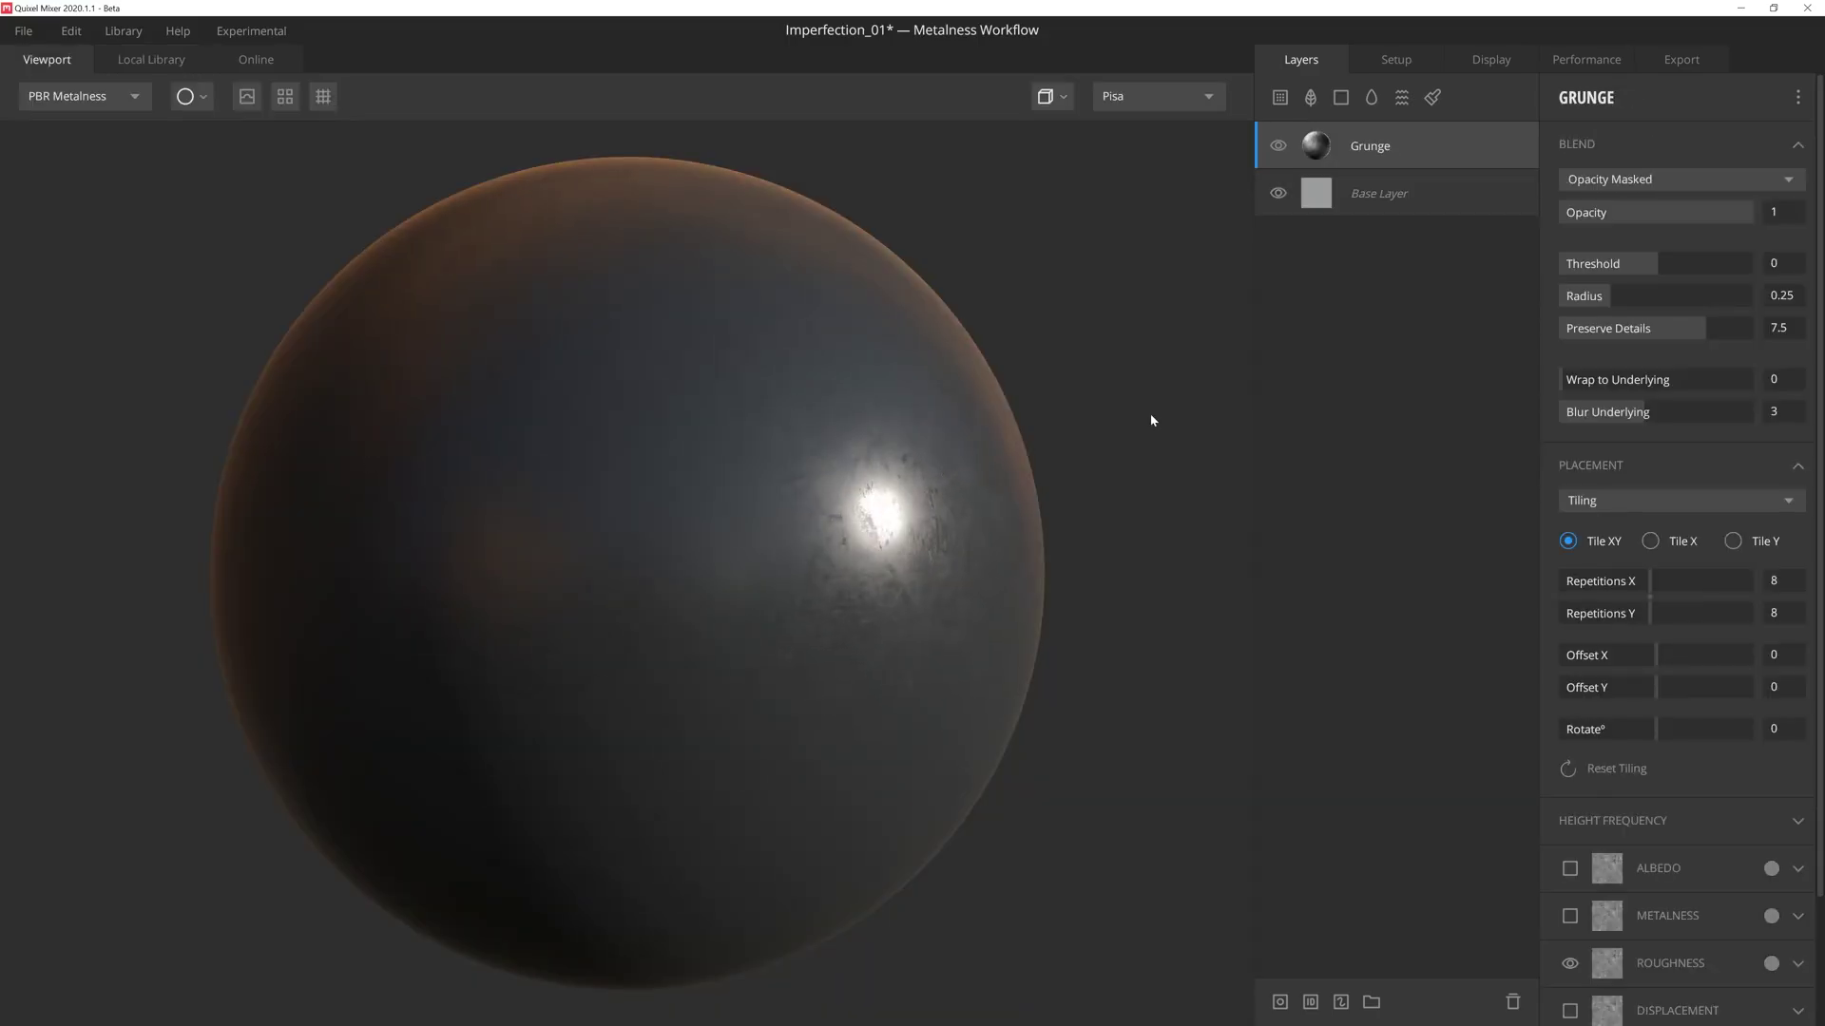
pyautogui.moveTo(1651, 596); pyautogui.dragTo(1621, 601)
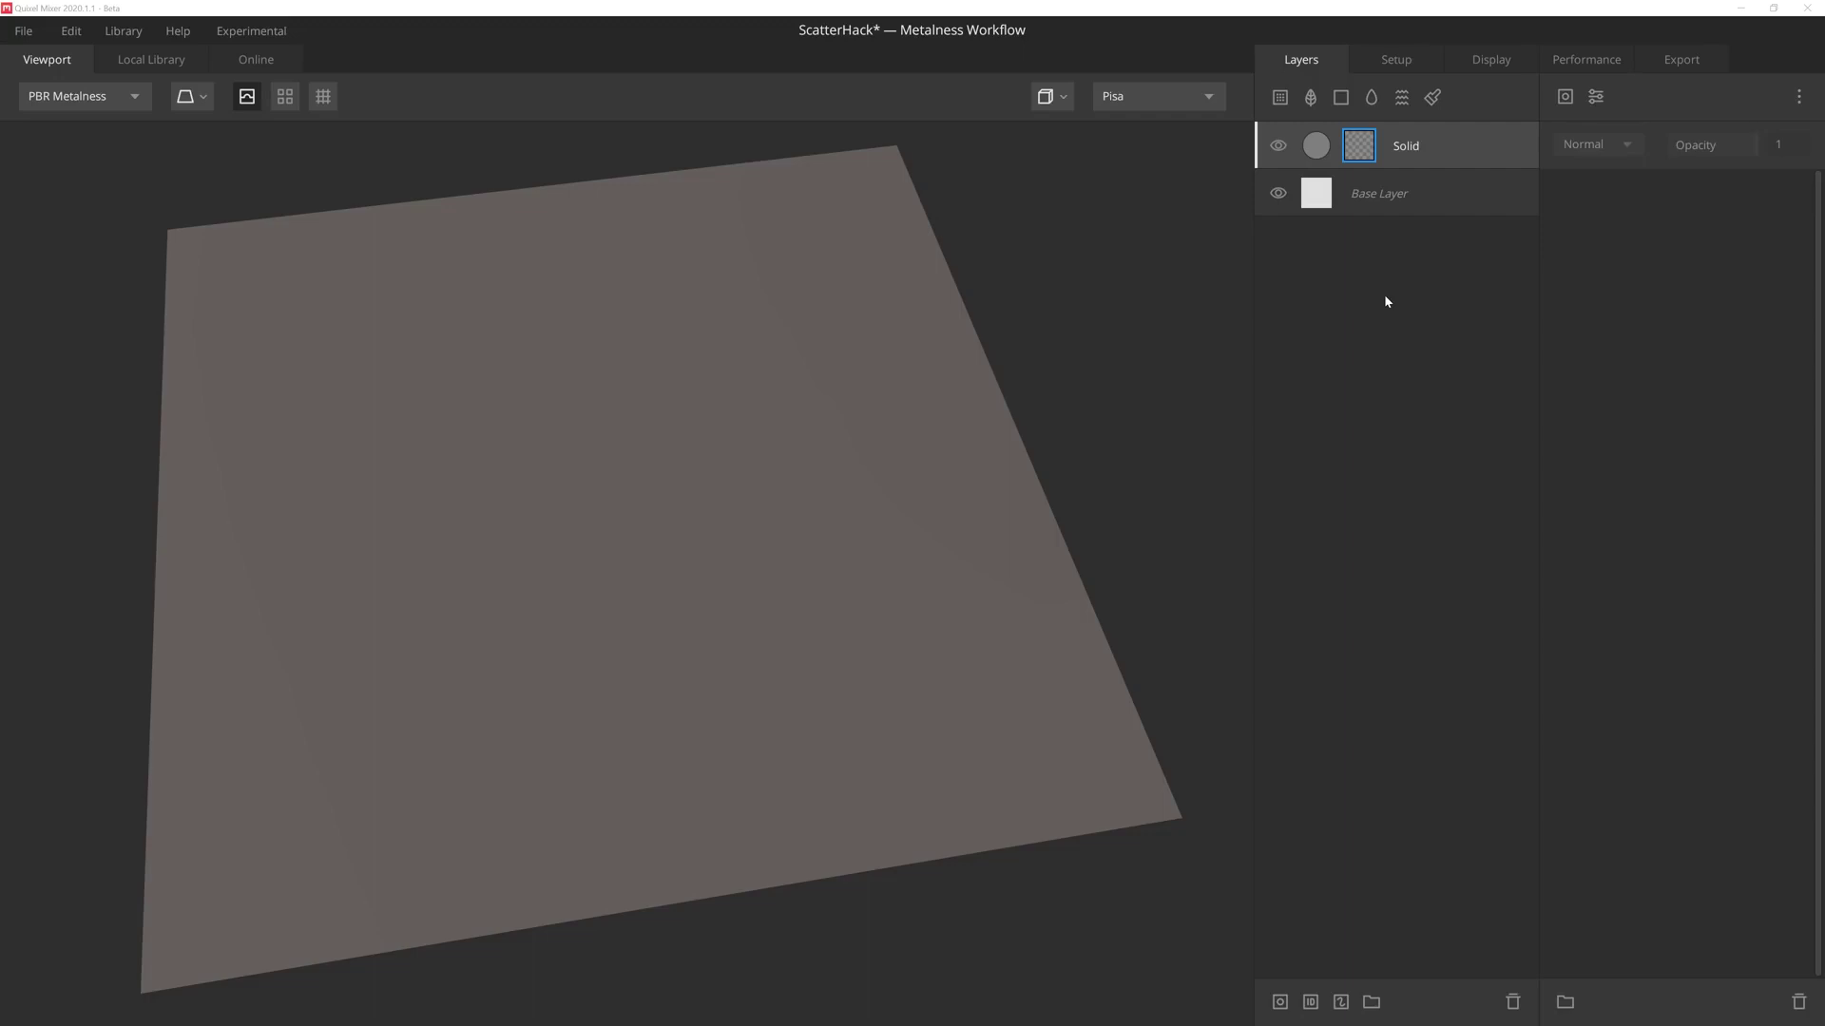
# - Add a Map mask component sourced from a library asset and browse the library
pyautogui.click(1563, 96)
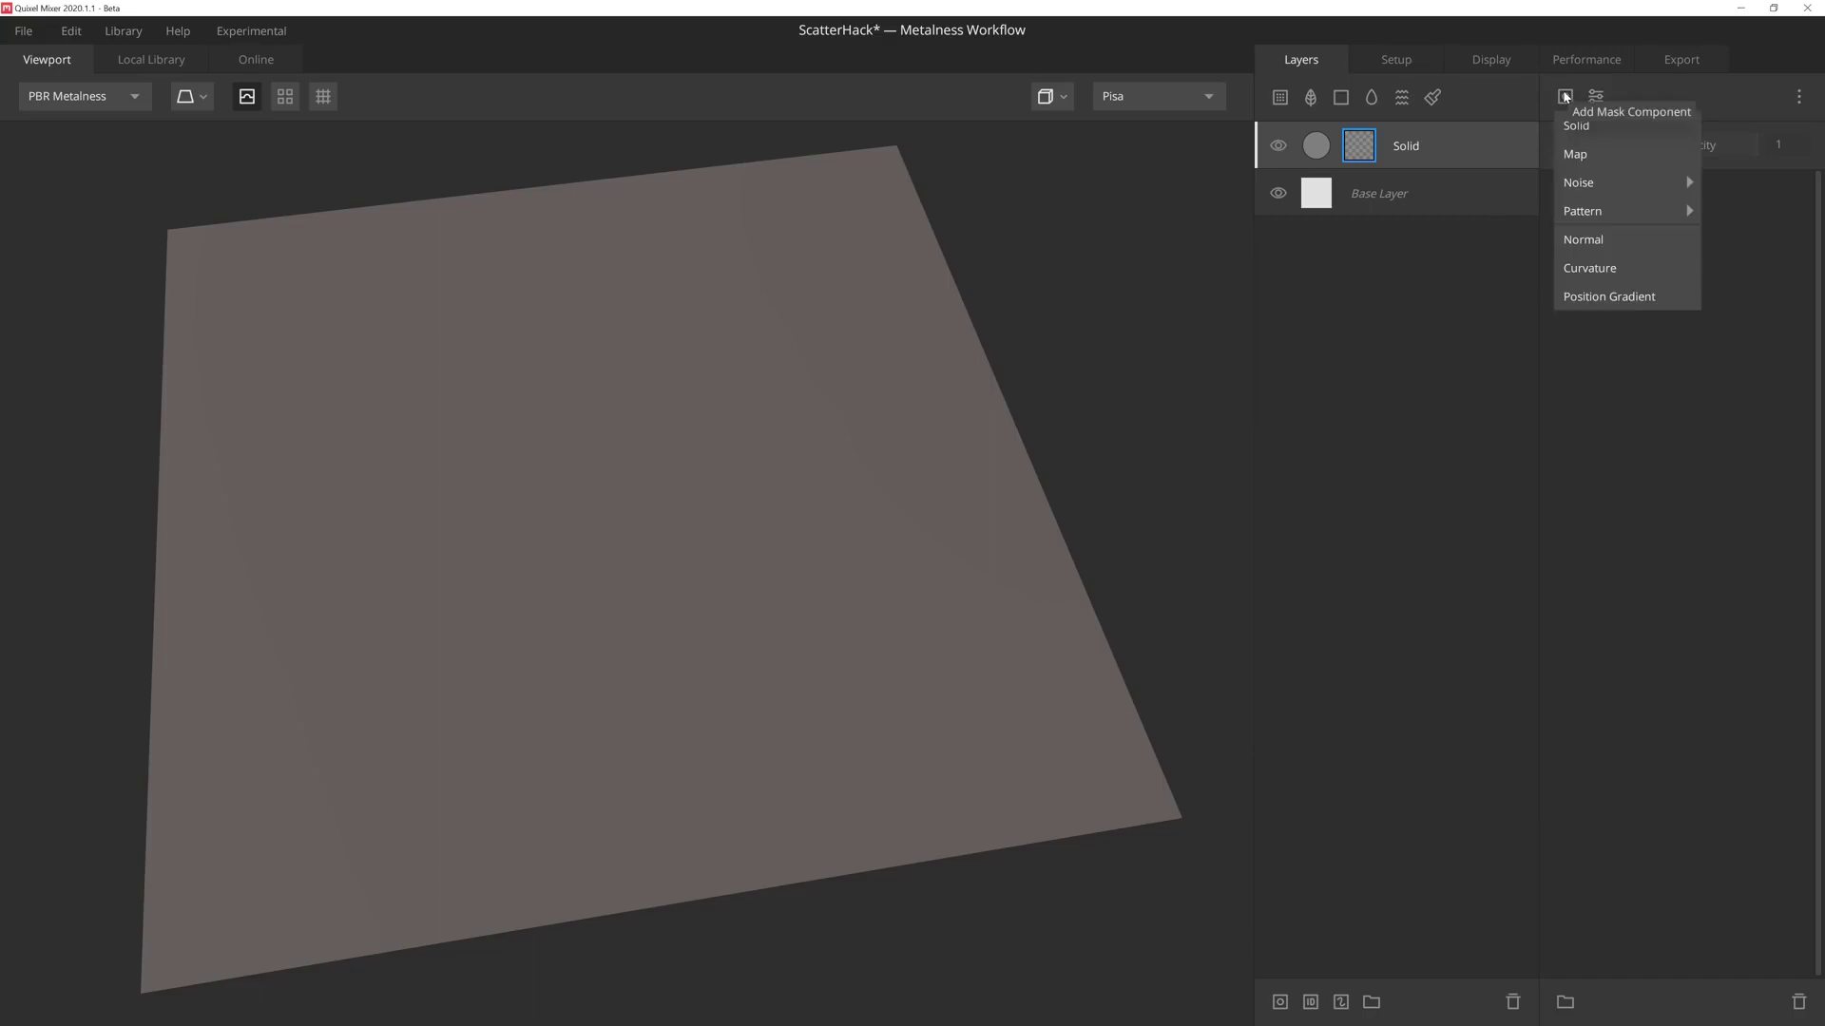
pyautogui.click(1587, 151)
pyautogui.click(1676, 255)
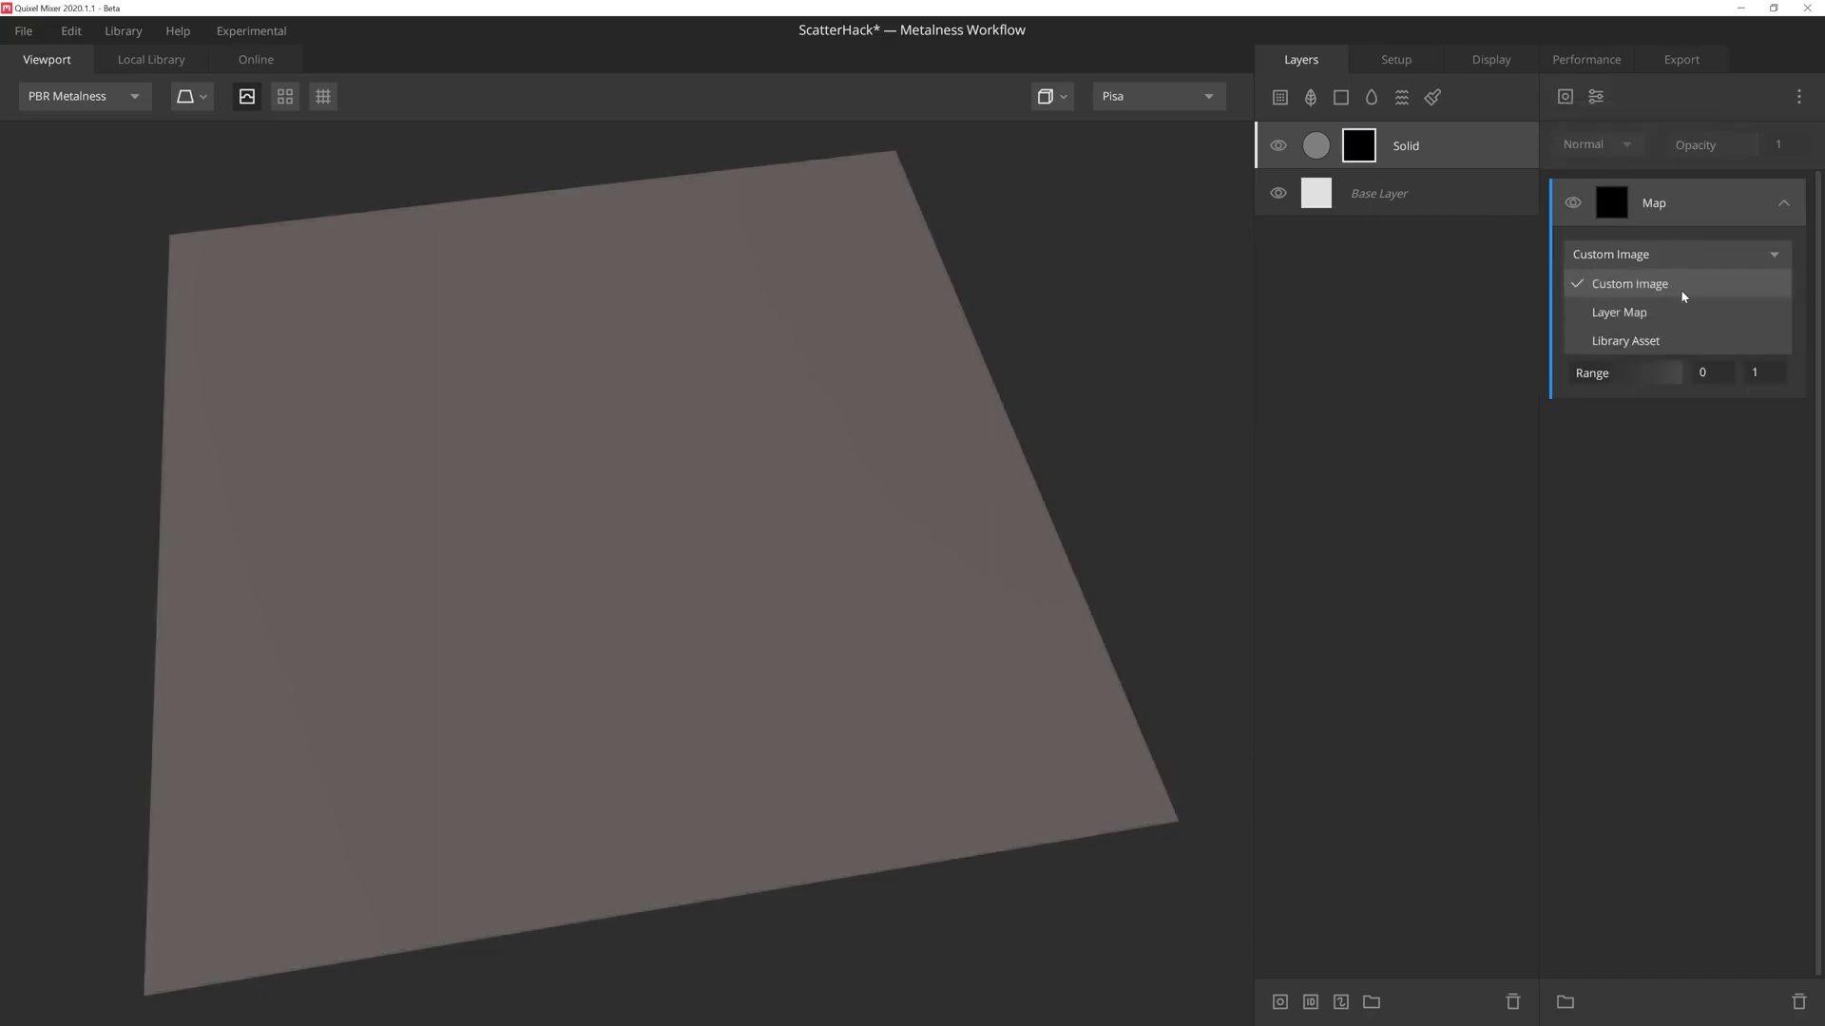
pyautogui.click(1678, 342)
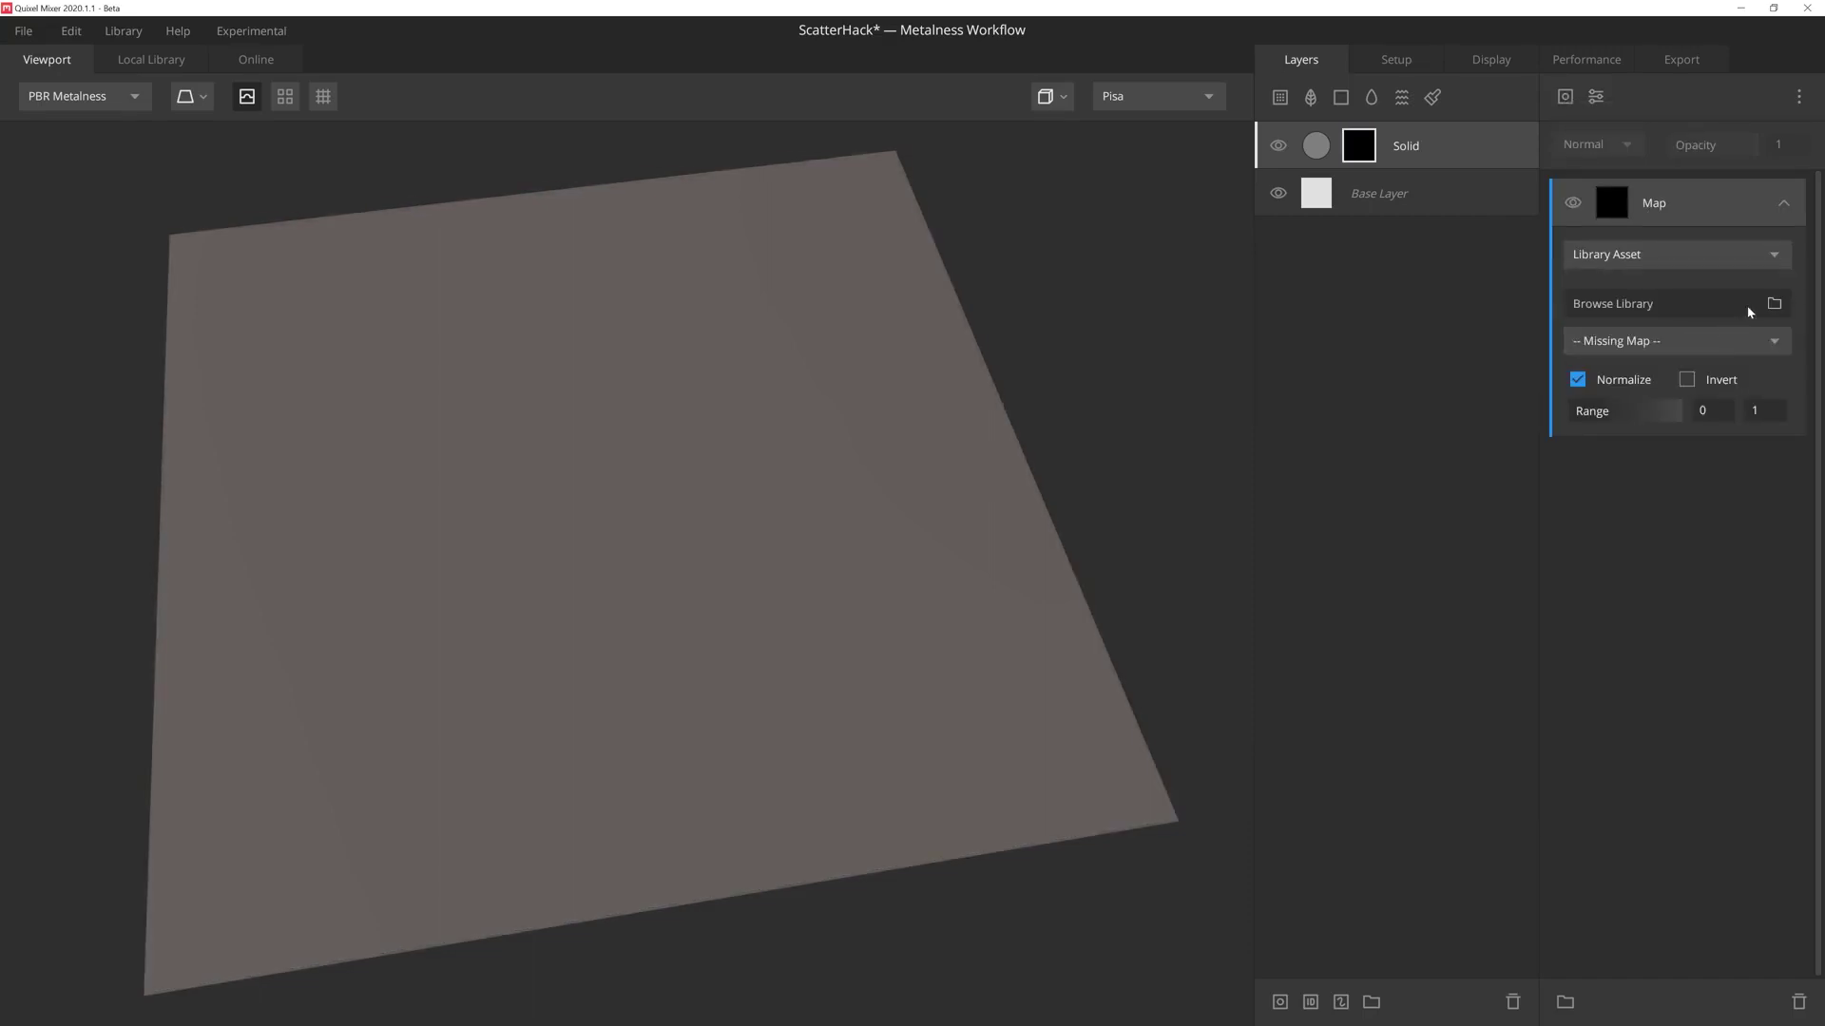
pyautogui.click(1772, 304)
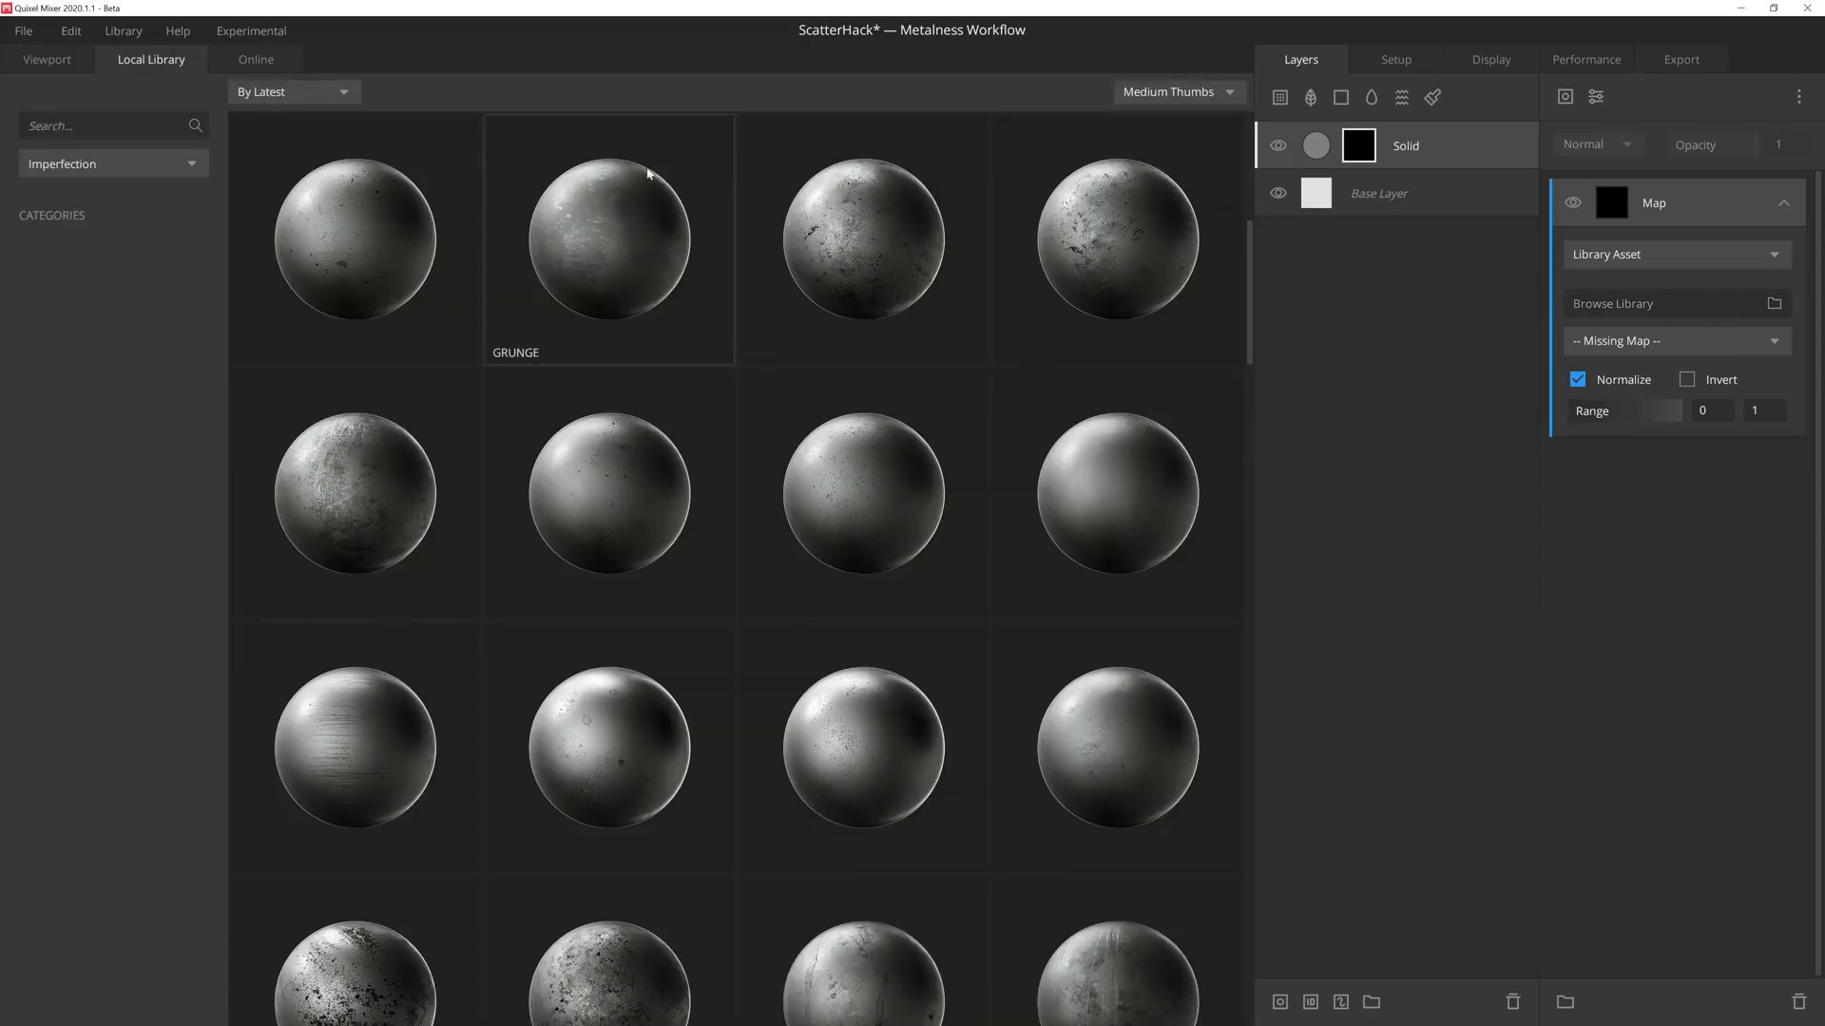
# - Filter the library to atlases, search 'rope' and use Old Rope as the mask map
pyautogui.click(134, 160)
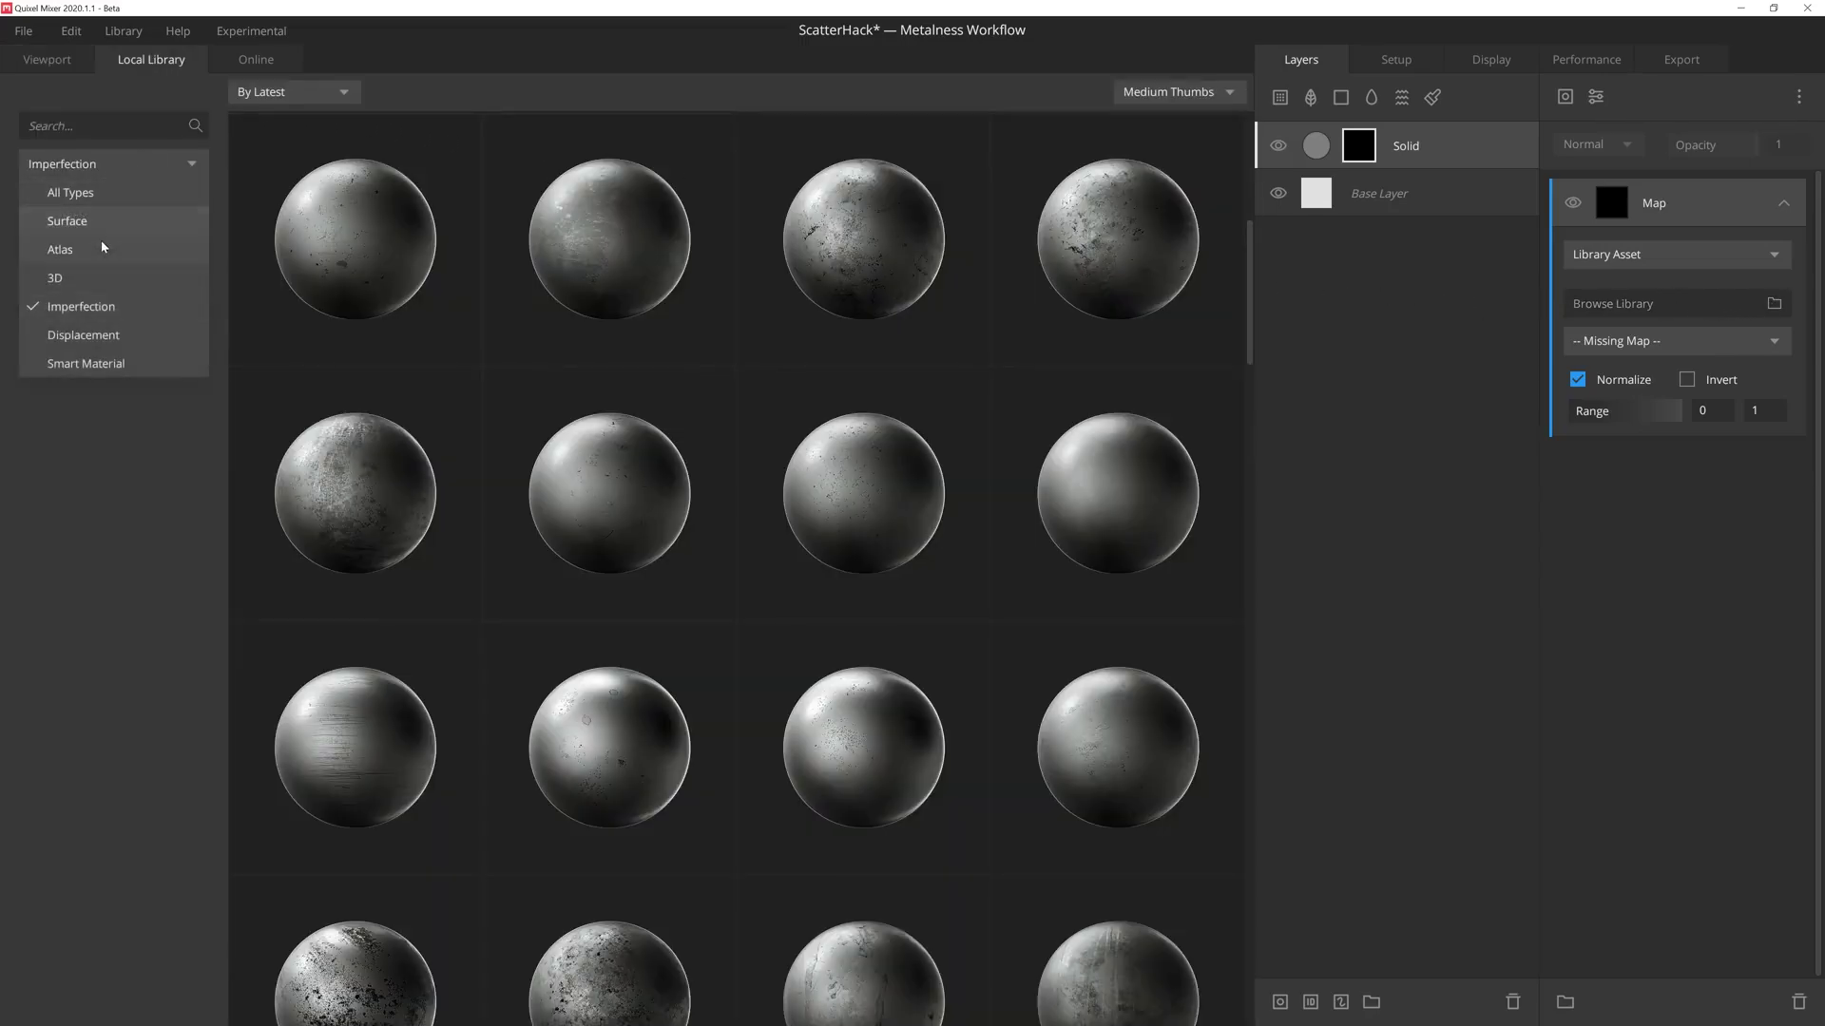
pyautogui.click(61, 250)
pyautogui.click(107, 126)
pyautogui.write('rope')
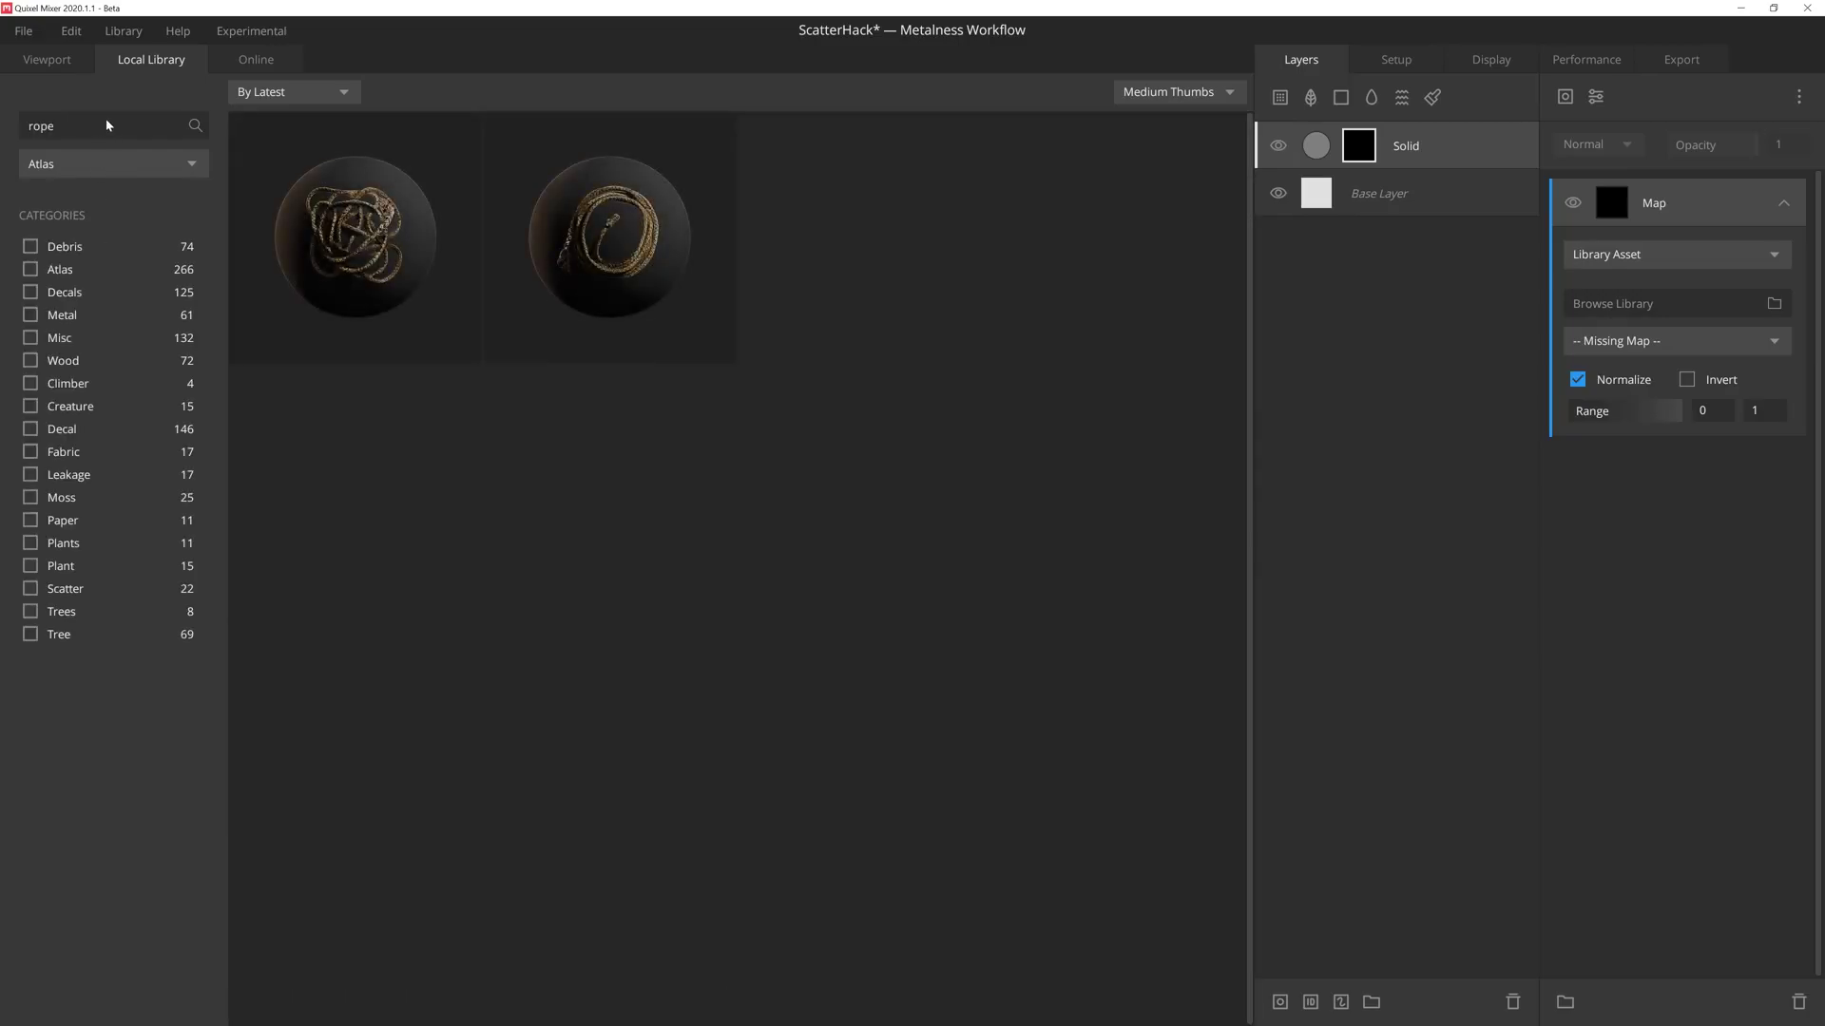
pyautogui.click(331, 244)
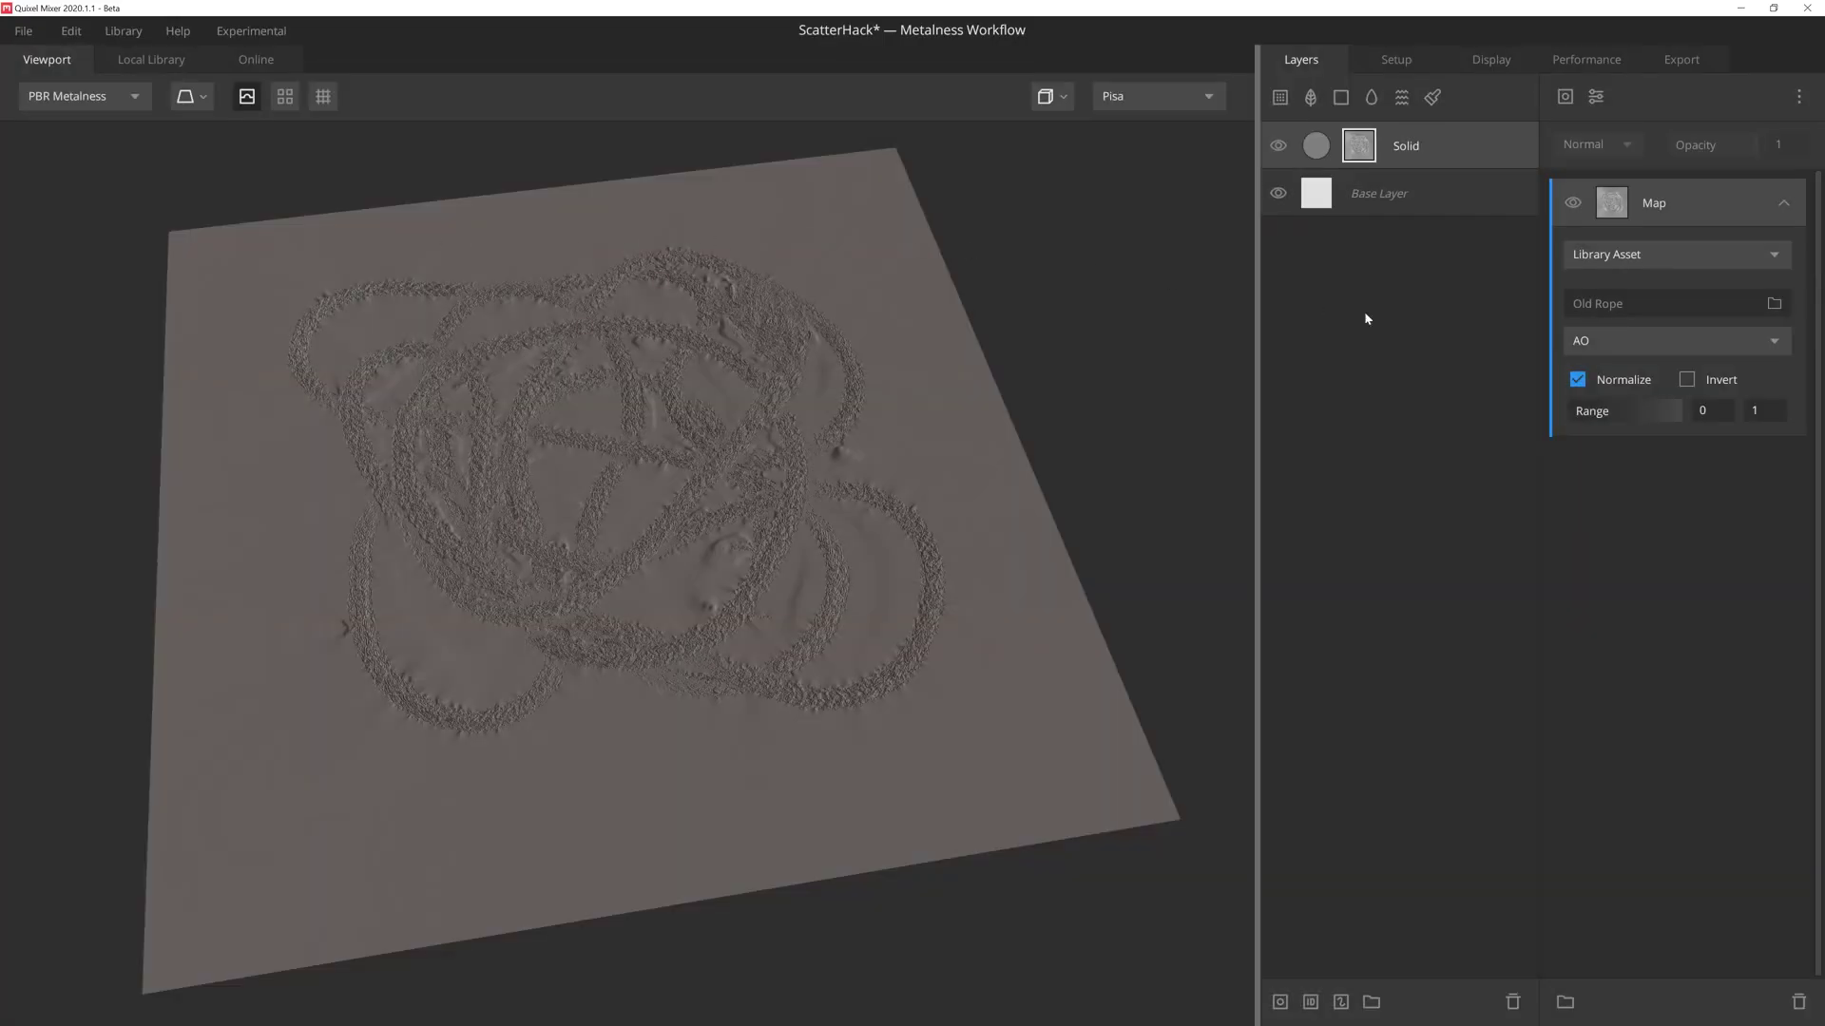
# - Drive the mask from the Old Rope displacement channel and preview the layer mask on the plane
pyautogui.click(1626, 342)
pyautogui.click(1642, 456)
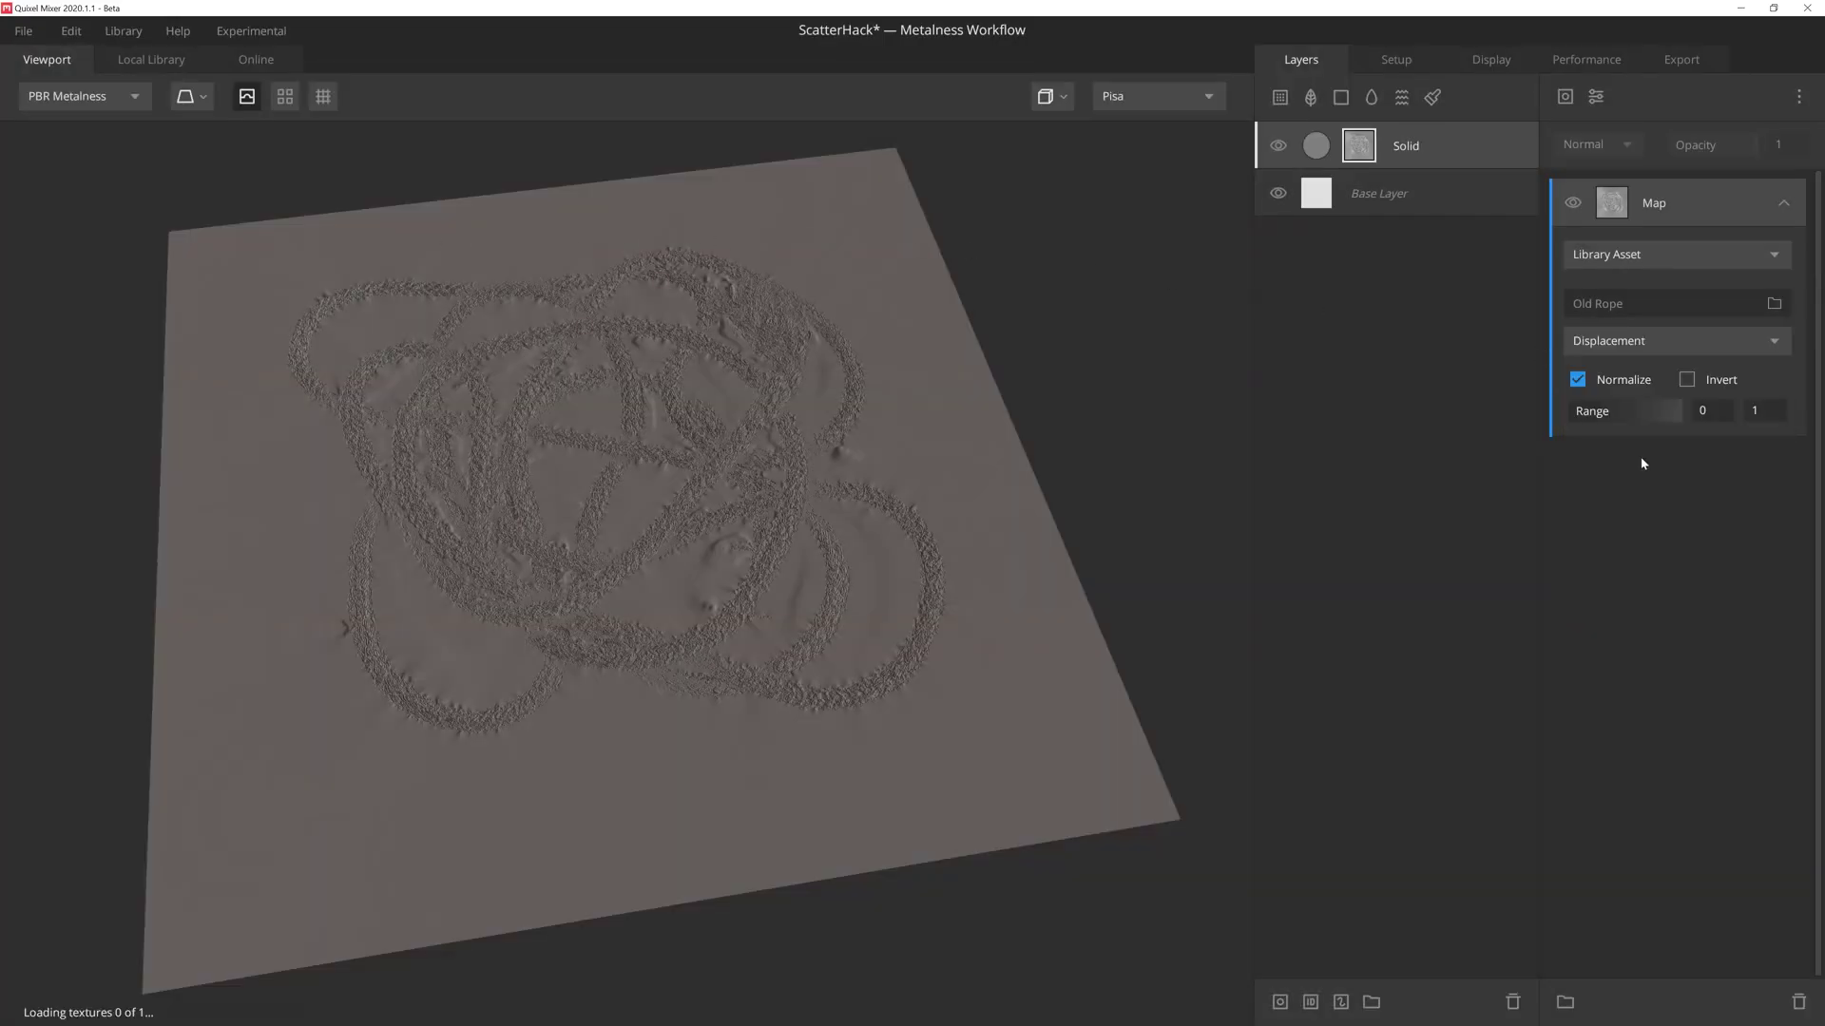
pyautogui.moveTo(834, 417)
pyautogui.mouseDown()
pyautogui.moveTo(696, 395)
pyautogui.moveTo(641, 347)
pyautogui.moveTo(803, 362)
pyautogui.moveTo(859, 327)
pyautogui.moveTo(786, 412)
pyautogui.mouseUp()
pyautogui.scroll(3, 607, 332)
pyautogui.scroll(2, 557, 337)
pyautogui.scroll(-2, 786, 414)
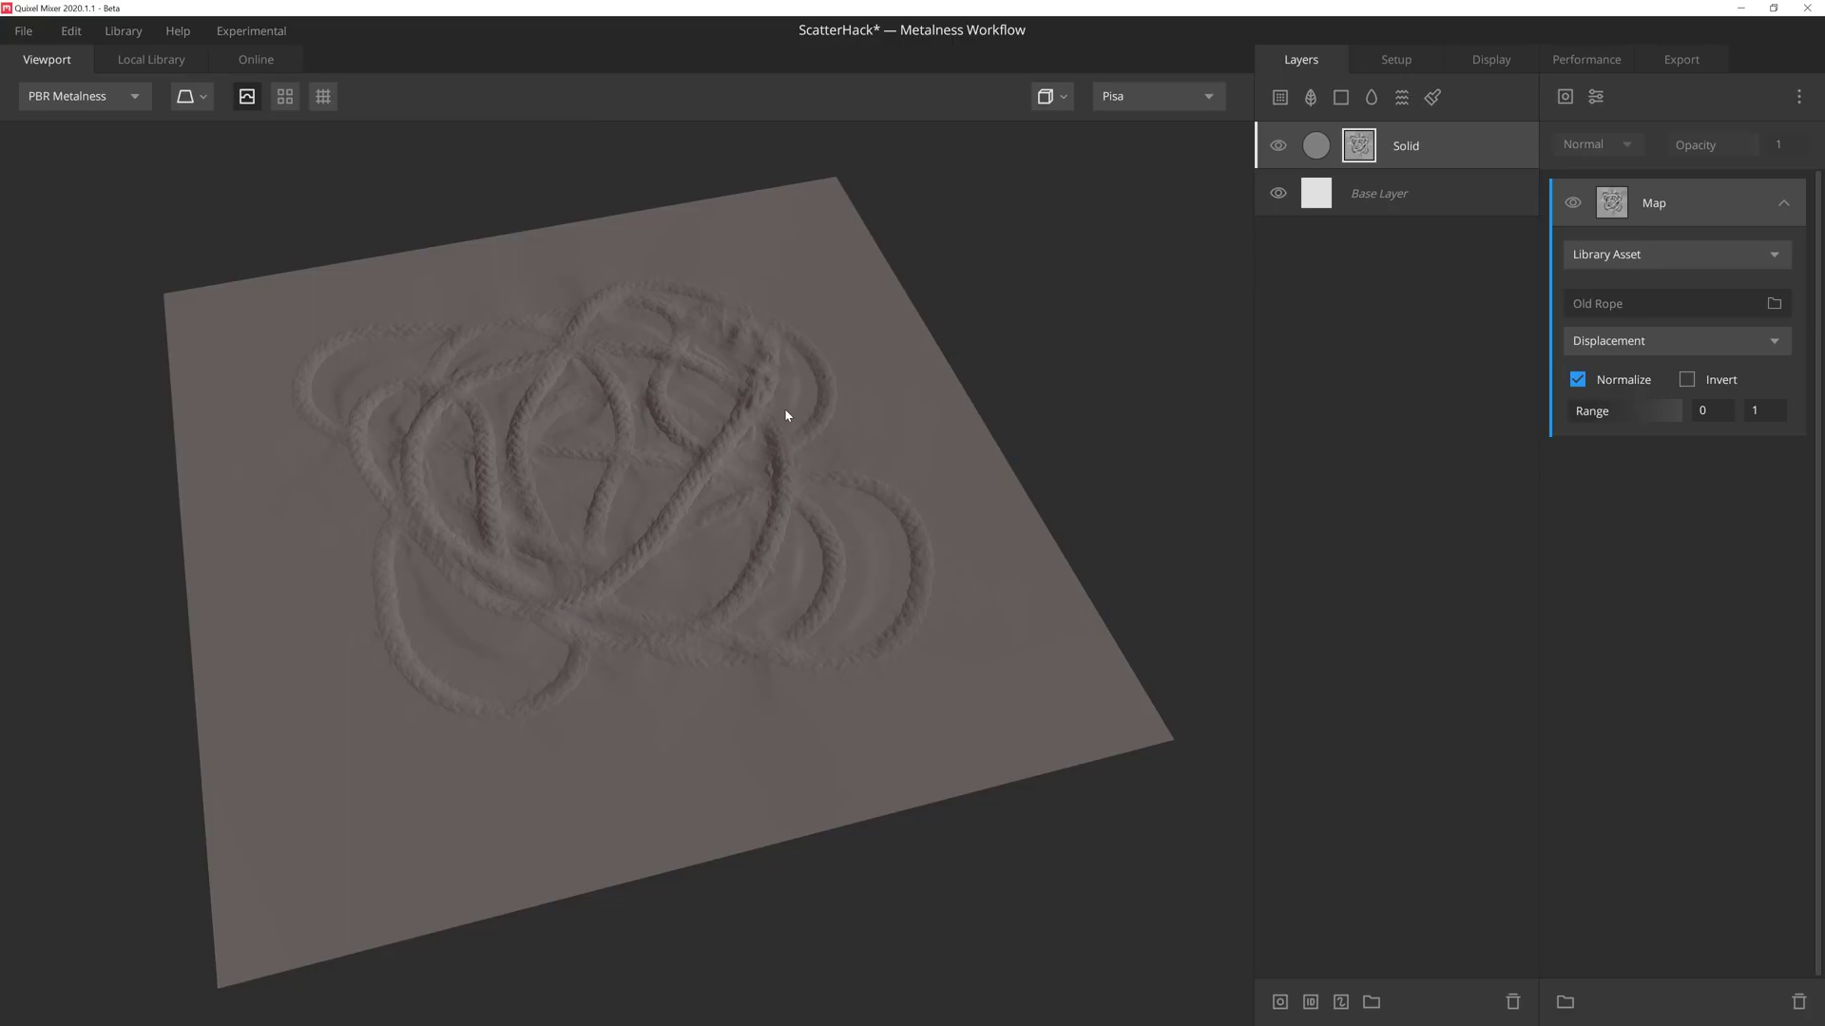
pyautogui.press('m')
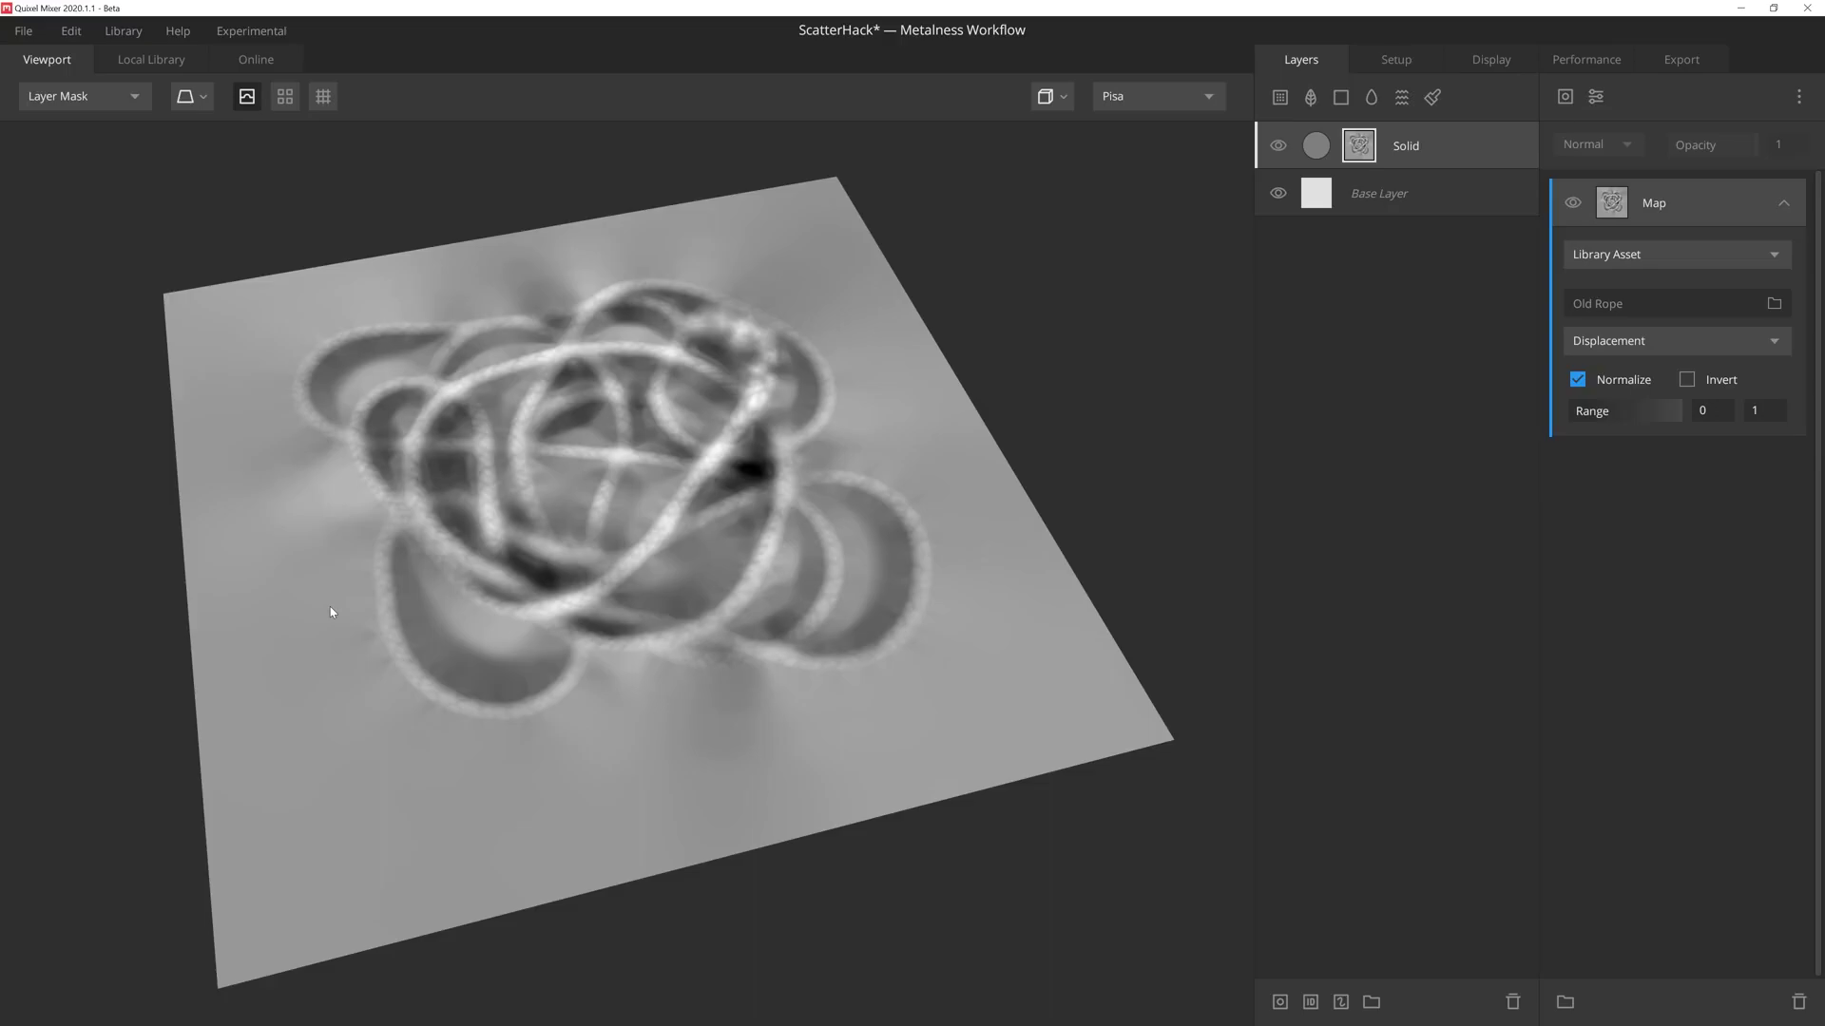
# - Switch the mask map to the Old Rope opacity channel for a crisp rope pattern
pyautogui.click(1612, 351)
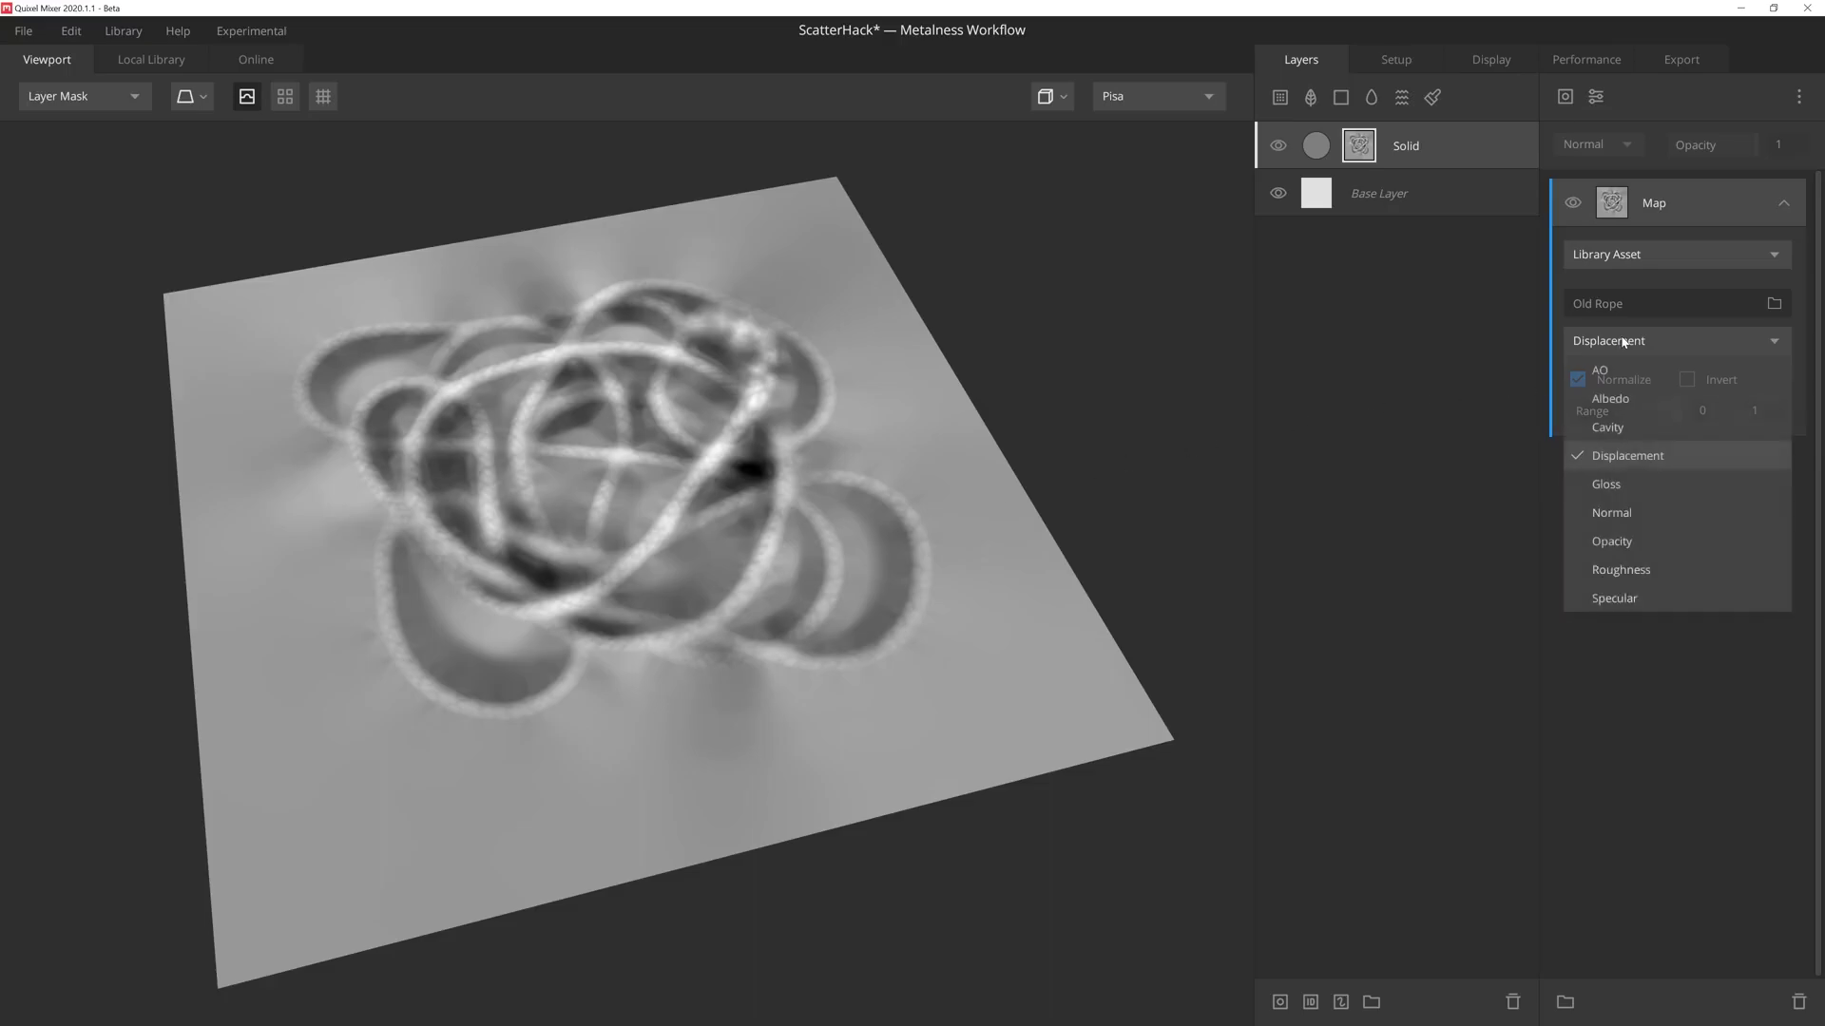
pyautogui.click(1644, 542)
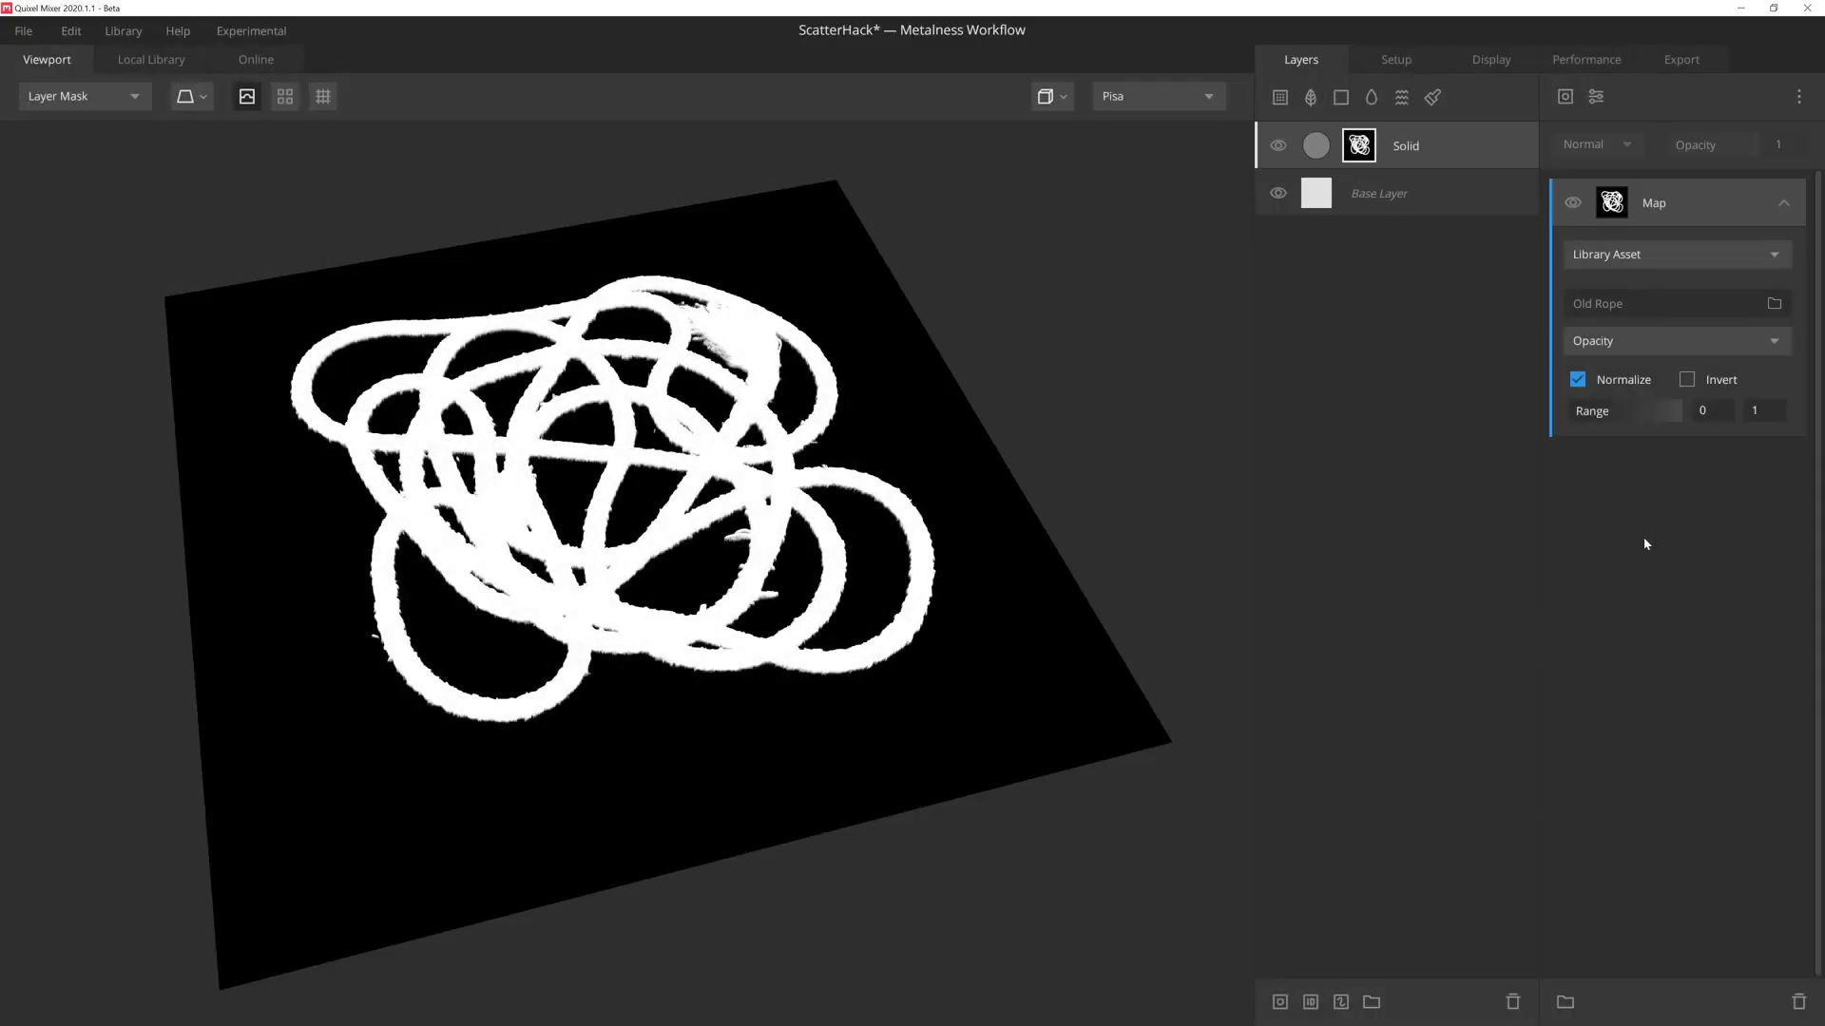
pyautogui.moveTo(882, 576)
pyautogui.mouseDown()
pyautogui.moveTo(664, 562)
pyautogui.moveTo(828, 559)
pyautogui.mouseUp()
pyautogui.scroll(3, 664, 561)
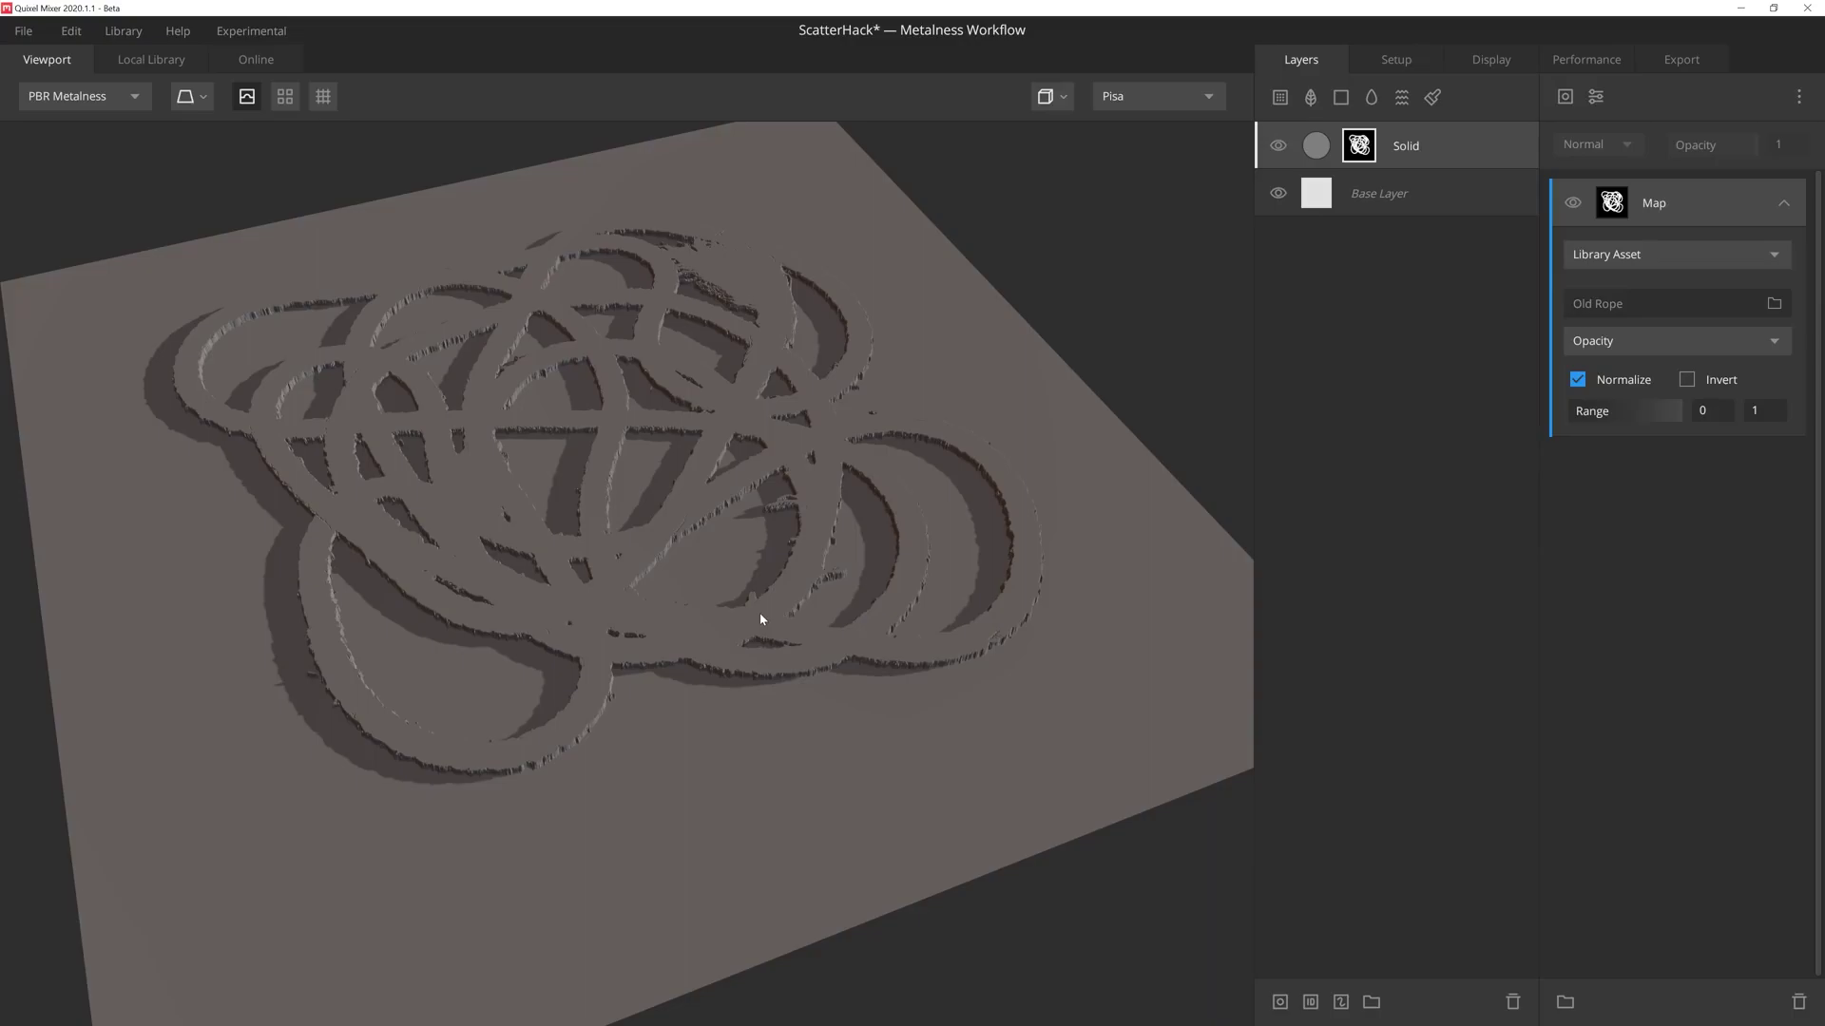
# - Set the map back to displacement and duplicate the Map mask component
pyautogui.press('m')
pyautogui.click(1617, 339)
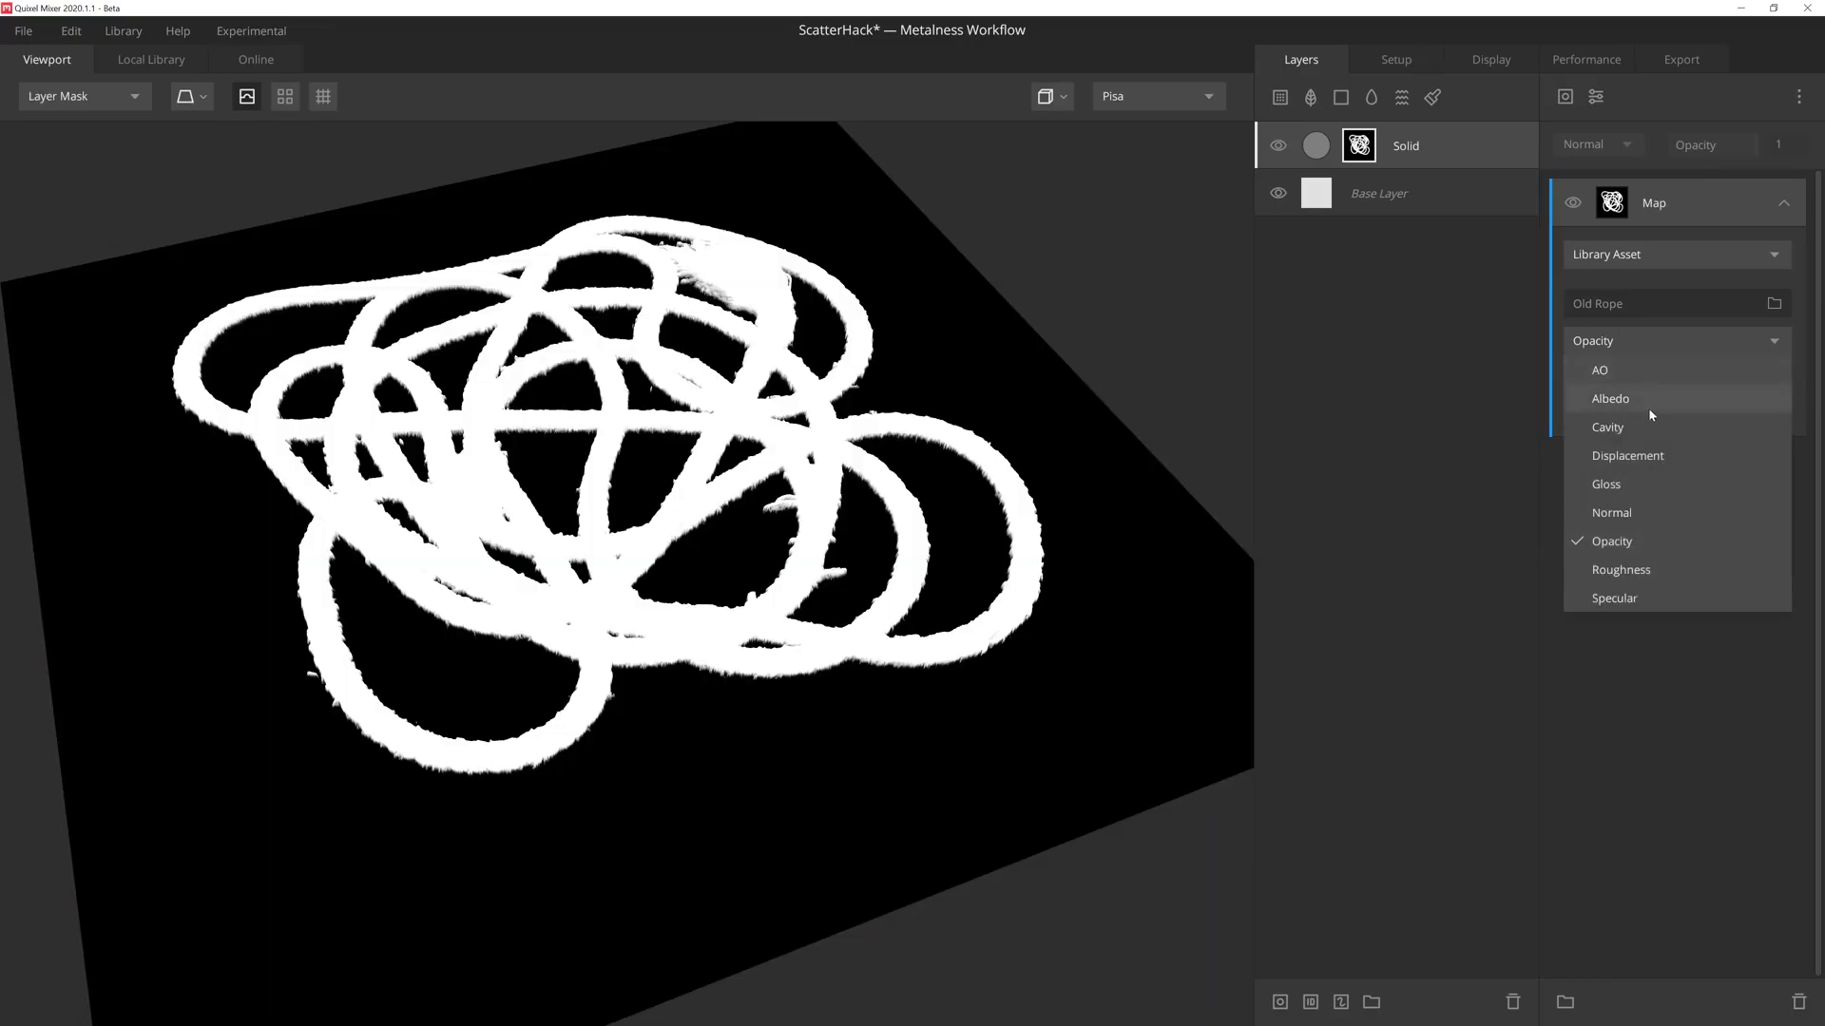
pyautogui.click(1648, 453)
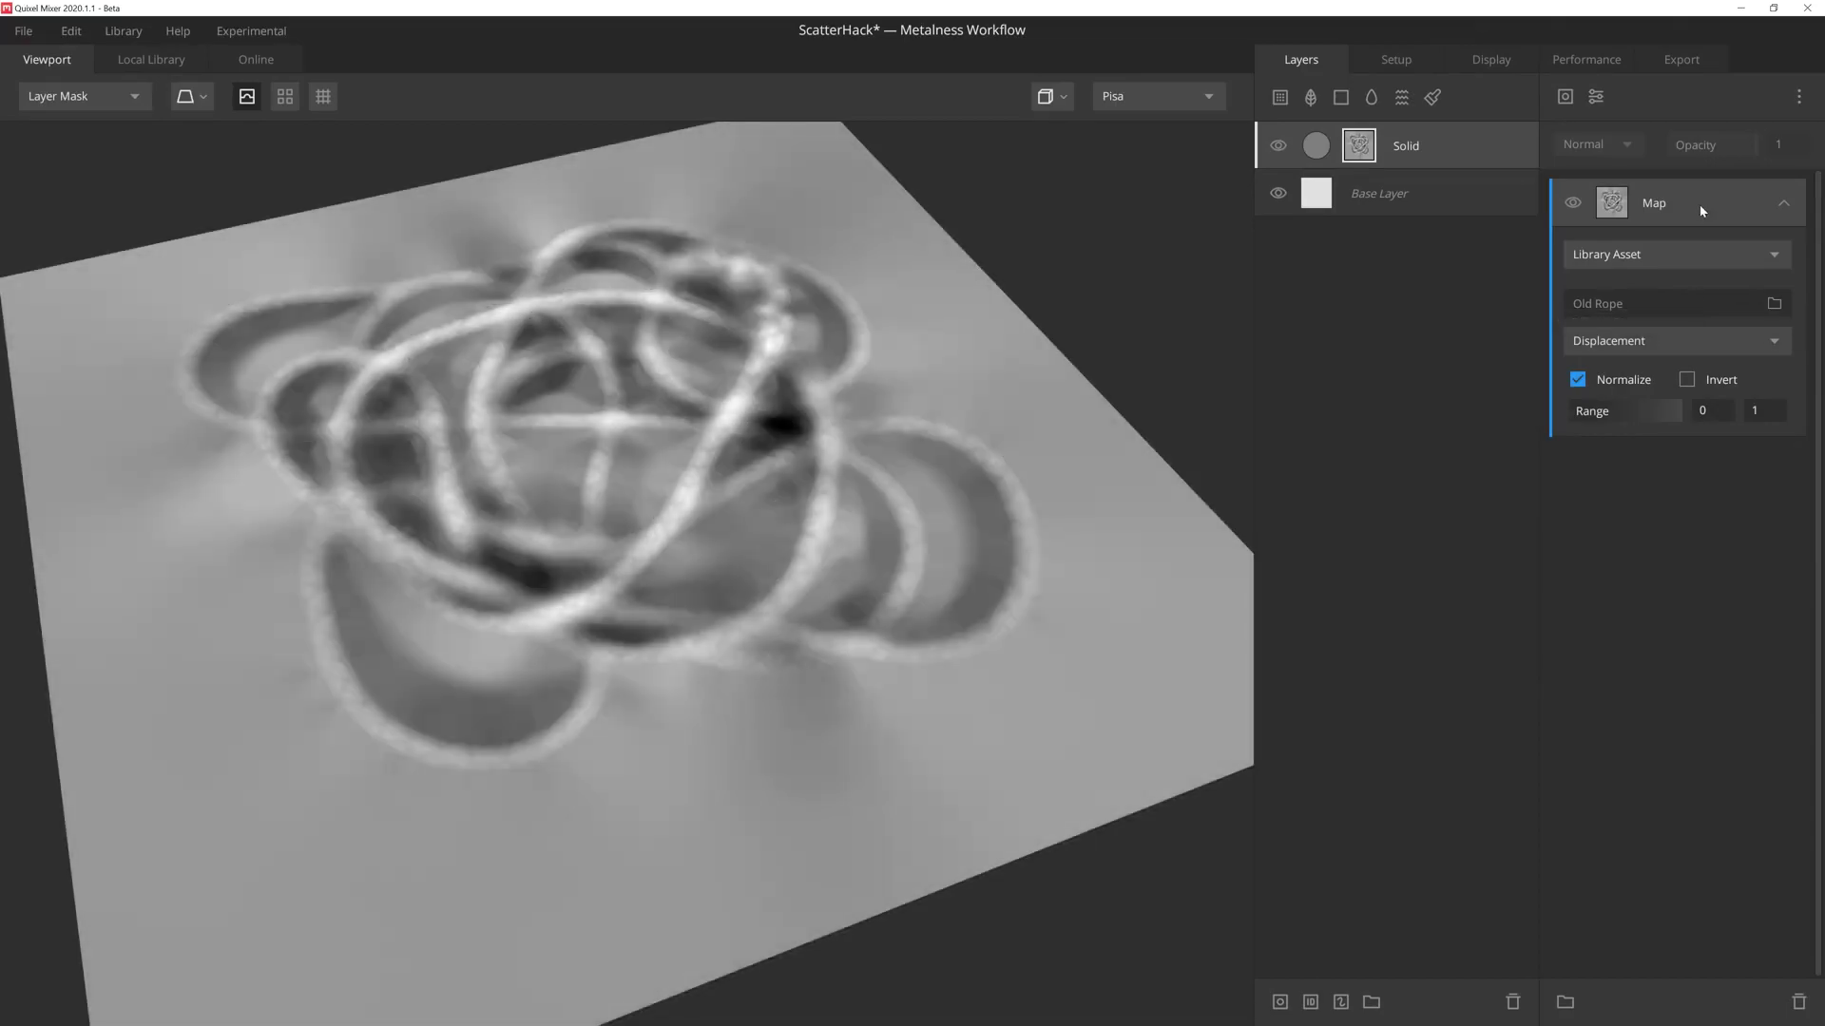
pyautogui.hotkey('ctrl', 'd')
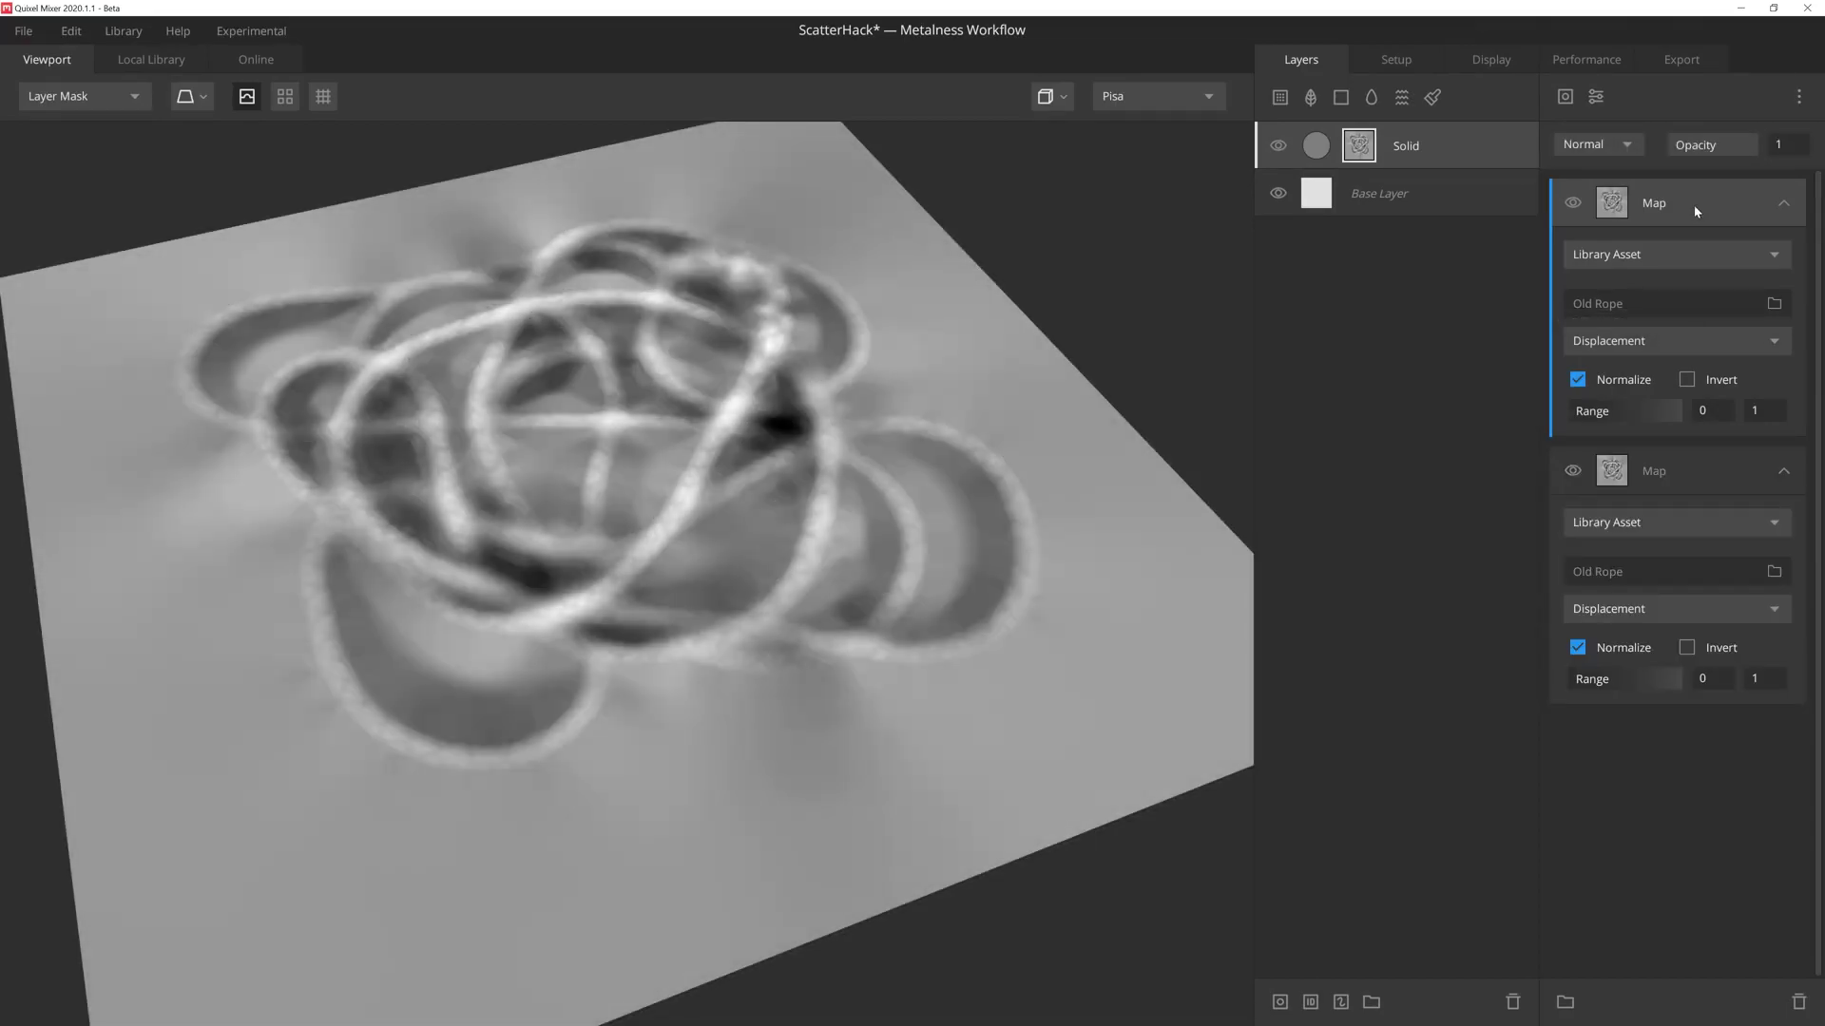
# - Use opacity on the first rope map and multiply it with the displacement map
pyautogui.click(1698, 344)
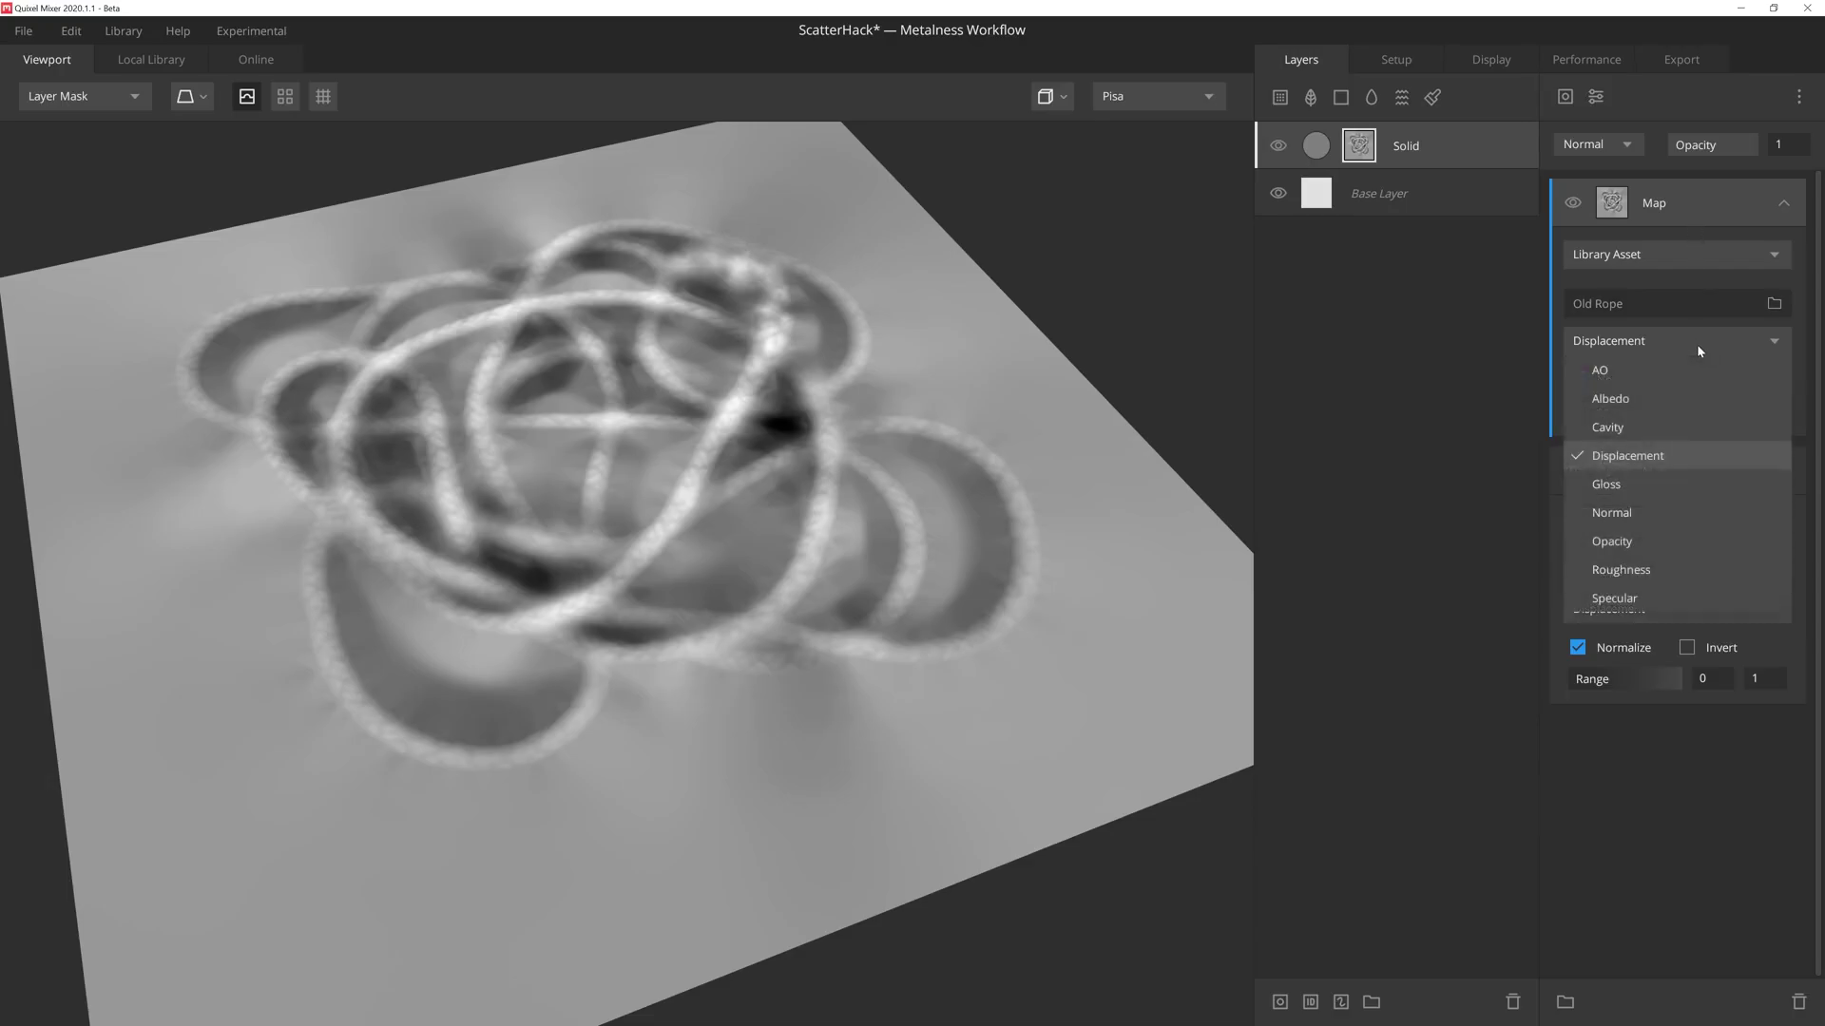
pyautogui.click(1663, 538)
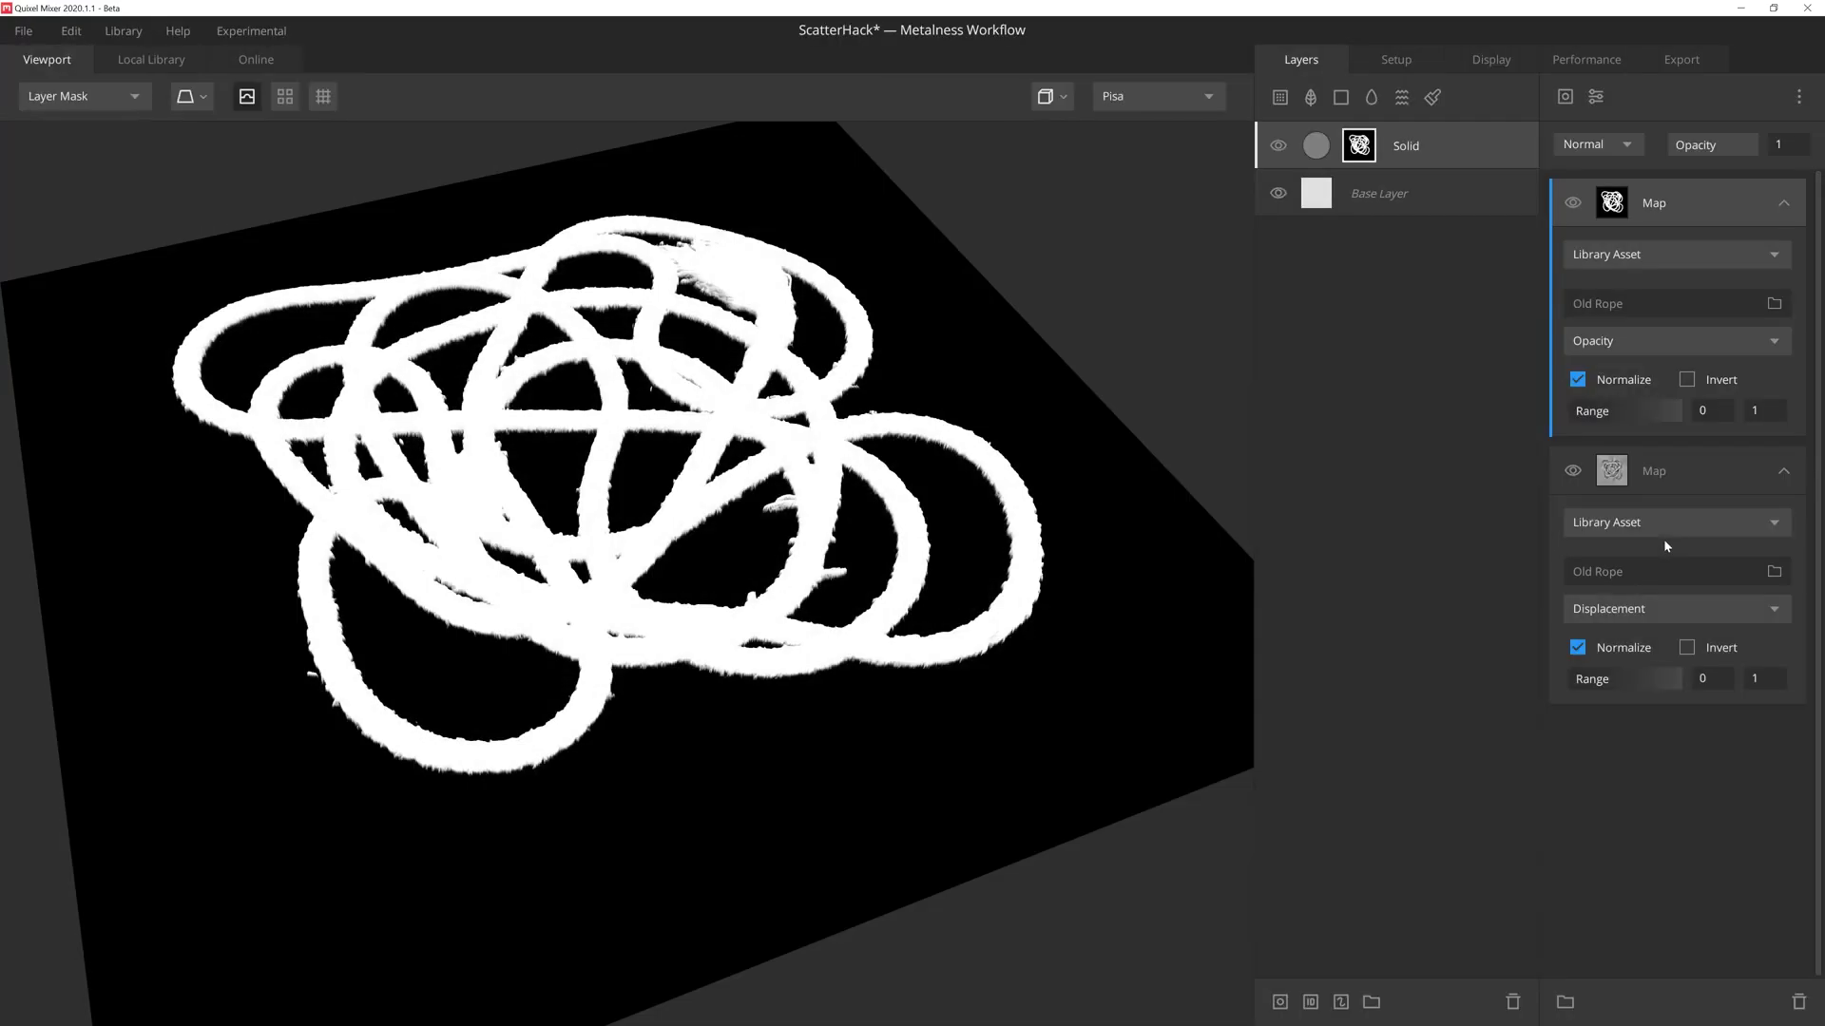
pyautogui.click(1596, 144)
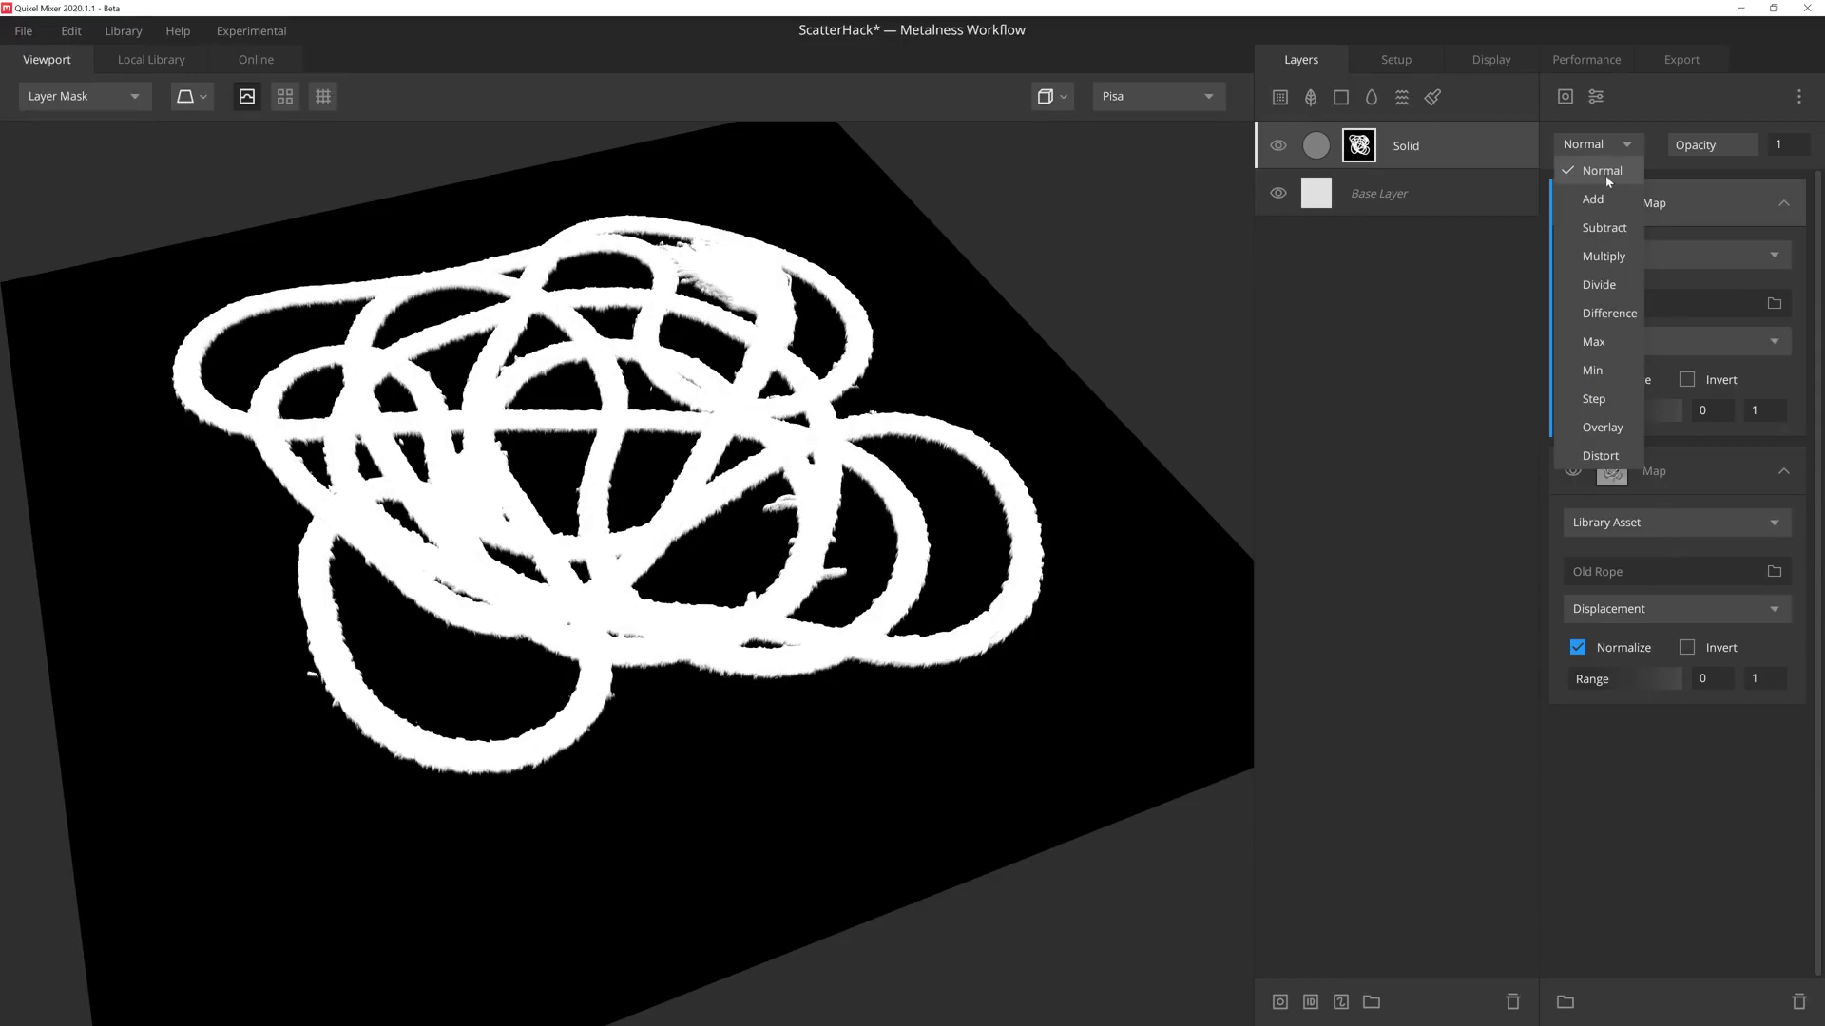
pyautogui.click(1604, 257)
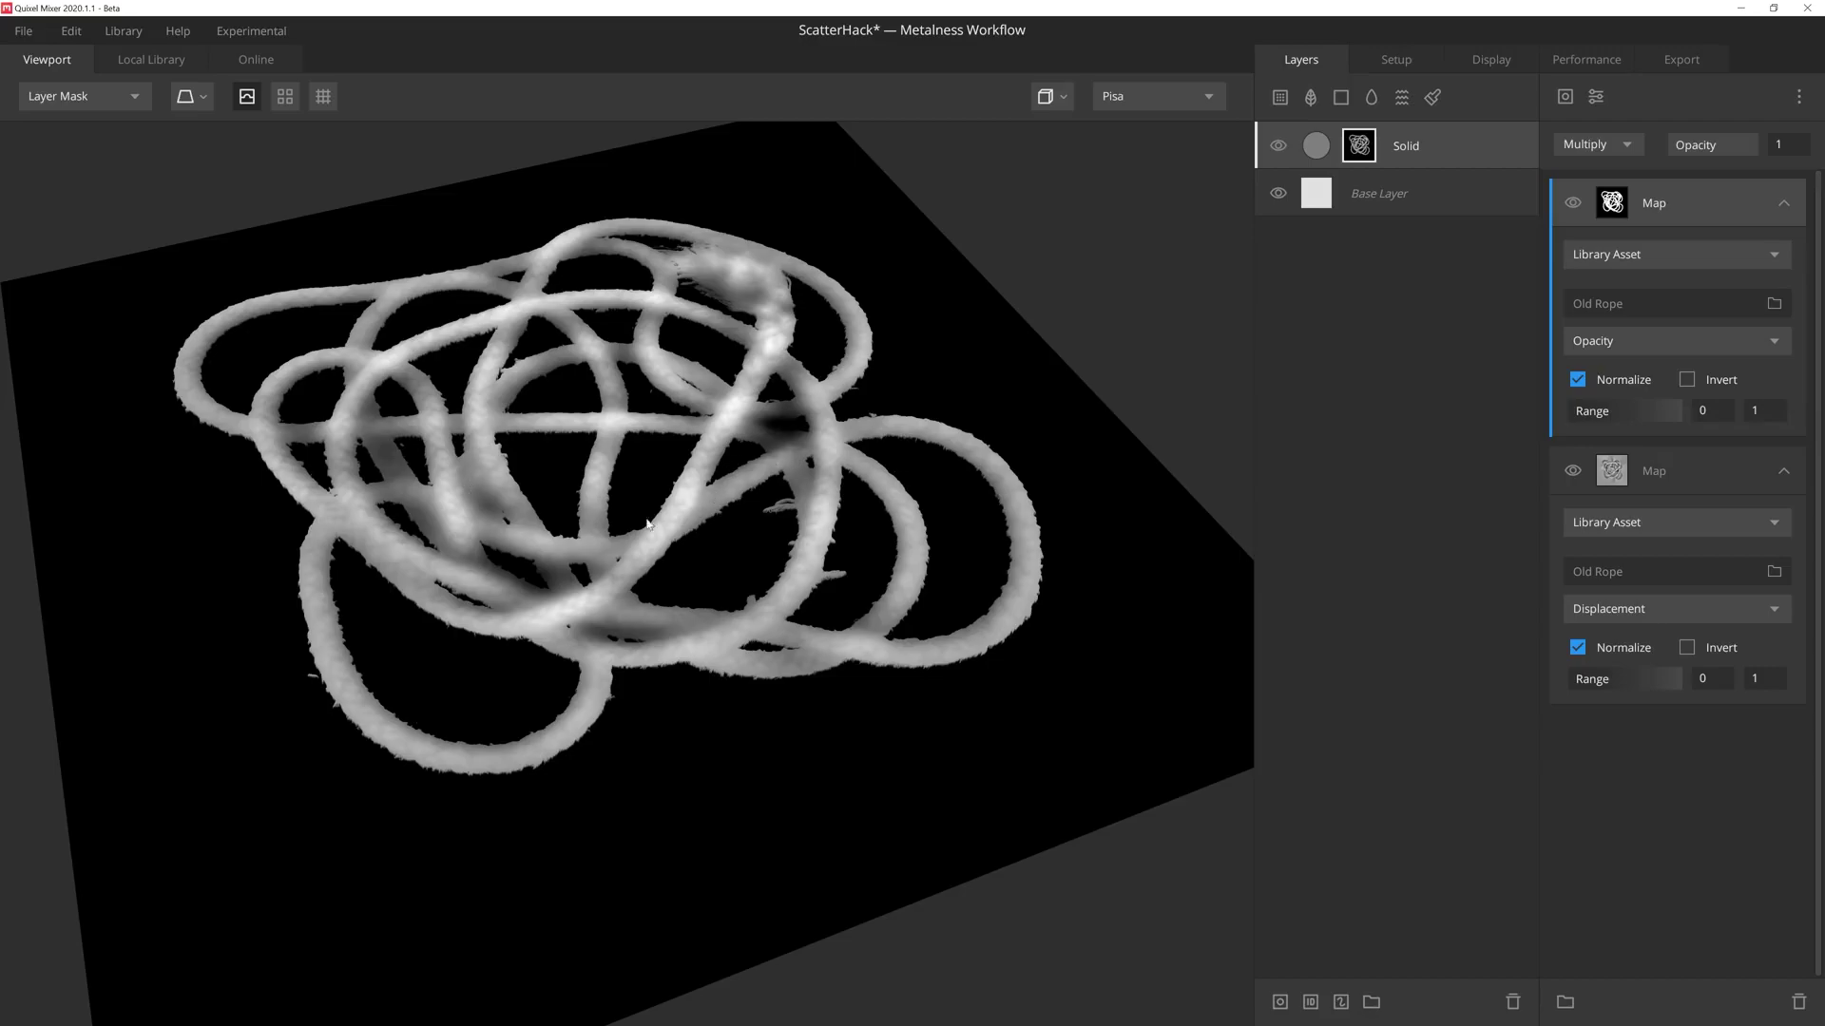
pyautogui.moveTo(649, 524); pyautogui.dragTo(657, 462)
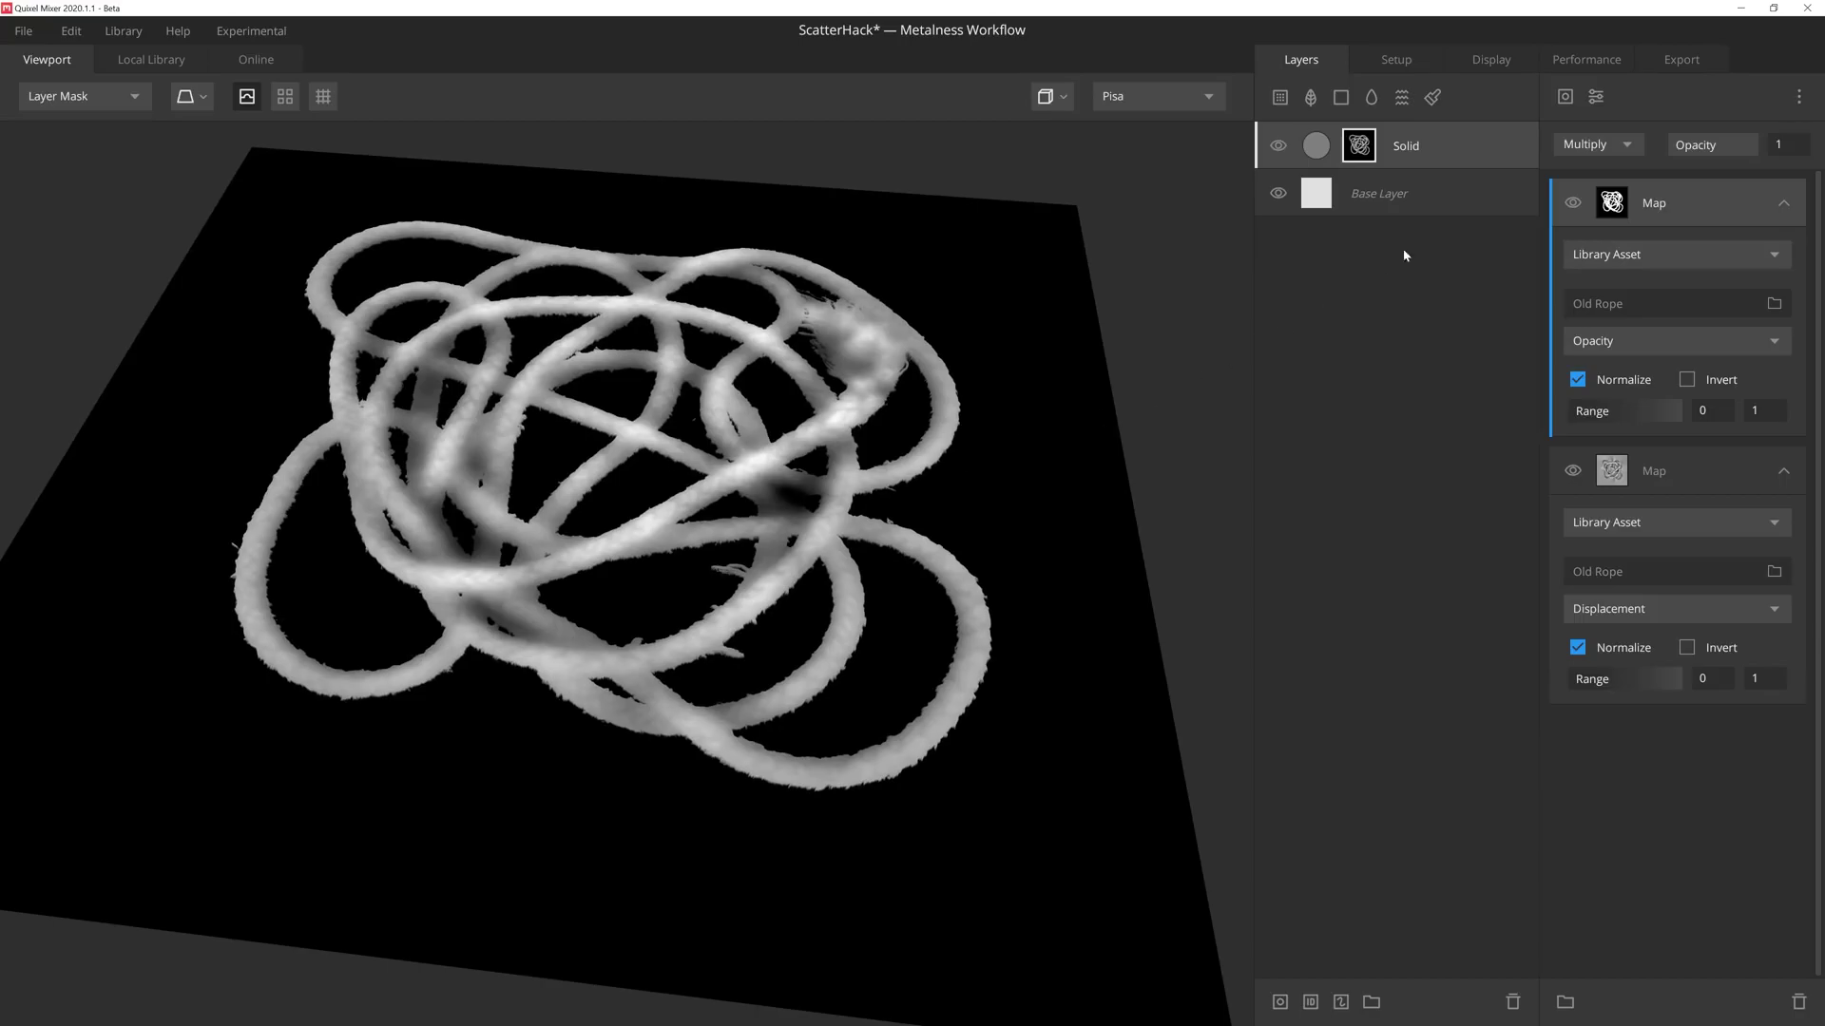
# - Add a Scatter mask modifier with lowered density and a narrower size range
pyautogui.click(1596, 96)
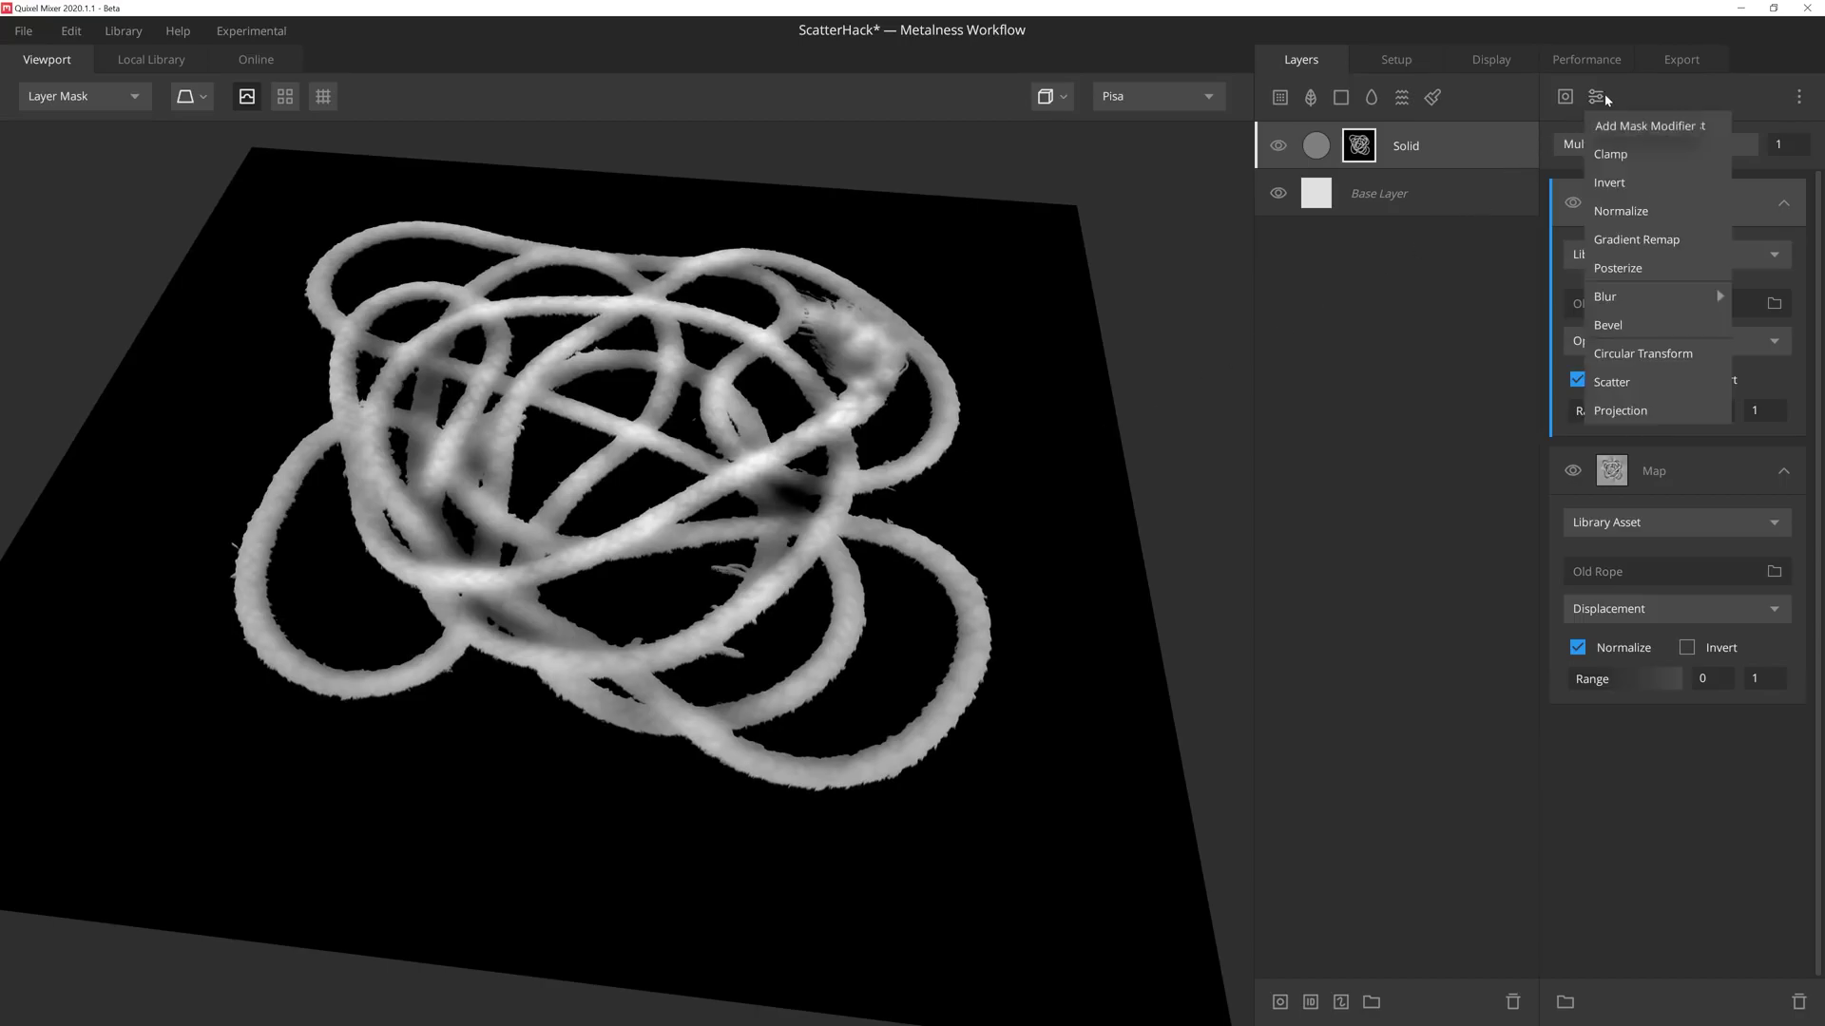
pyautogui.click(1648, 386)
pyautogui.moveTo(1602, 281); pyautogui.dragTo(1592, 281)
pyautogui.moveTo(1687, 322)
pyautogui.mouseDown()
pyautogui.moveTo(1620, 318)
pyautogui.moveTo(1569, 357)
pyautogui.moveTo(1640, 386)
pyautogui.moveTo(1668, 429)
pyautogui.mouseUp()
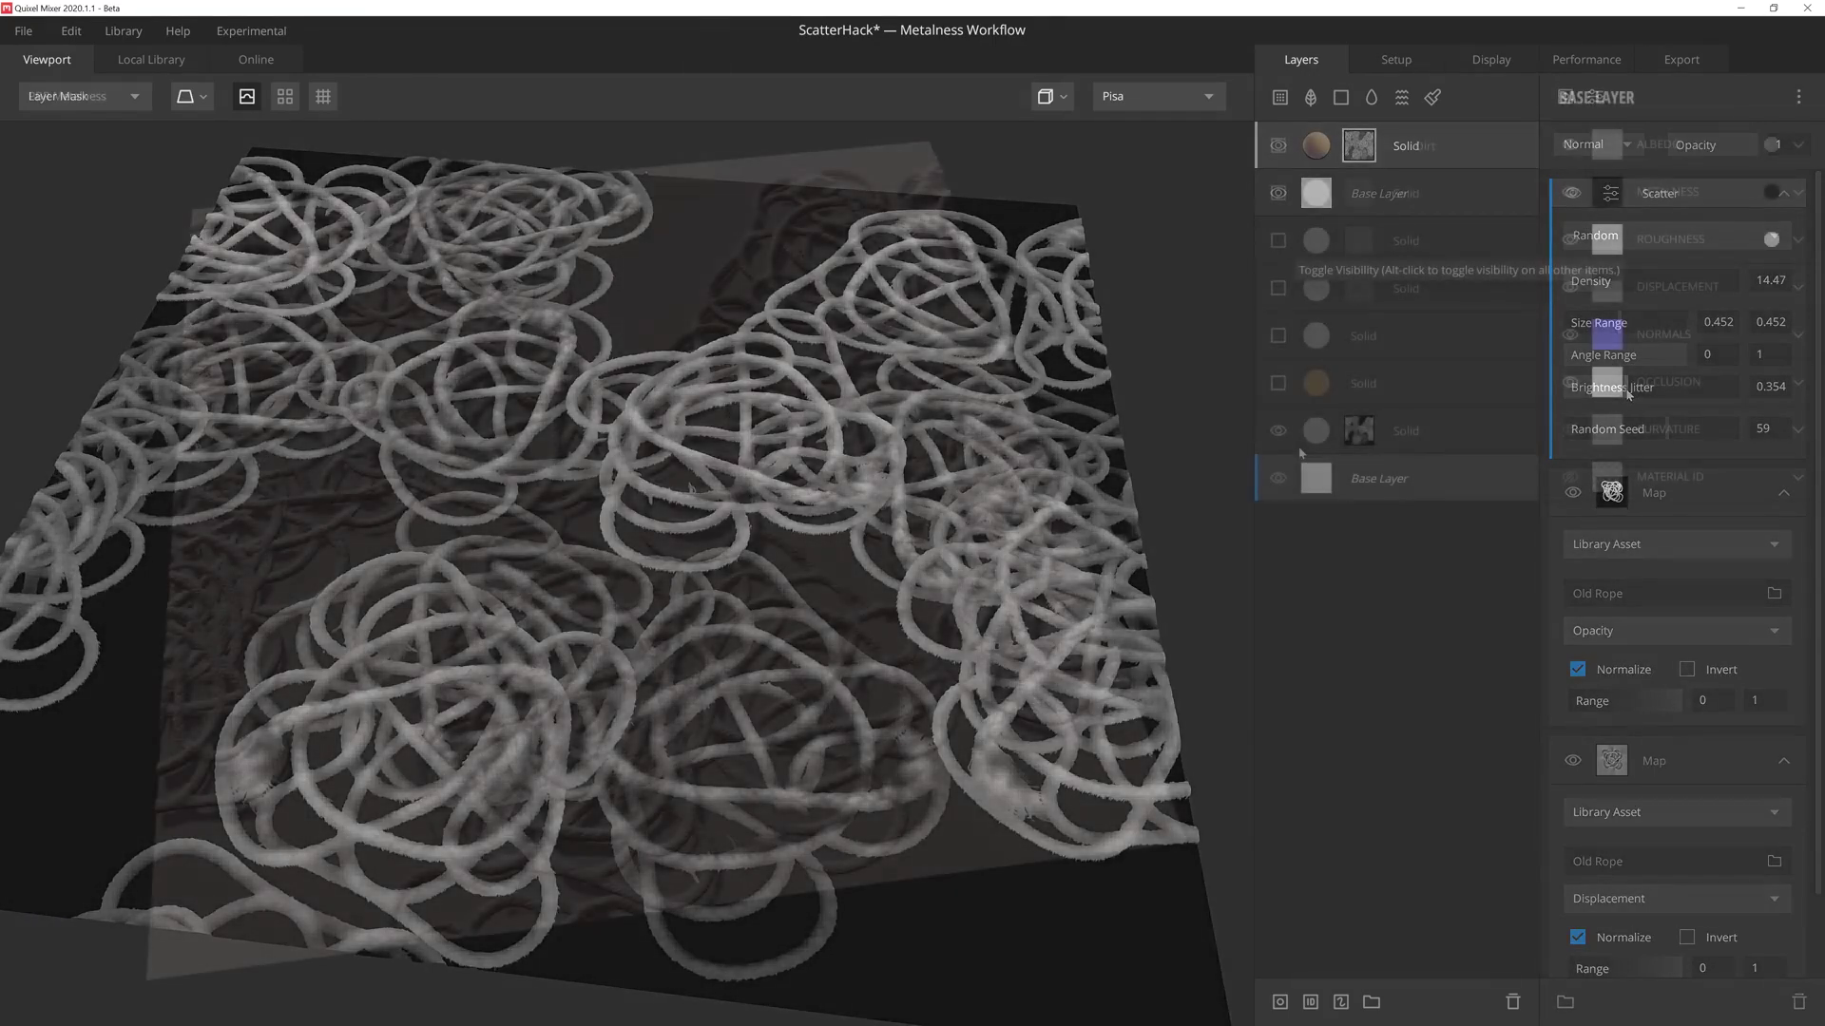
# - Show all hidden Solid layers and the Soil Dirt layer on the terrain plane
pyautogui.click(1277, 382)
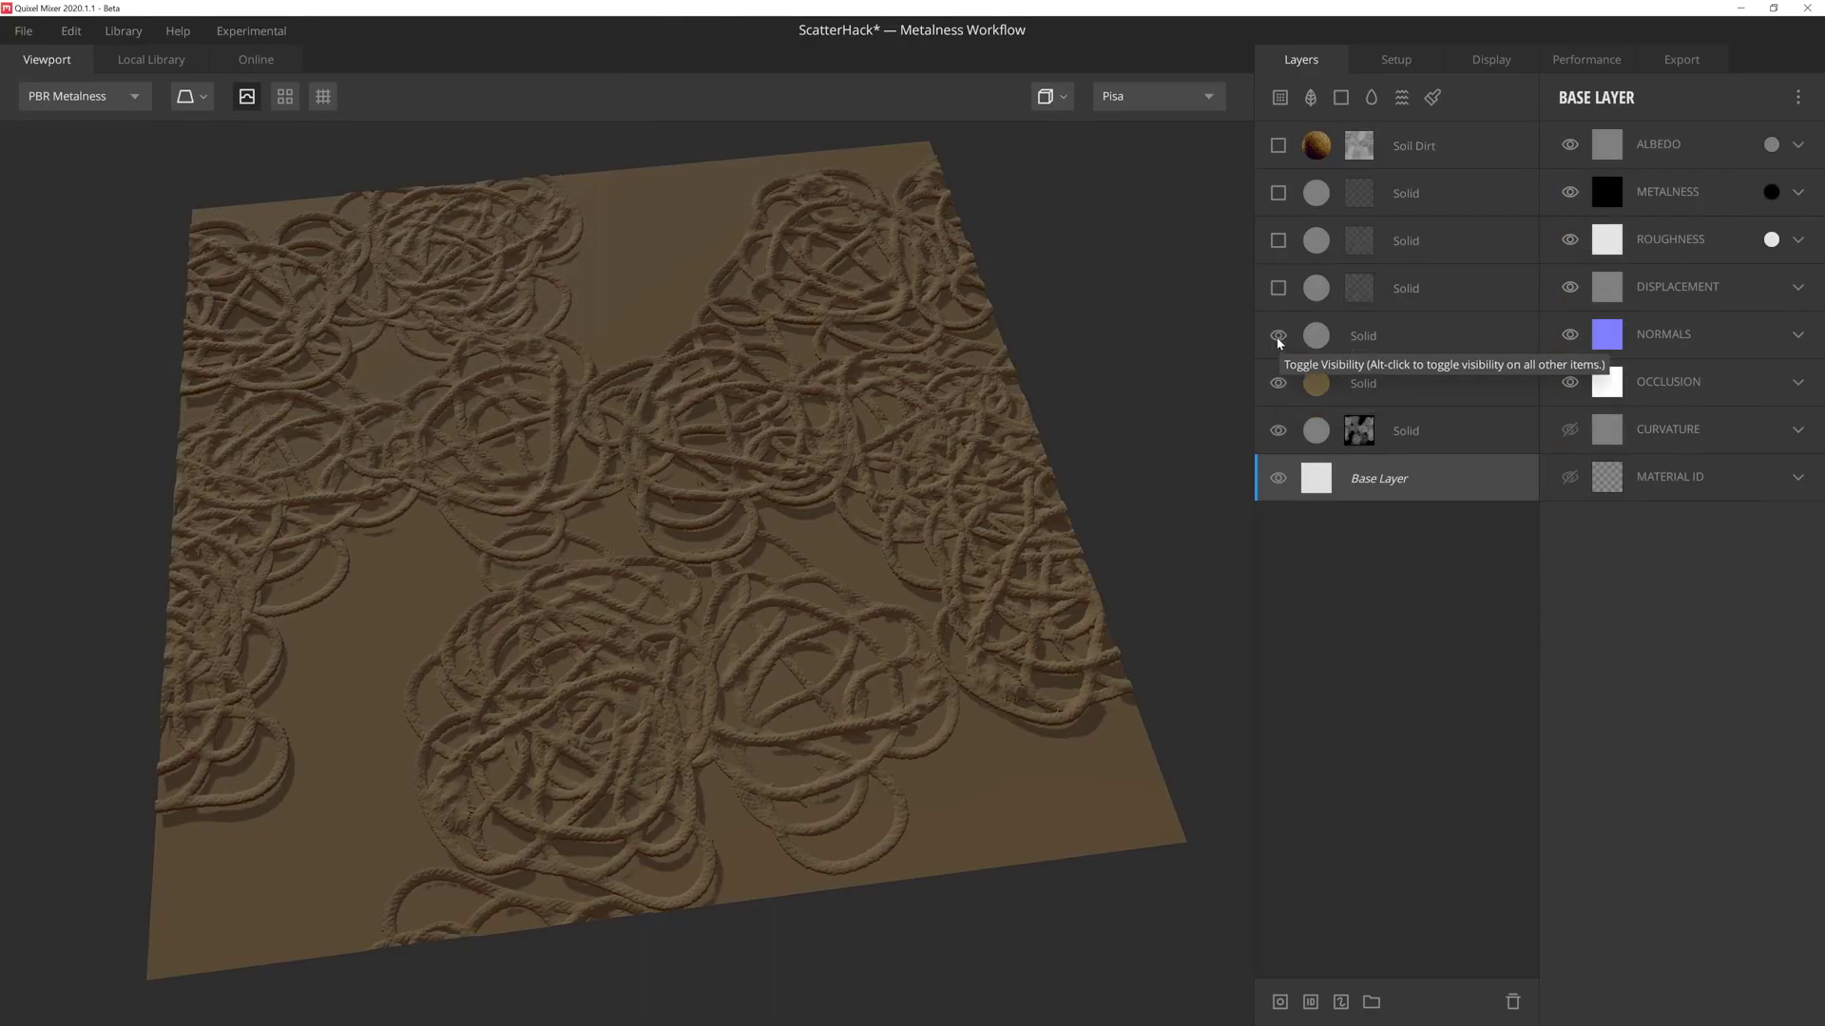
pyautogui.click(1277, 336)
pyautogui.click(1278, 288)
pyautogui.click(1277, 240)
pyautogui.click(1278, 193)
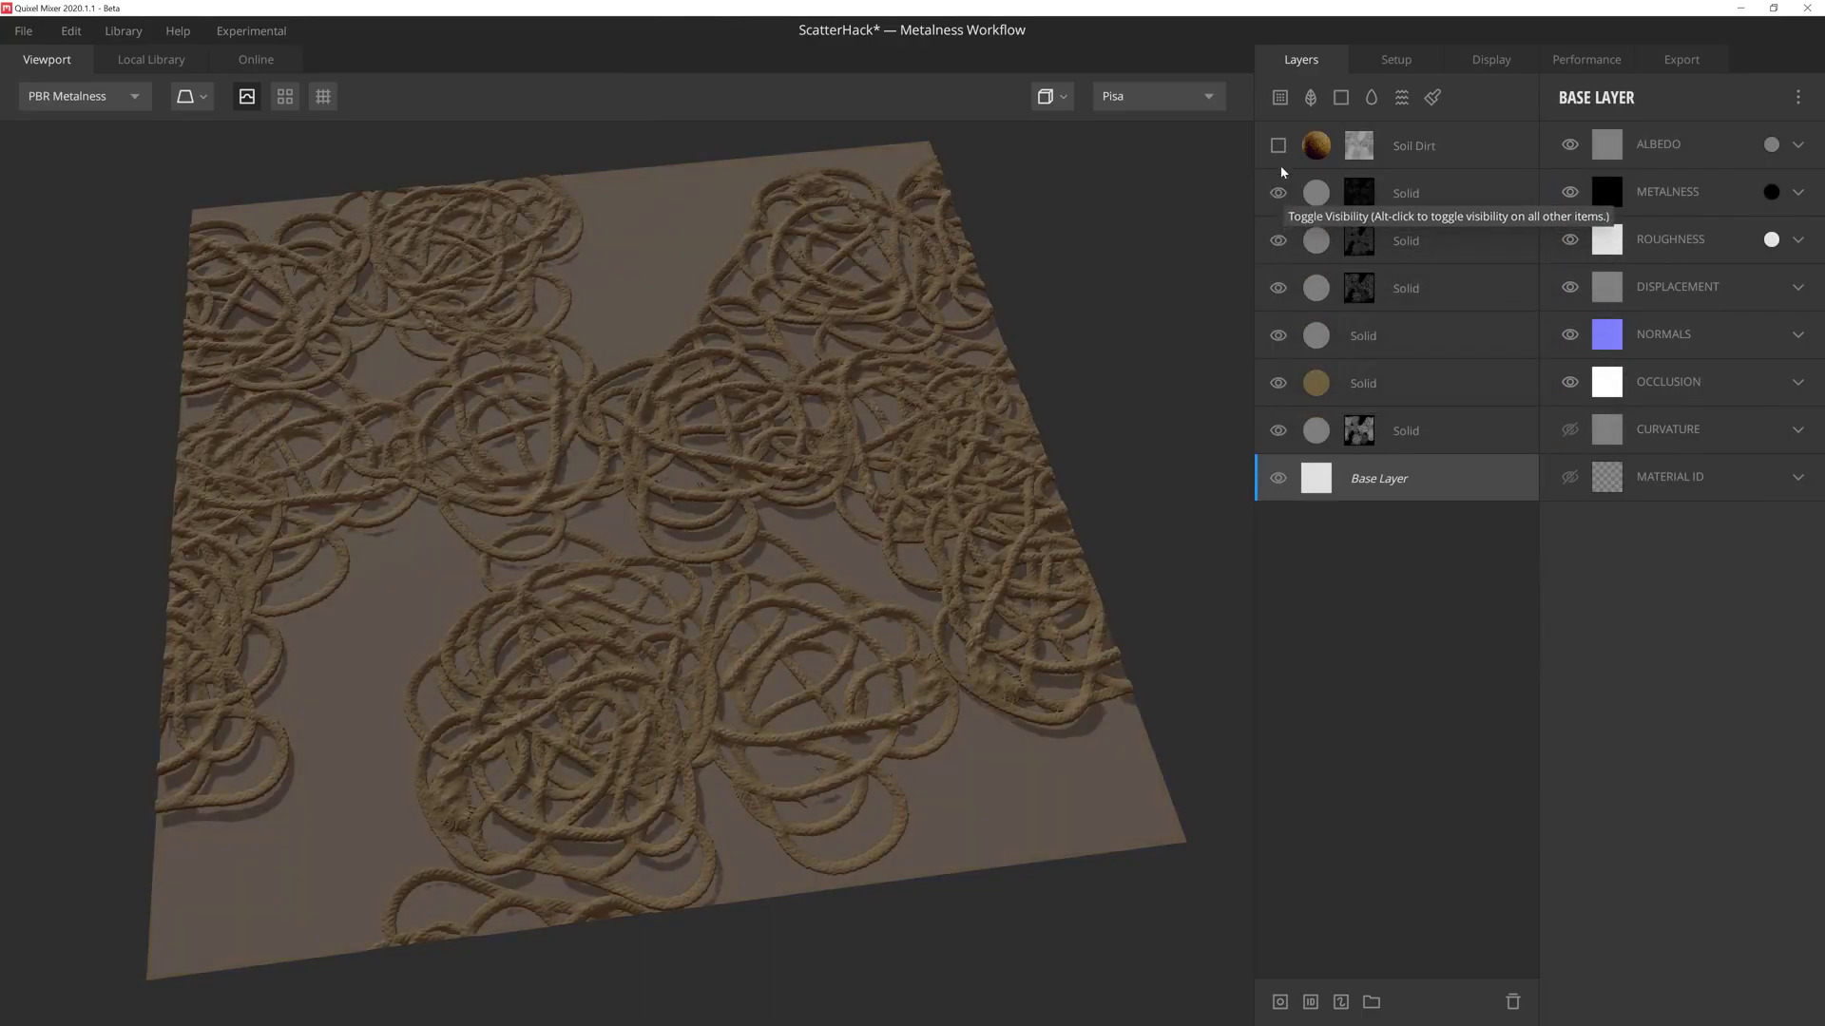
pyautogui.click(1278, 145)
pyautogui.moveTo(1210, 234); pyautogui.dragTo(1031, 379)
pyautogui.scroll(5, 1008, 370)
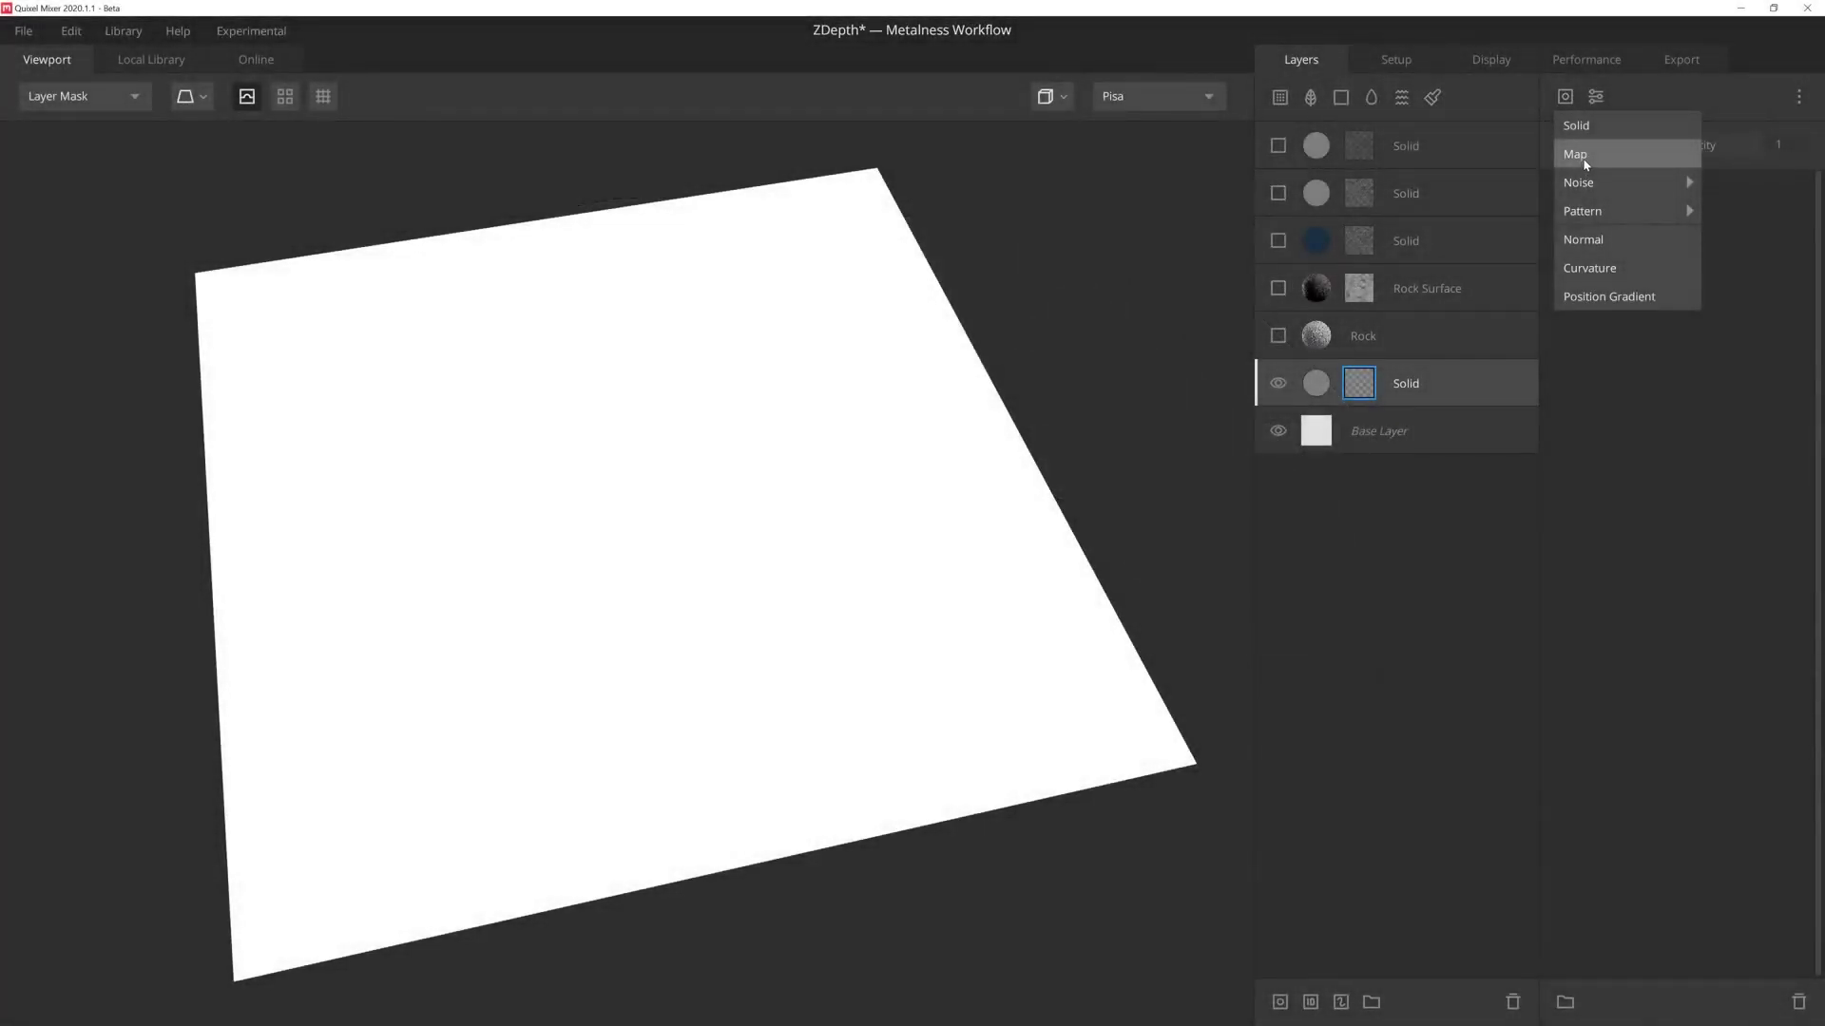
# - Choose an image map as the new mask type for the bottom Solid layer
pyautogui.click(1577, 154)
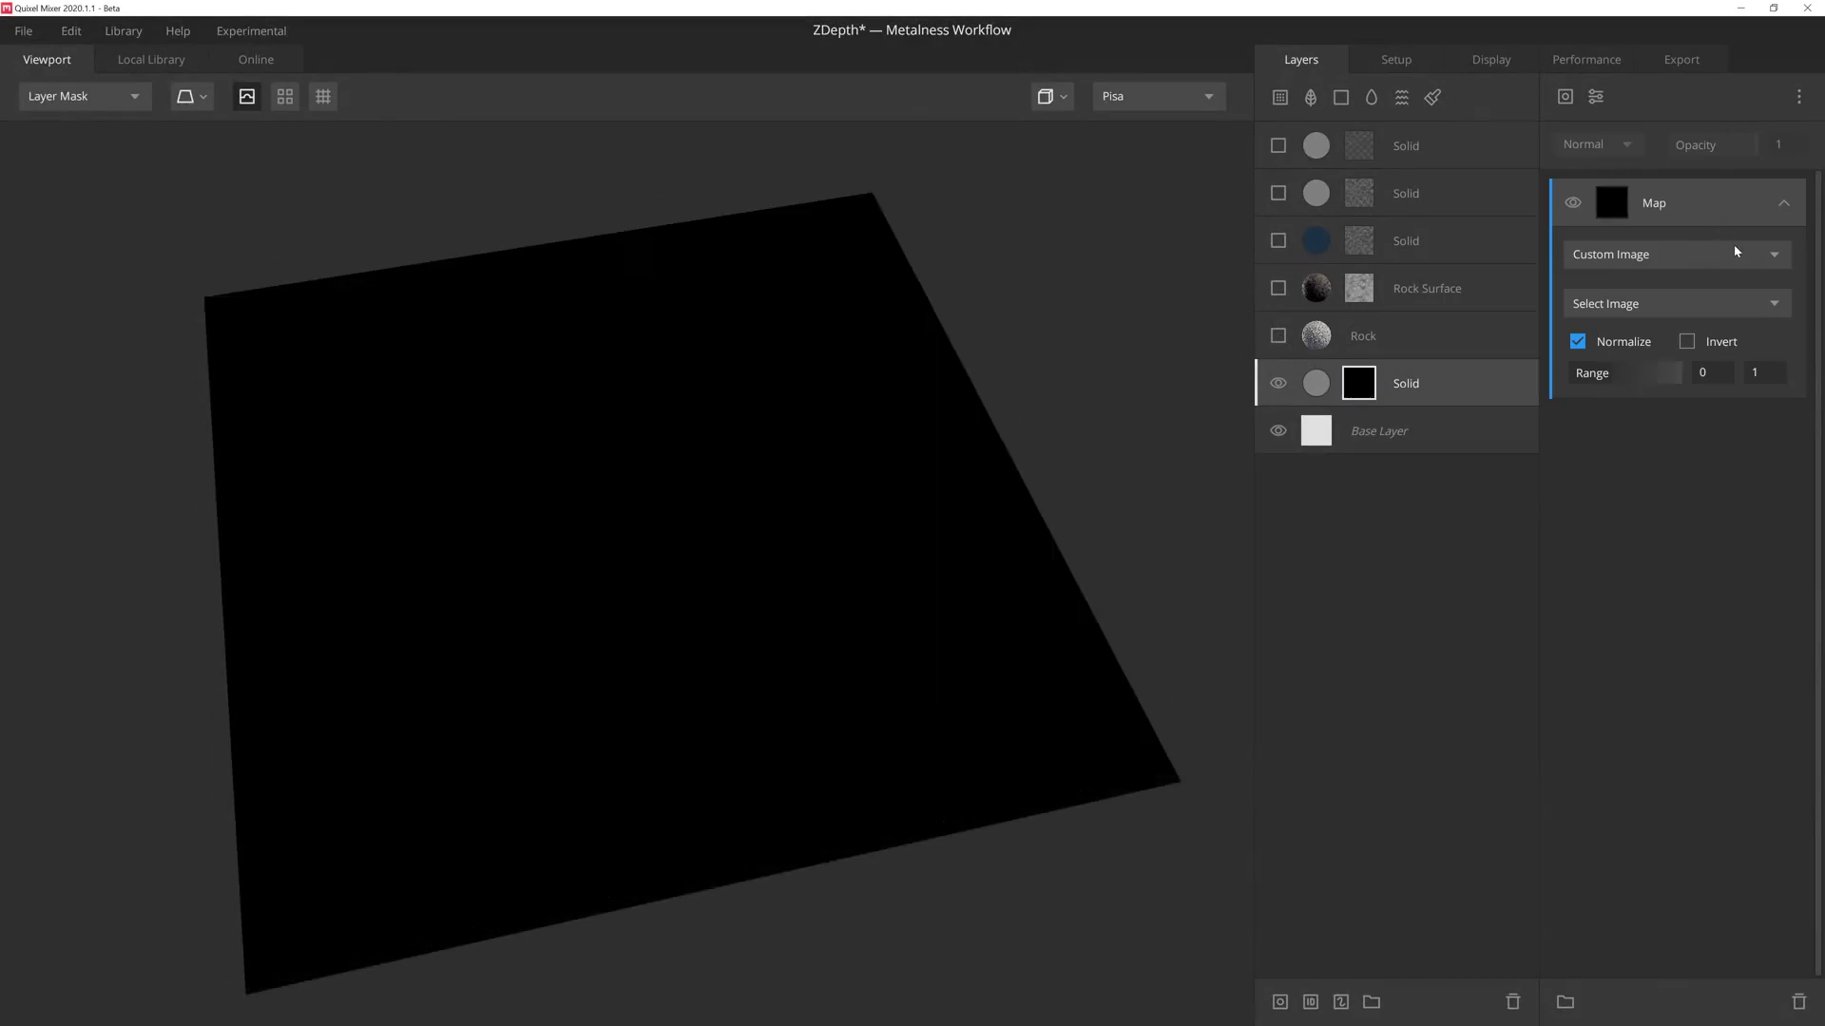
# - Load the RockGrab image from disk as the Solid layer's custom mask image
pyautogui.click(1774, 302)
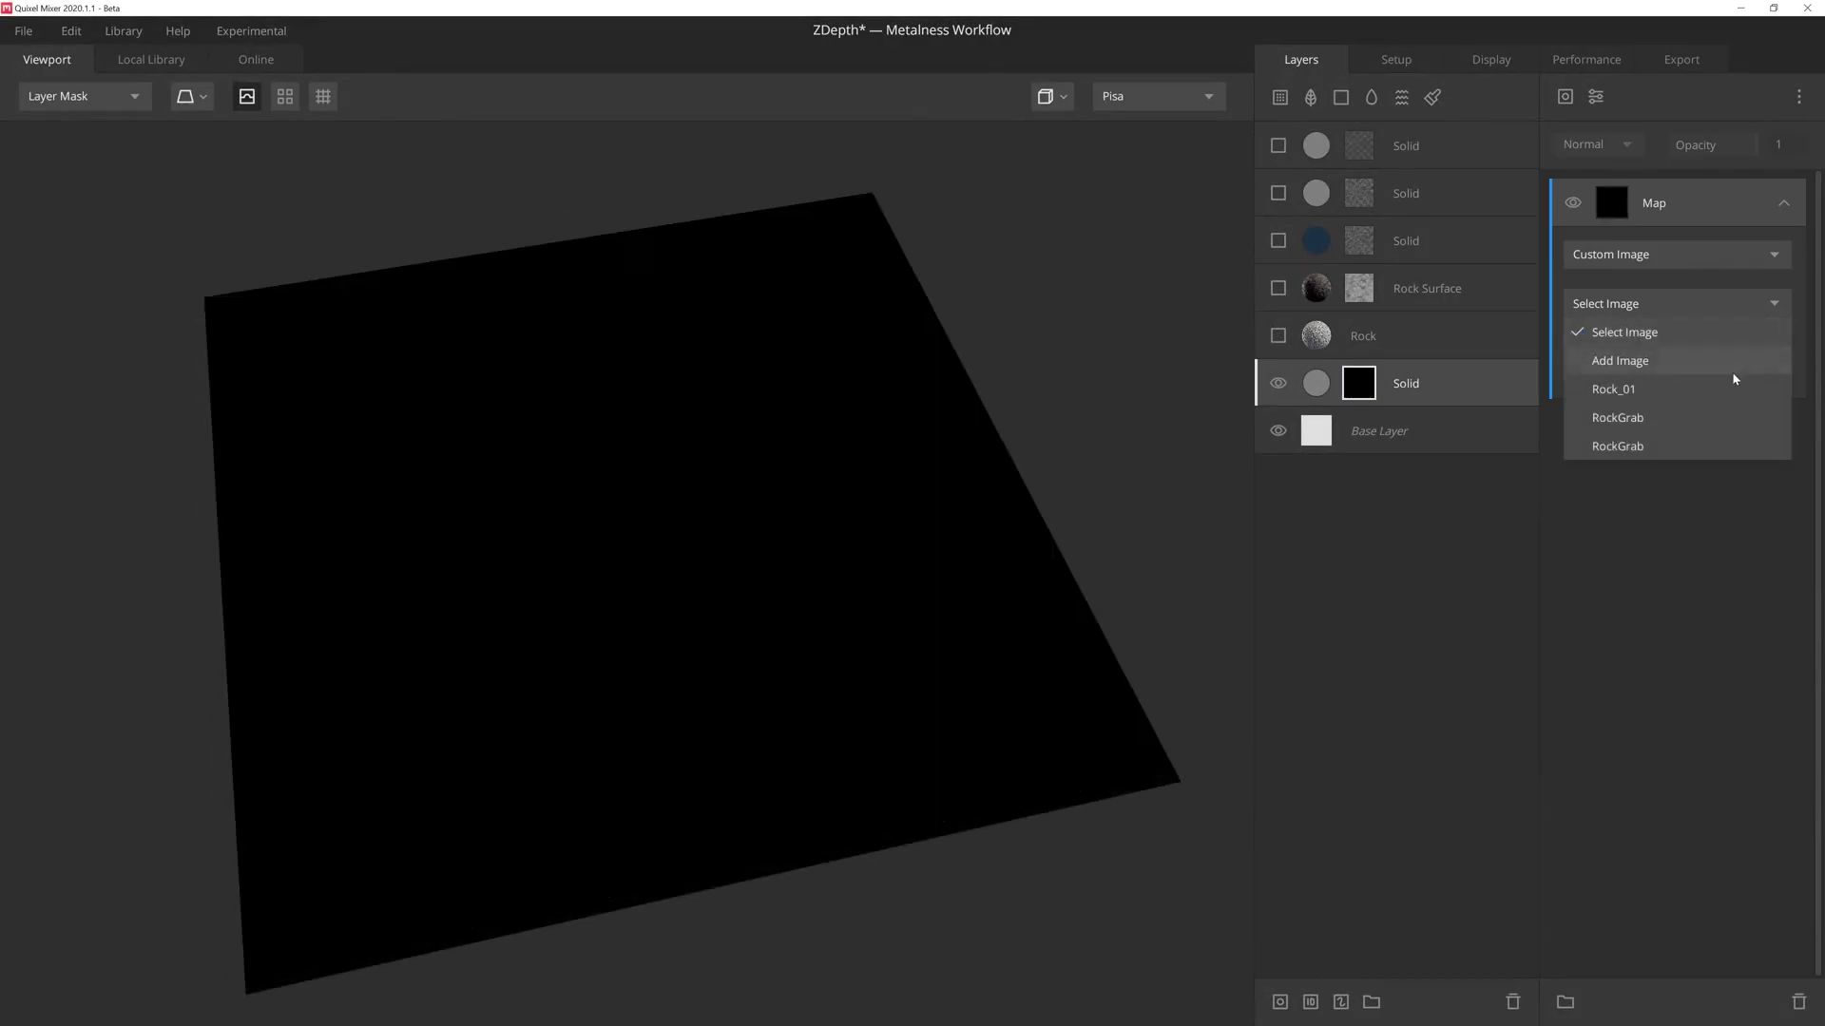
pyautogui.click(1732, 365)
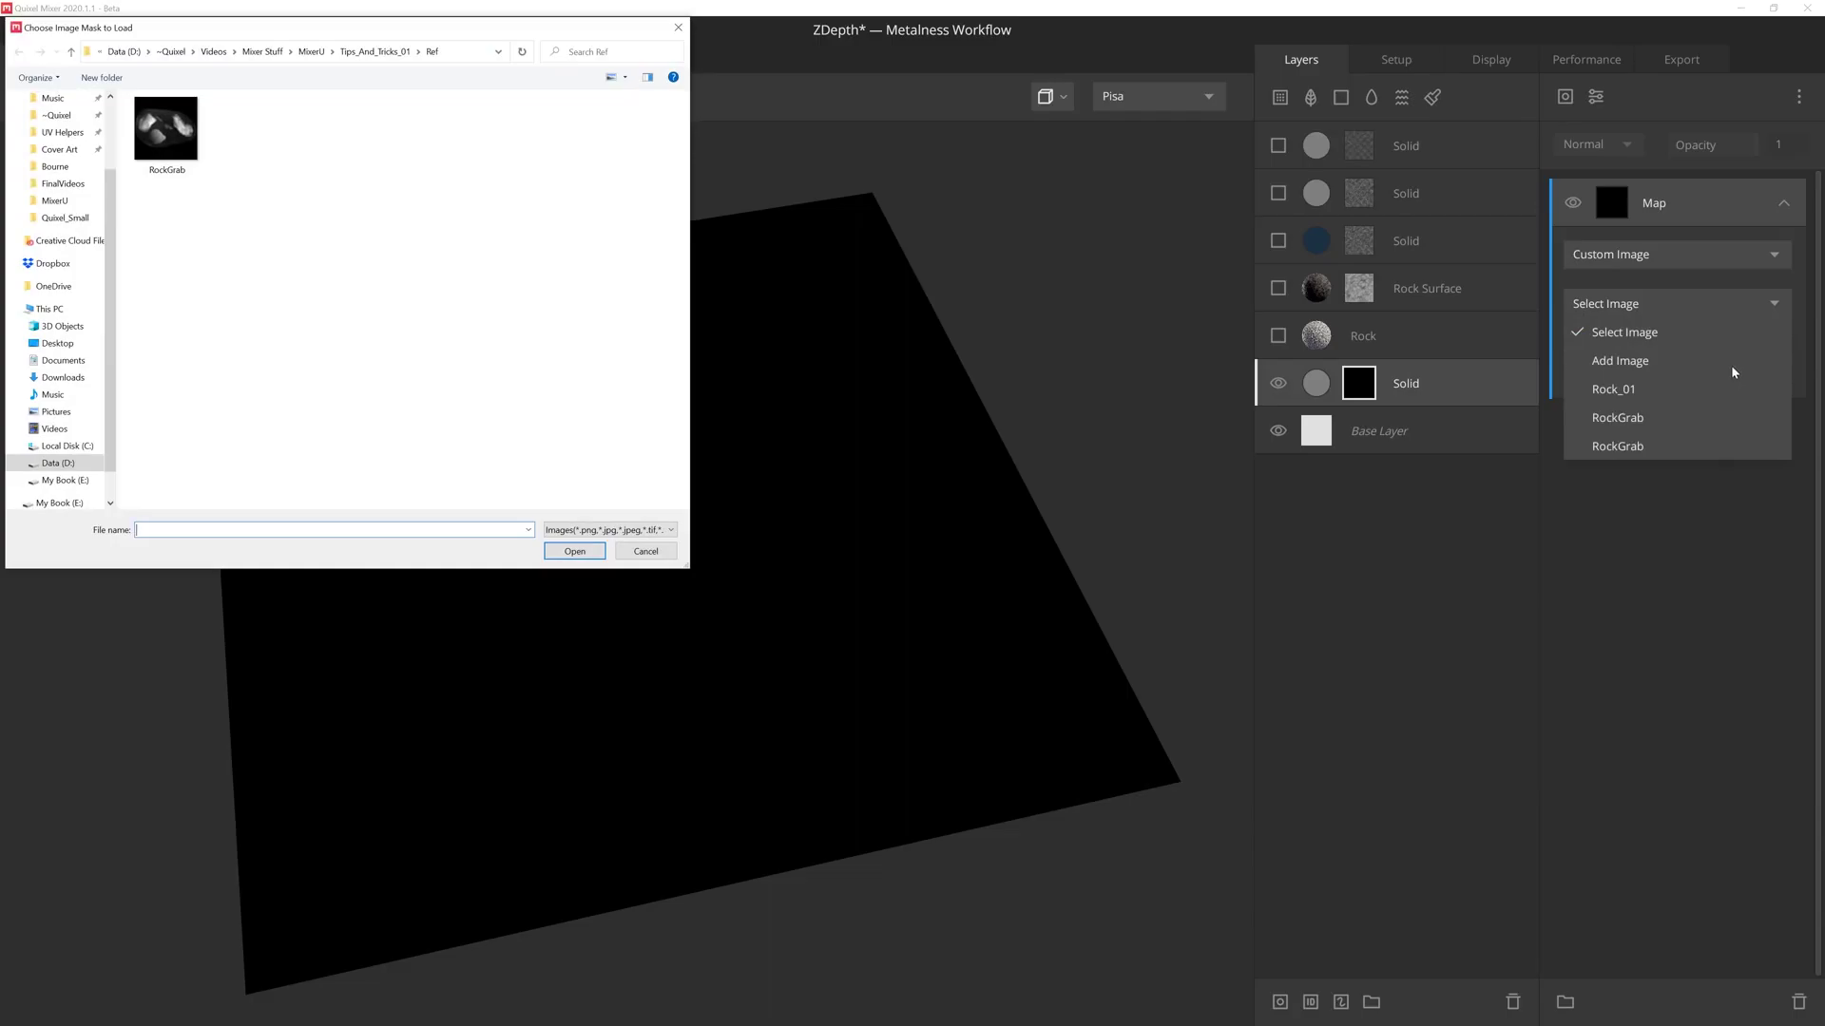
pyautogui.doubleClick(151, 123)
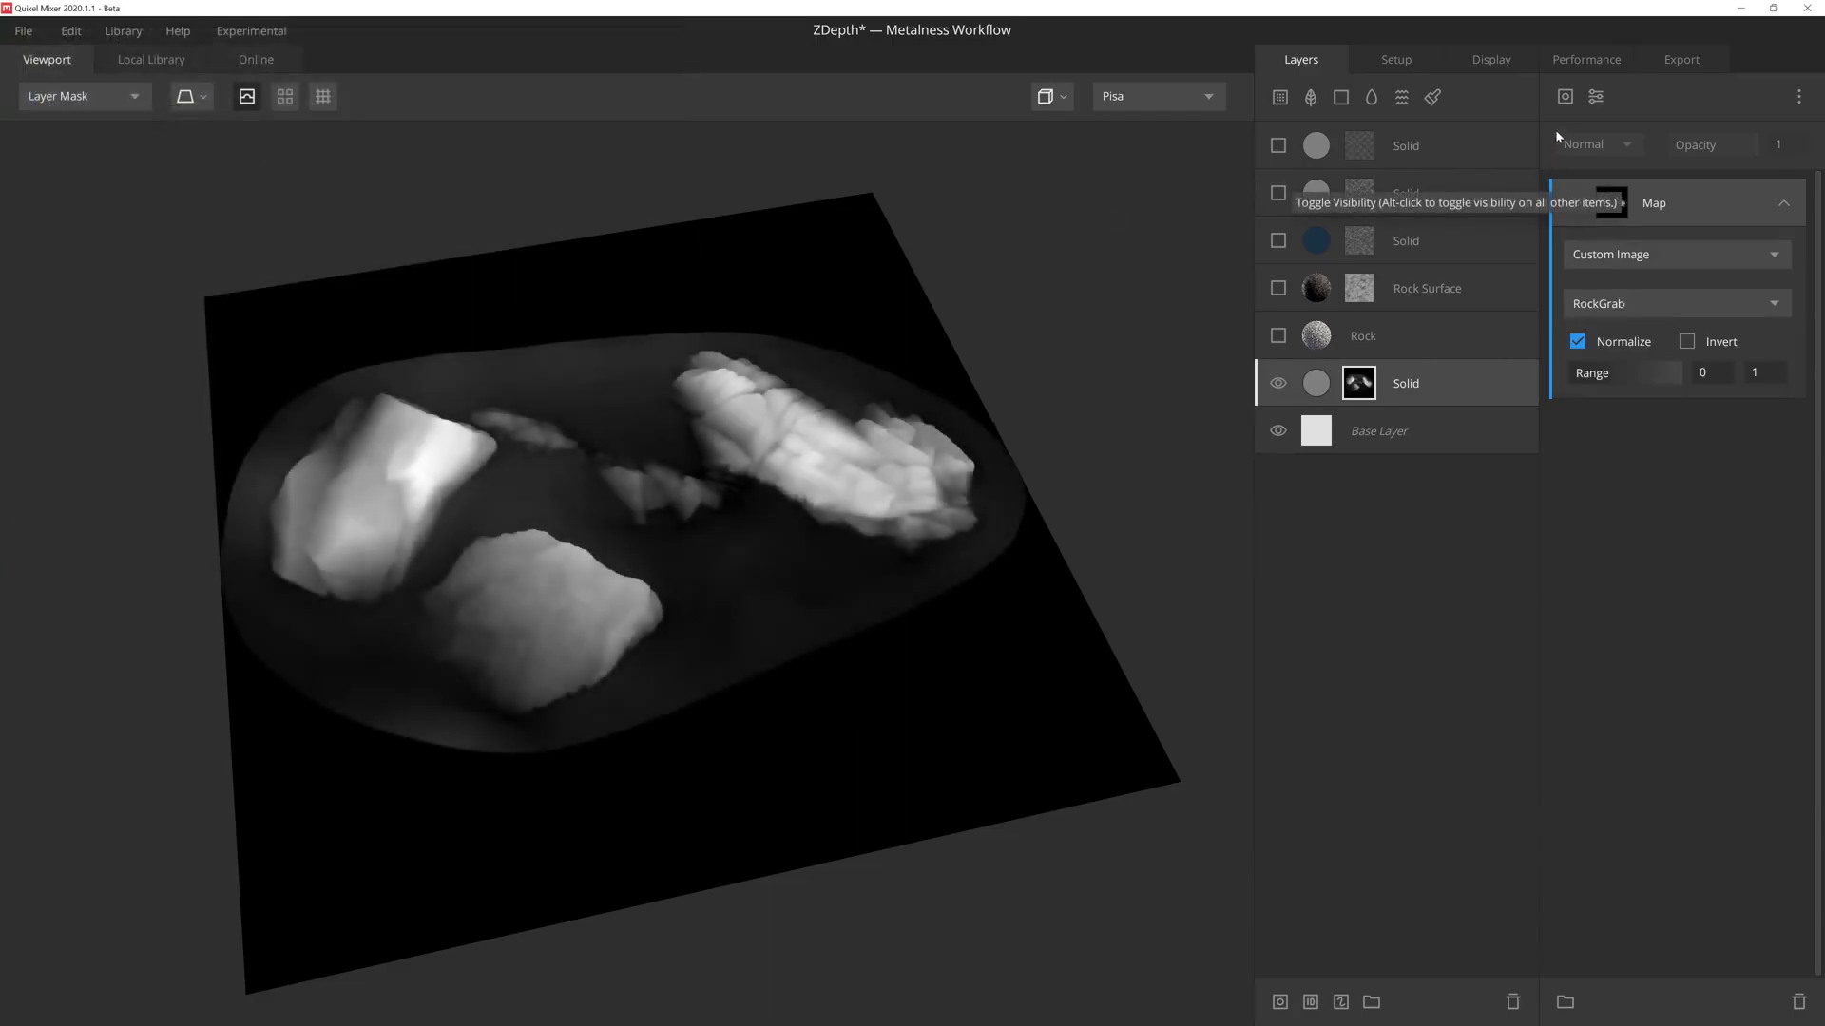
# - Add a Scatter modifier and raise its Density to 100 for a dense rocky pattern
pyautogui.click(1594, 96)
pyautogui.click(1642, 385)
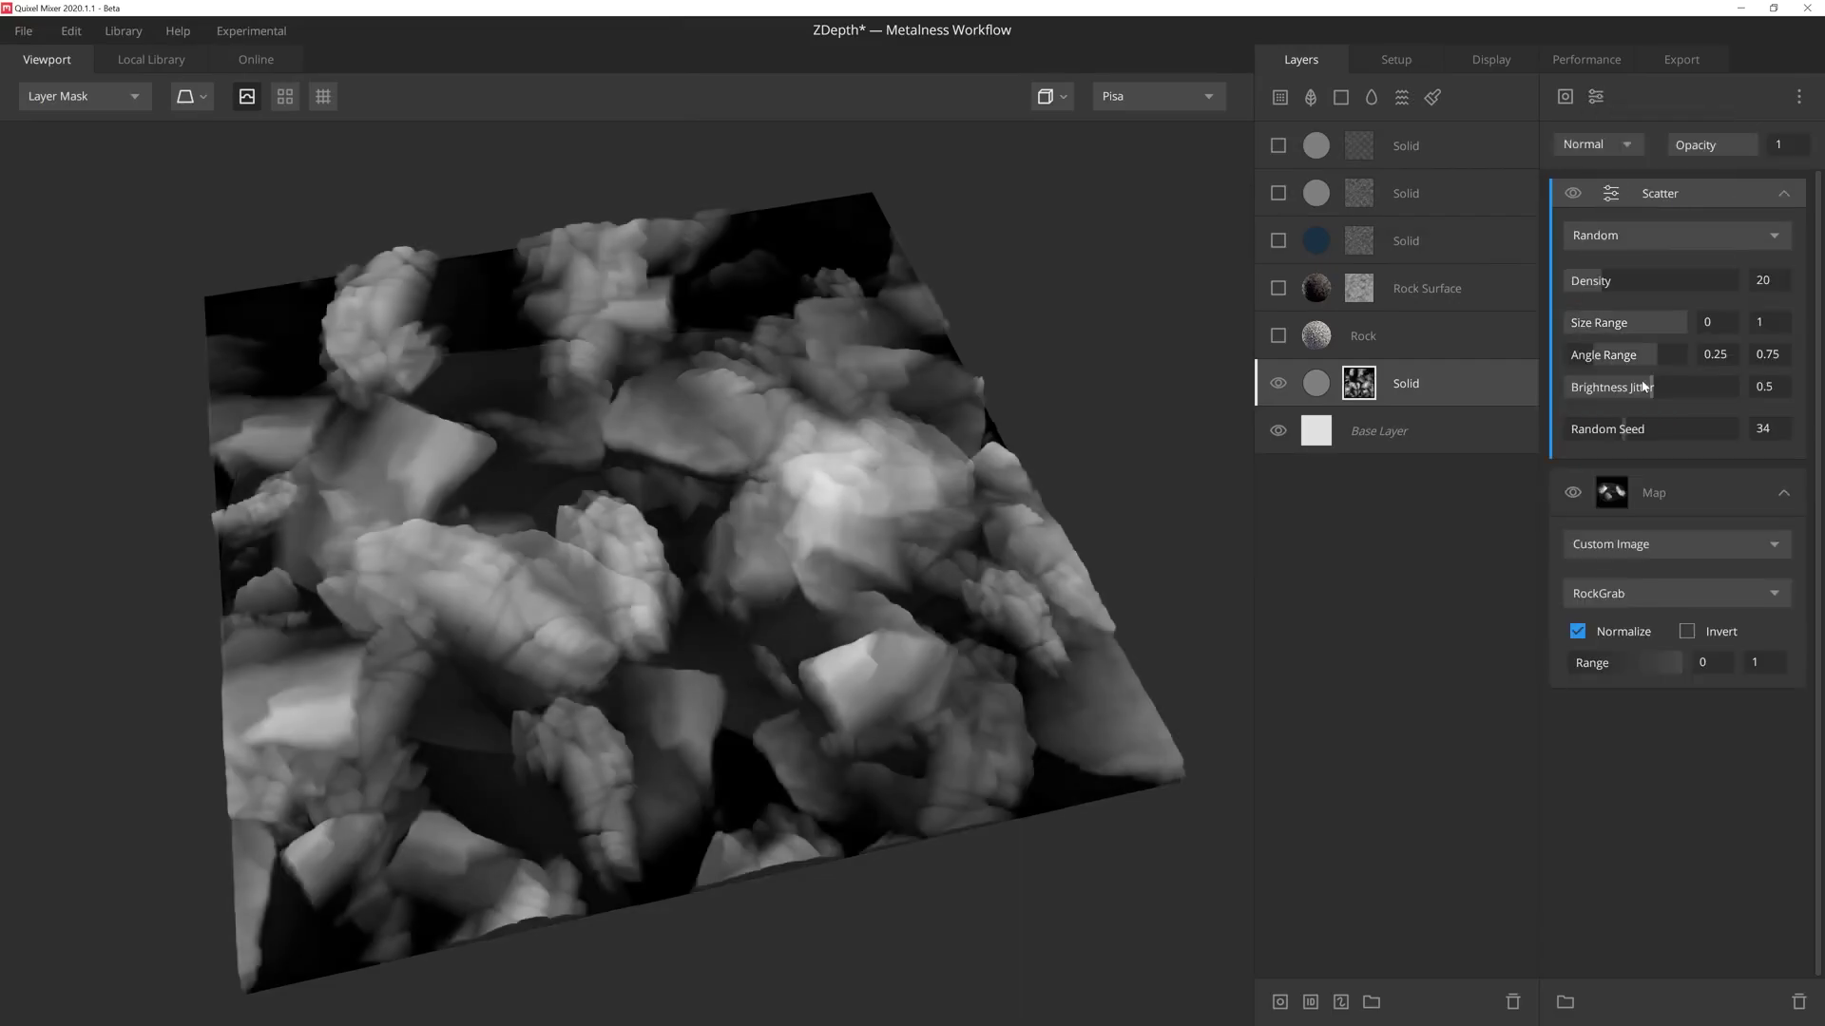
pyautogui.moveTo(1641, 322)
pyautogui.mouseDown()
pyautogui.moveTo(1576, 353)
pyautogui.moveTo(1667, 387)
pyautogui.moveTo(1633, 430)
pyautogui.mouseUp()
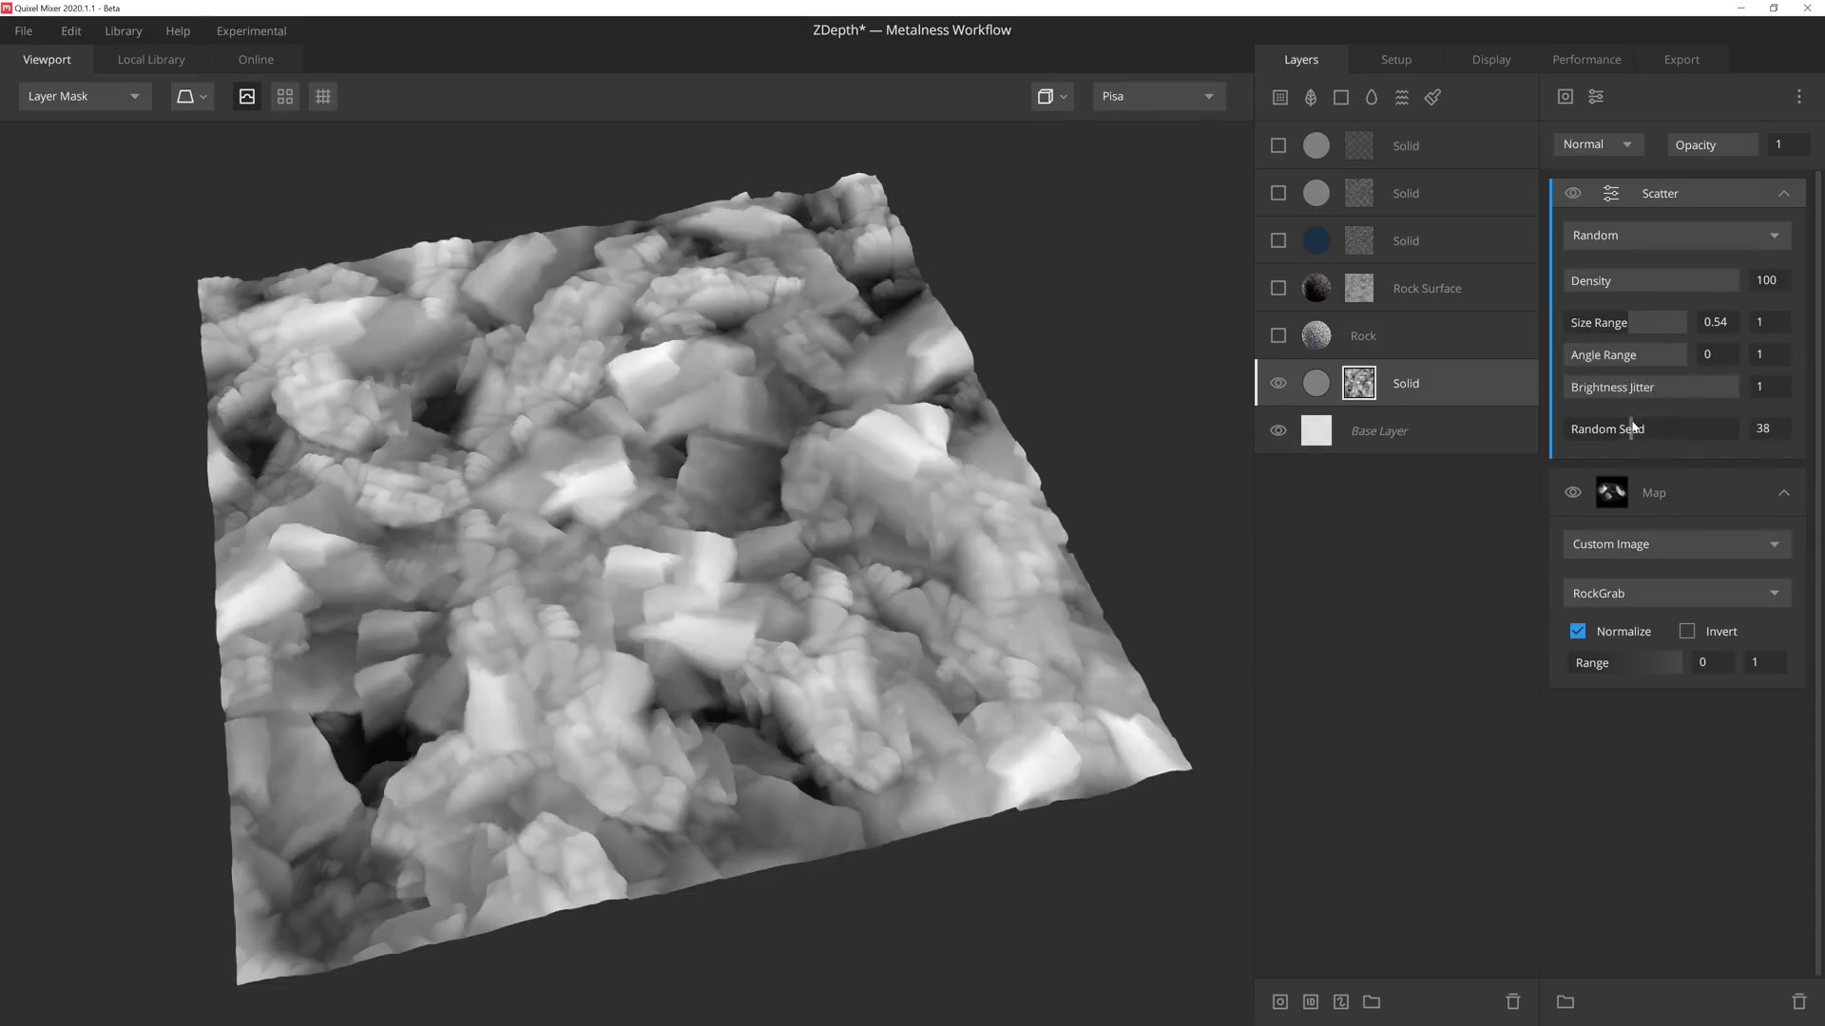
# - Add a Gradient Remap modifier and raise the low end of its Range
pyautogui.click(1594, 96)
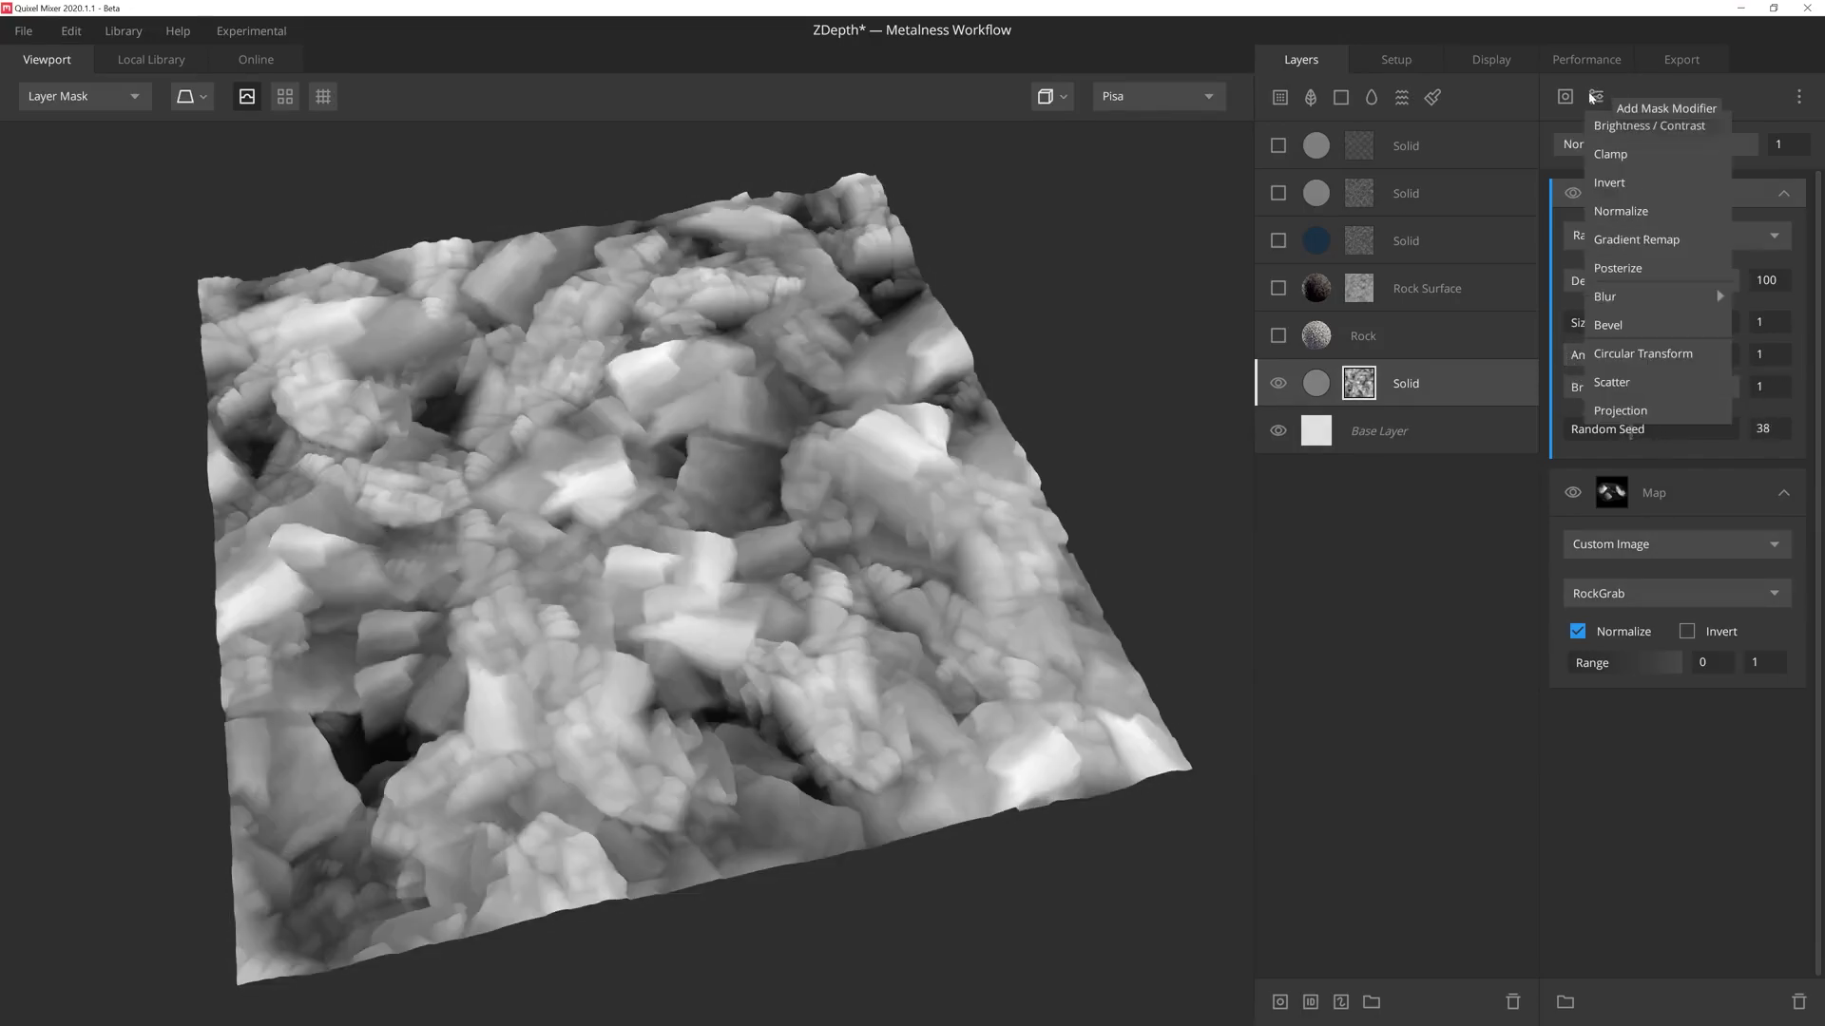
pyautogui.click(1647, 239)
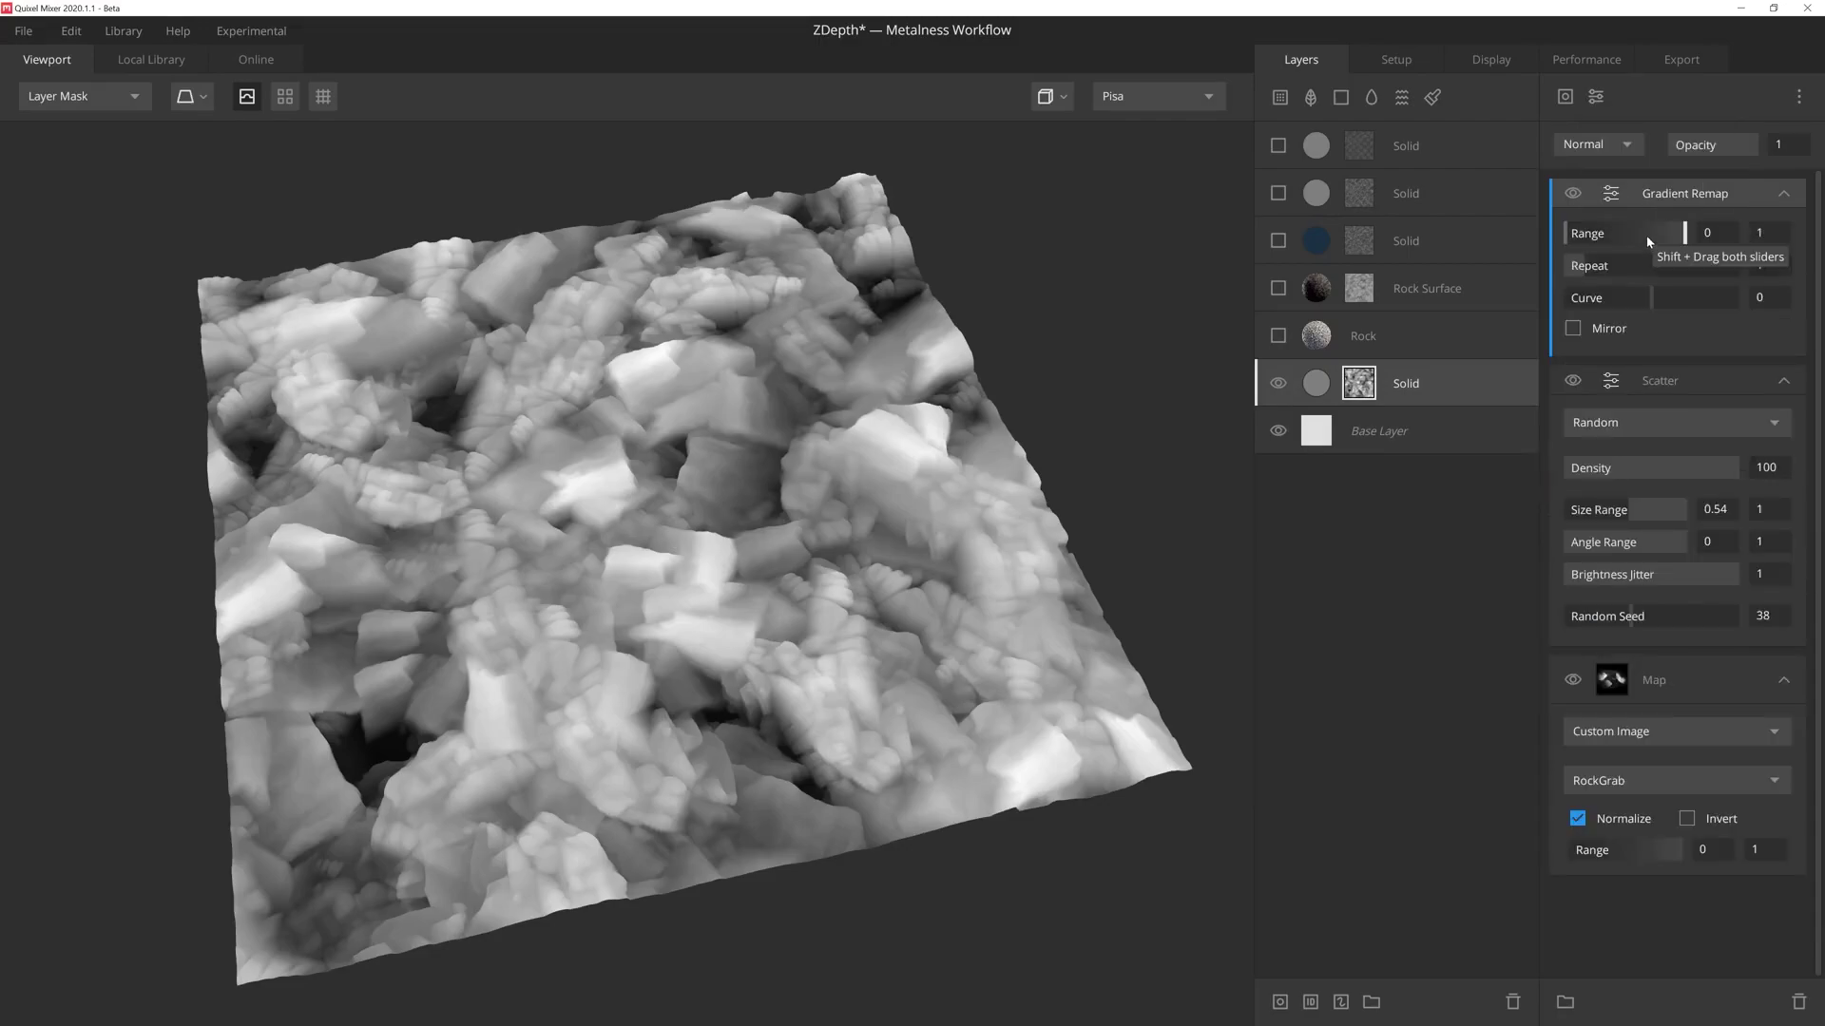
pyautogui.moveTo(1567, 232); pyautogui.dragTo(1675, 236)
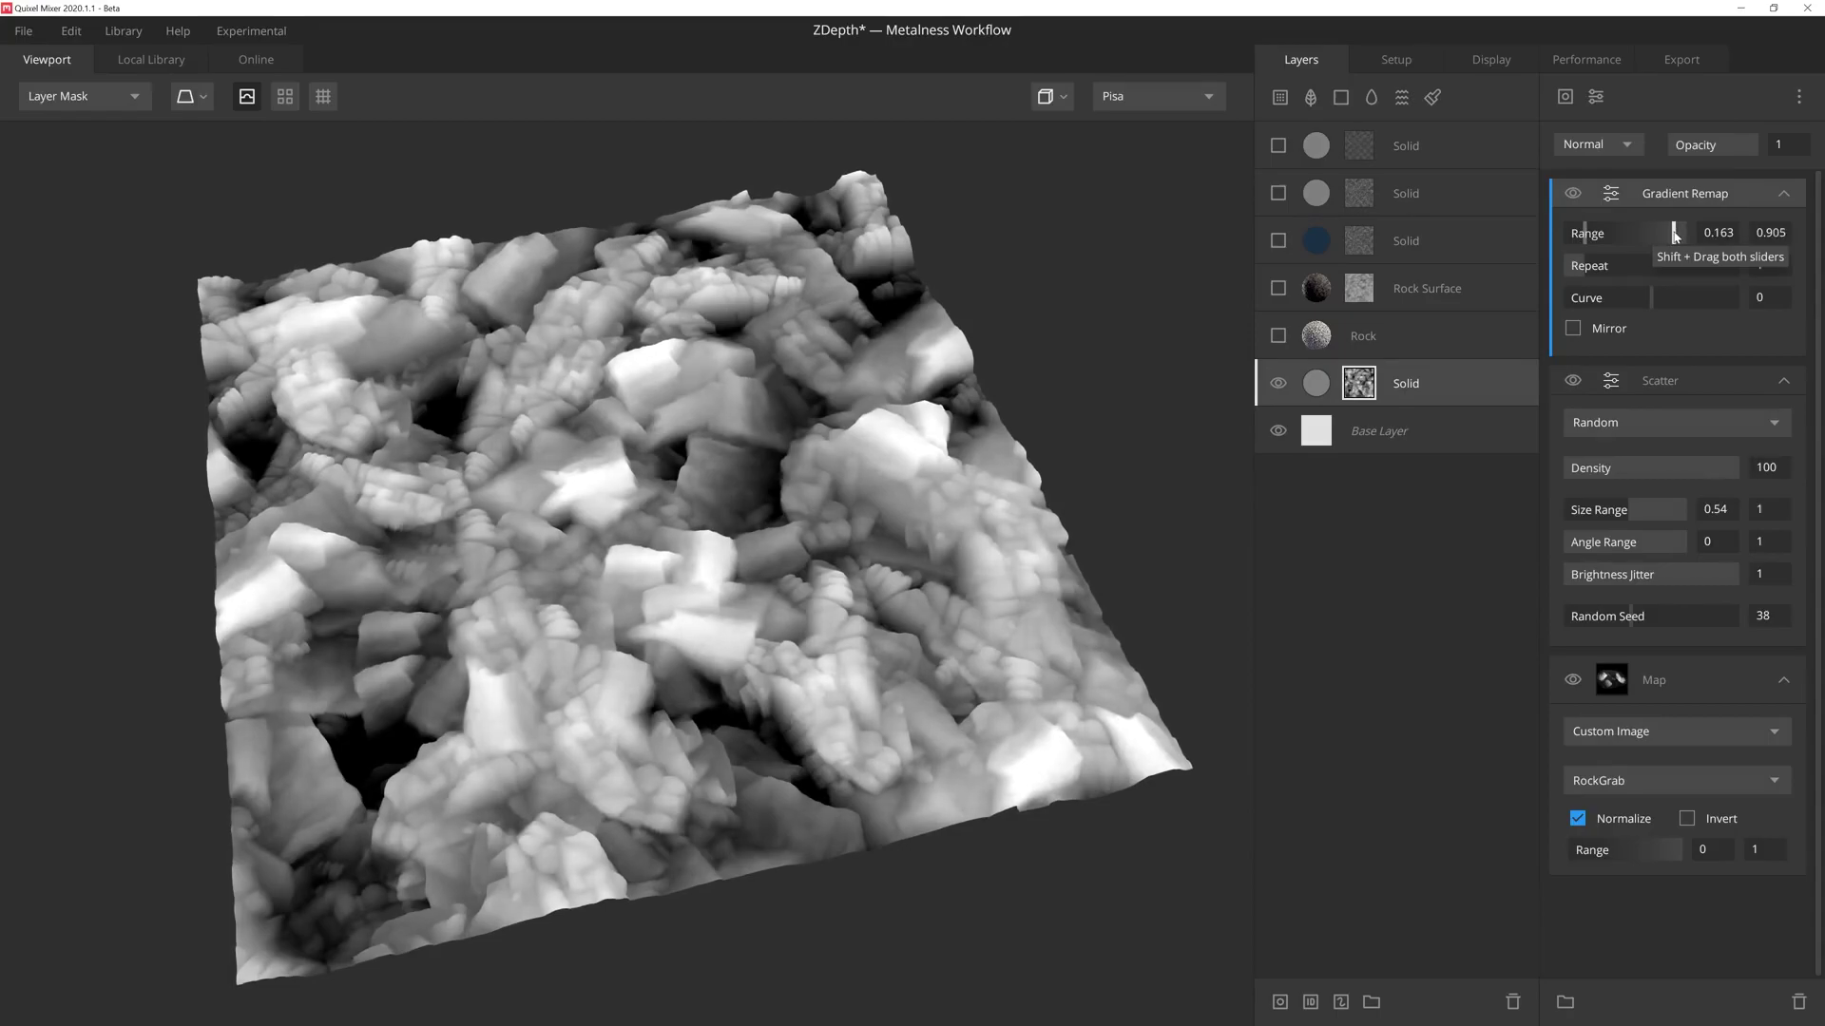
# - Switch the viewport to the full PBR render and unhide the Rock, Rock Surface and Solid layers
pyautogui.click(1321, 389)
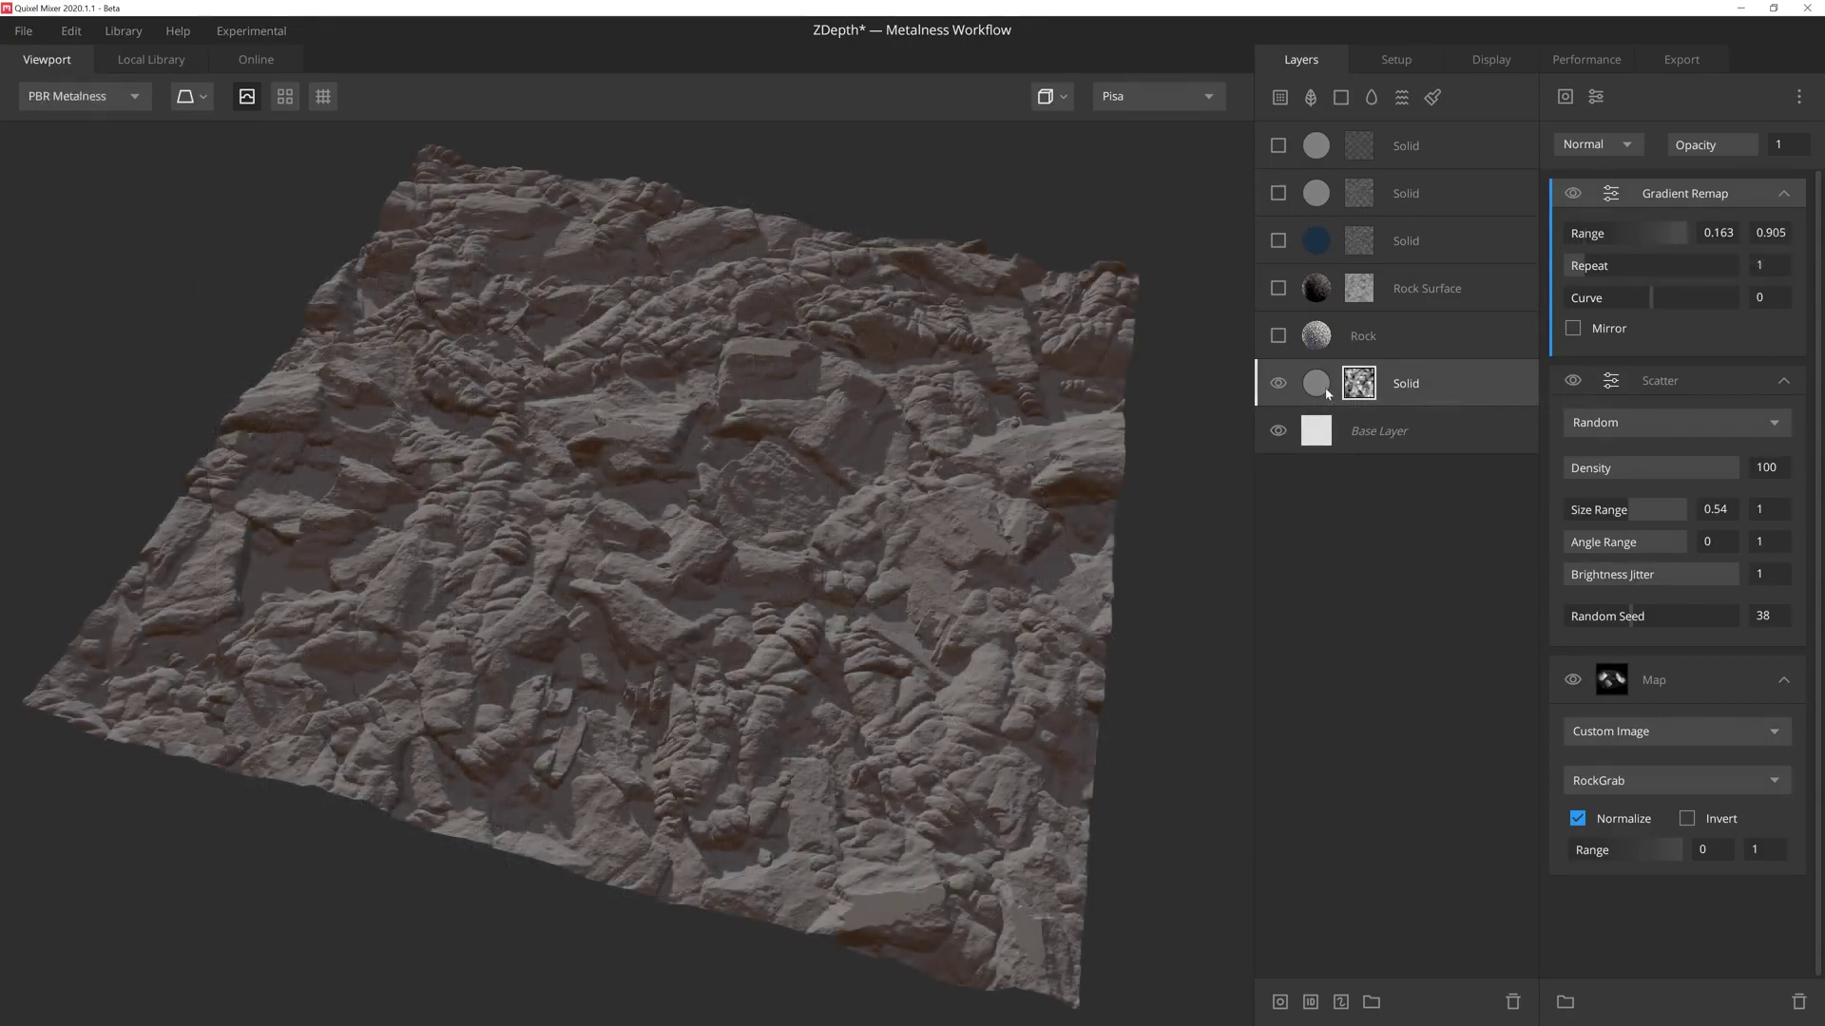
pyautogui.click(1277, 335)
pyautogui.click(1277, 288)
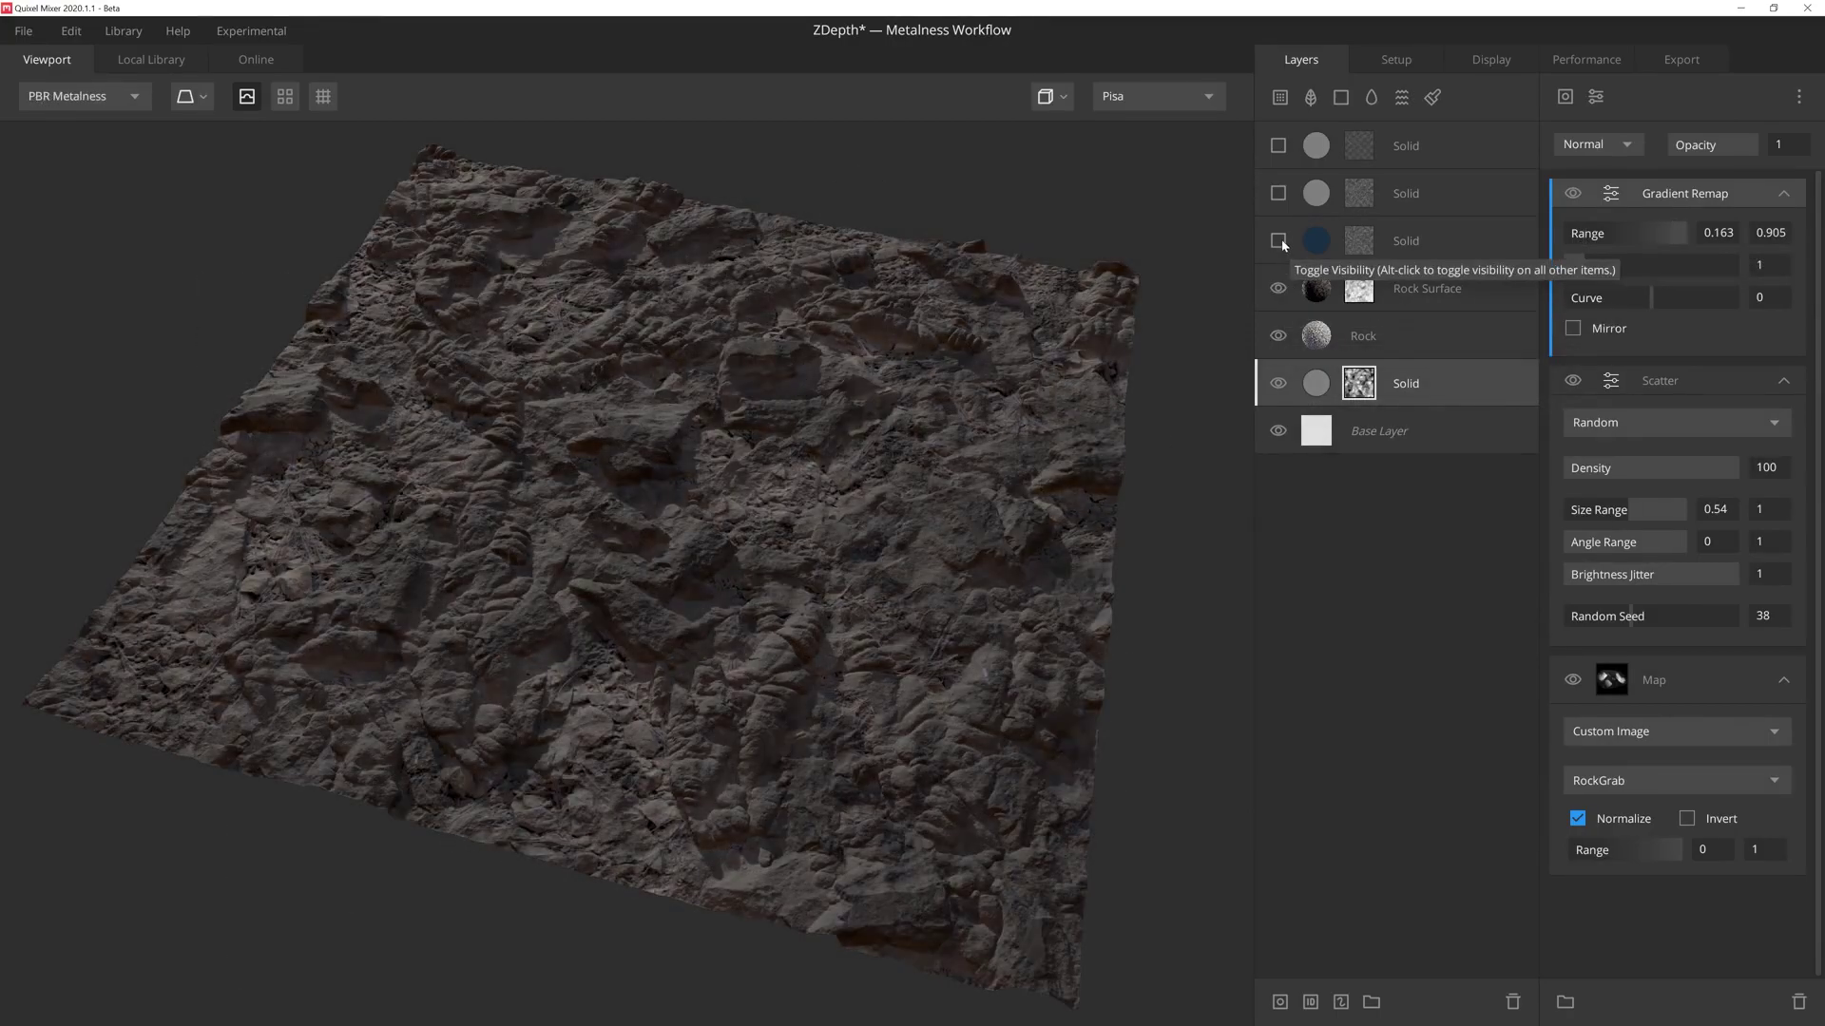
pyautogui.click(1277, 241)
pyautogui.click(1277, 193)
pyautogui.click(1278, 145)
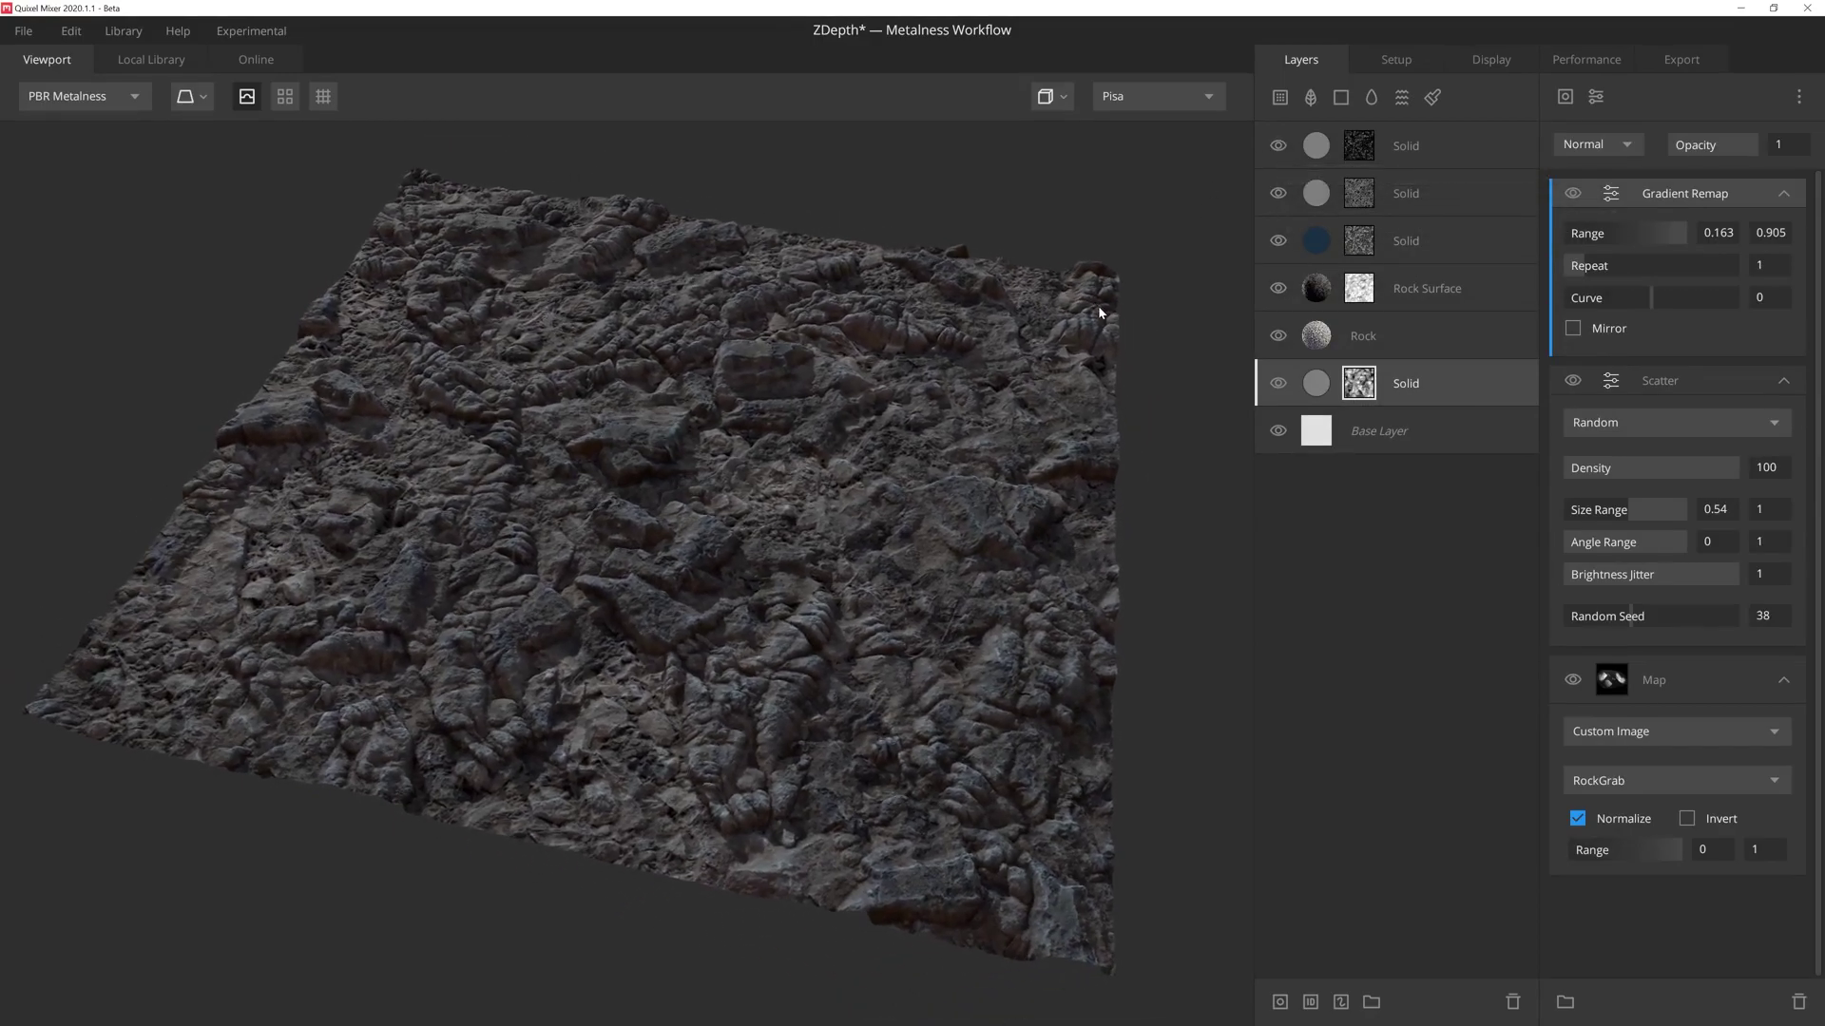
pyautogui.press('2')
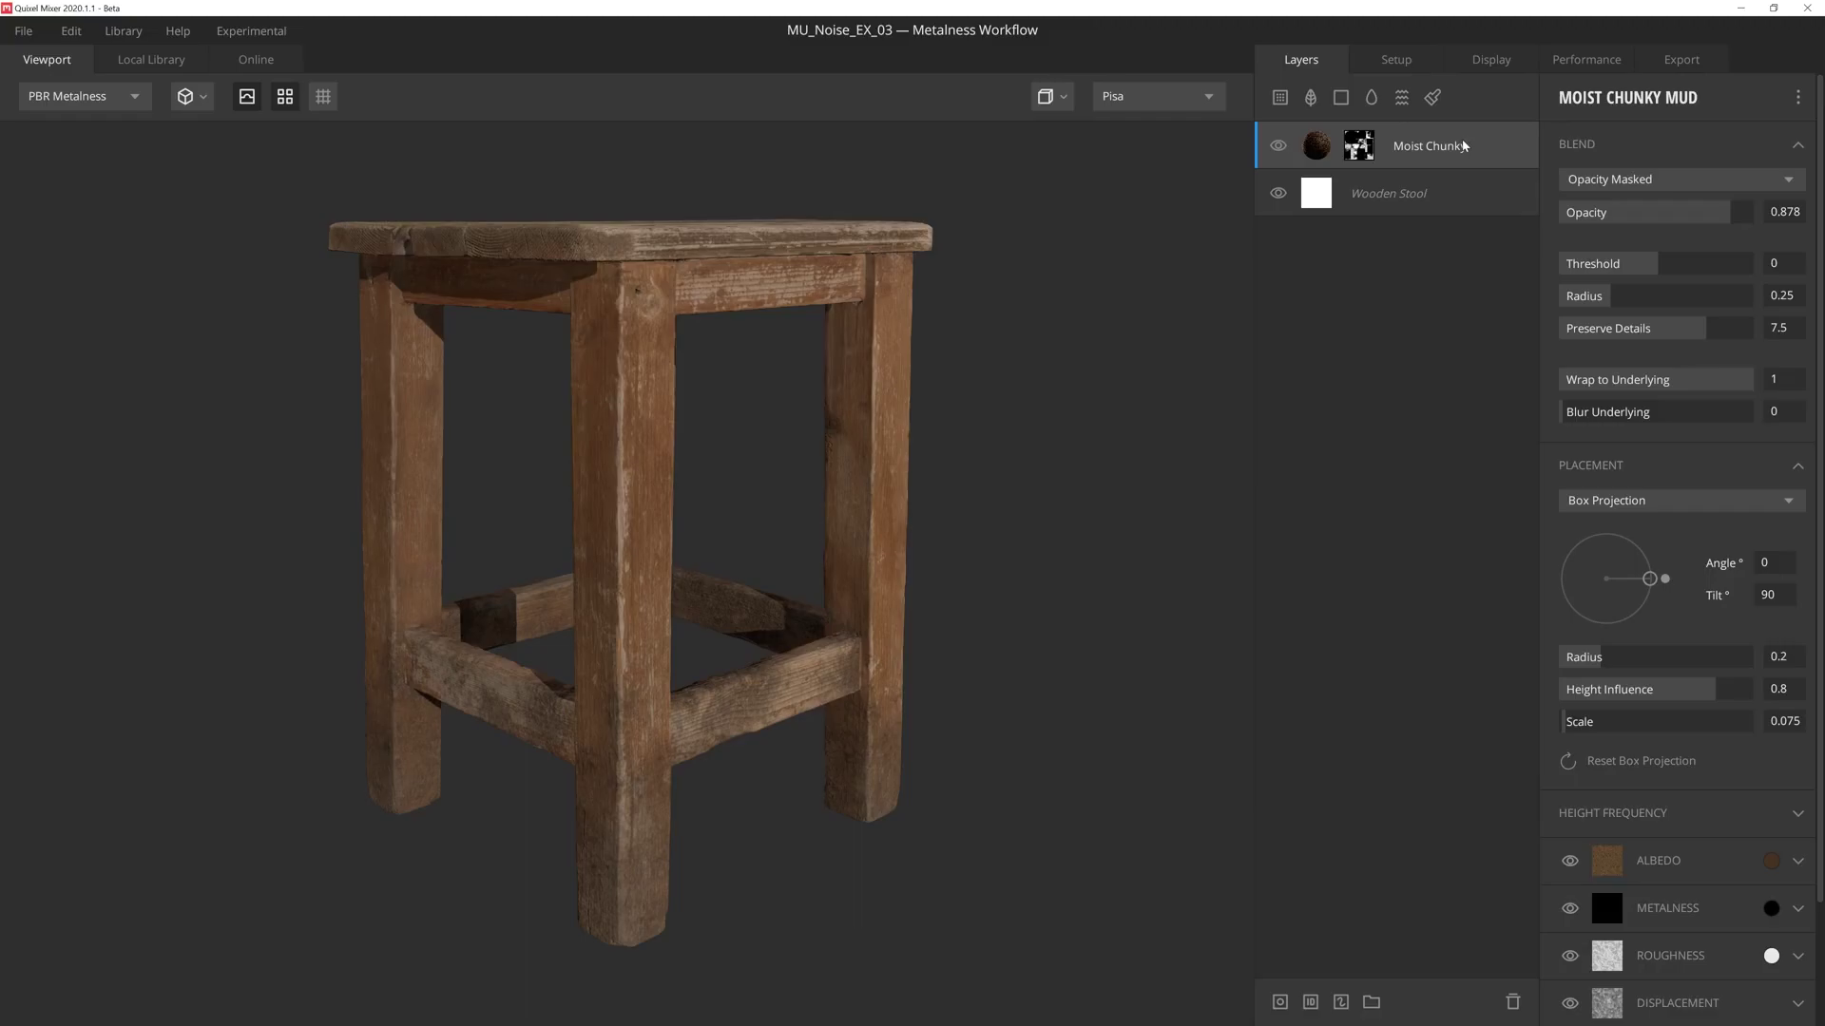
# - Group the Moist Chunky layer with Ctrl+G and expand the new group to show it inside
pyautogui.hotkey('ctrl', 'g')
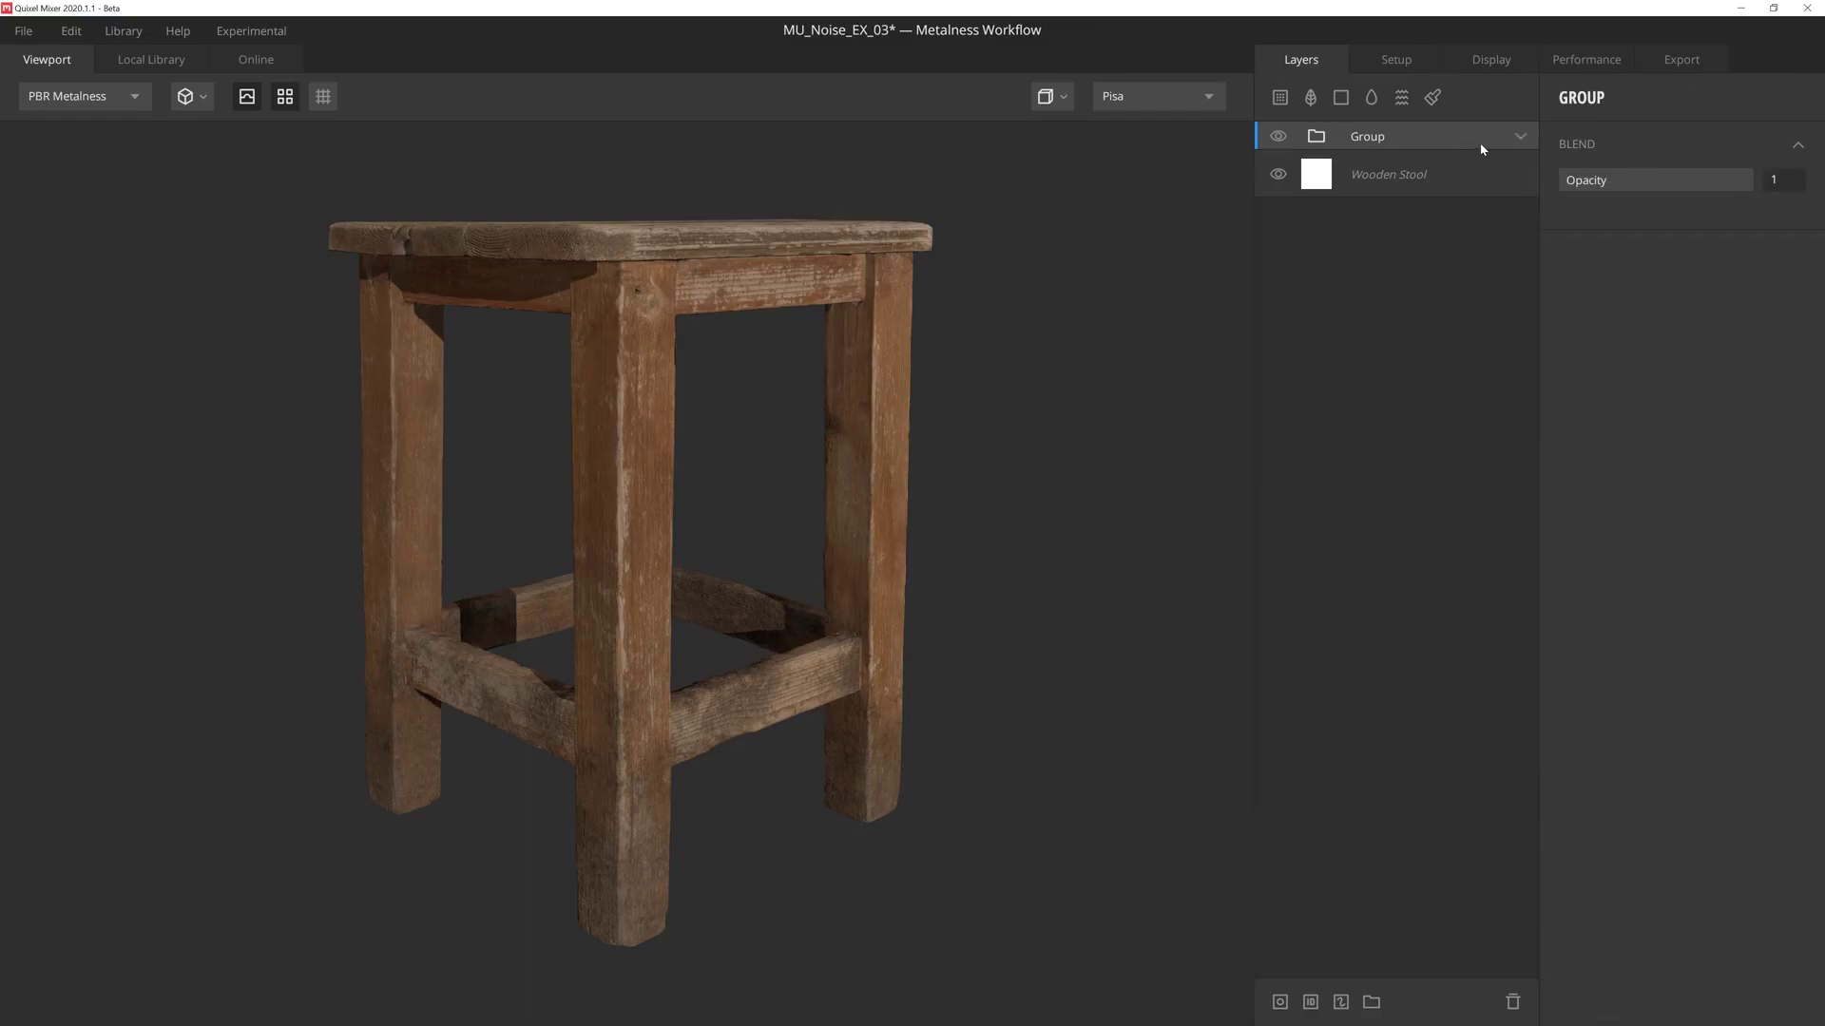
pyautogui.rightClick(1483, 142)
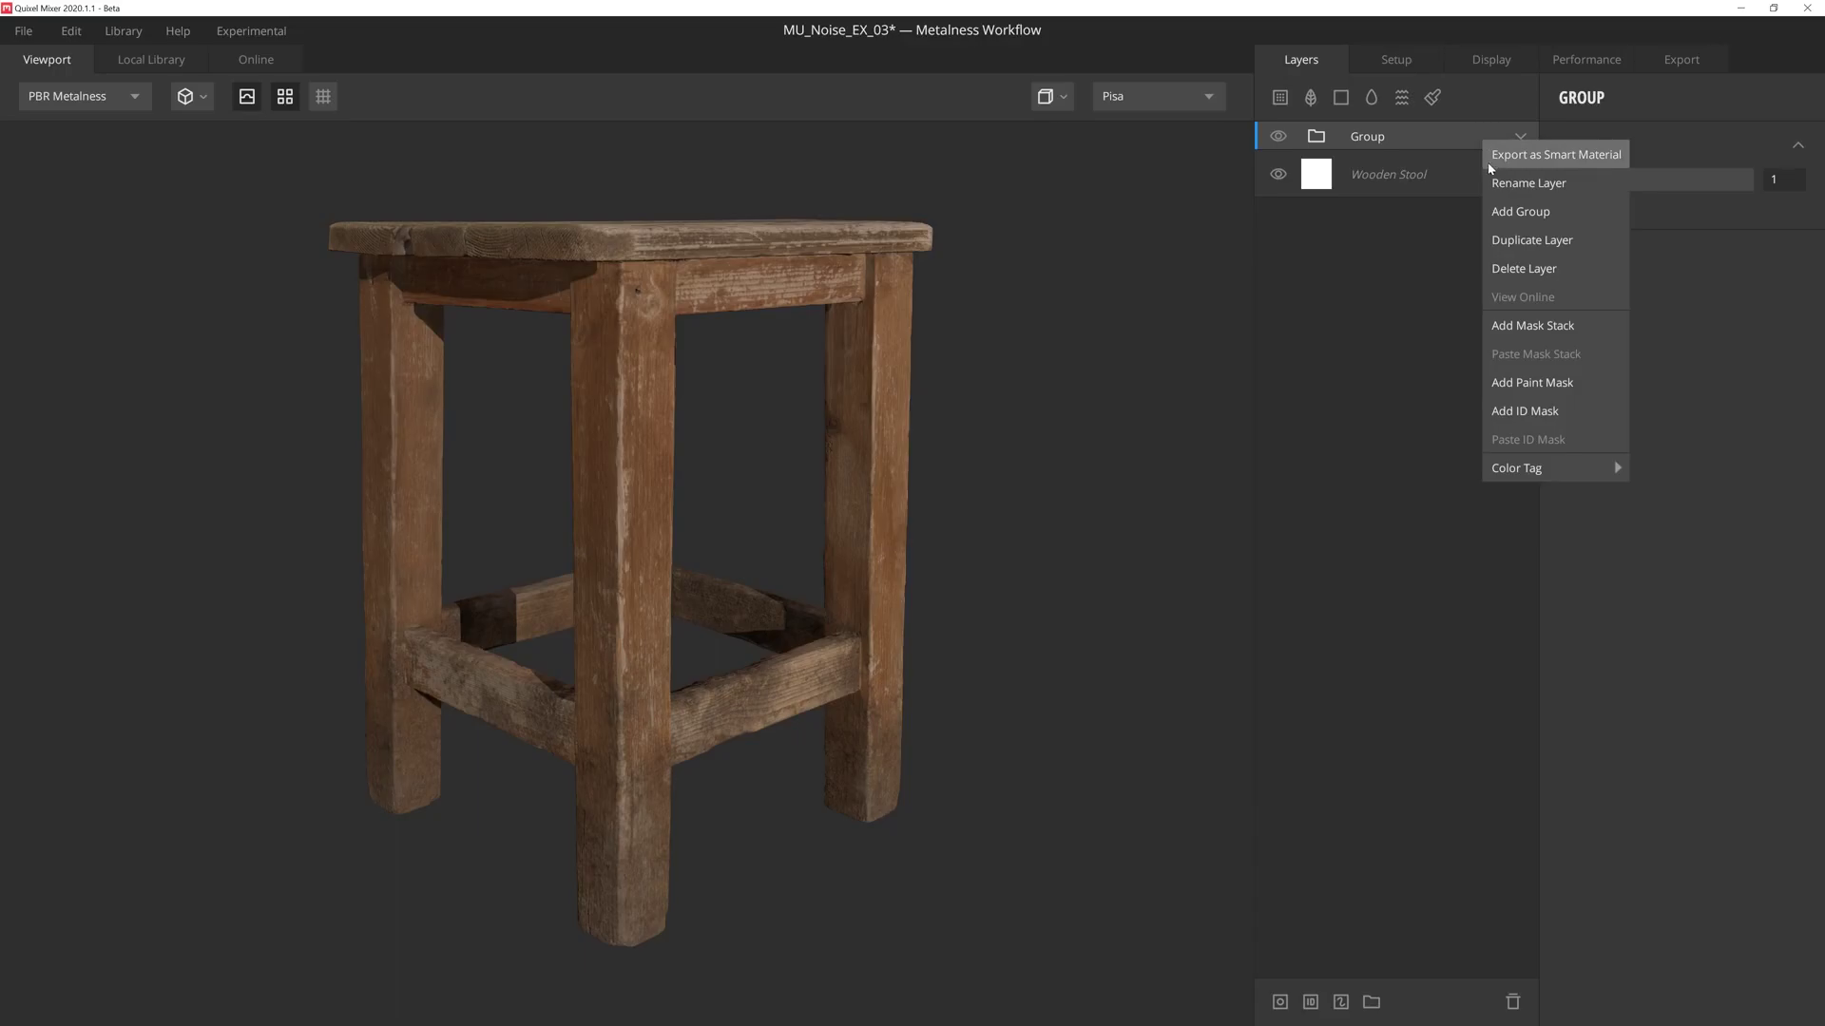
pyautogui.click(1222, 348)
pyautogui.click(1522, 136)
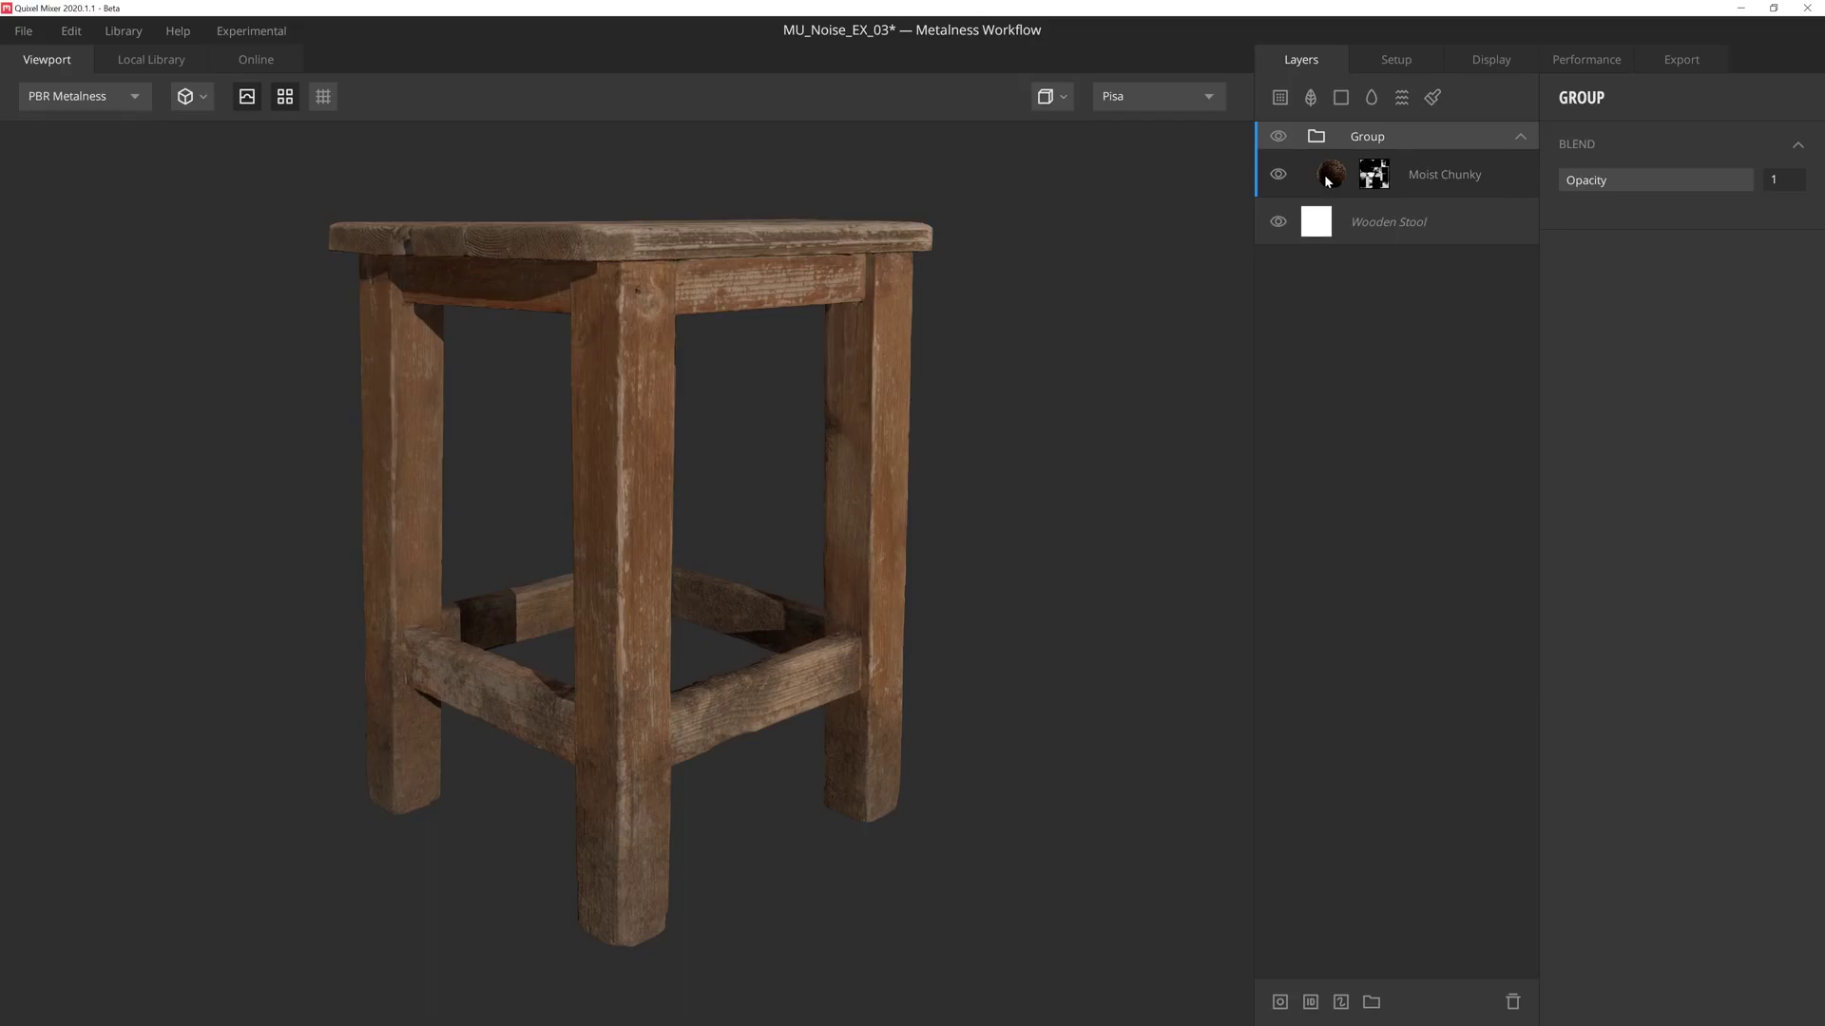
# - Save the Moist Chunky layer's mask stack as a preset named TUTORIAL DIRT
pyautogui.click(1379, 177)
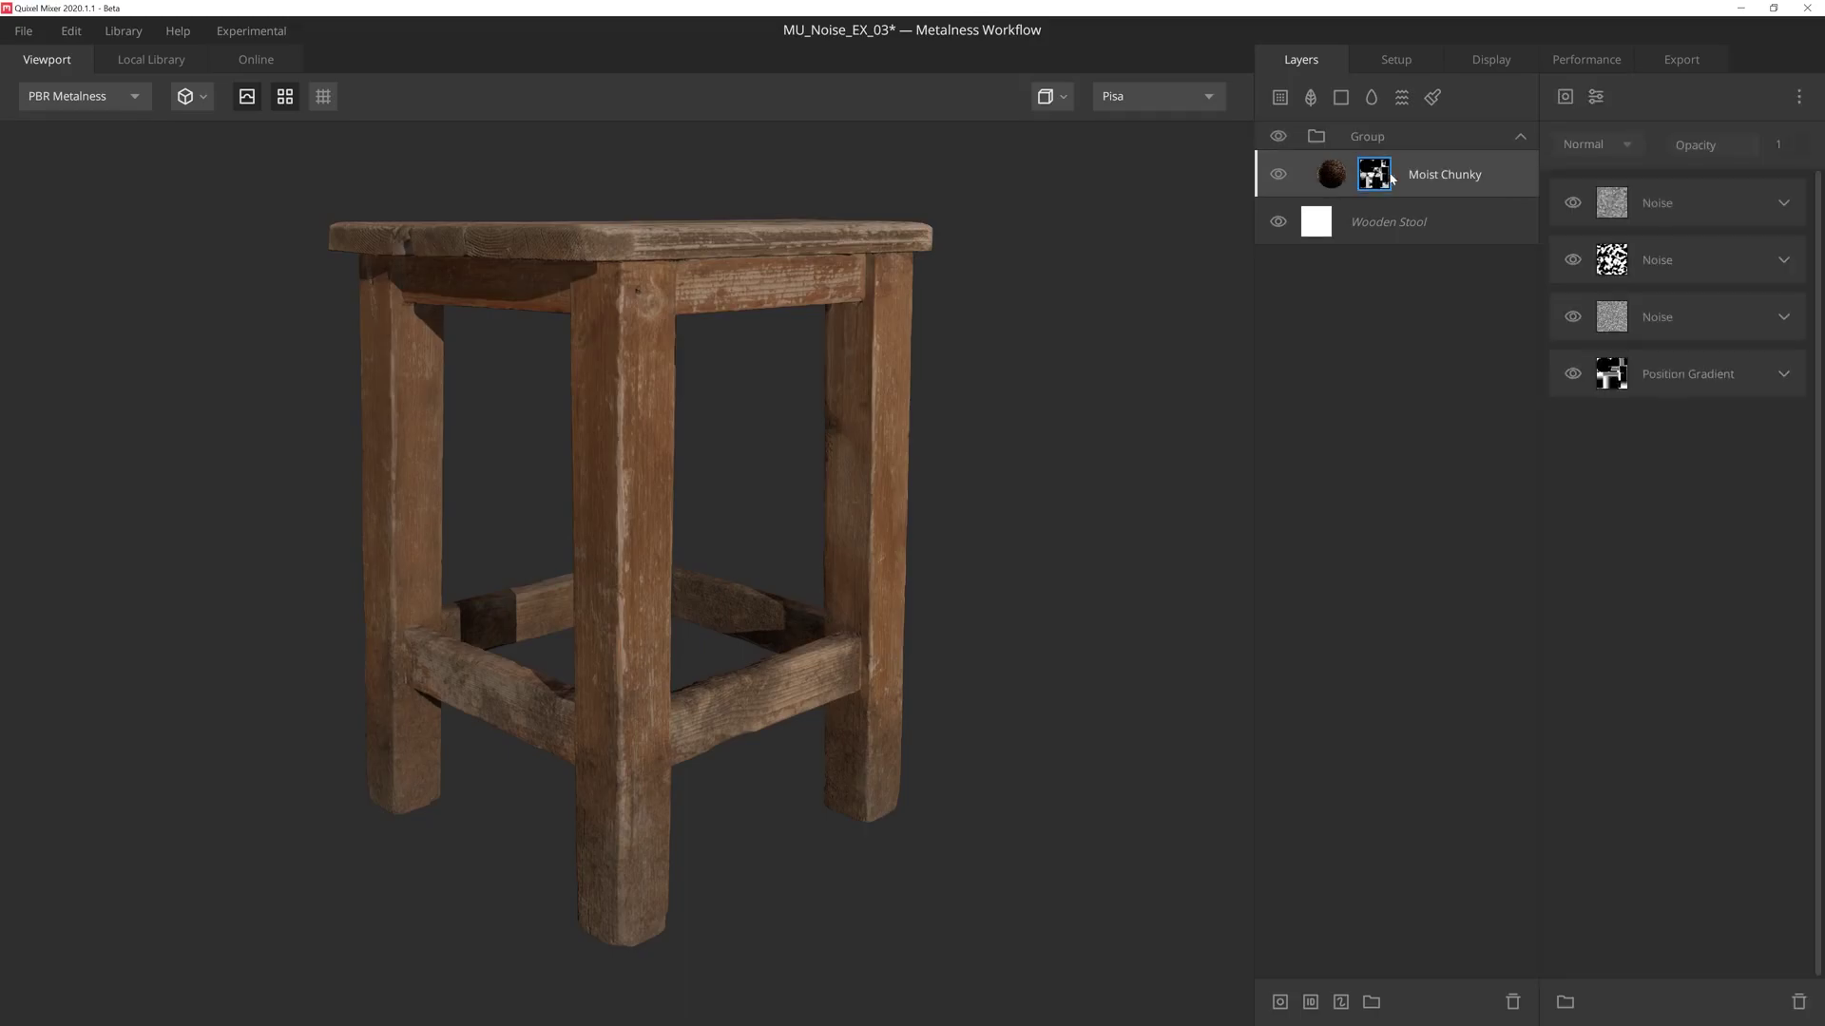
pyautogui.click(1800, 97)
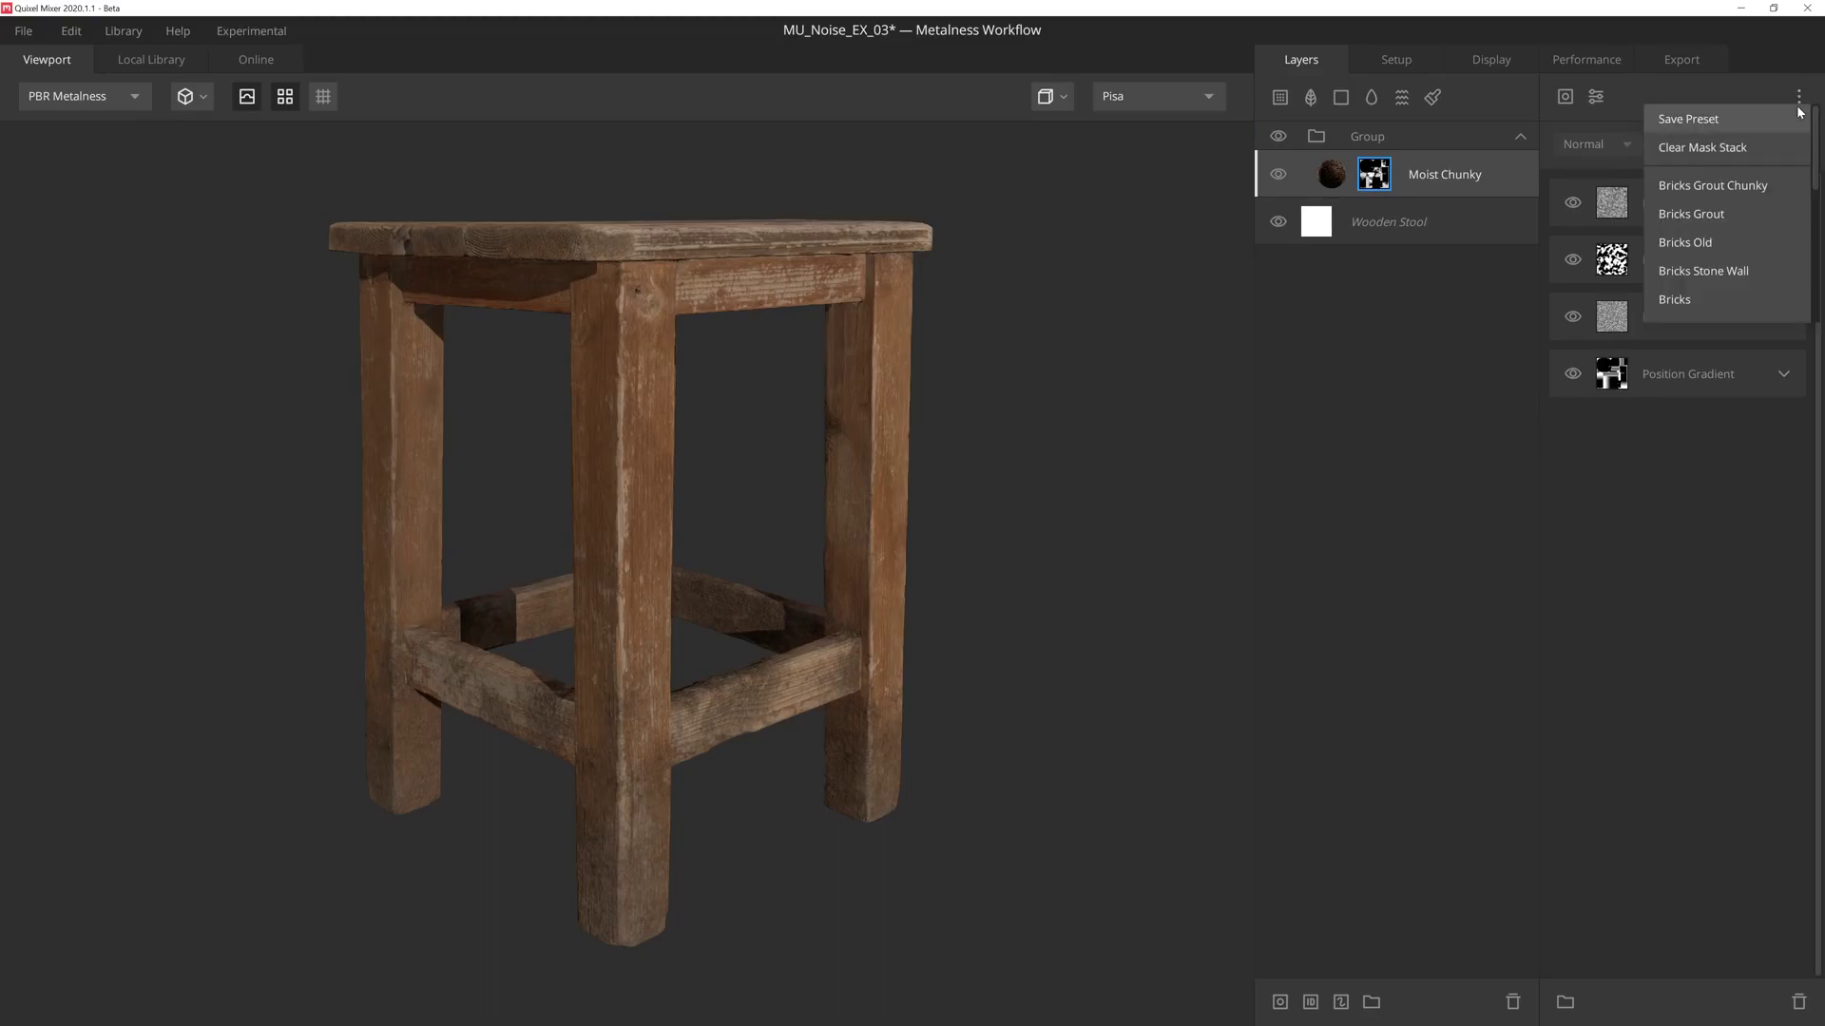
pyautogui.click(1779, 120)
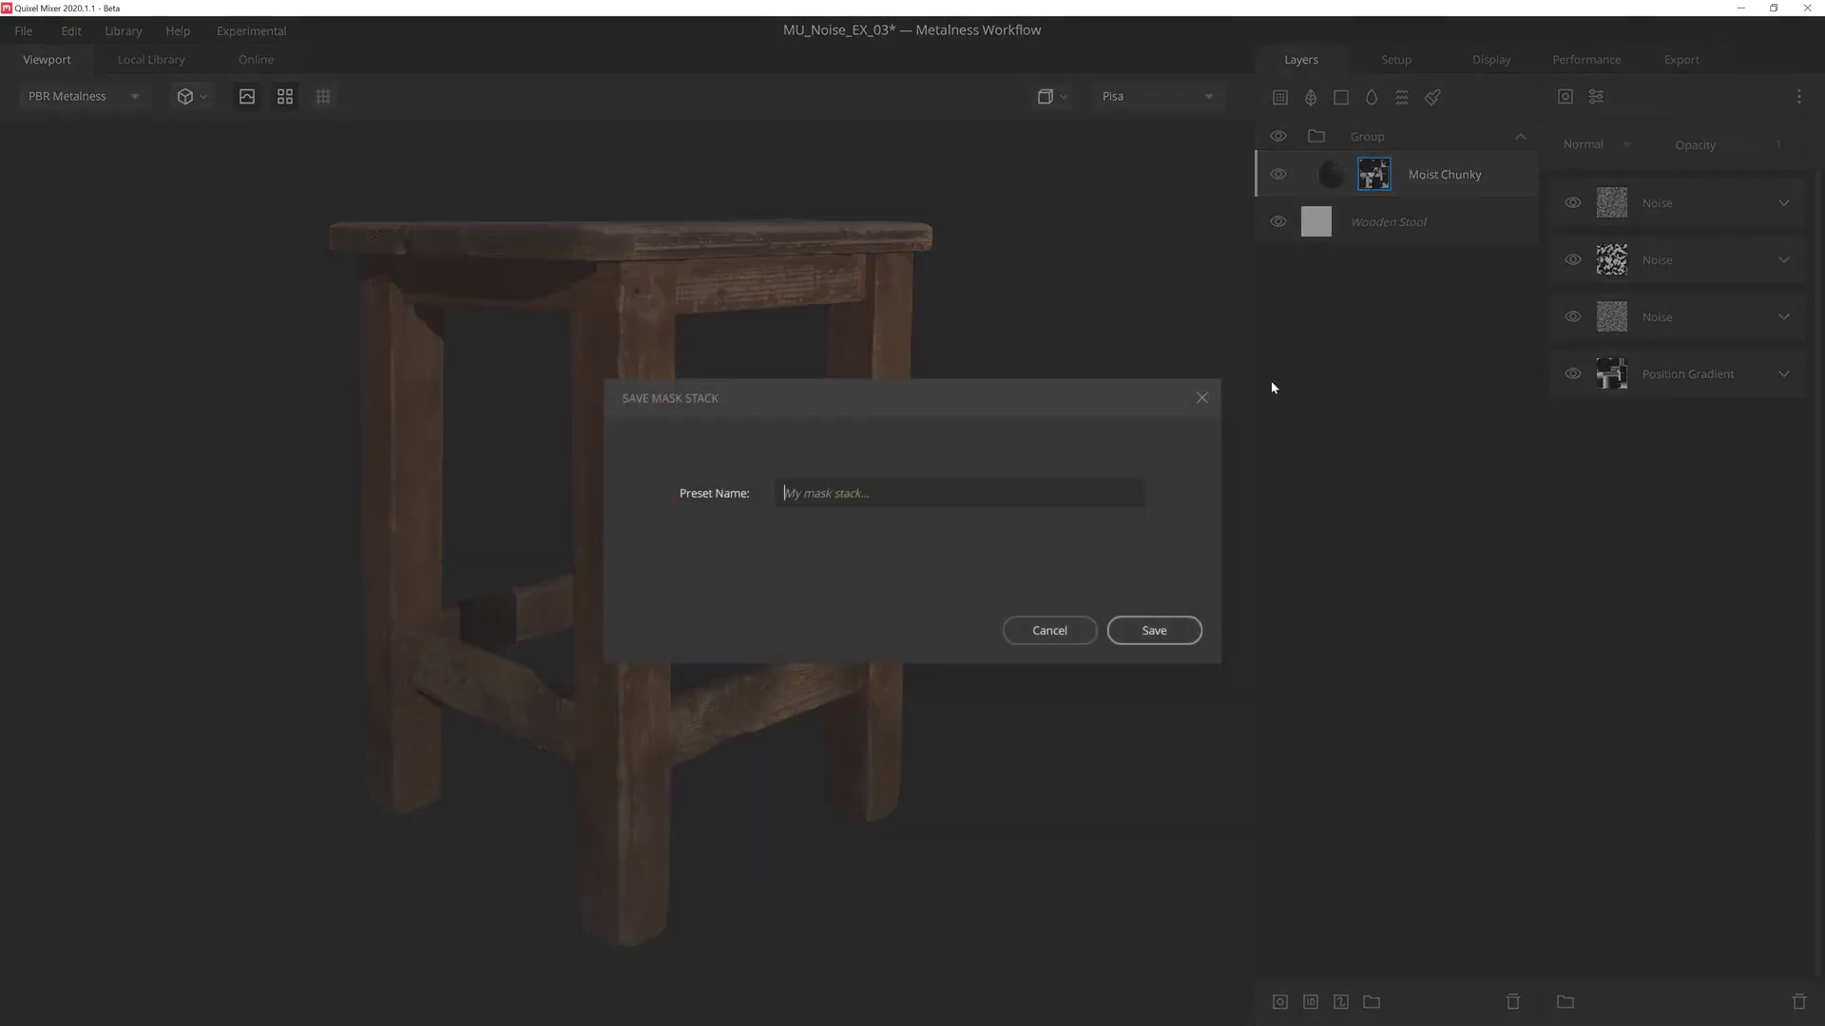
pyautogui.write('TUTORIAL DIRT')
pyautogui.click(1162, 629)
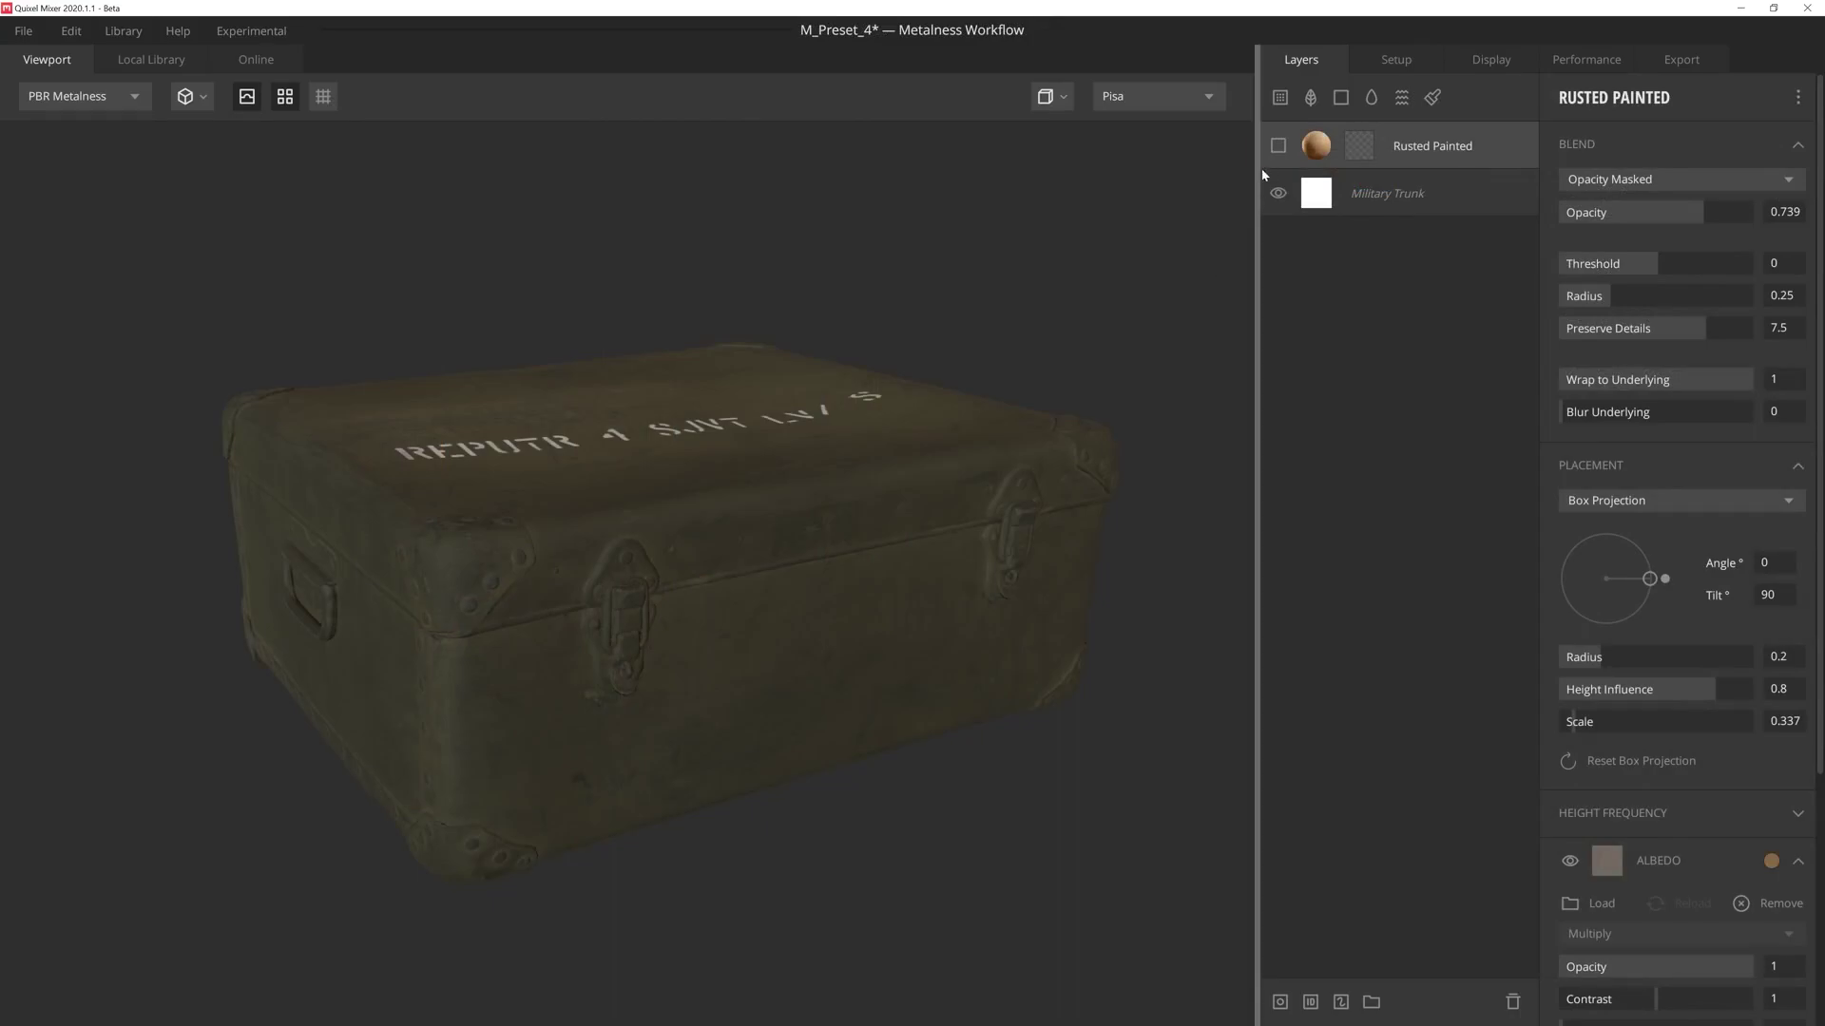
# - Apply the TUTORIAL DIRT preset to the Rusted Painted layer's mask and set the second Noise seed to 56
pyautogui.click(1277, 146)
pyautogui.click(1359, 144)
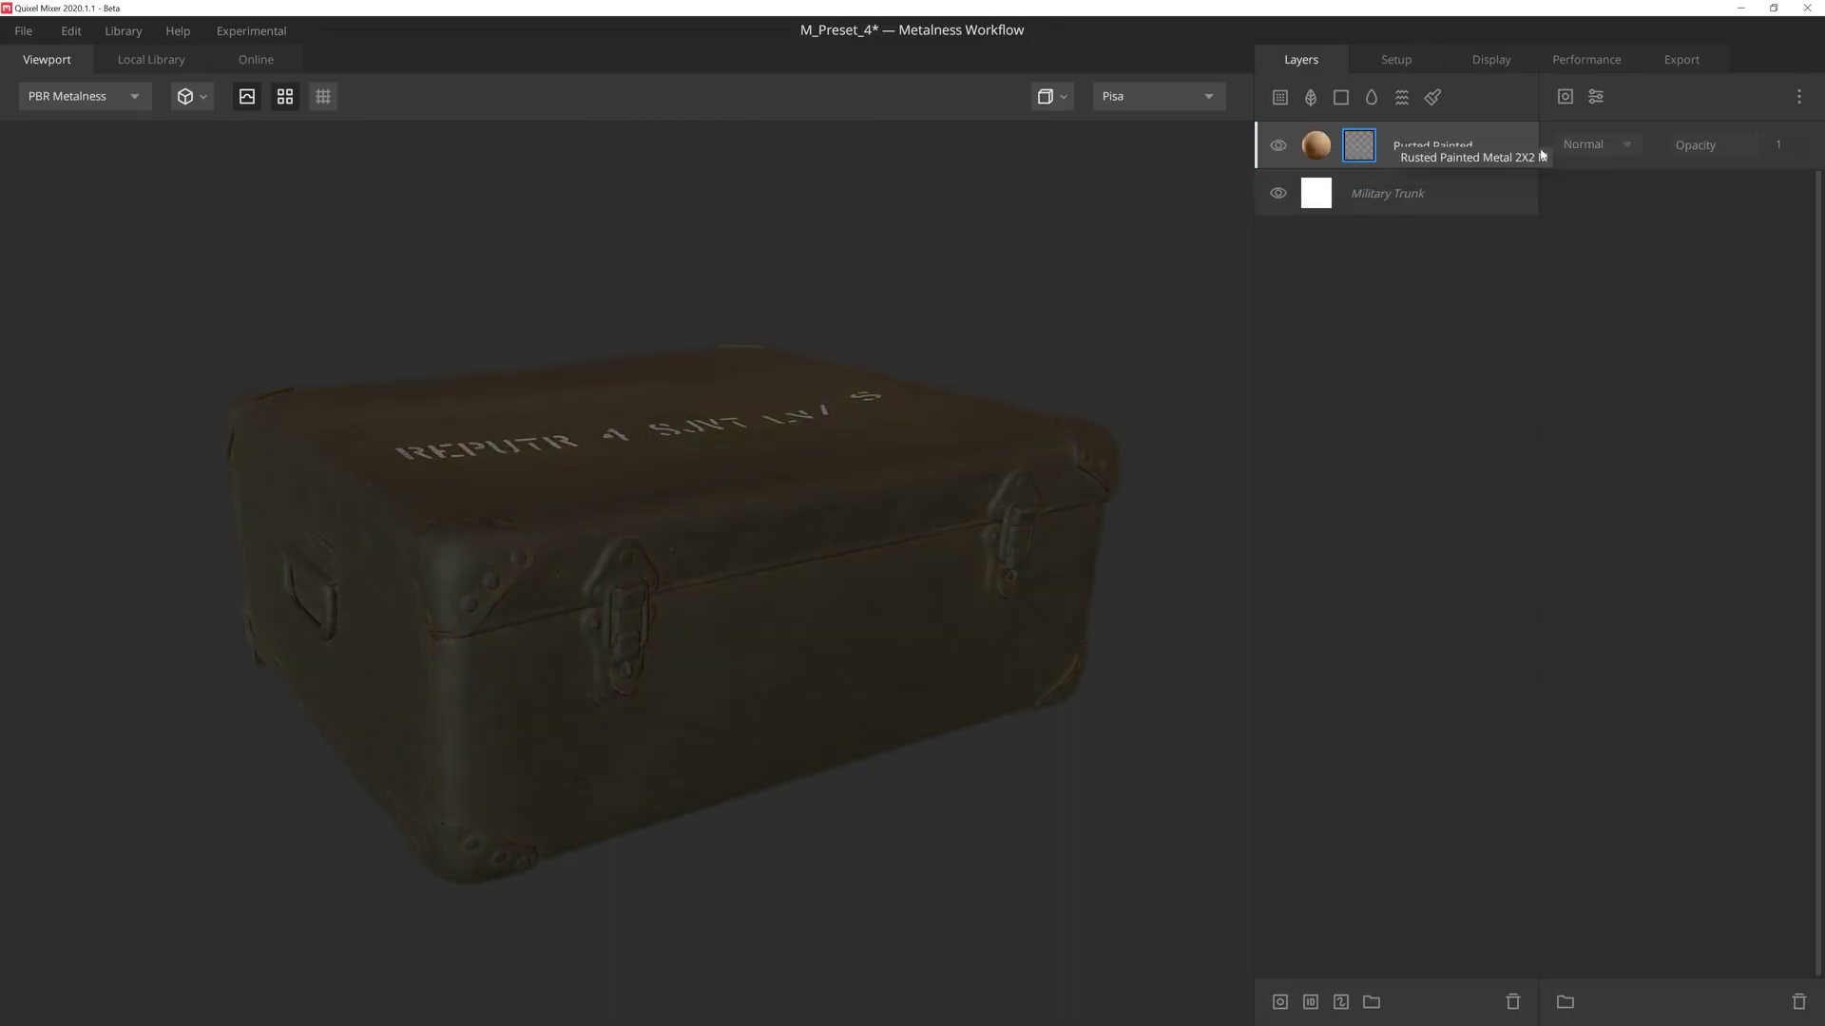
pyautogui.click(1800, 98)
pyautogui.scroll(-5, 1777, 206)
pyautogui.scroll(-5, 1778, 207)
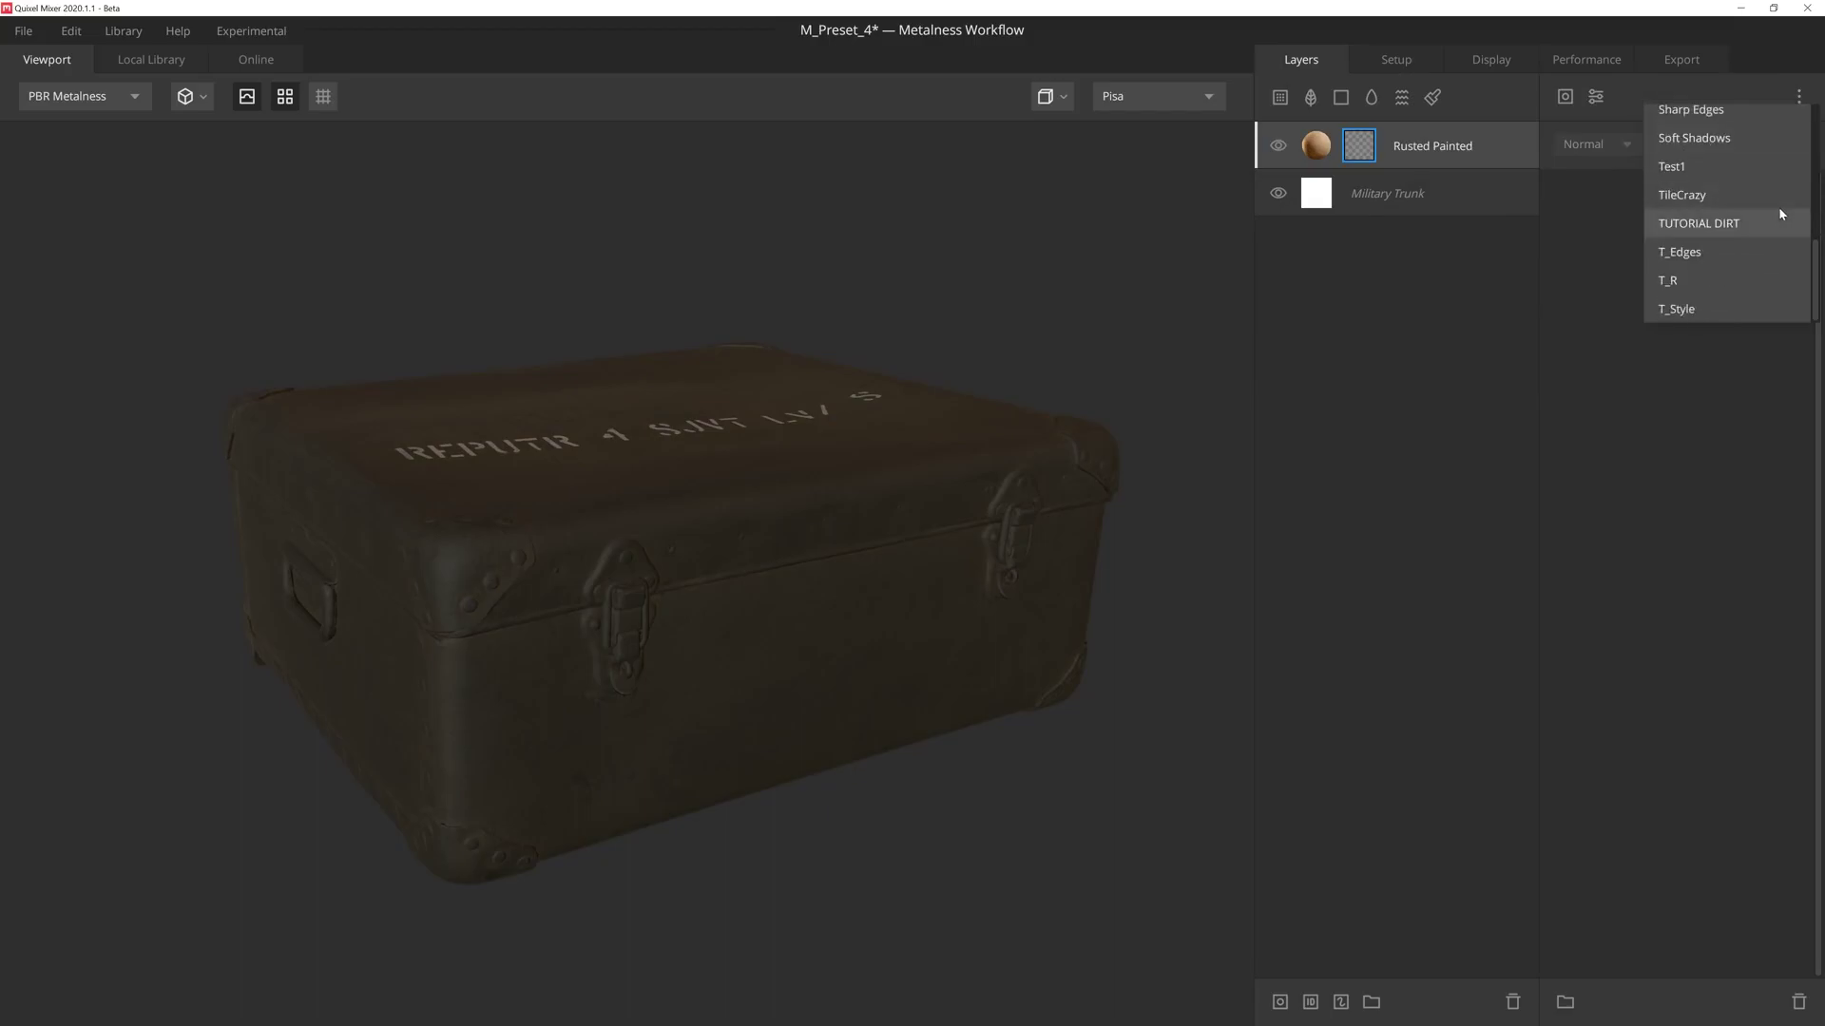
pyautogui.click(1758, 224)
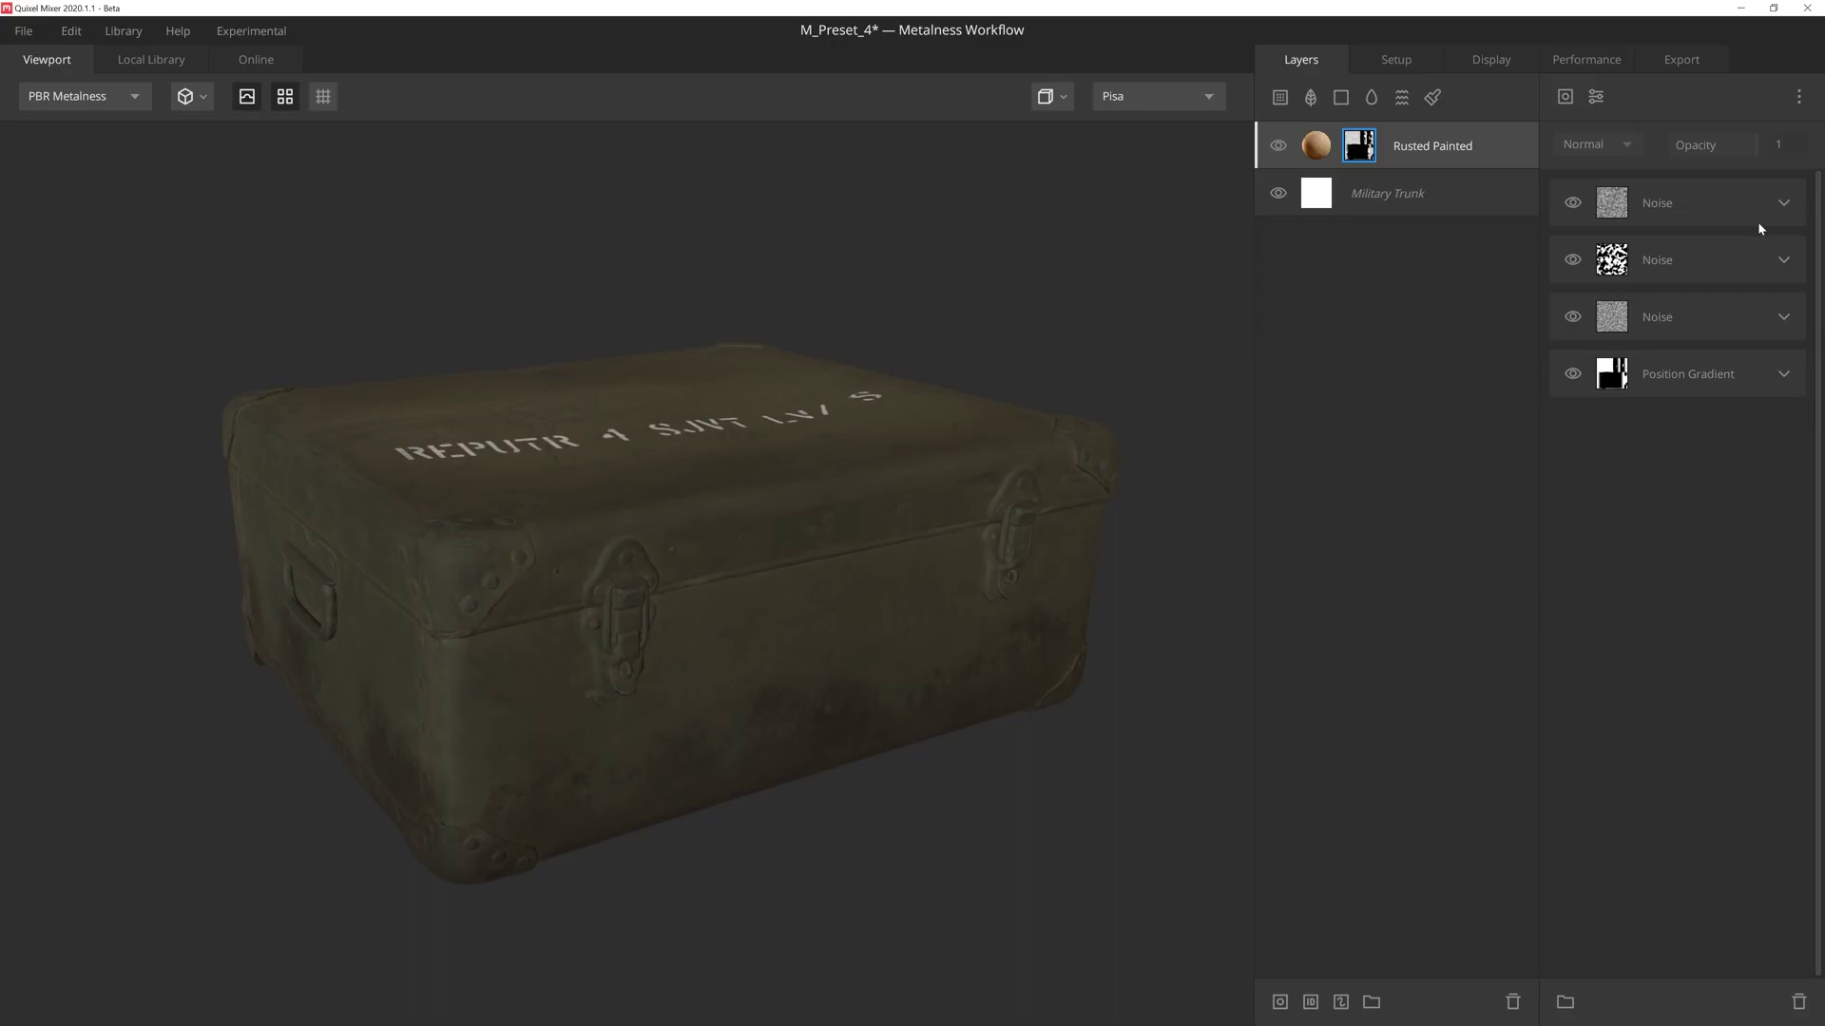
pyautogui.click(1783, 263)
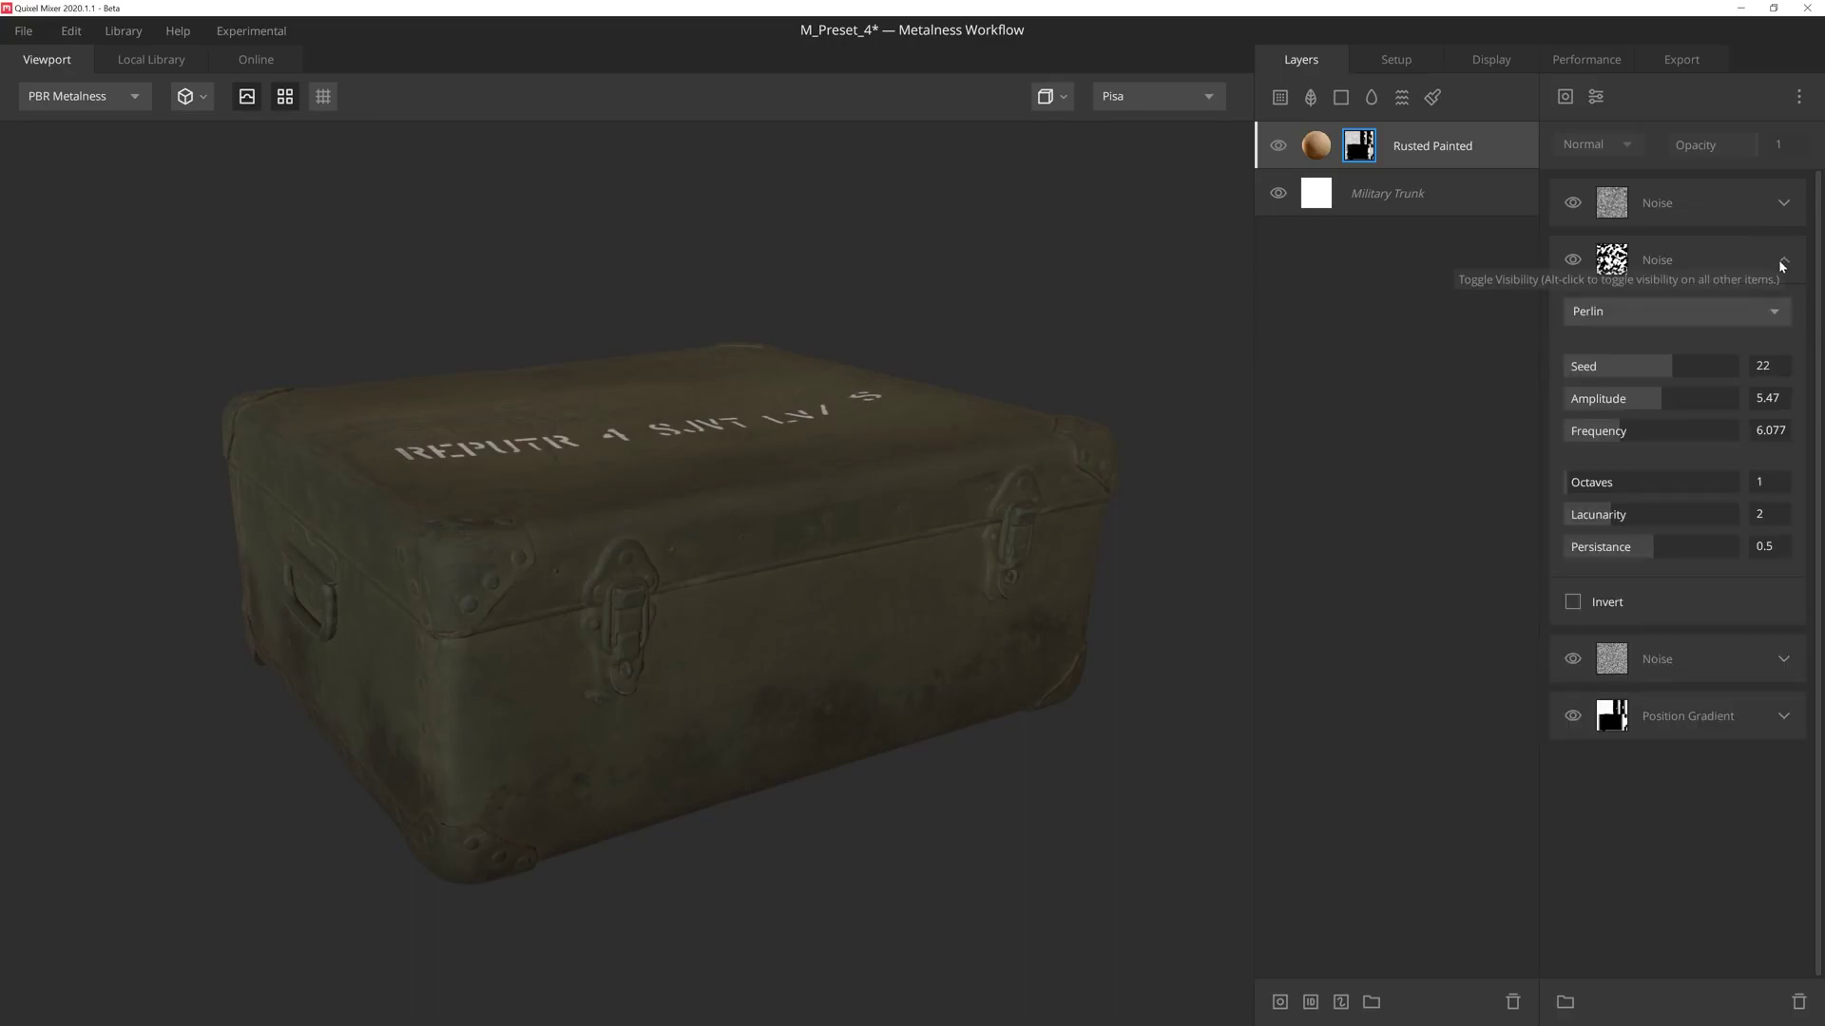
pyautogui.moveTo(1672, 367); pyautogui.dragTo(1698, 365)
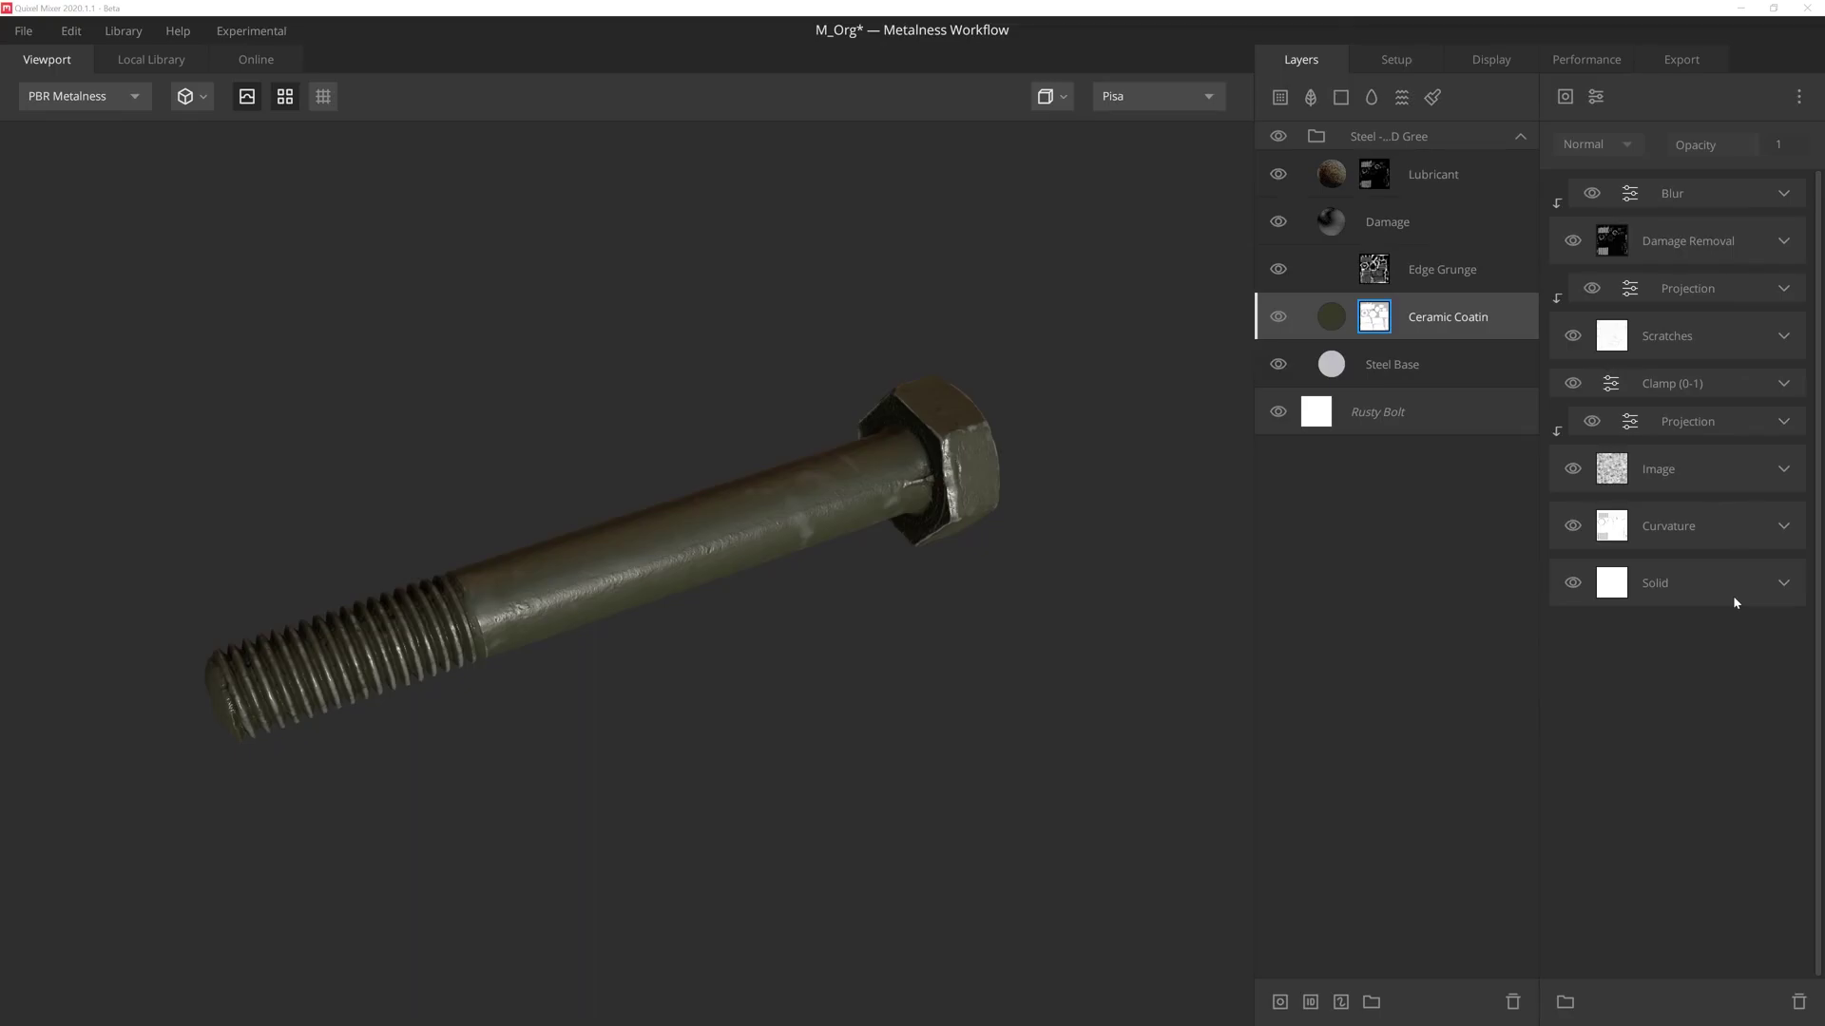
# - Group the Solid through lower Projection components into a folder named Base
pyautogui.click(1739, 587)
pyautogui.keyDown('shift'); pyautogui.click(1720, 422); pyautogui.keyUp('shift')
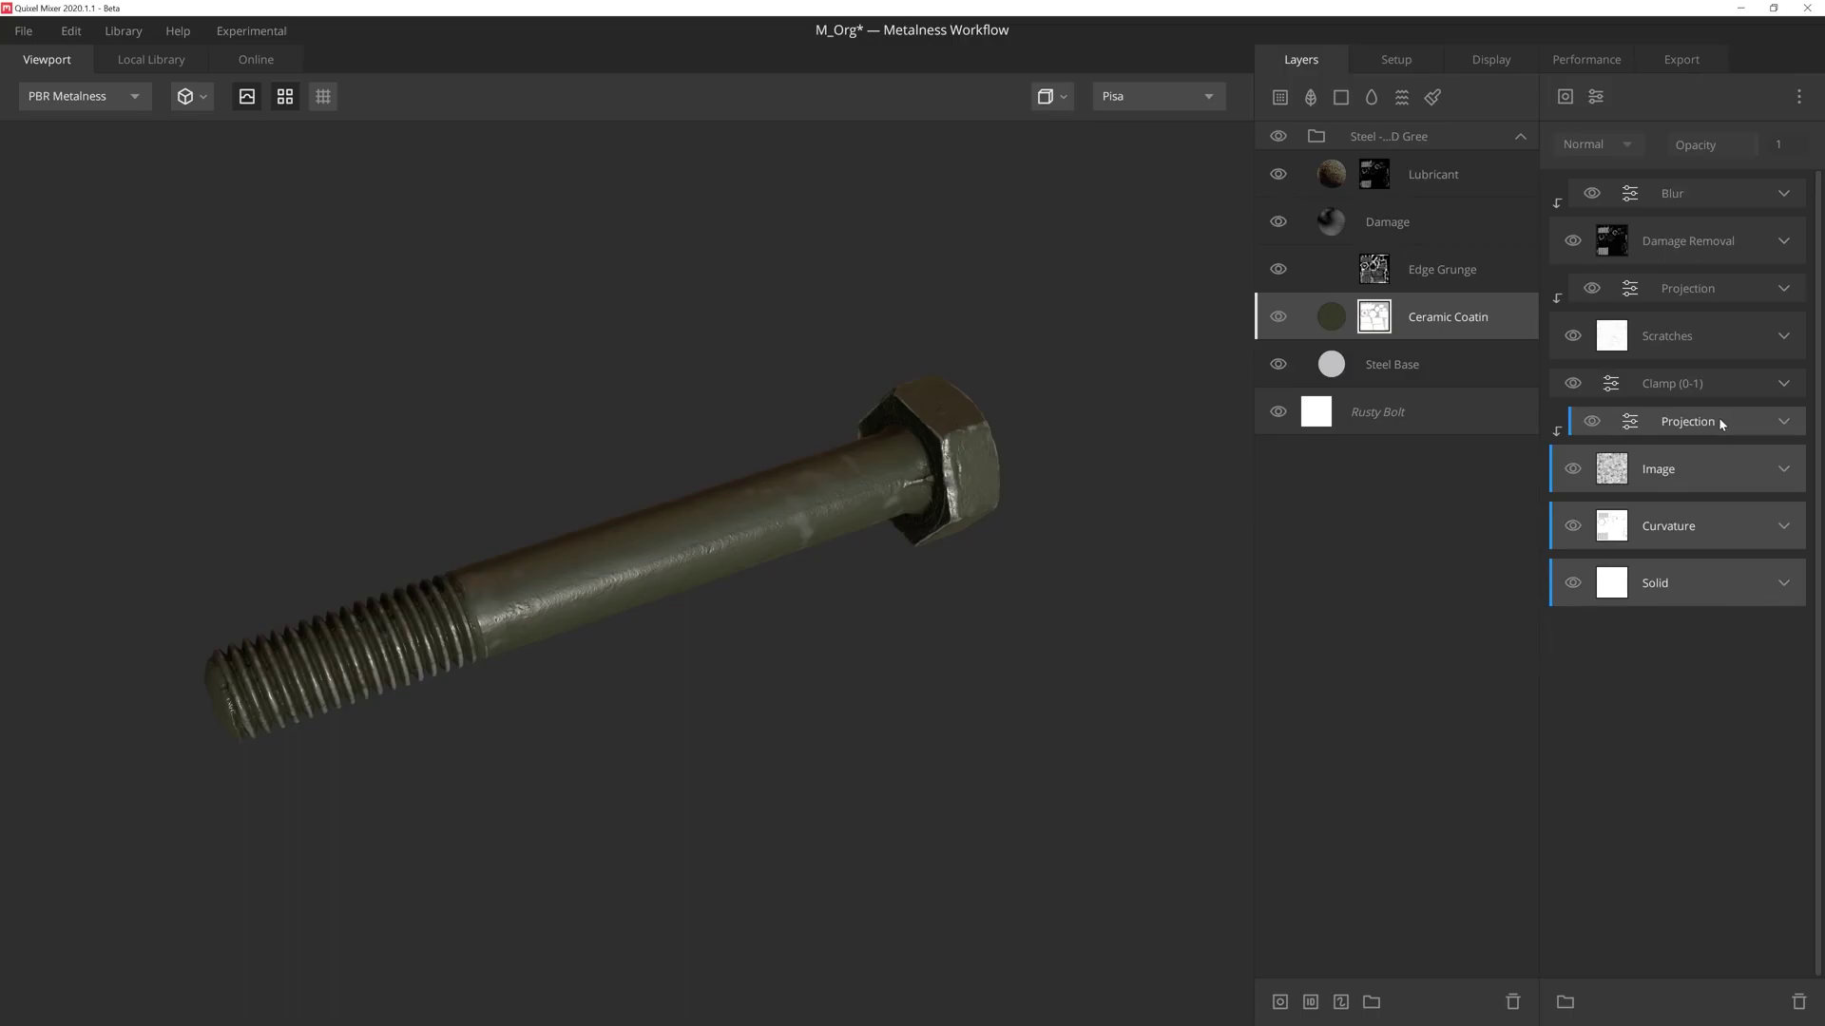
pyautogui.click(1567, 1003)
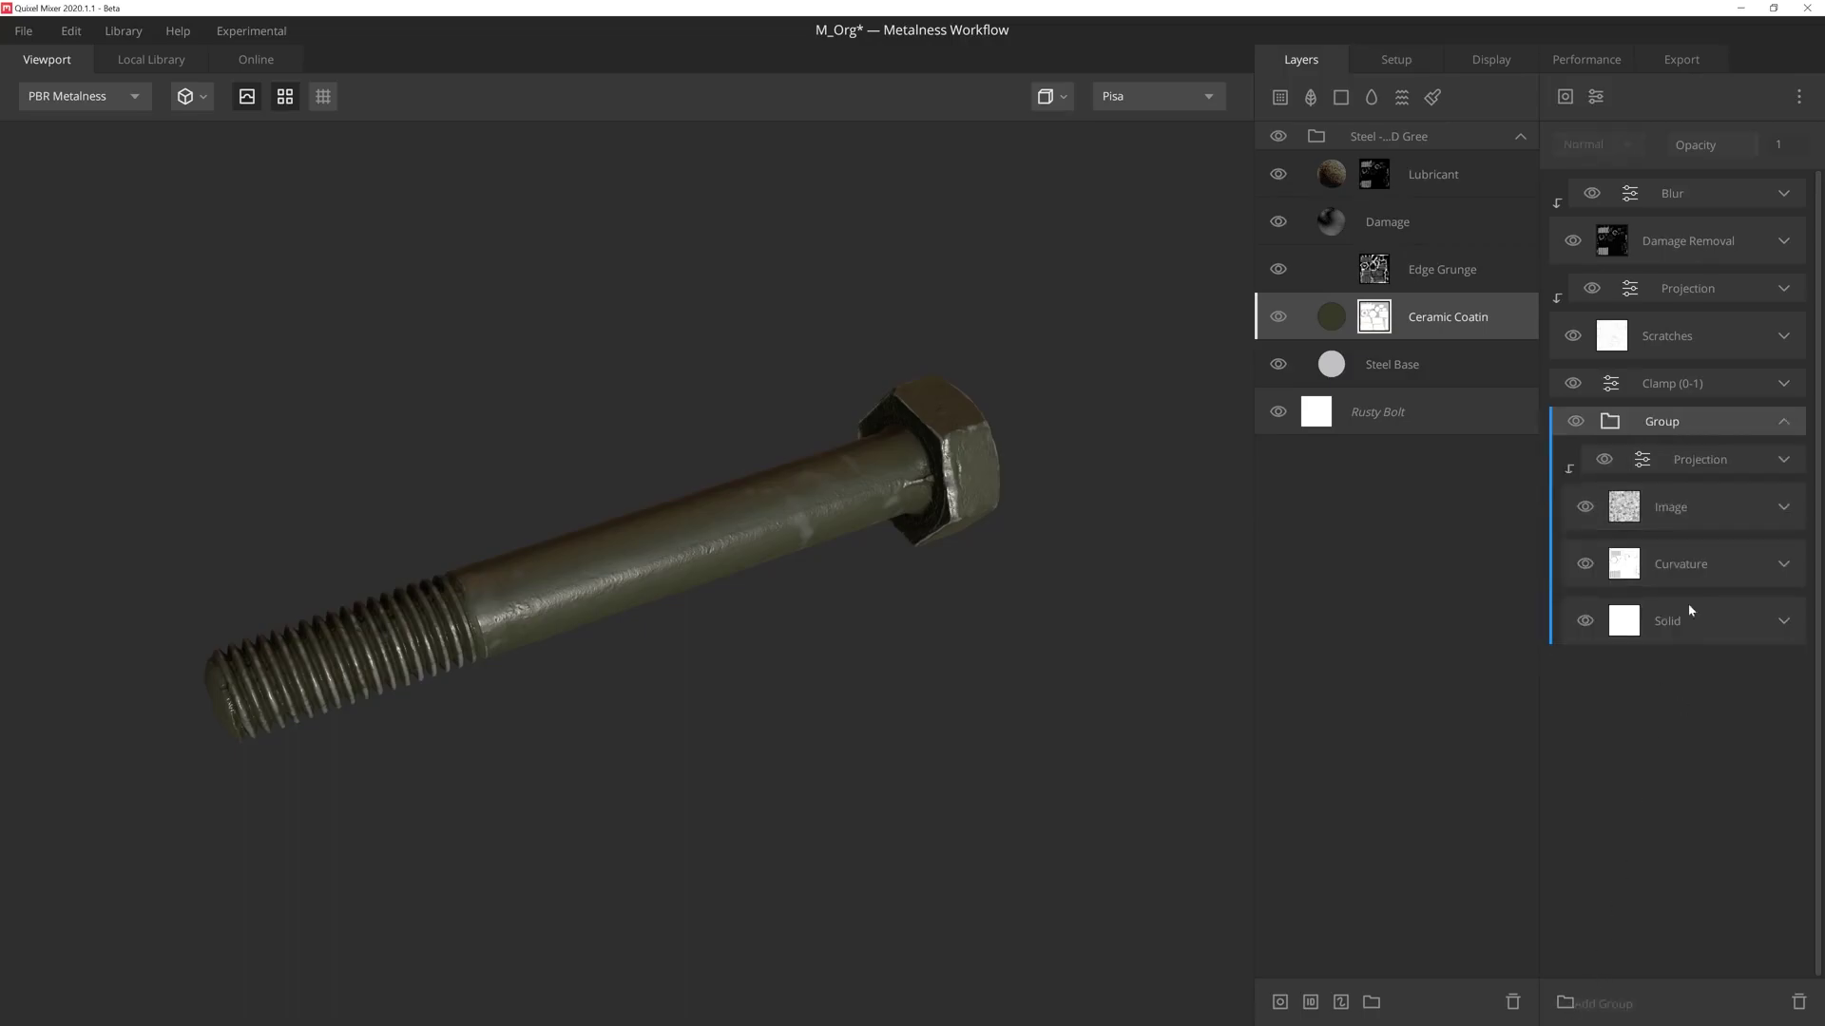
pyautogui.doubleClick(1669, 423)
pyautogui.write('Base')
pyautogui.press('Return')
# - Group the Scratches through Blur components into a folder named Damage
pyautogui.click(1725, 329)
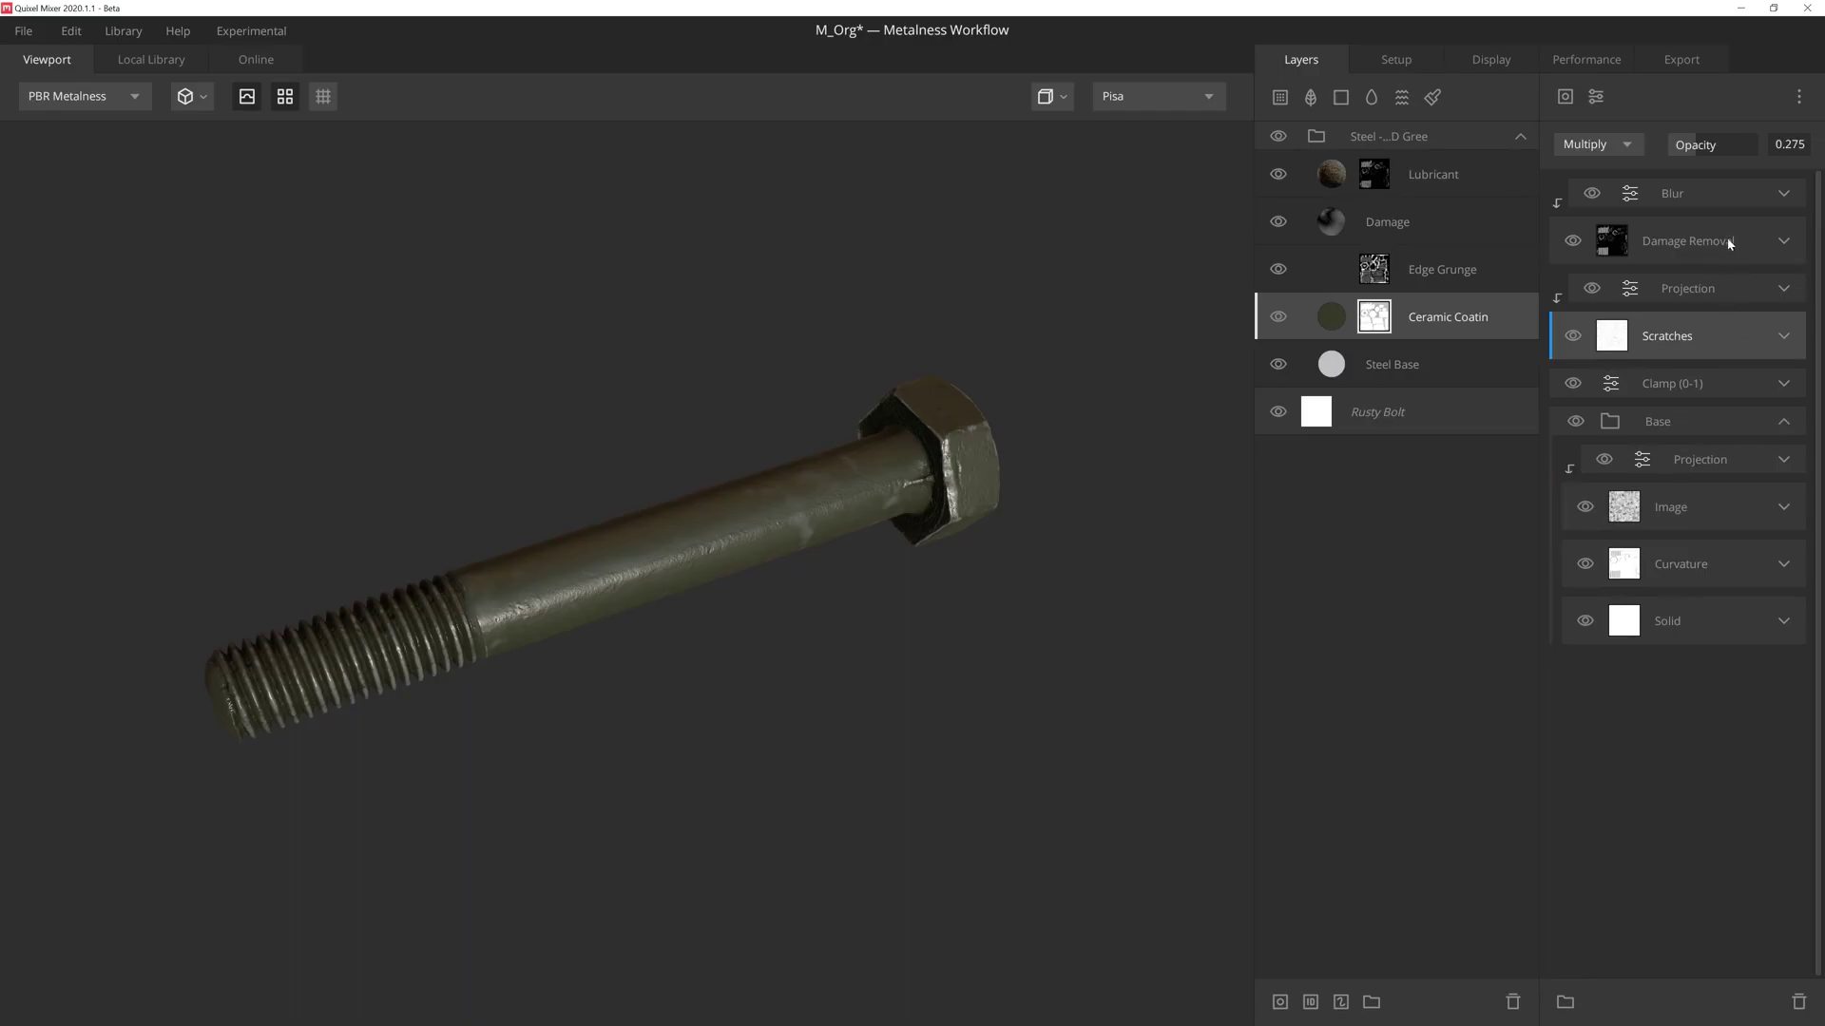
pyautogui.keyDown('shift'); pyautogui.click(1731, 197); pyautogui.keyUp('shift')
pyautogui.click(1567, 1001)
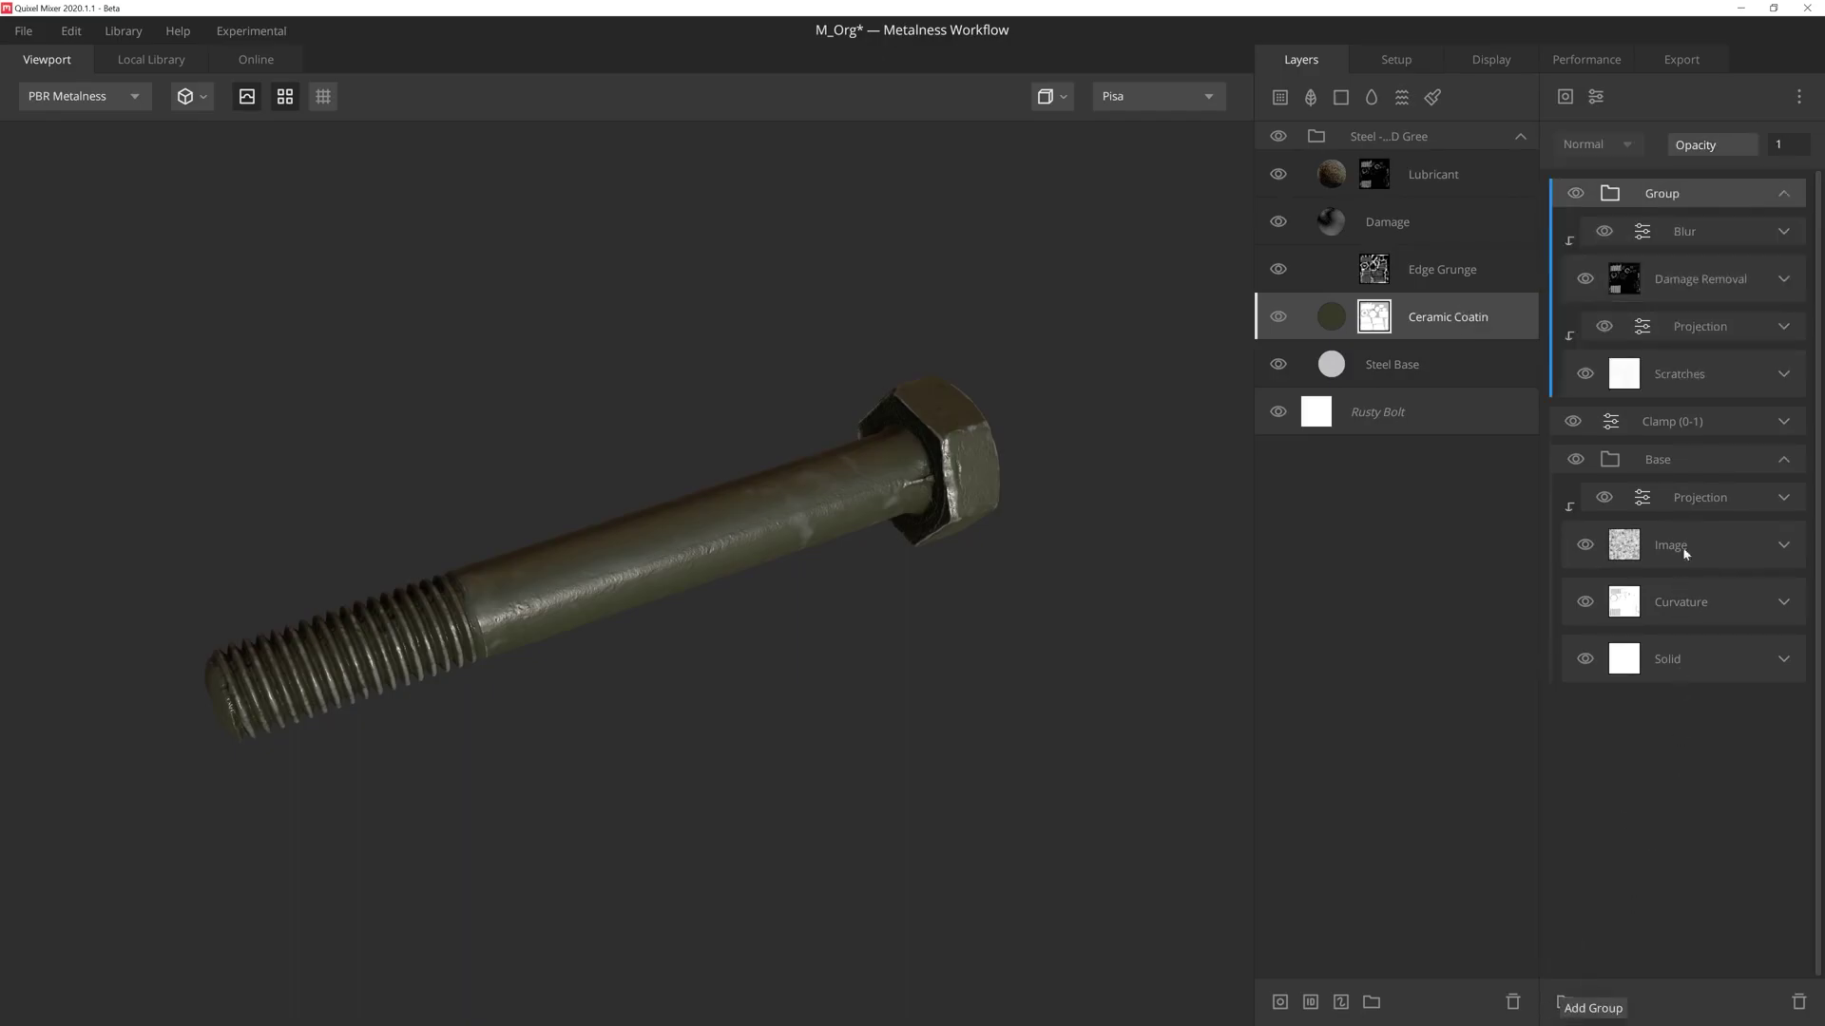
pyautogui.doubleClick(1674, 196)
pyautogui.write('Da')
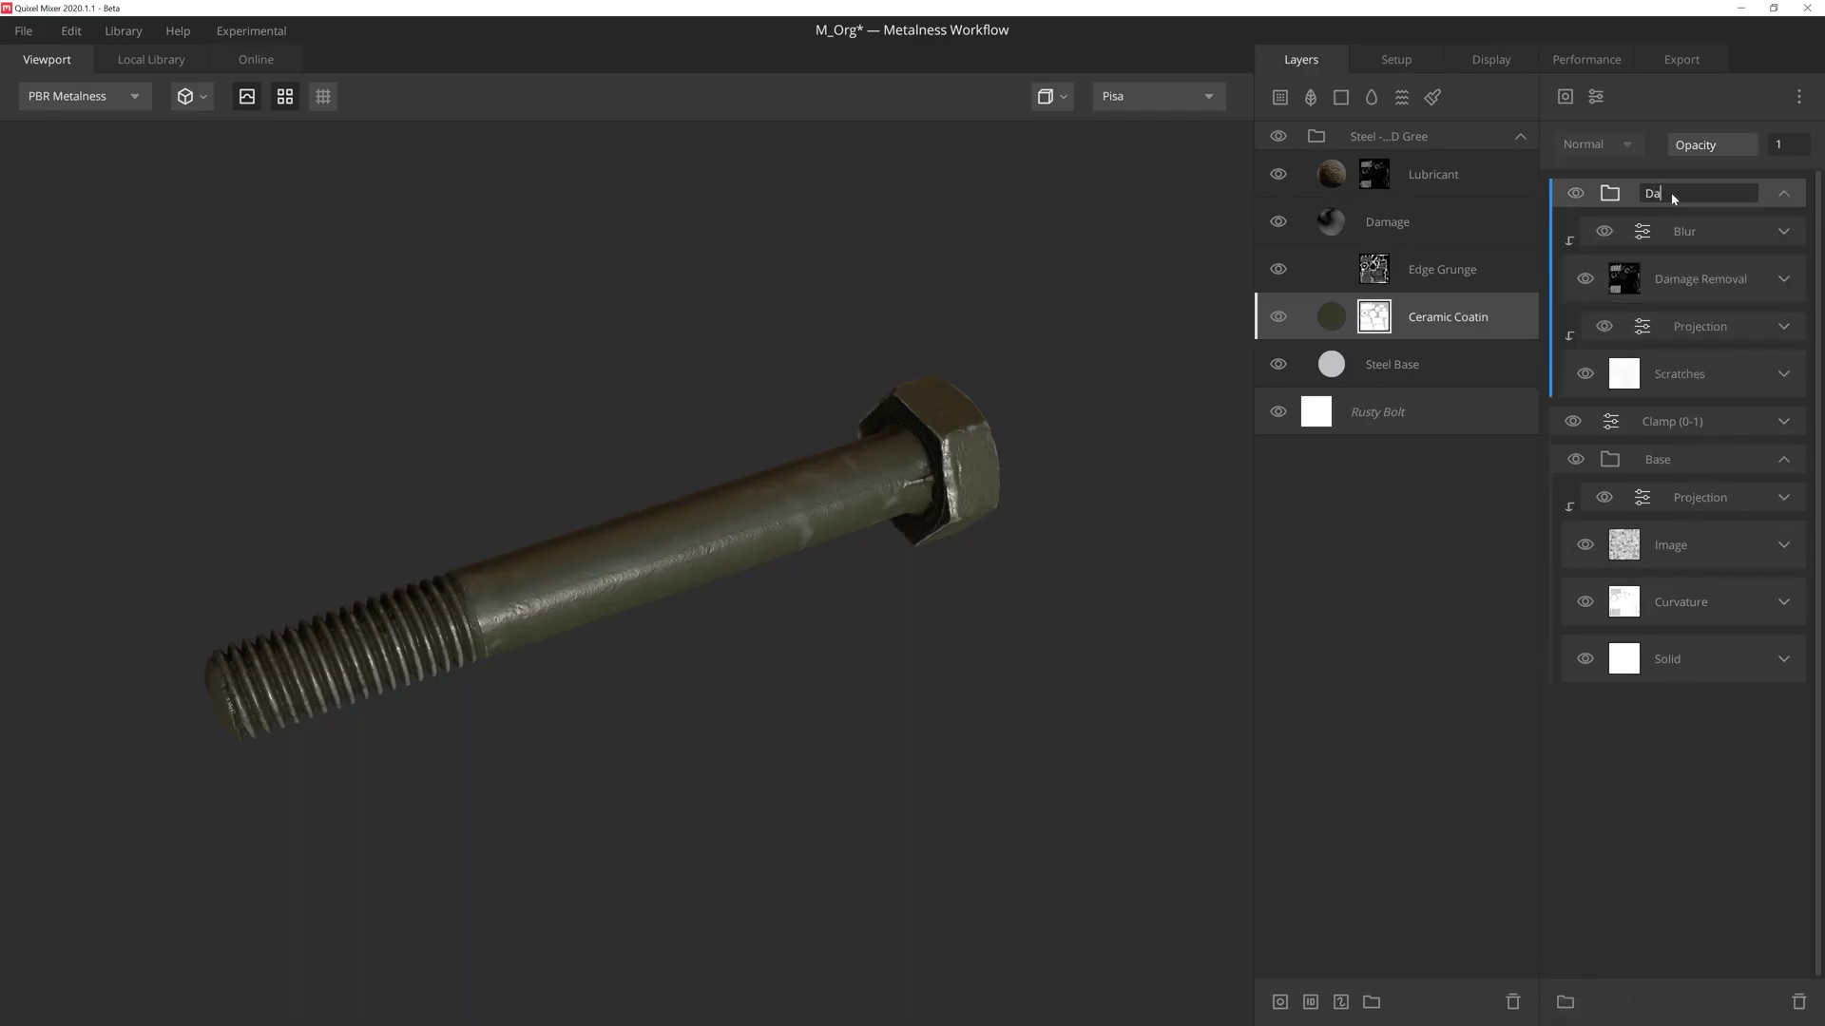
pyautogui.write('mage')
pyautogui.press('Return')
# - Collapse both folders and colour-tag Clamp red, Base blue and Damage green
pyautogui.click(1782, 192)
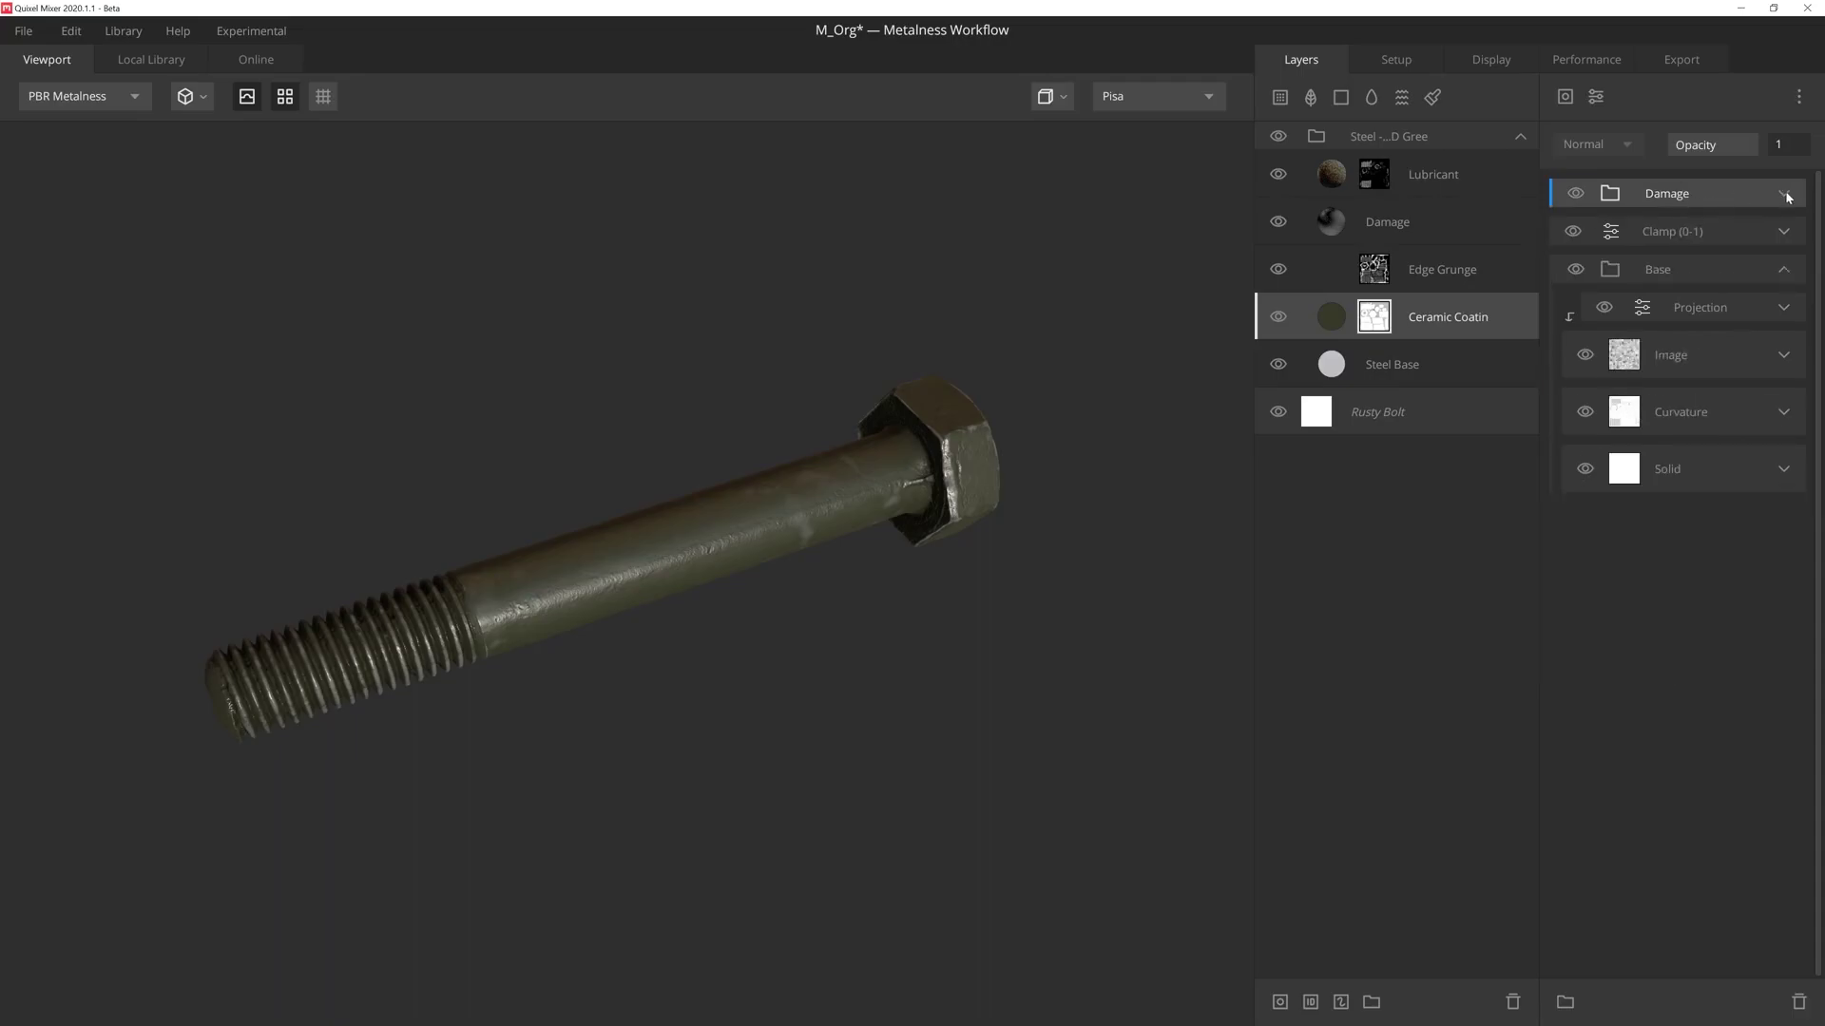
pyautogui.click(1784, 272)
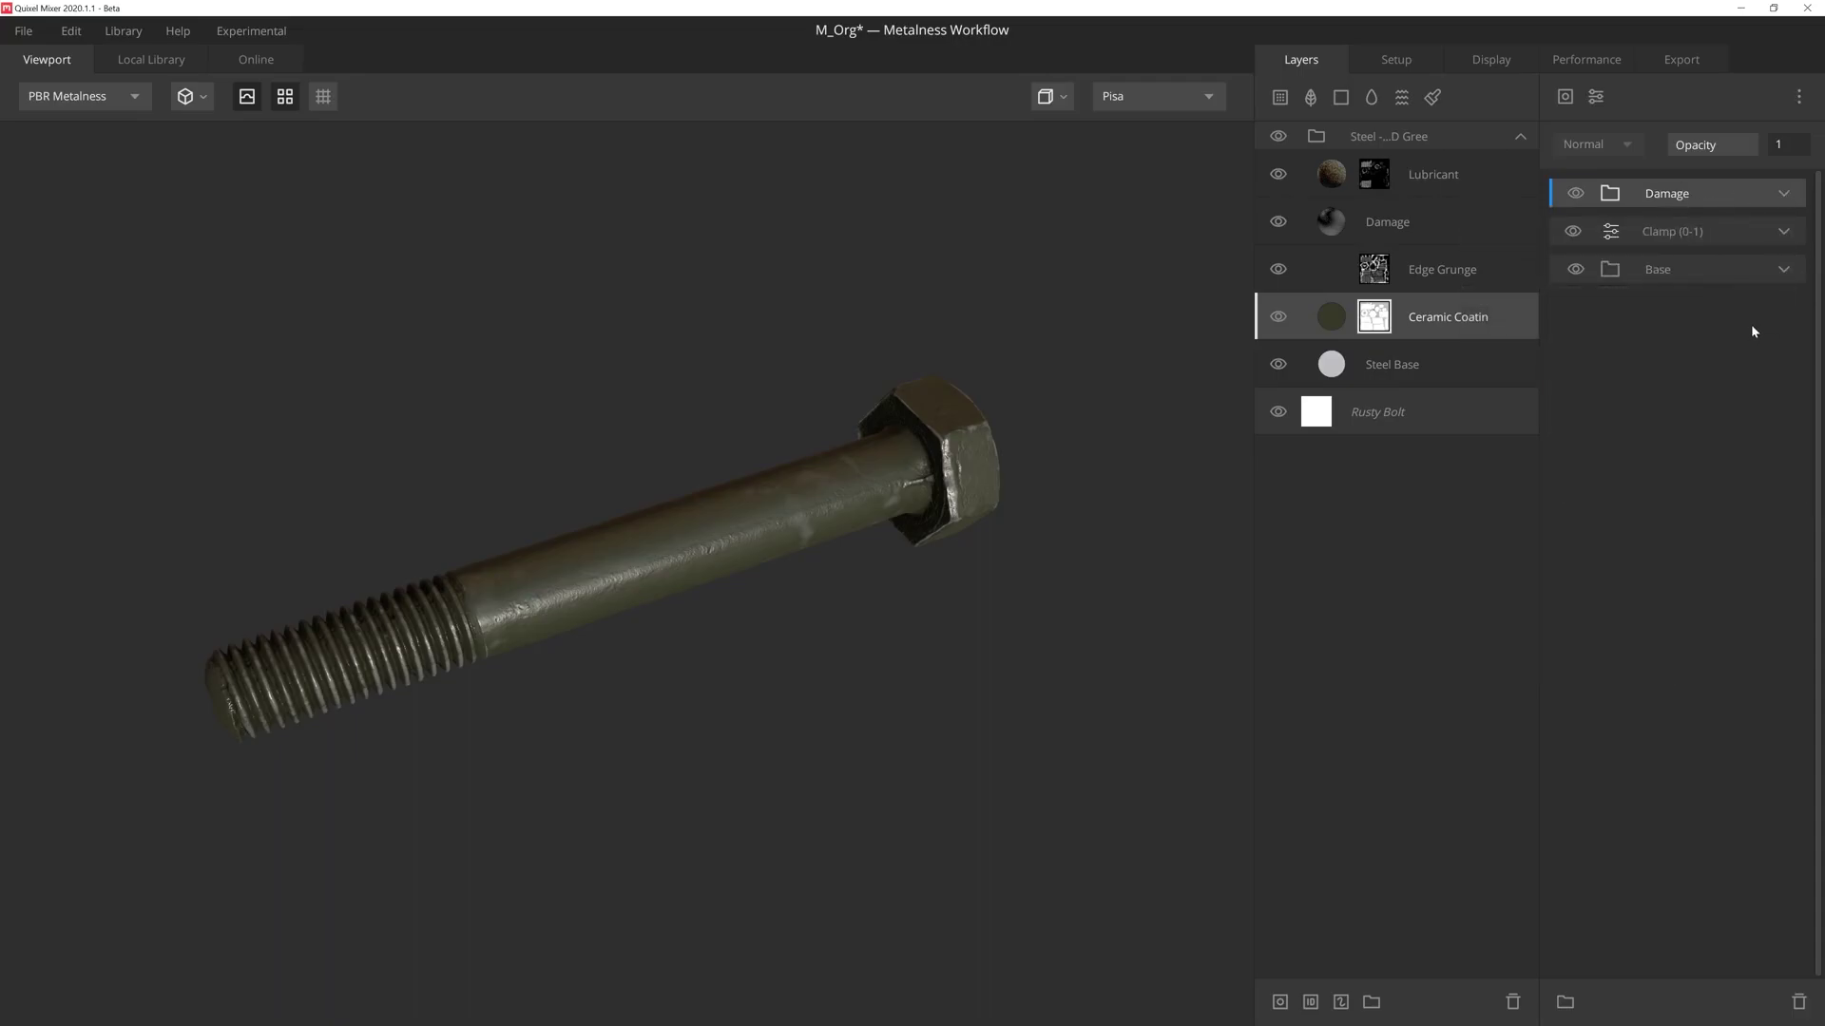
pyautogui.click(1782, 231)
pyautogui.rightClick(1782, 231)
pyautogui.click(1742, 406)
pyautogui.rightClick(1743, 325)
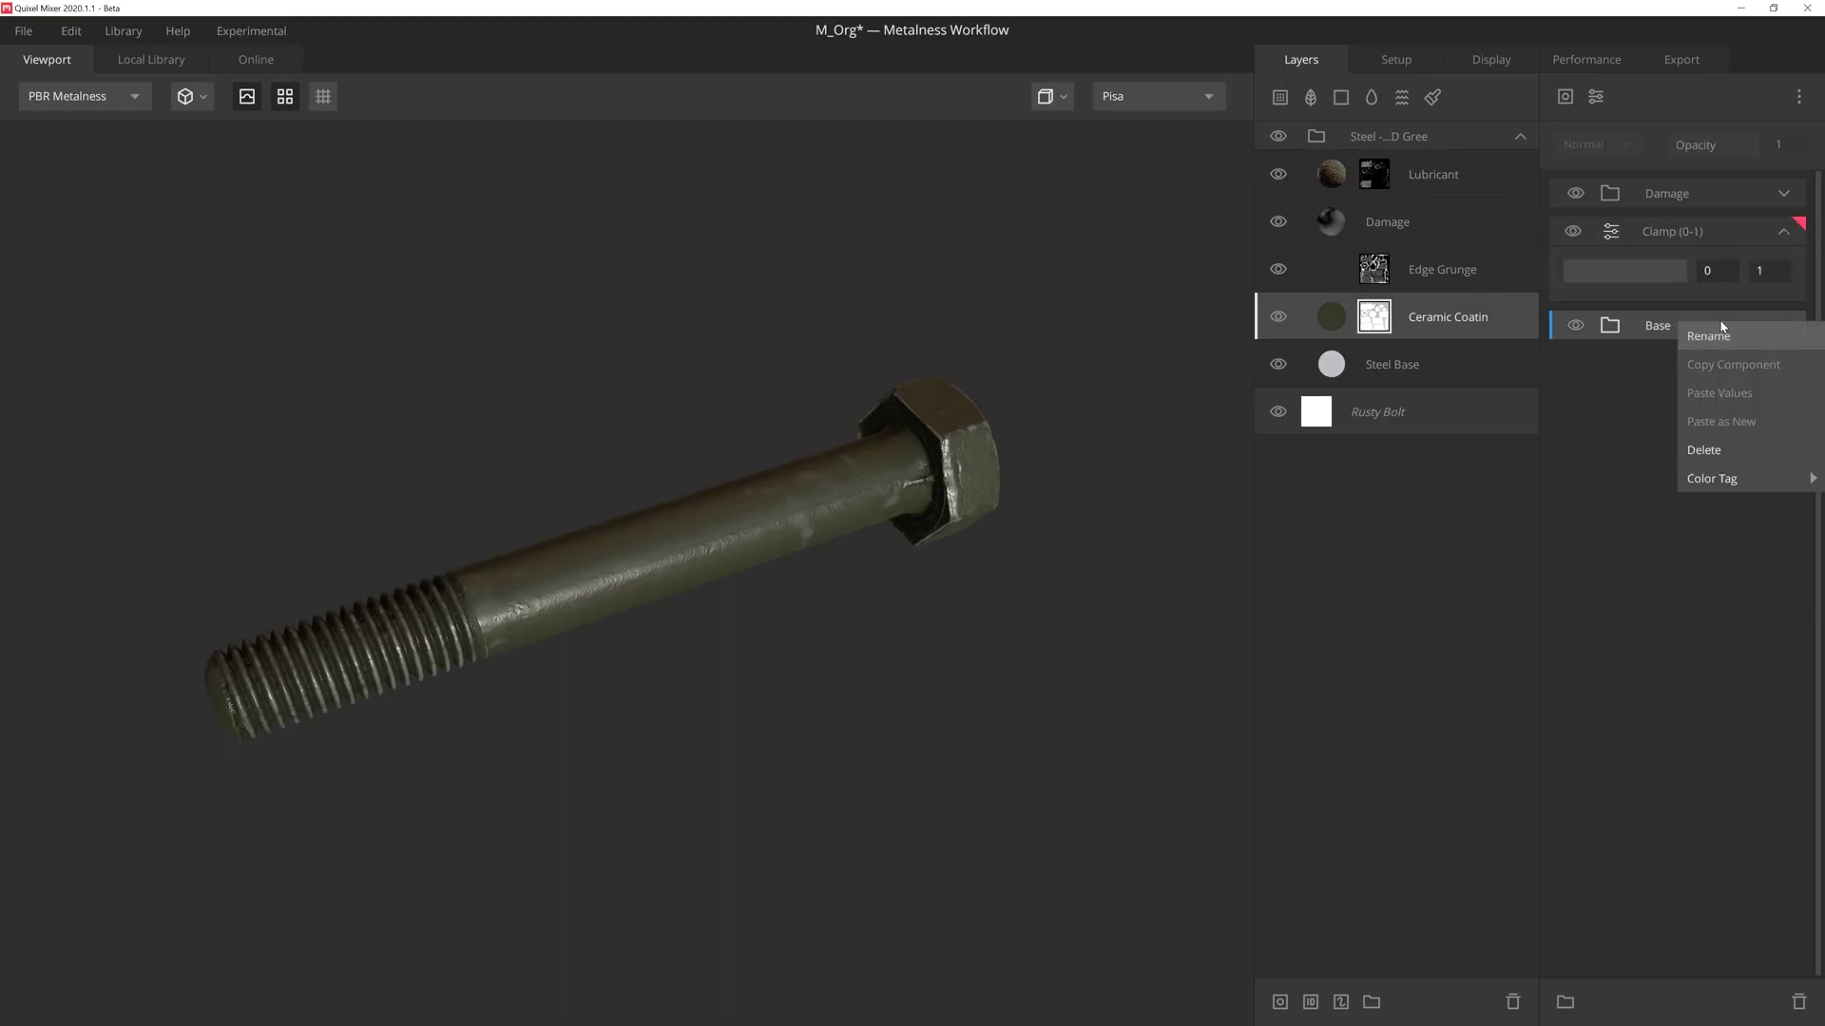
pyautogui.click(1739, 620)
pyautogui.rightClick(1683, 193)
pyautogui.click(1742, 453)
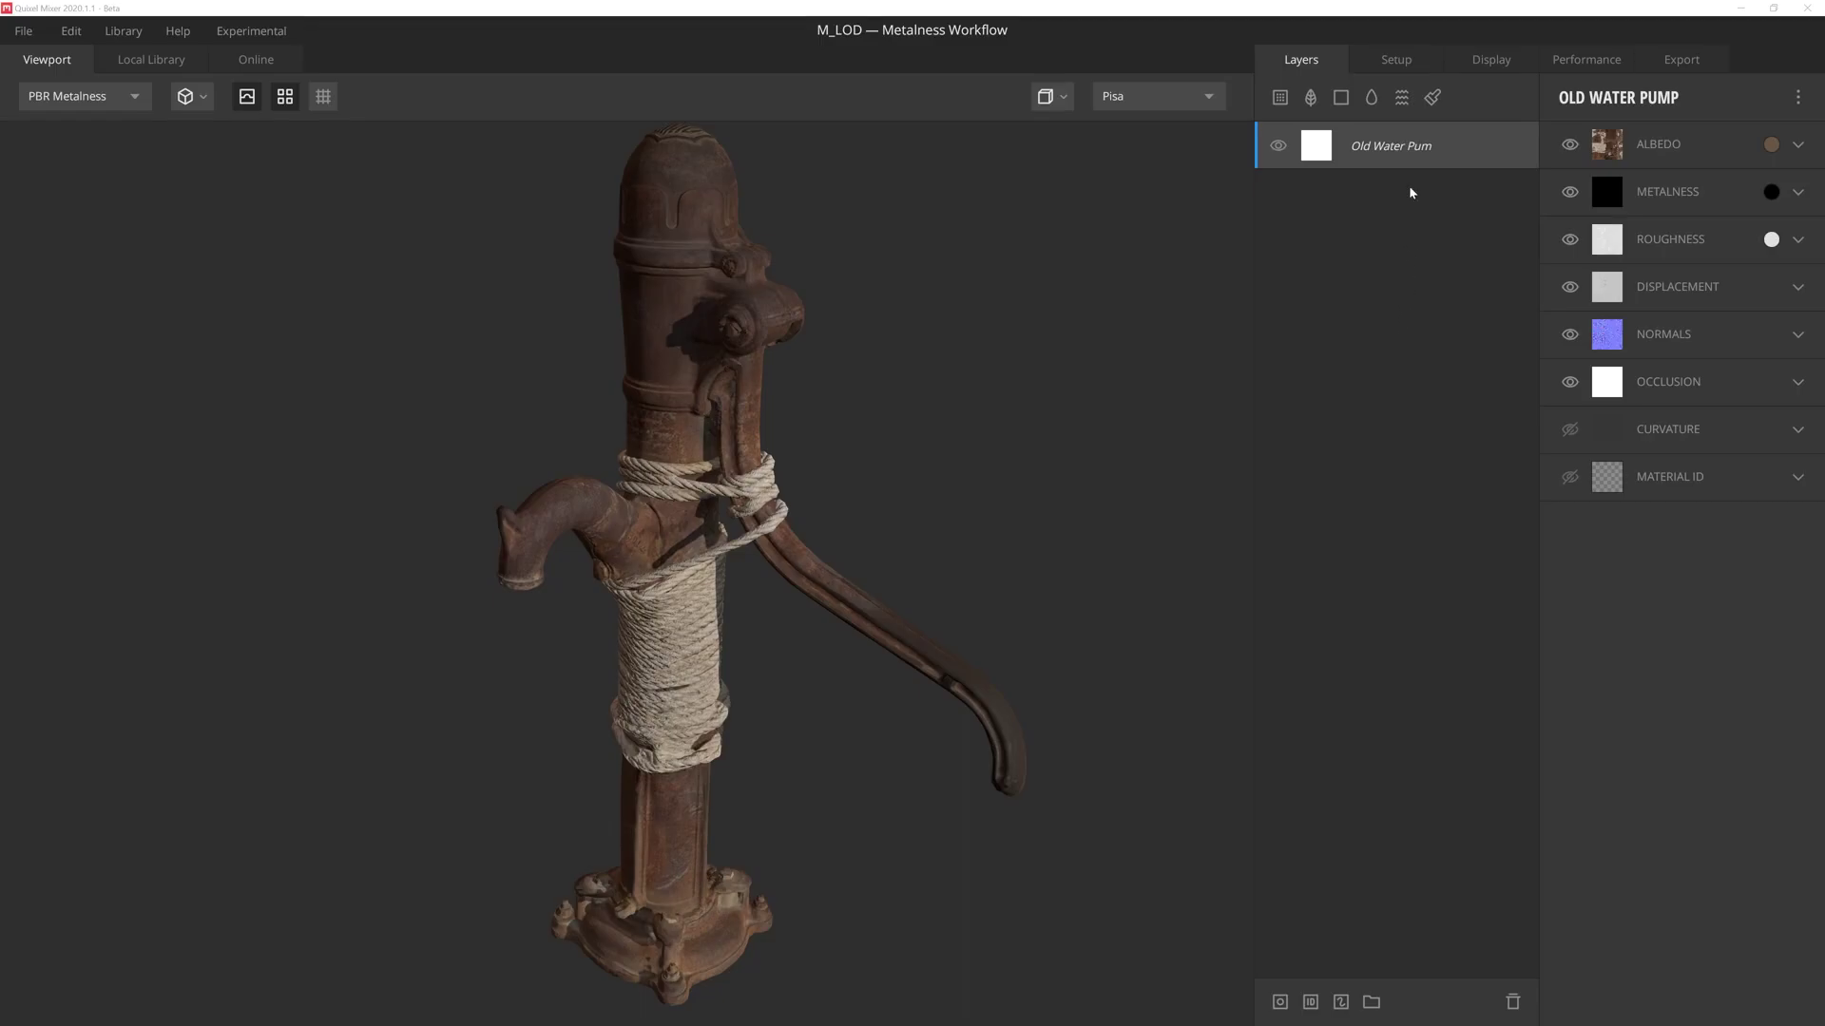
# - In the Setup settings, switch the pump mesh to LOD2 and then to the High LOD
pyautogui.click(1408, 60)
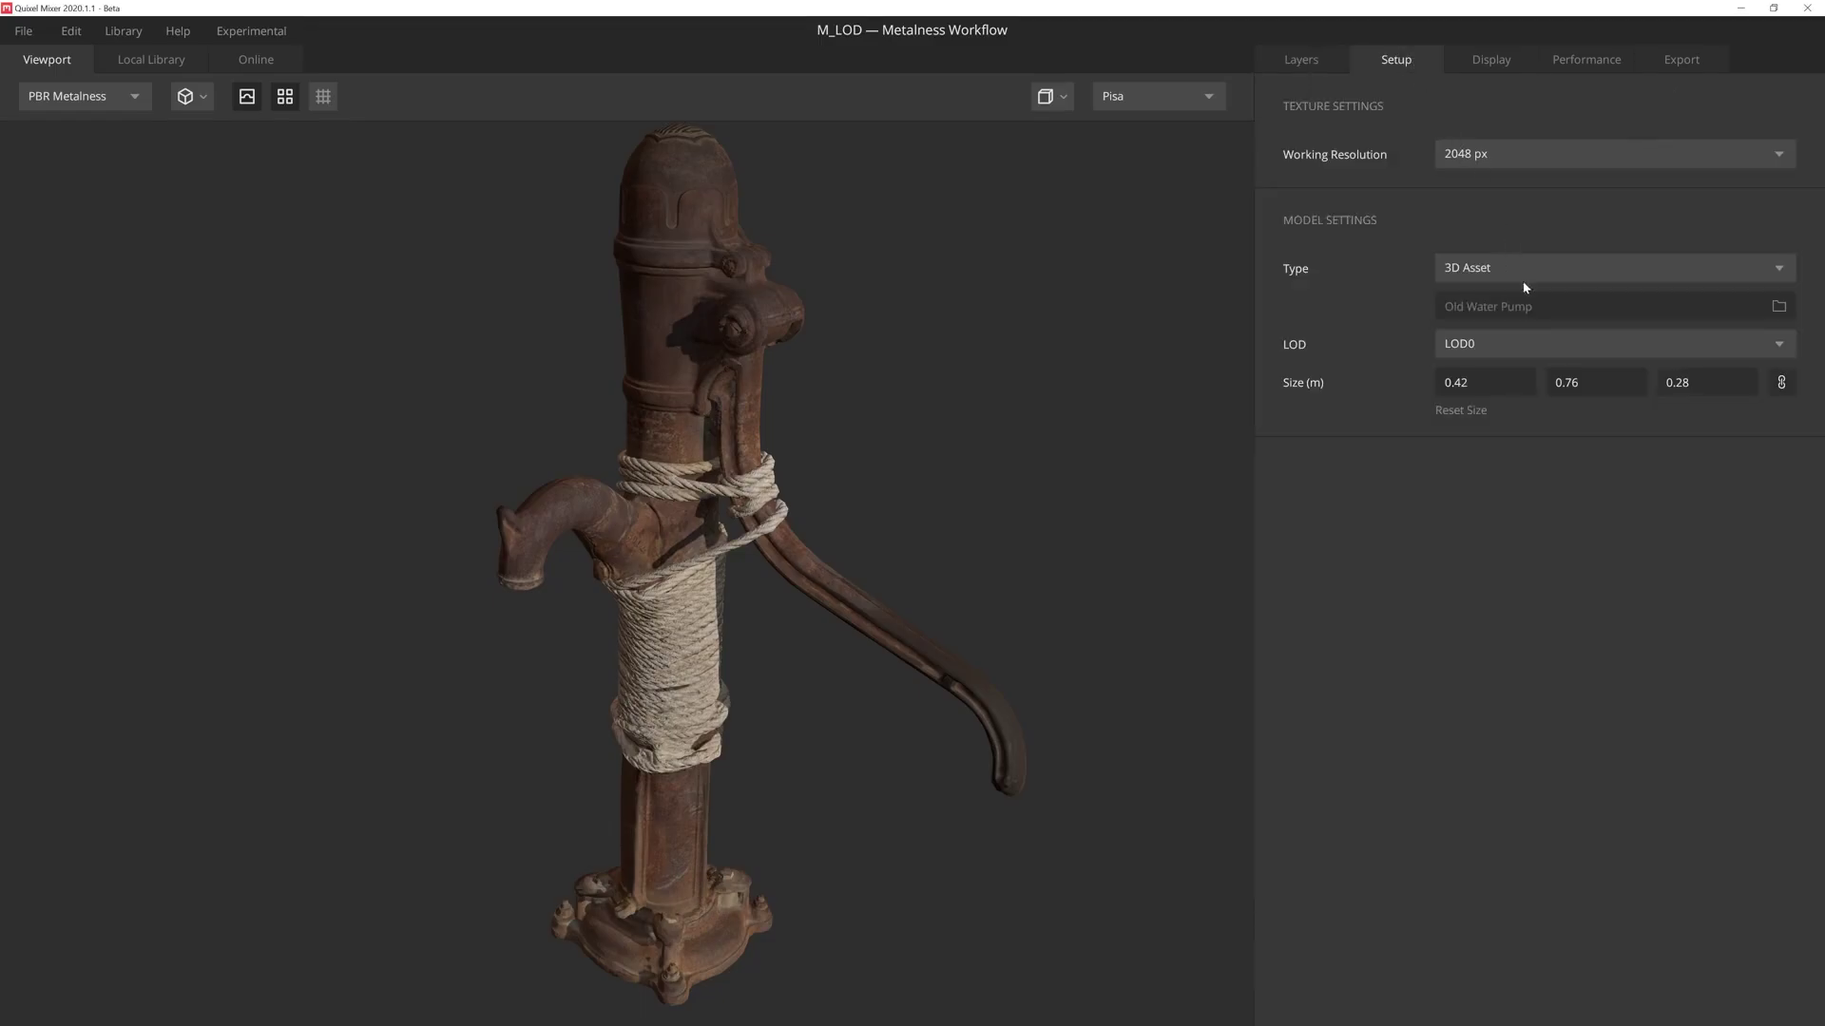
pyautogui.click(1469, 347)
pyautogui.click(1518, 456)
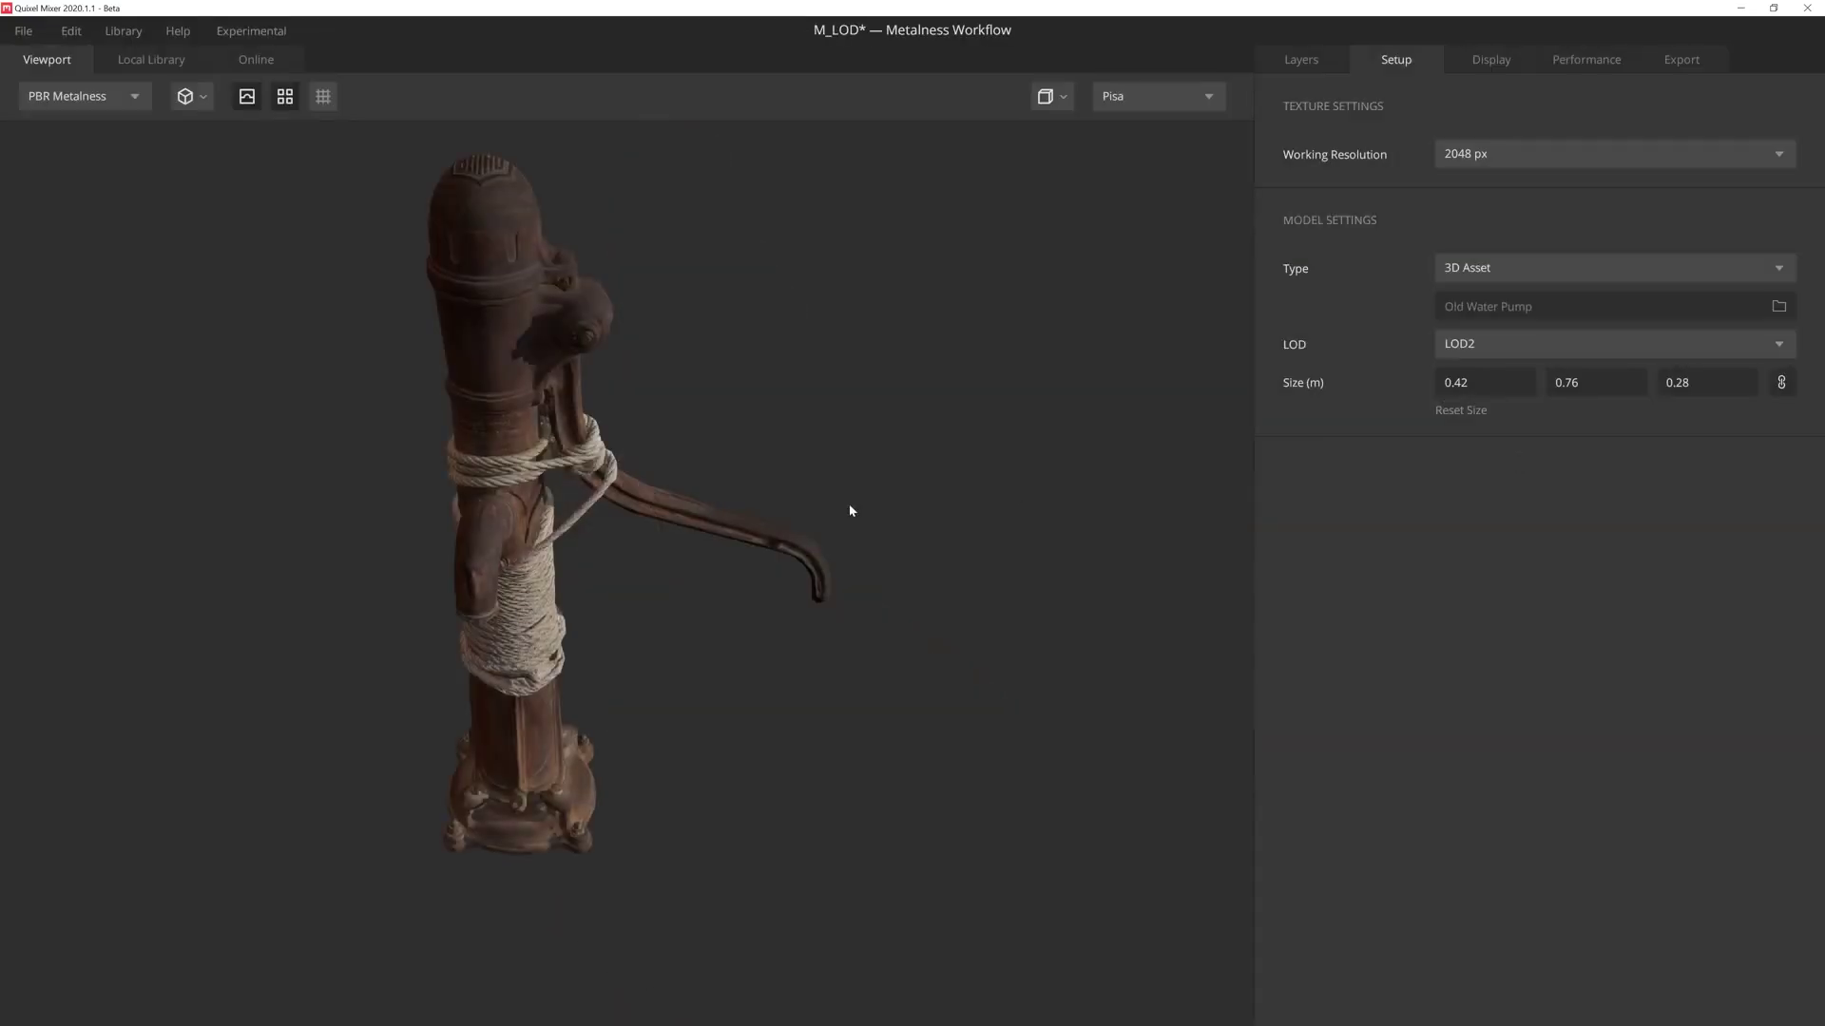
pyautogui.moveTo(851, 509)
pyautogui.mouseDown()
pyautogui.moveTo(790, 485)
pyautogui.moveTo(1093, 545)
pyautogui.mouseUp()
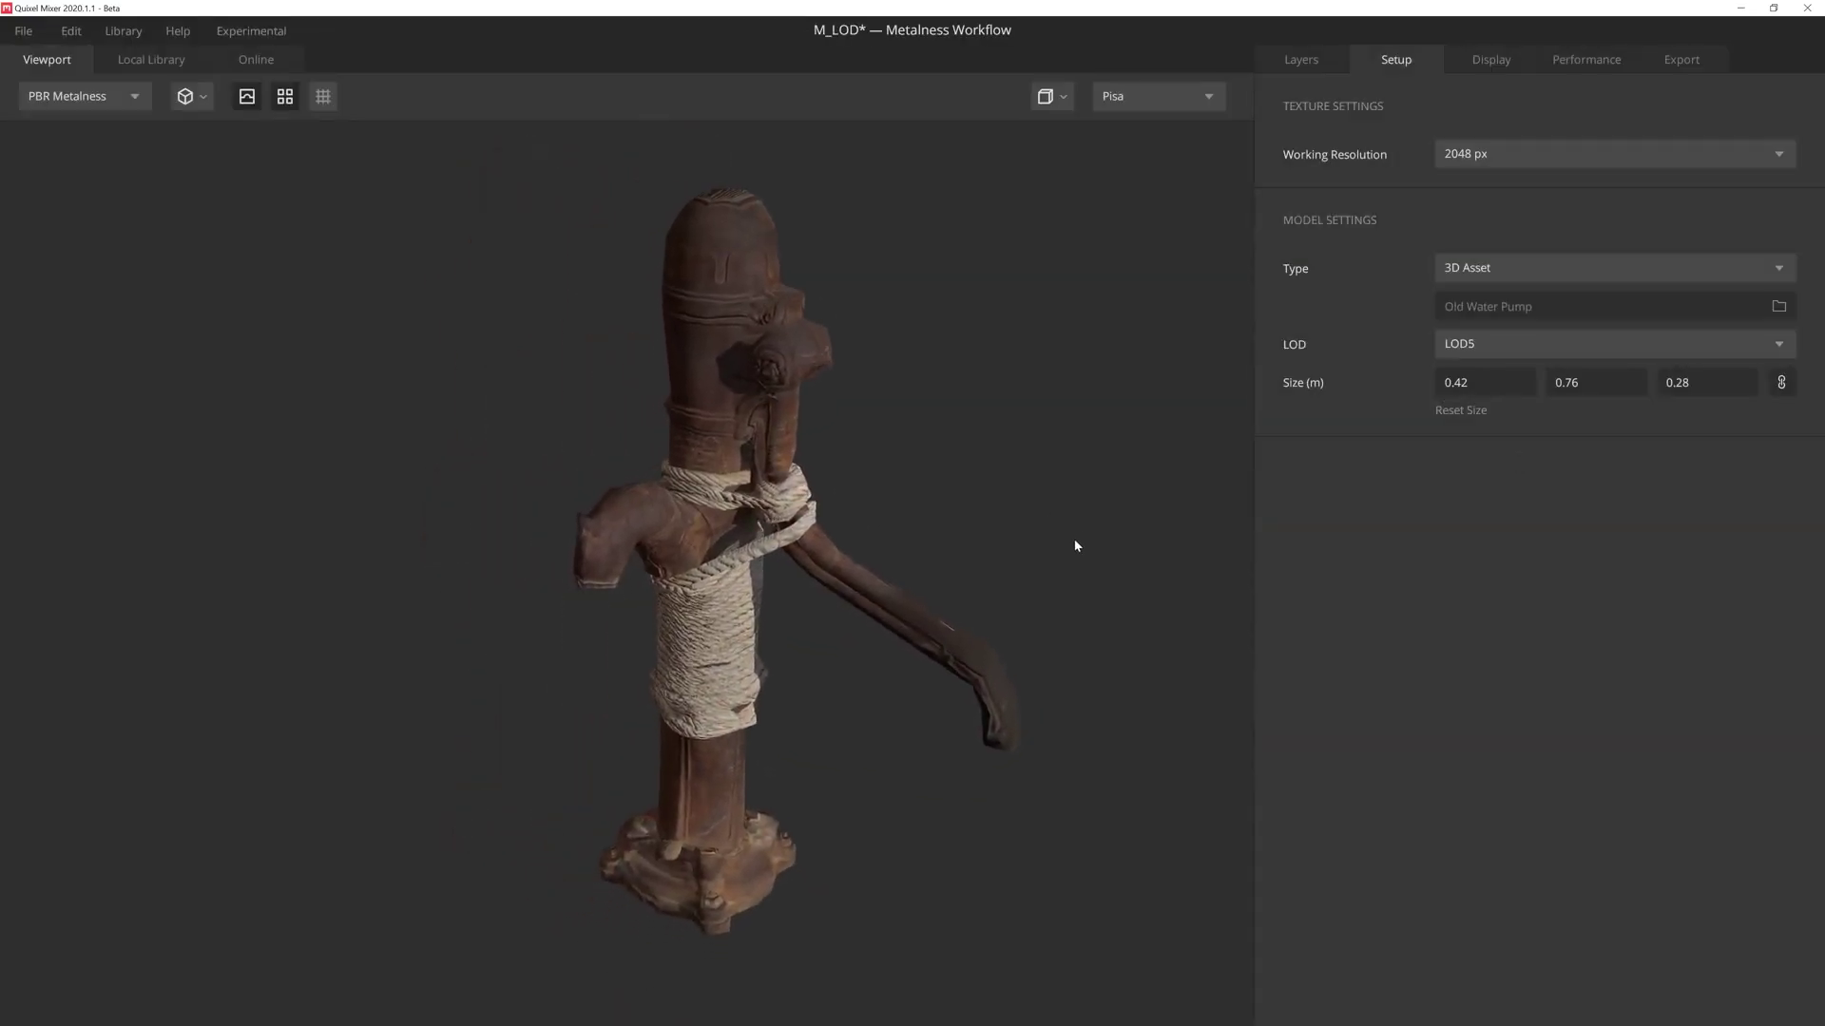
pyautogui.click(1503, 345)
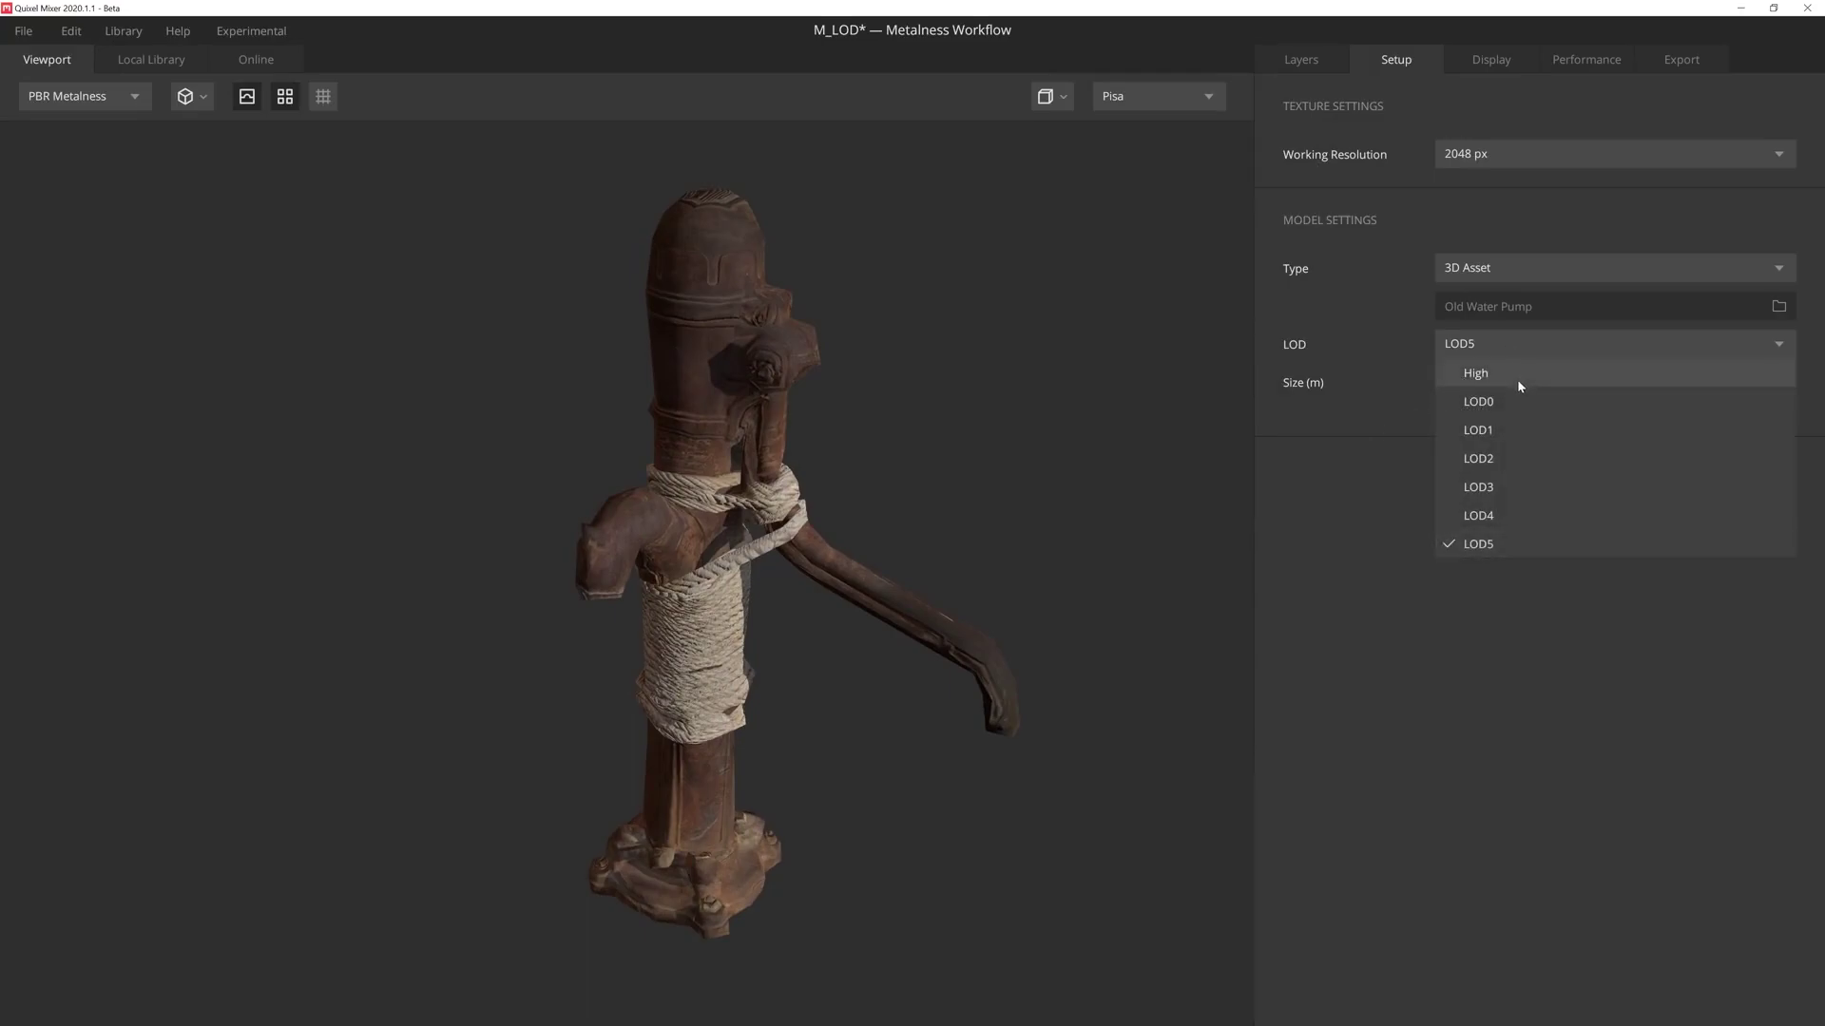
pyautogui.click(1517, 378)
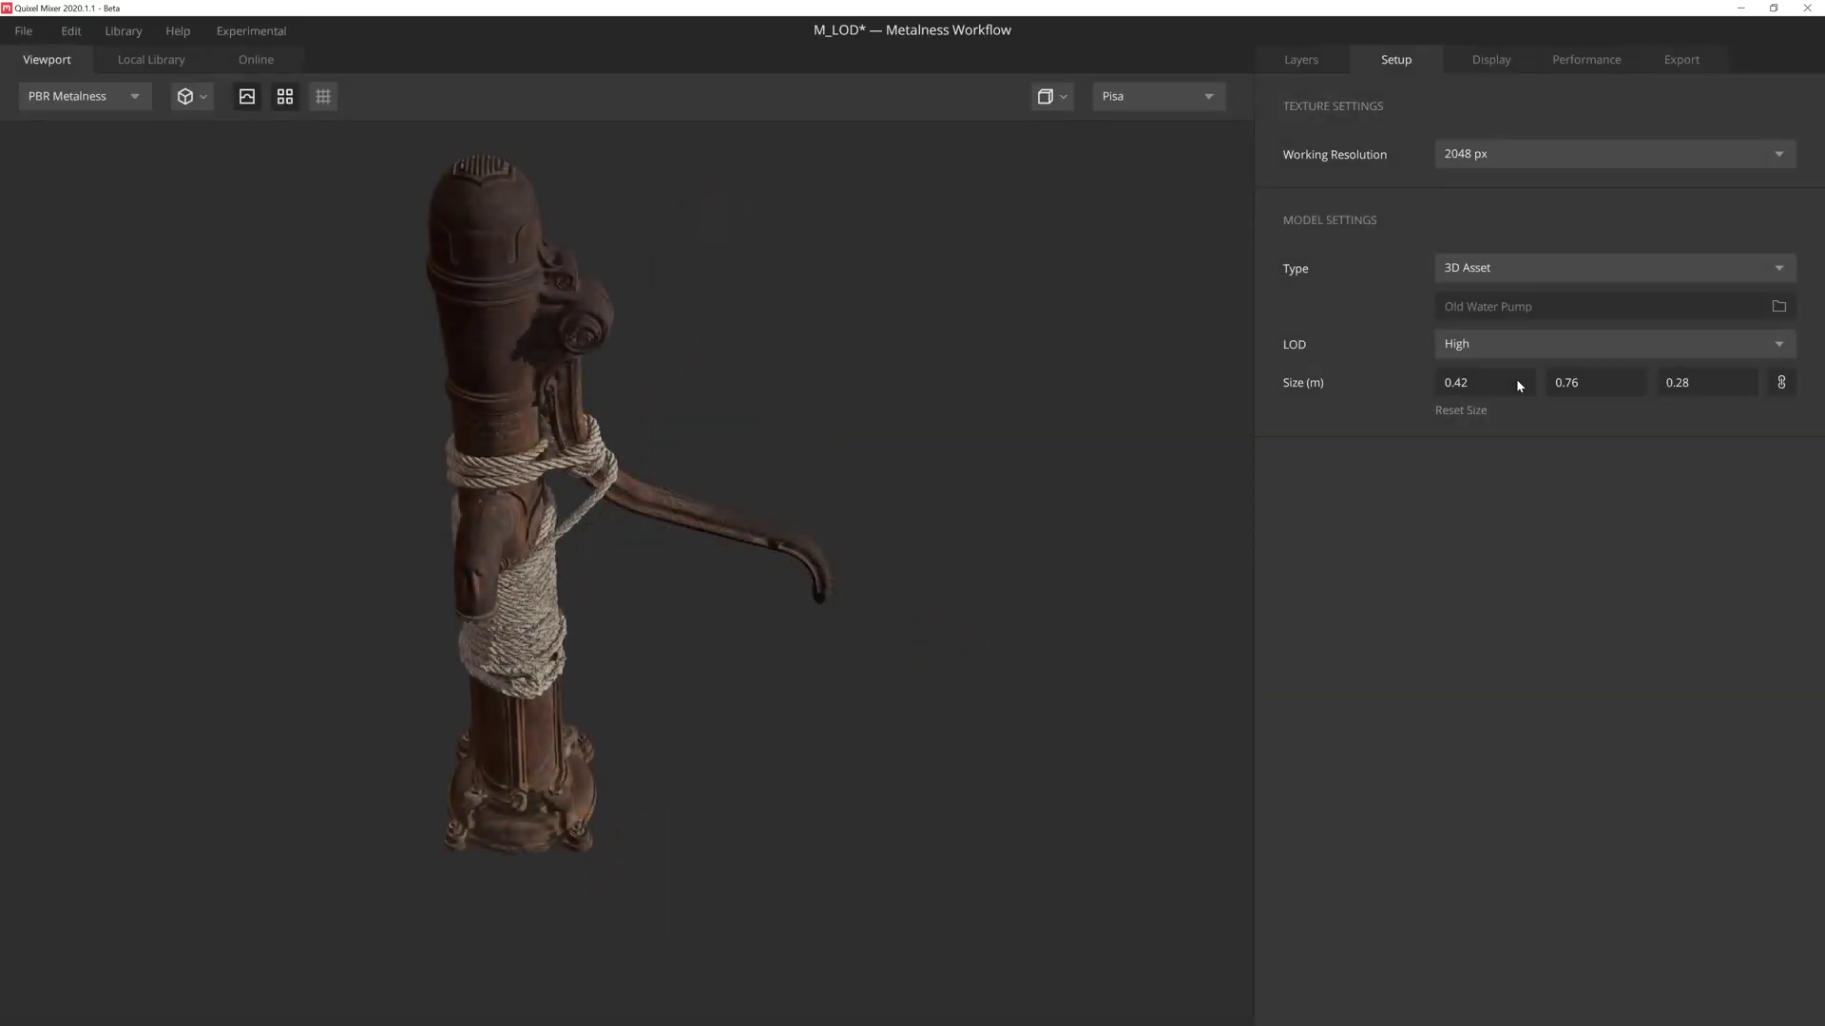
pyautogui.moveTo(844, 495)
pyautogui.mouseDown()
pyautogui.moveTo(781, 462)
pyautogui.moveTo(886, 485)
pyautogui.mouseUp()
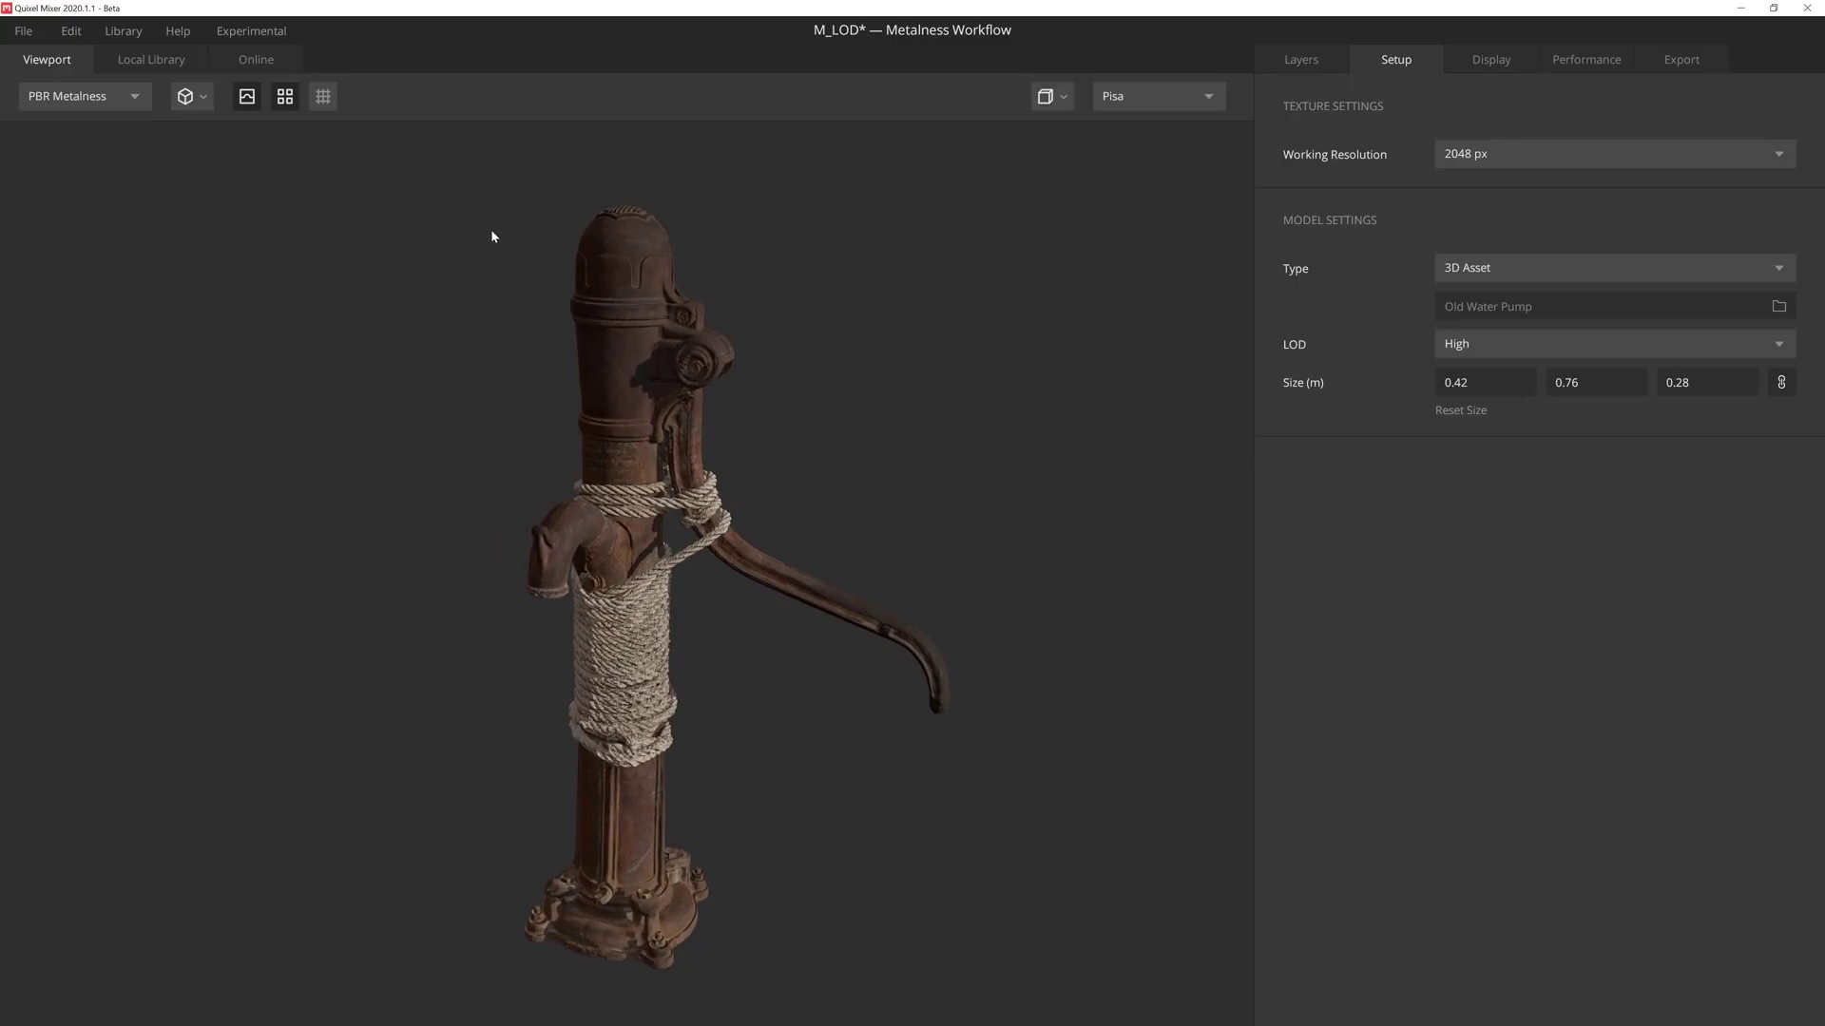
# - Toggle Preview Displacement off, on and off again while inspecting the pump
pyautogui.click(249, 101)
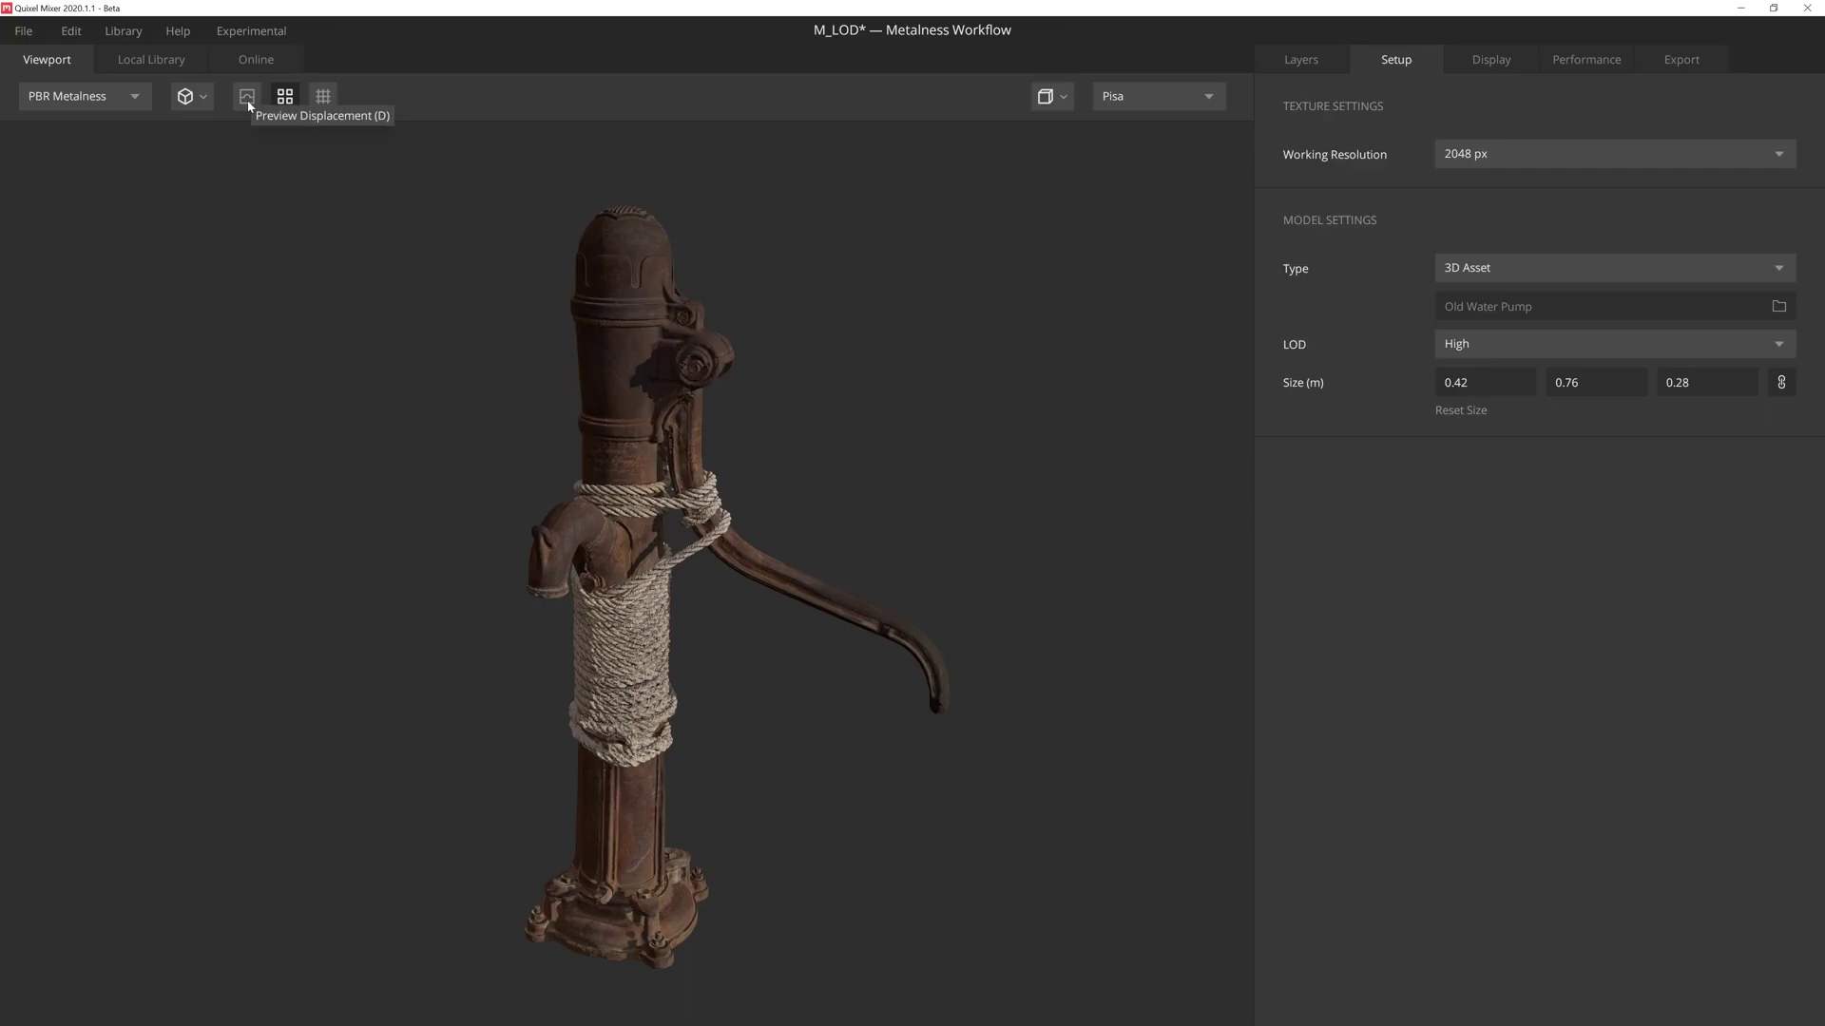
pyautogui.click(249, 104)
pyautogui.click(248, 104)
pyautogui.moveTo(424, 475)
pyautogui.mouseDown()
pyautogui.moveTo(383, 451)
pyautogui.moveTo(359, 357)
pyautogui.moveTo(436, 448)
pyautogui.moveTo(349, 517)
pyautogui.moveTo(399, 502)
pyautogui.moveTo(347, 495)
pyautogui.moveTo(346, 460)
pyautogui.mouseUp()
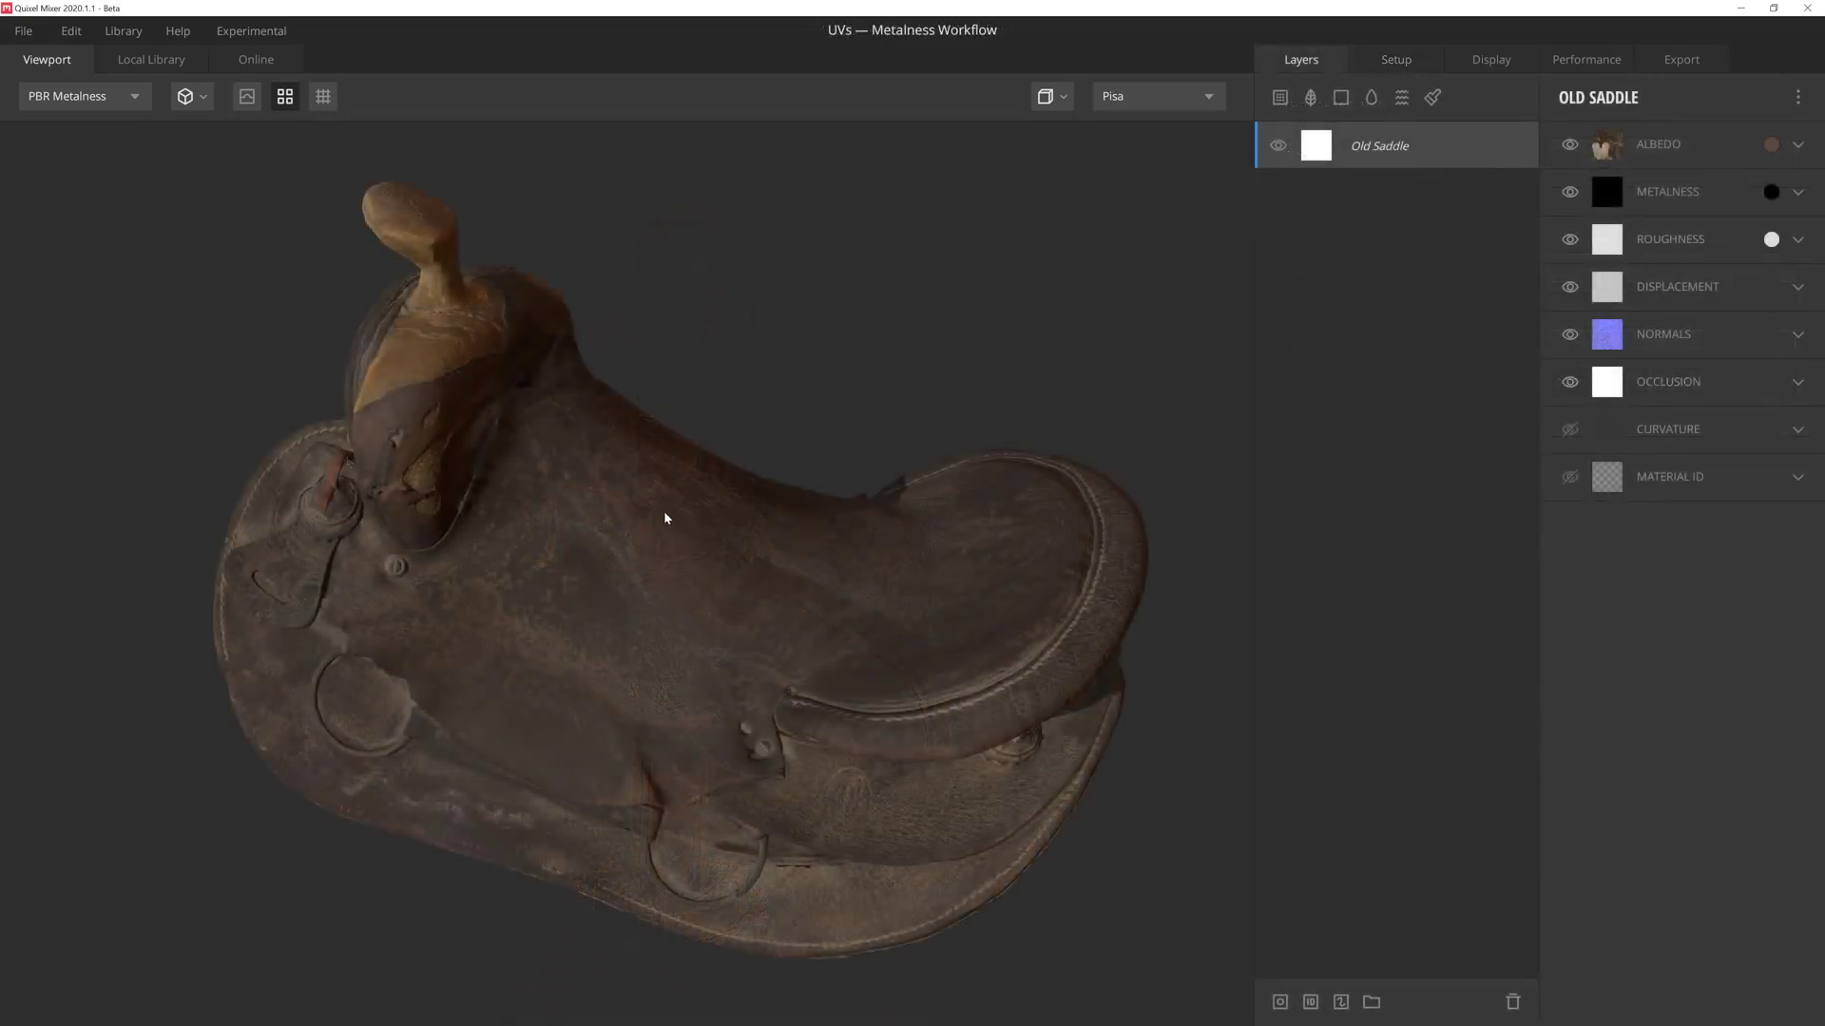
# - Preview the saddle material on the Plane mesh instead of its model
pyautogui.moveTo(665, 518)
pyautogui.mouseDown()
pyautogui.moveTo(615, 477)
pyautogui.moveTo(661, 476)
pyautogui.moveTo(666, 512)
pyautogui.moveTo(652, 501)
pyautogui.mouseUp()
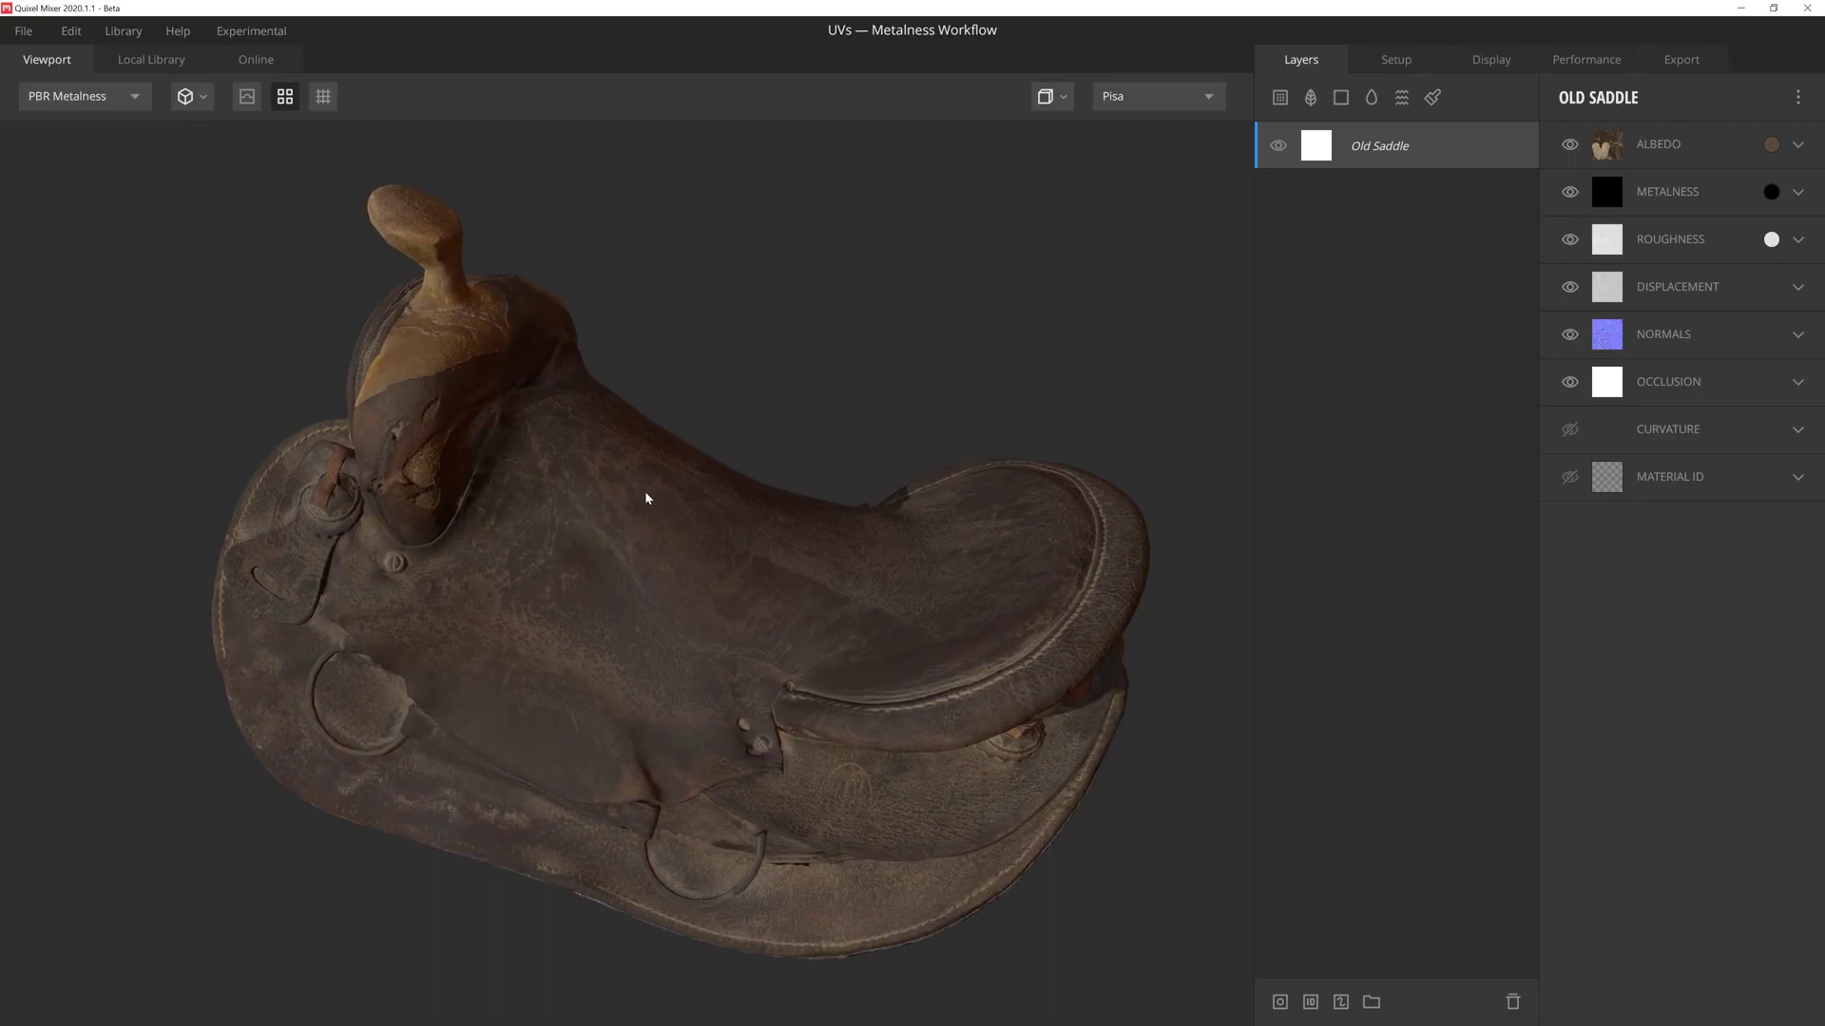
pyautogui.click(188, 97)
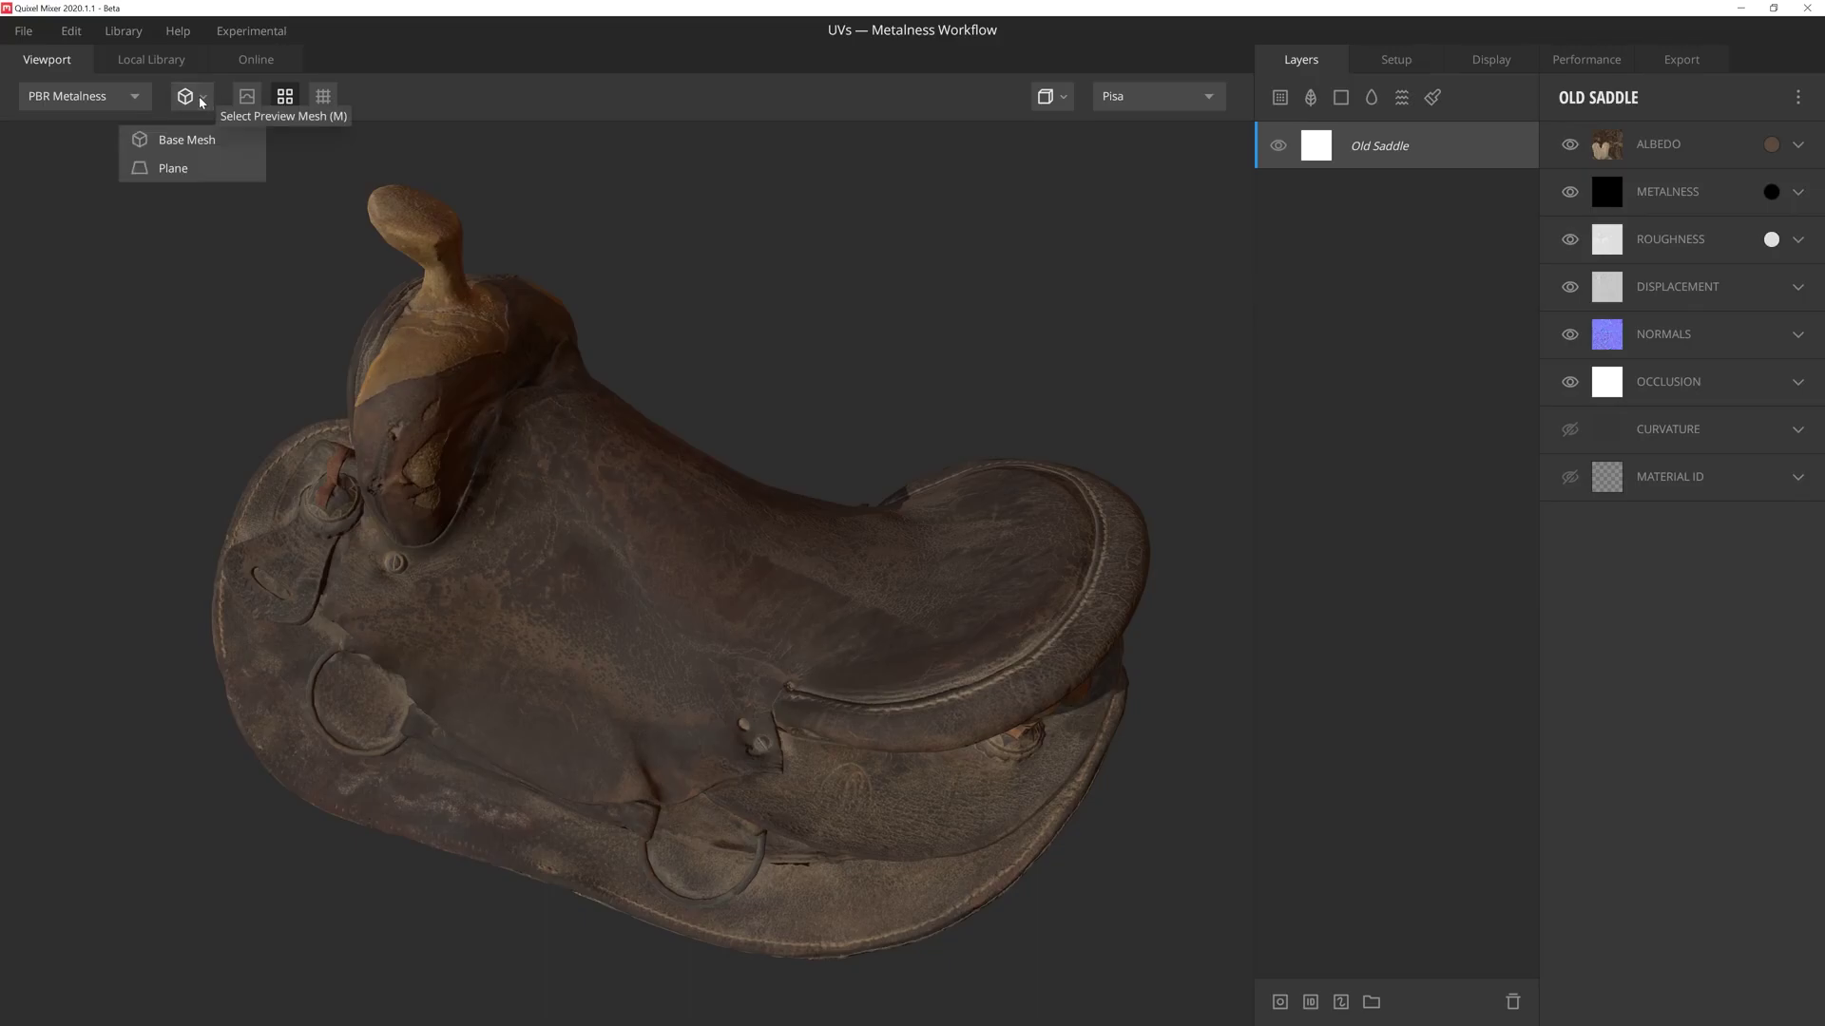
pyautogui.click(204, 173)
pyautogui.moveTo(204, 184)
pyautogui.mouseDown()
pyautogui.moveTo(859, 632)
pyautogui.moveTo(464, 701)
pyautogui.mouseUp()
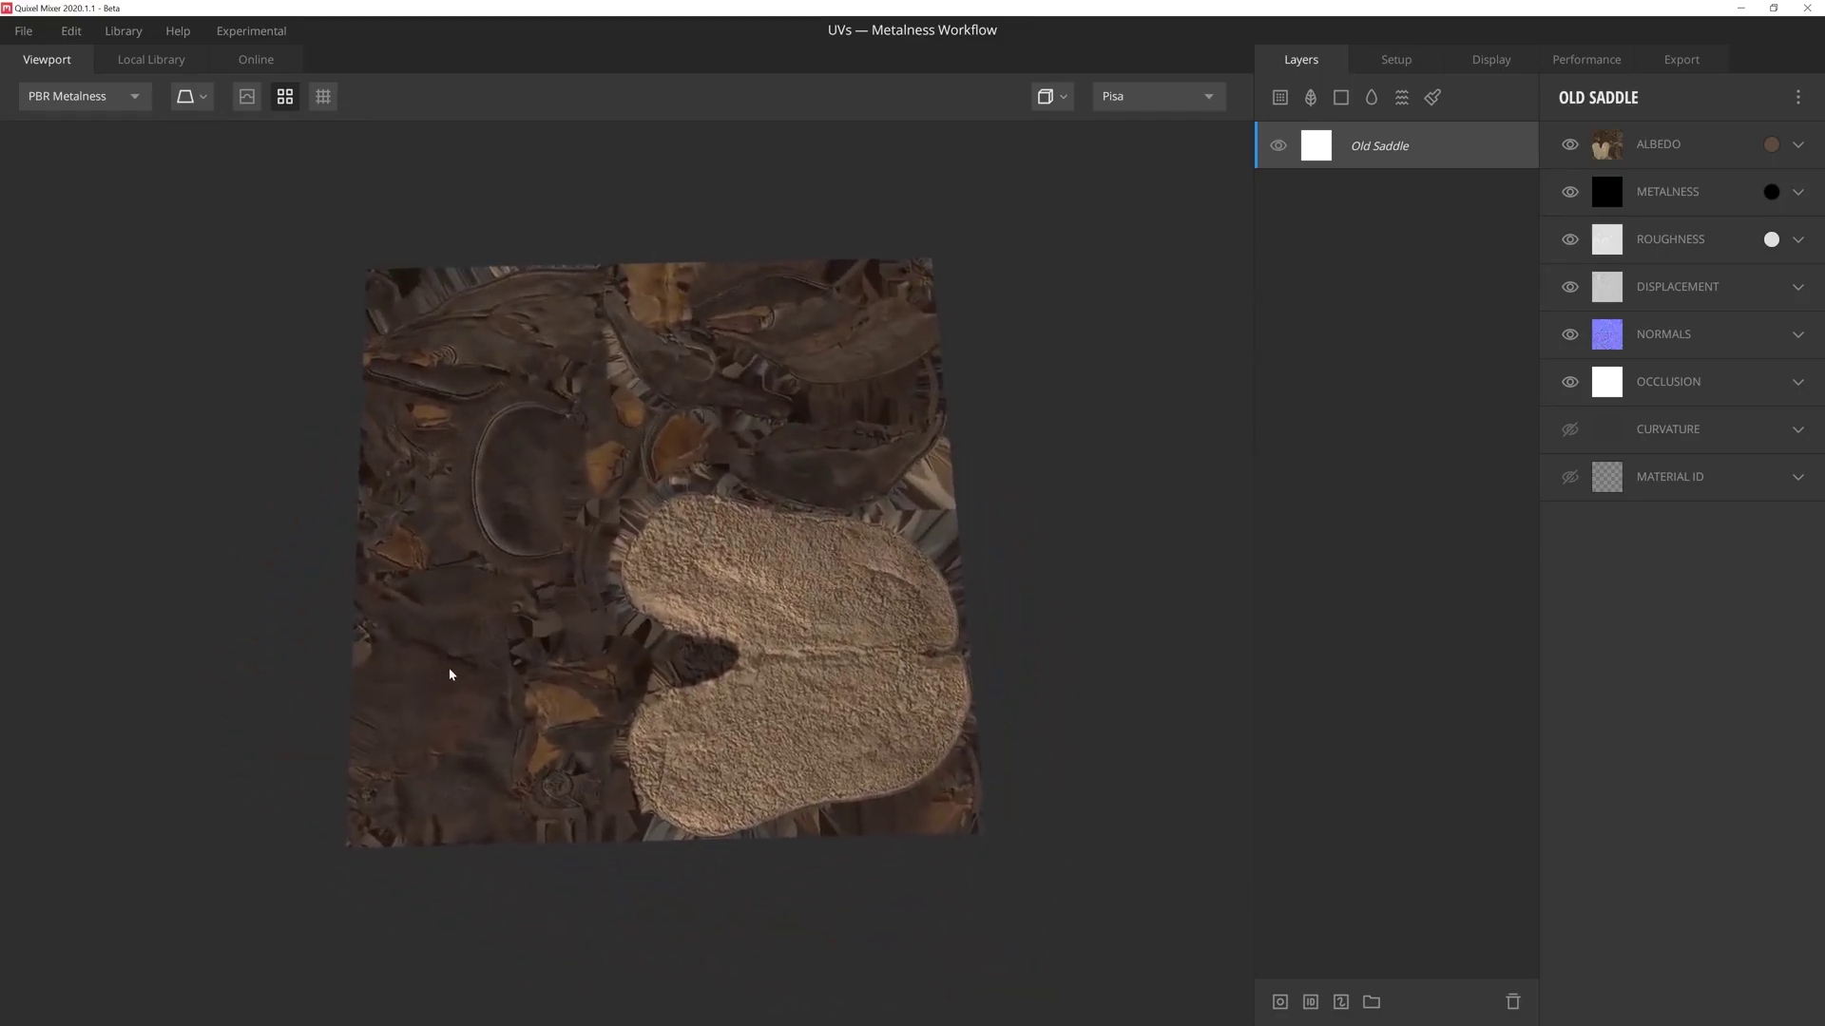
# - Cycle the viewport channel through Roughness to the Normal map
pyautogui.press('2')
pyautogui.press('4')
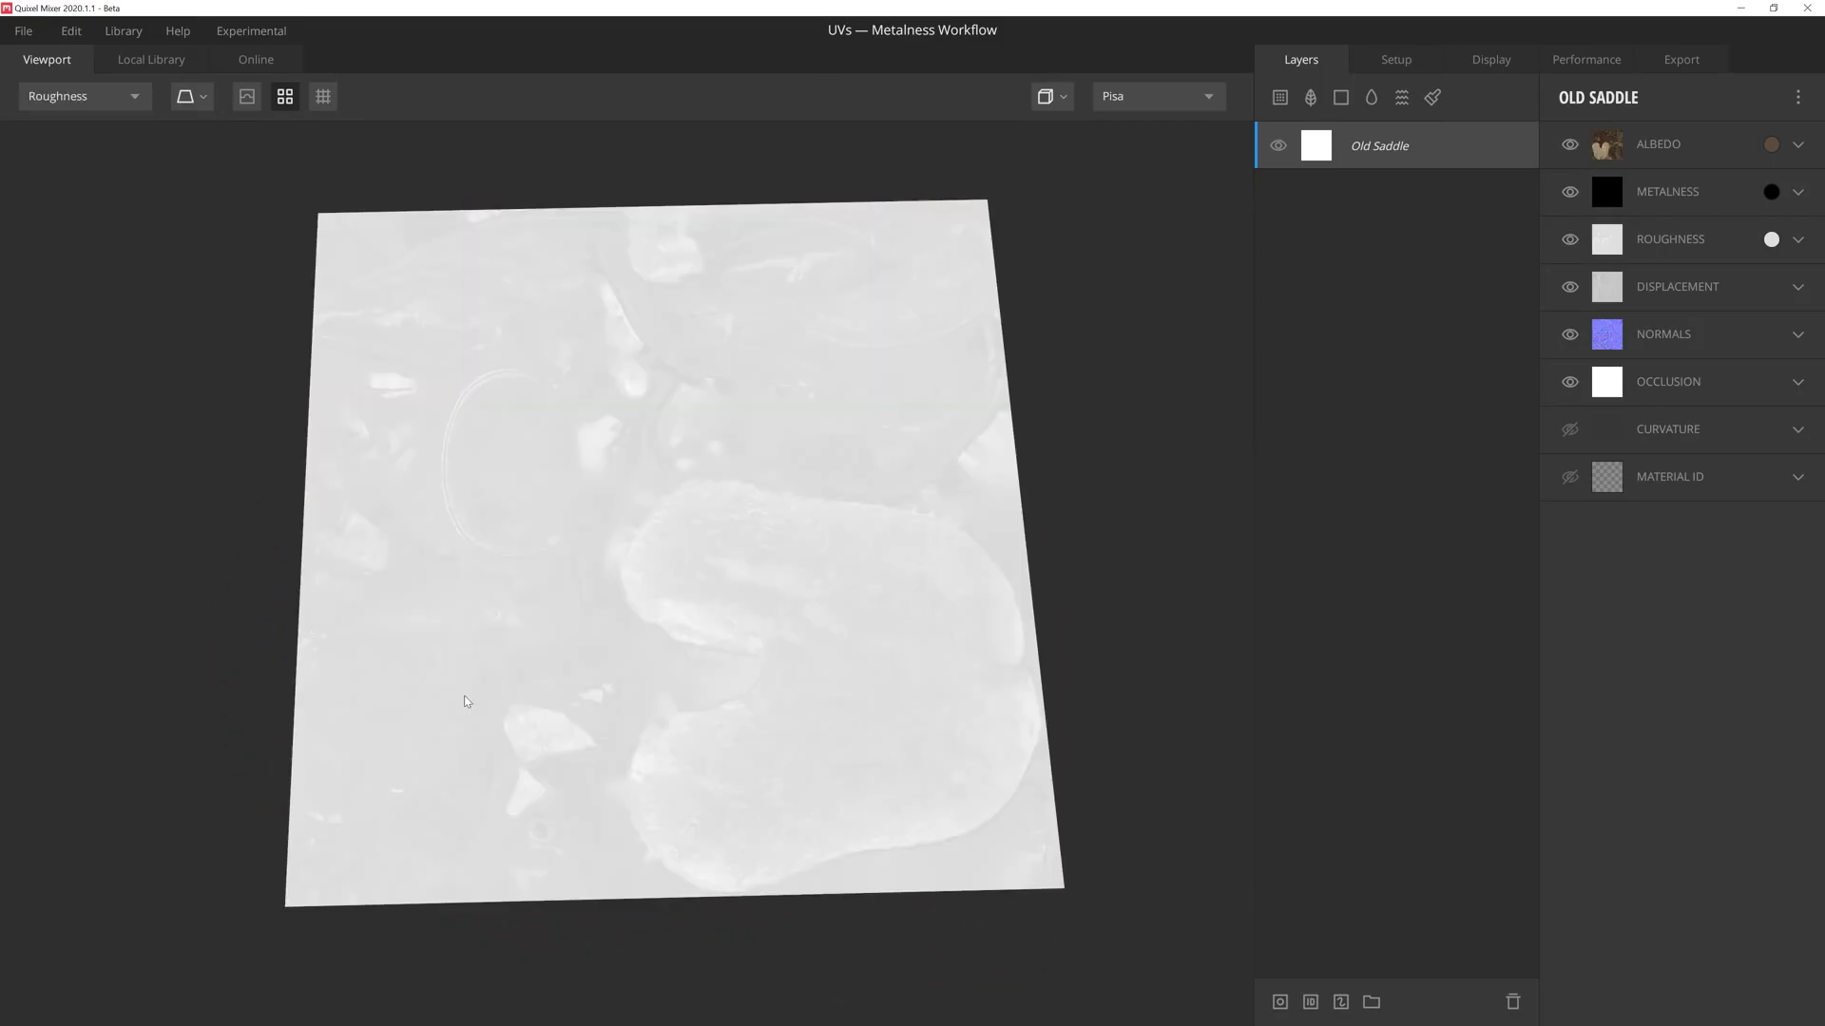
pyautogui.press('5')
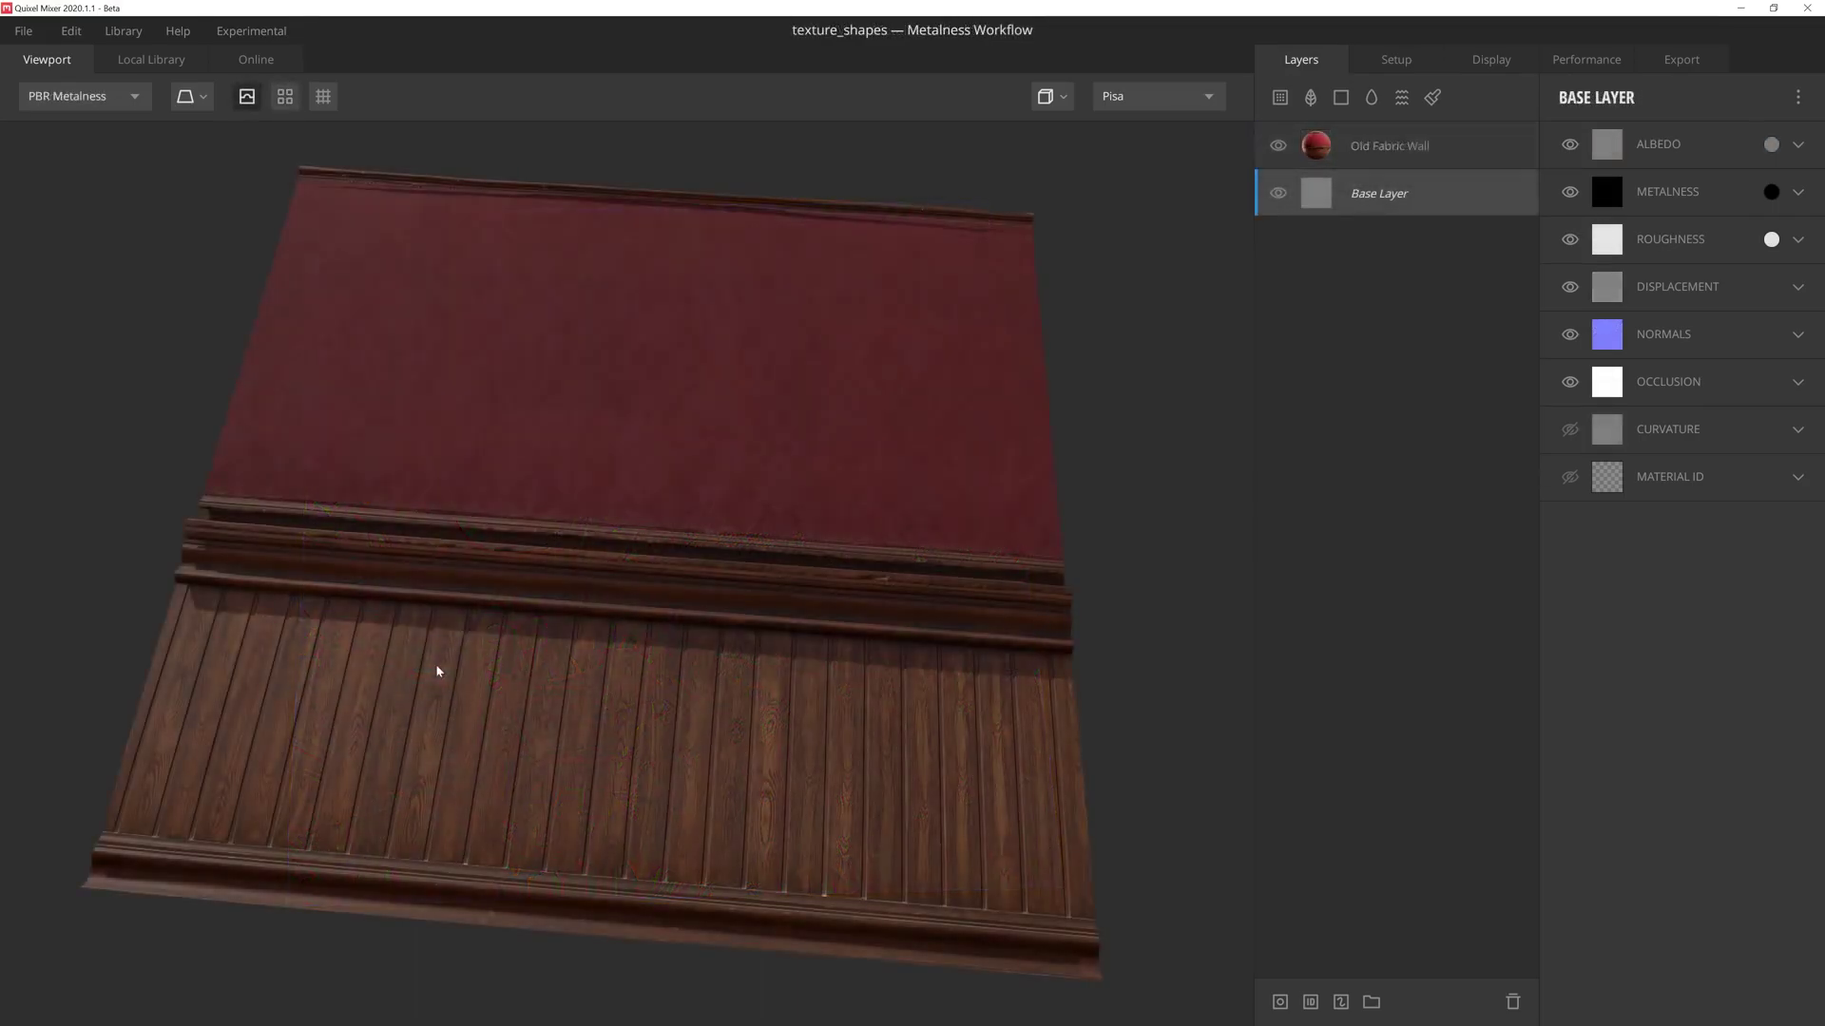
# - Preview the Old Fabric Wall material on a cylinder, then a cube, then a sphere
pyautogui.click(187, 96)
pyautogui.moveTo(180, 235)
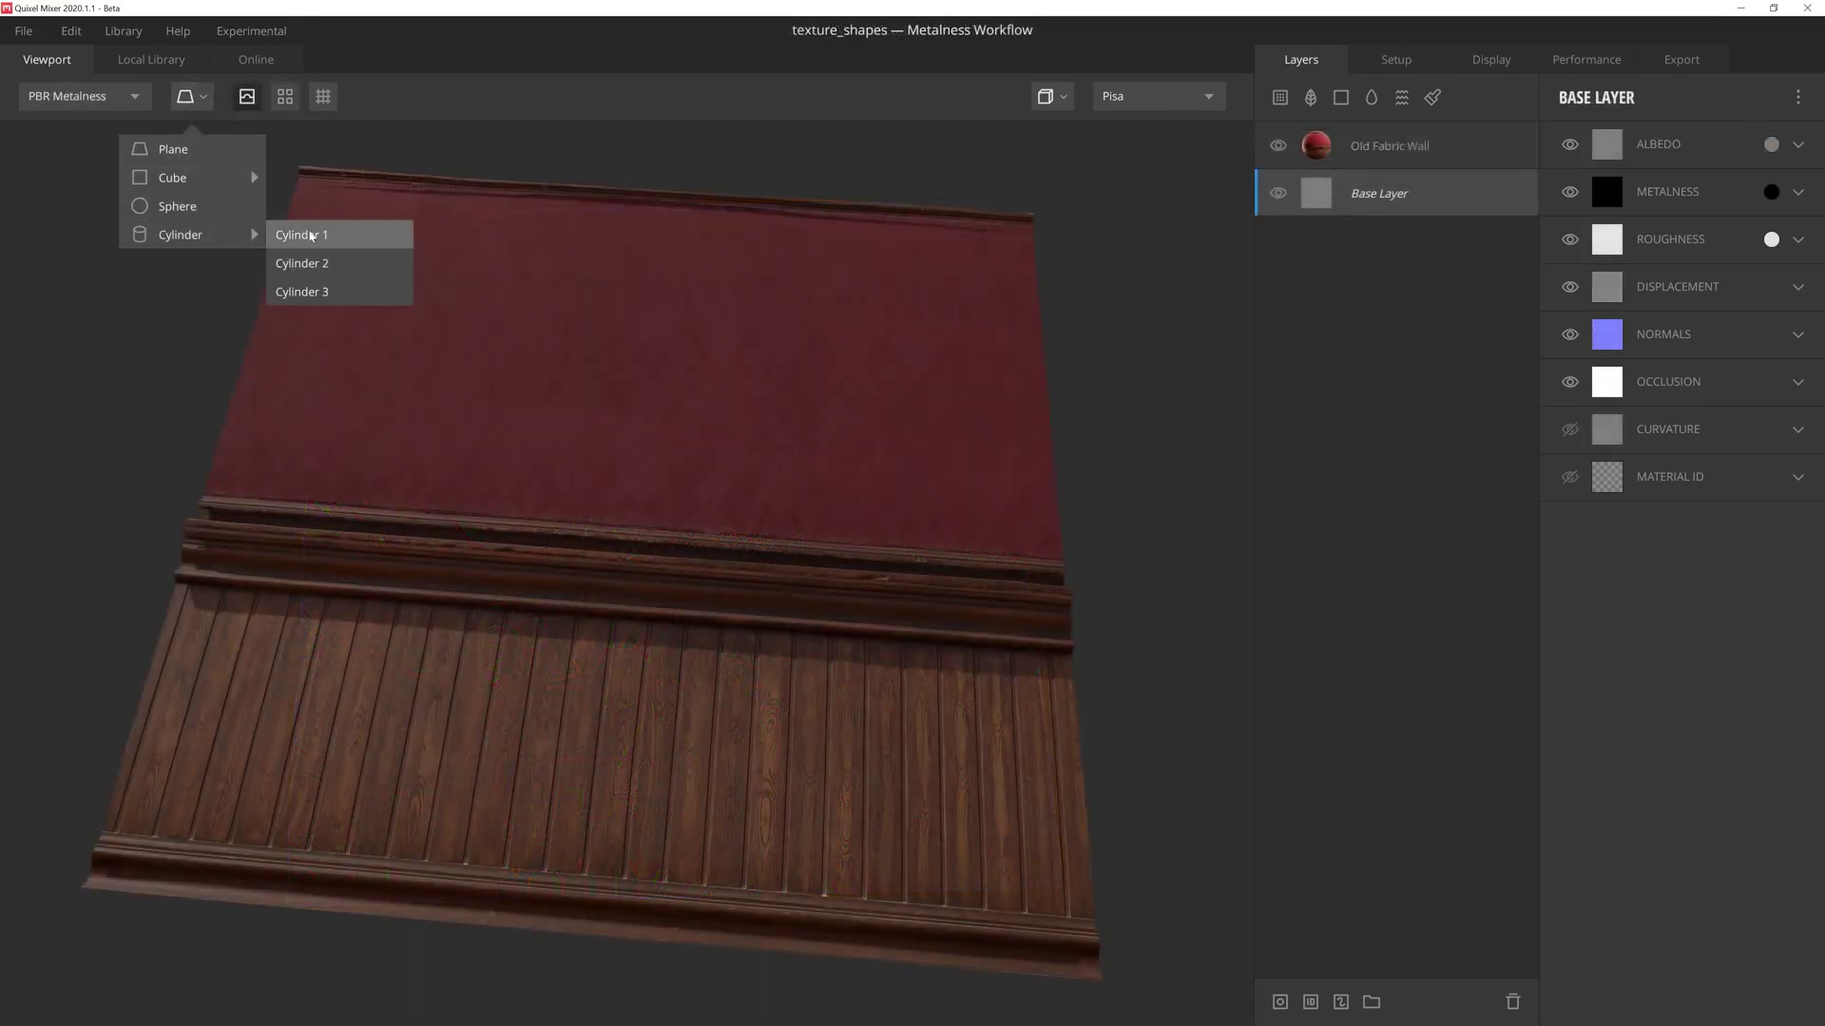
pyautogui.click(311, 236)
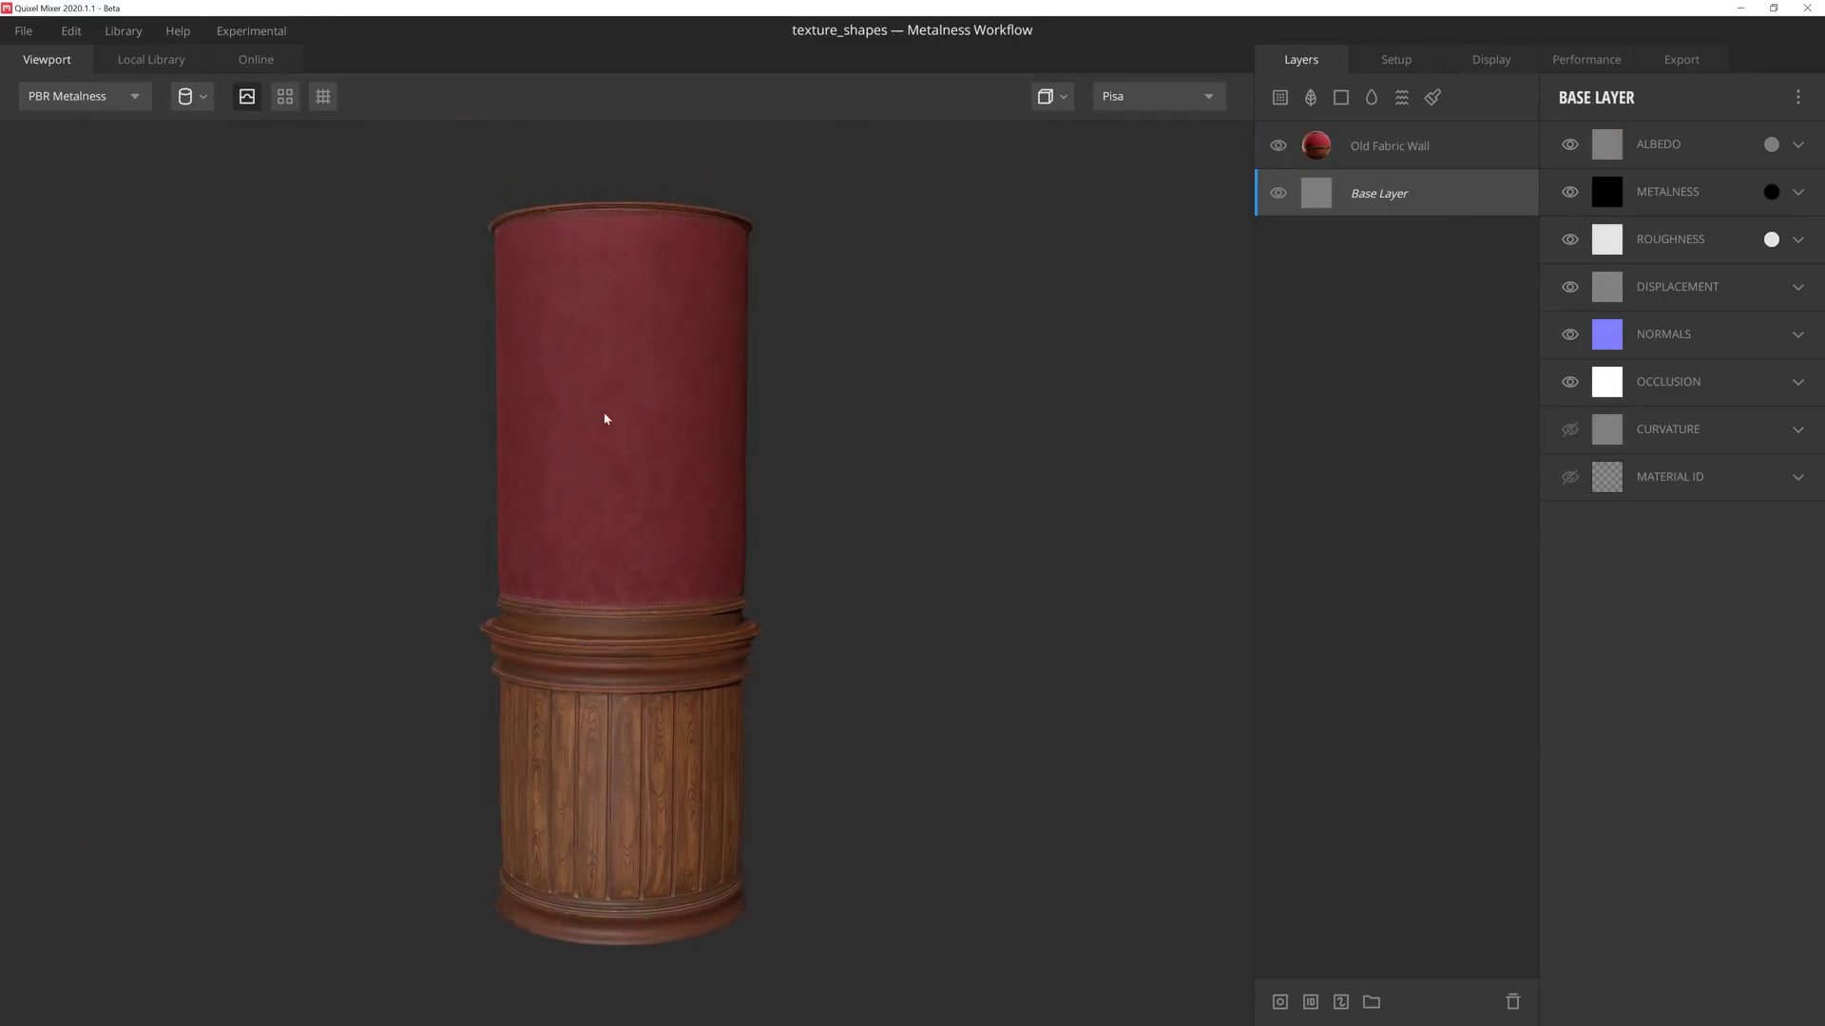
pyautogui.click(186, 95)
pyautogui.click(294, 176)
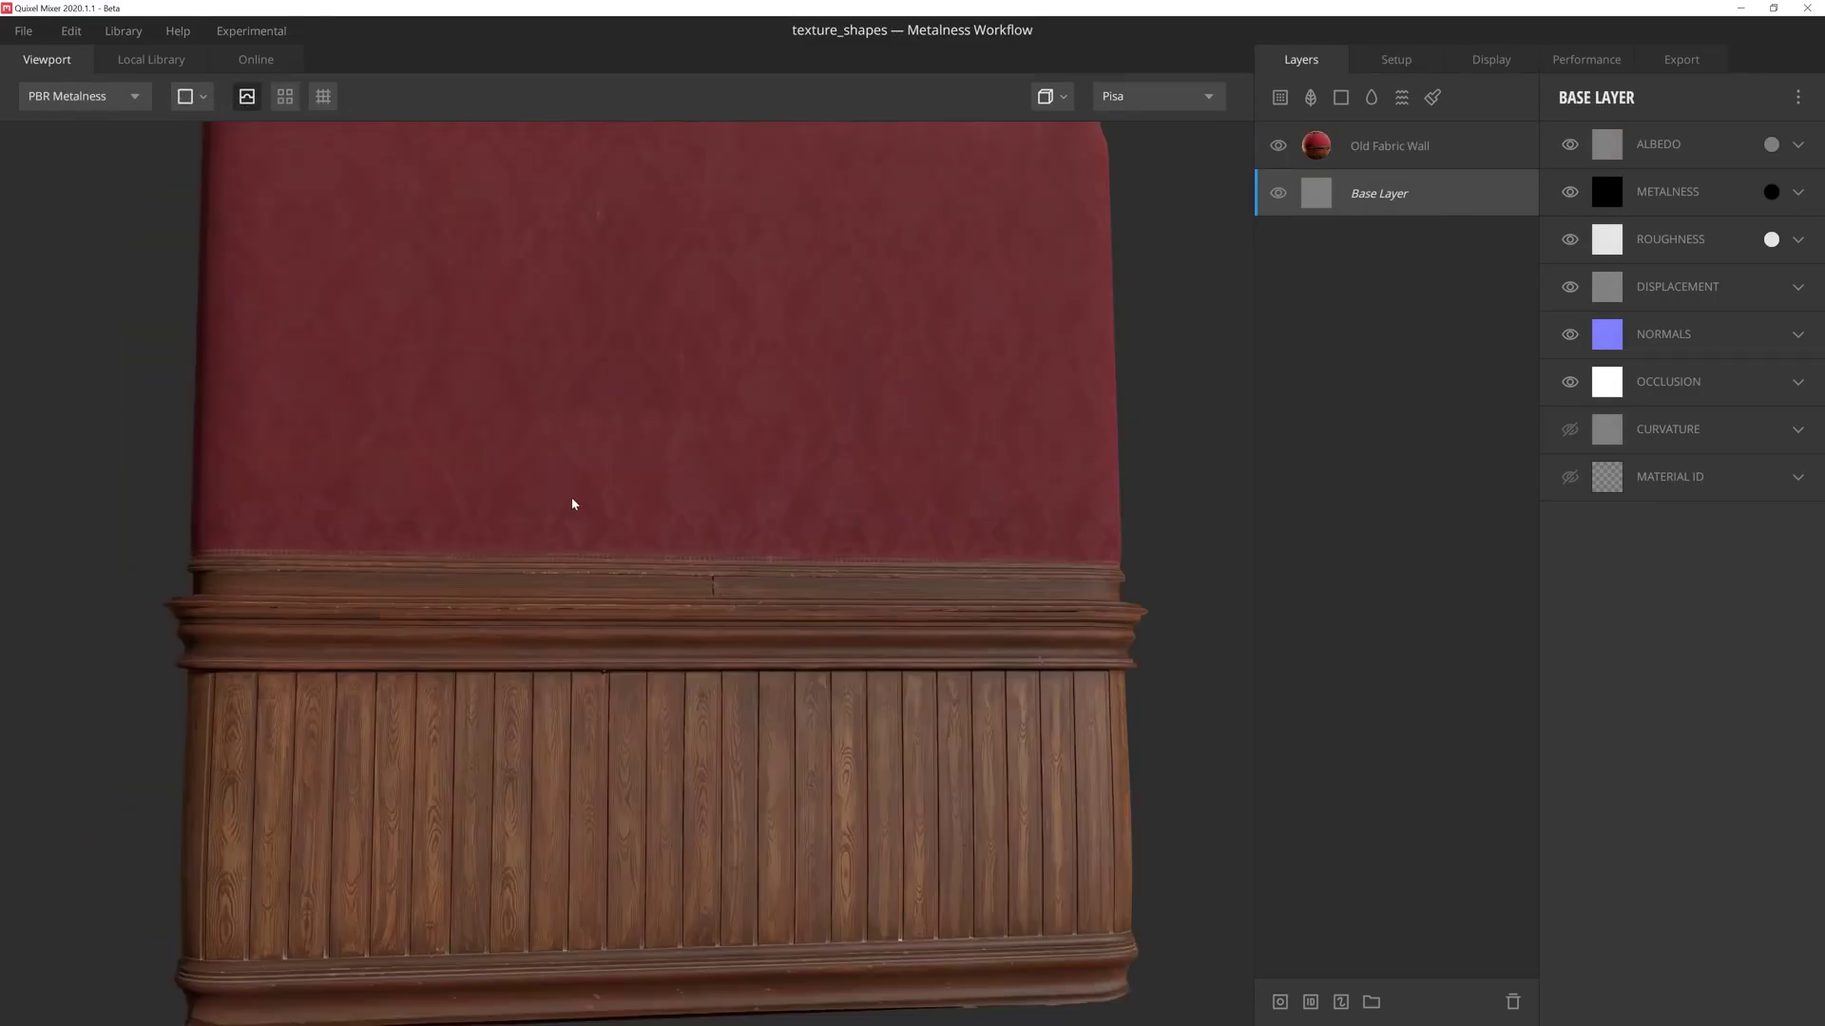
pyautogui.click(188, 96)
pyautogui.click(171, 212)
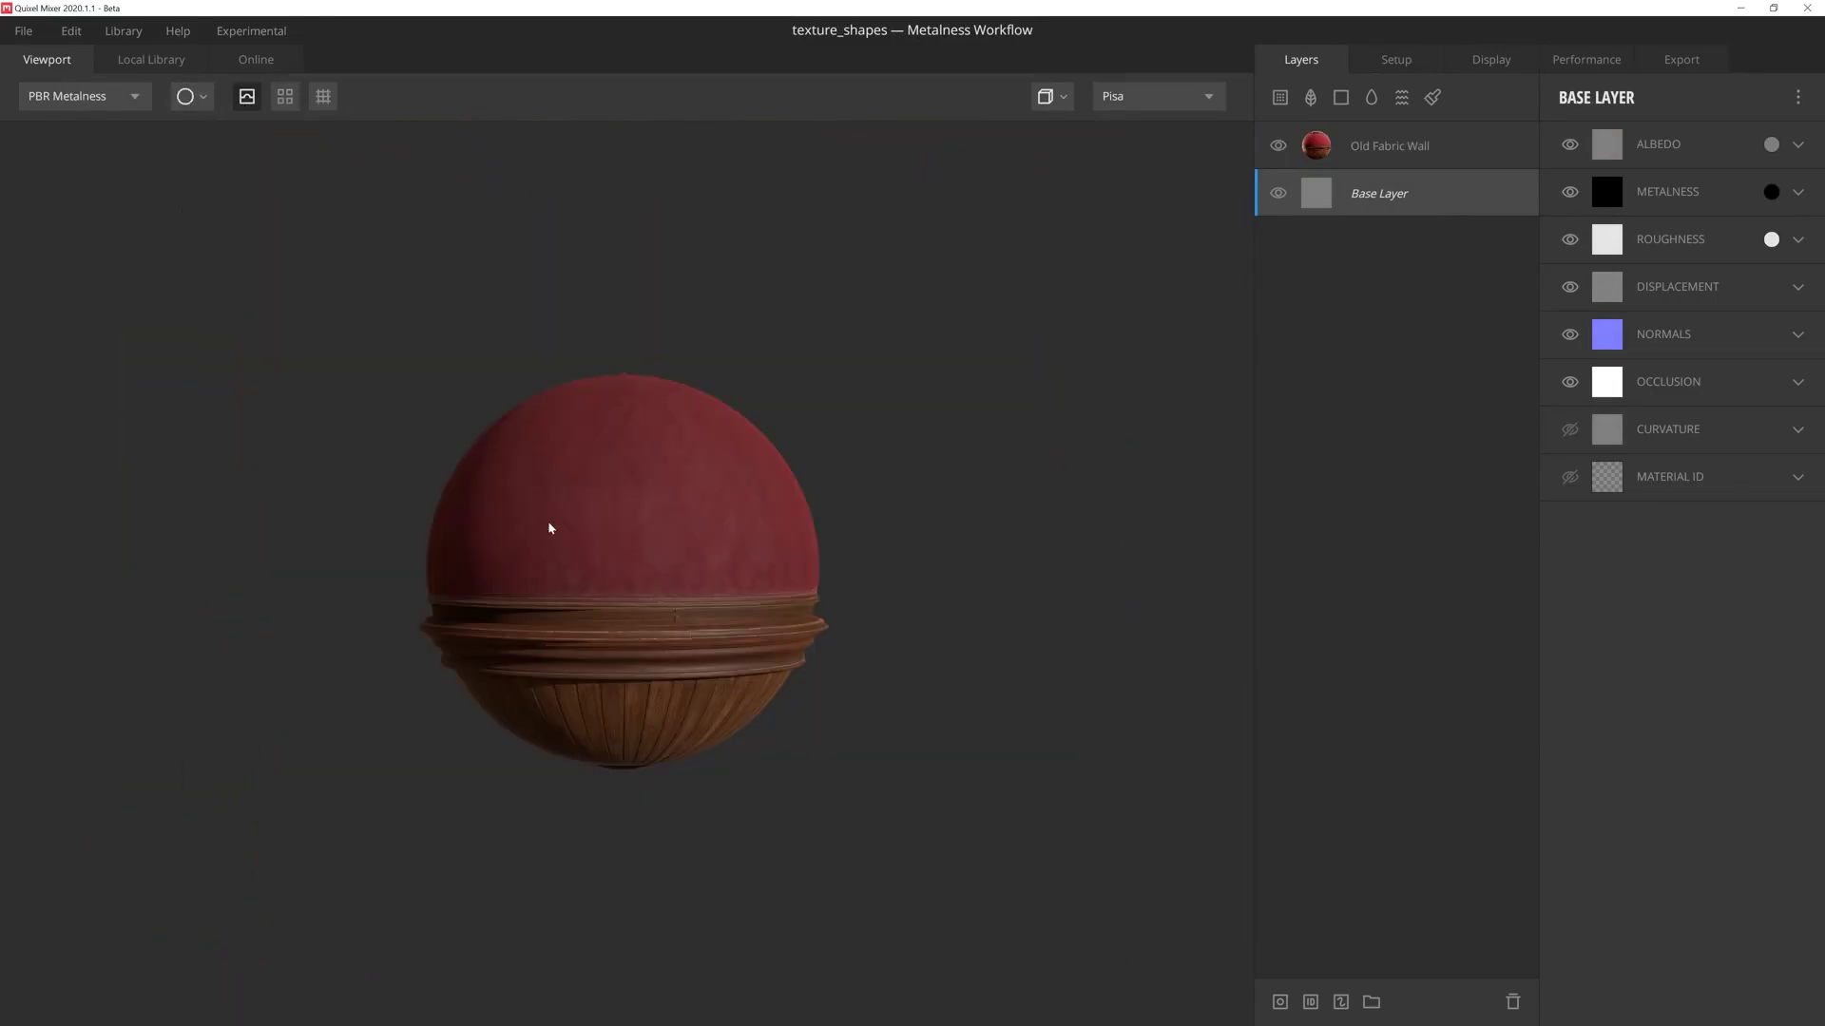